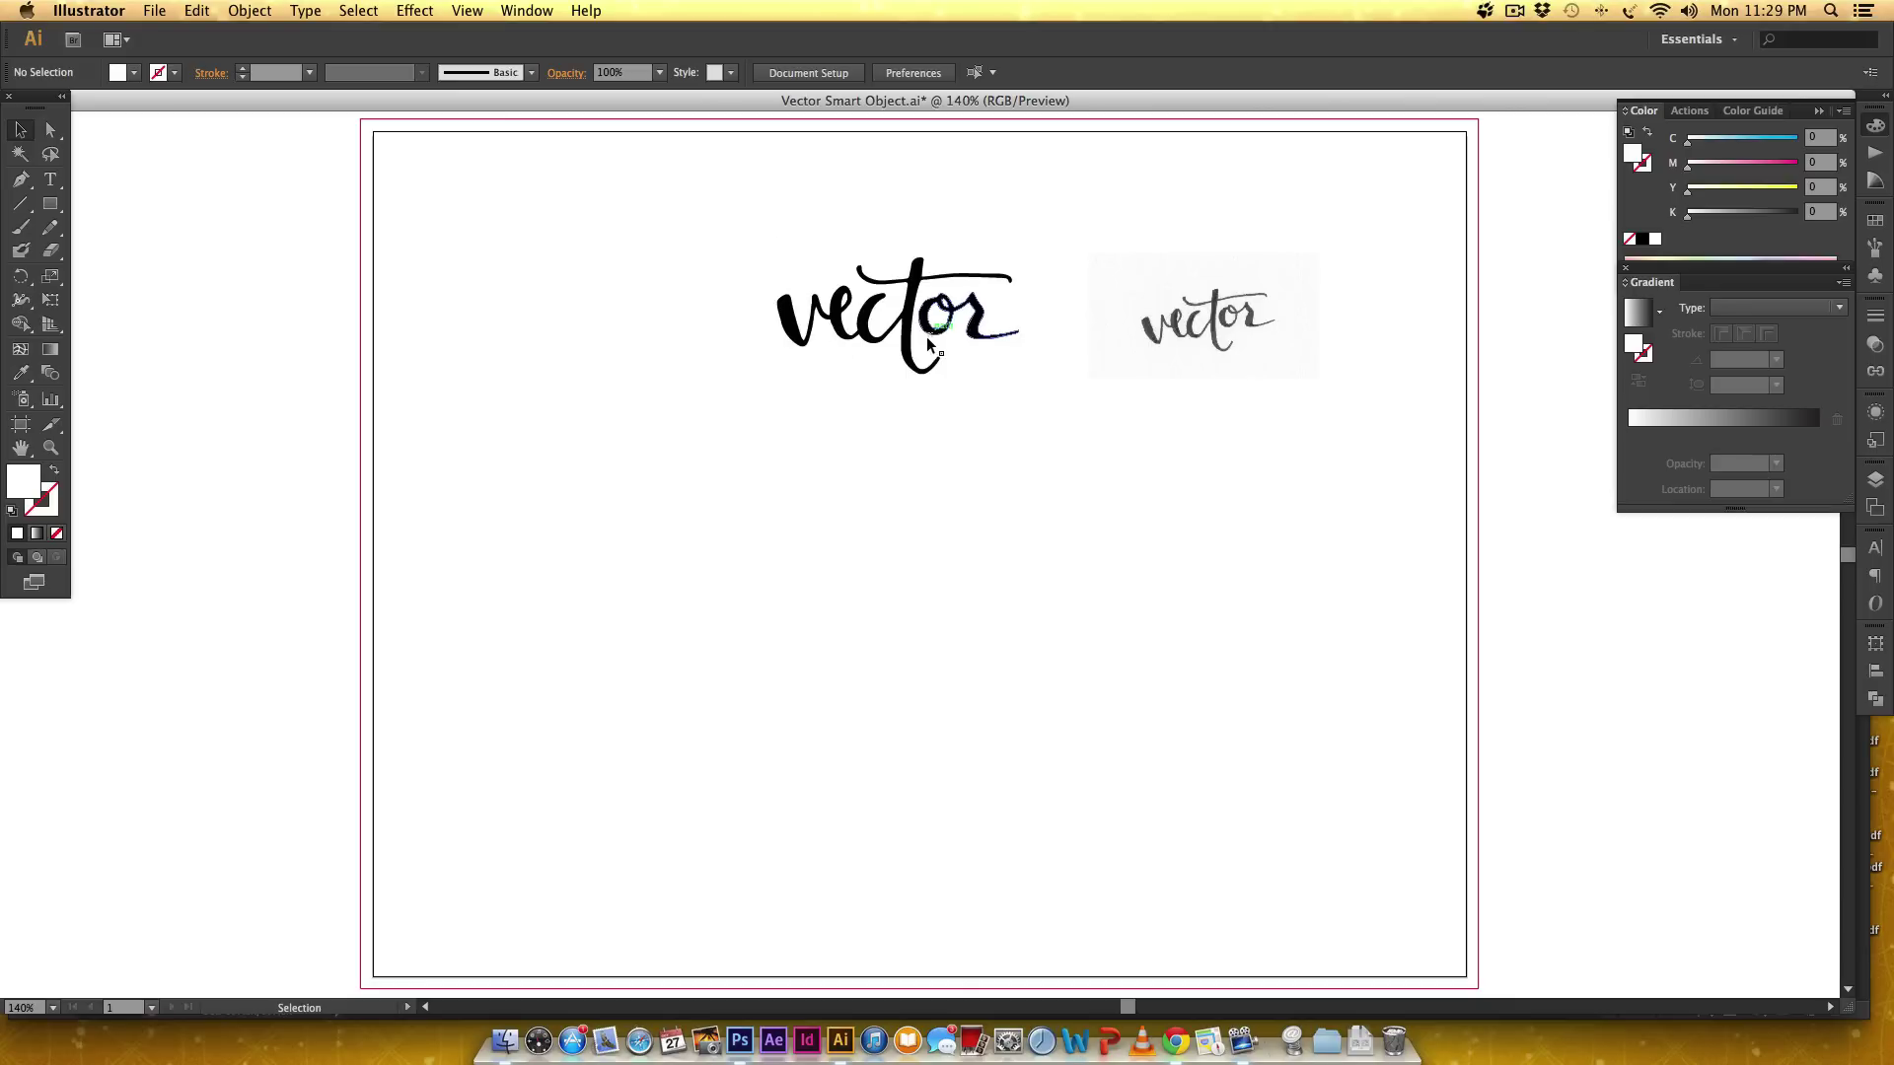
# - Make an enlarged copy of the black vector lettering below the original to test its scaling, and delete the copy
pyautogui.moveTo(923, 315); pyautogui.dragTo(934, 402)
pyautogui.moveTo(937, 537); pyautogui.dragTo(1194, 633)
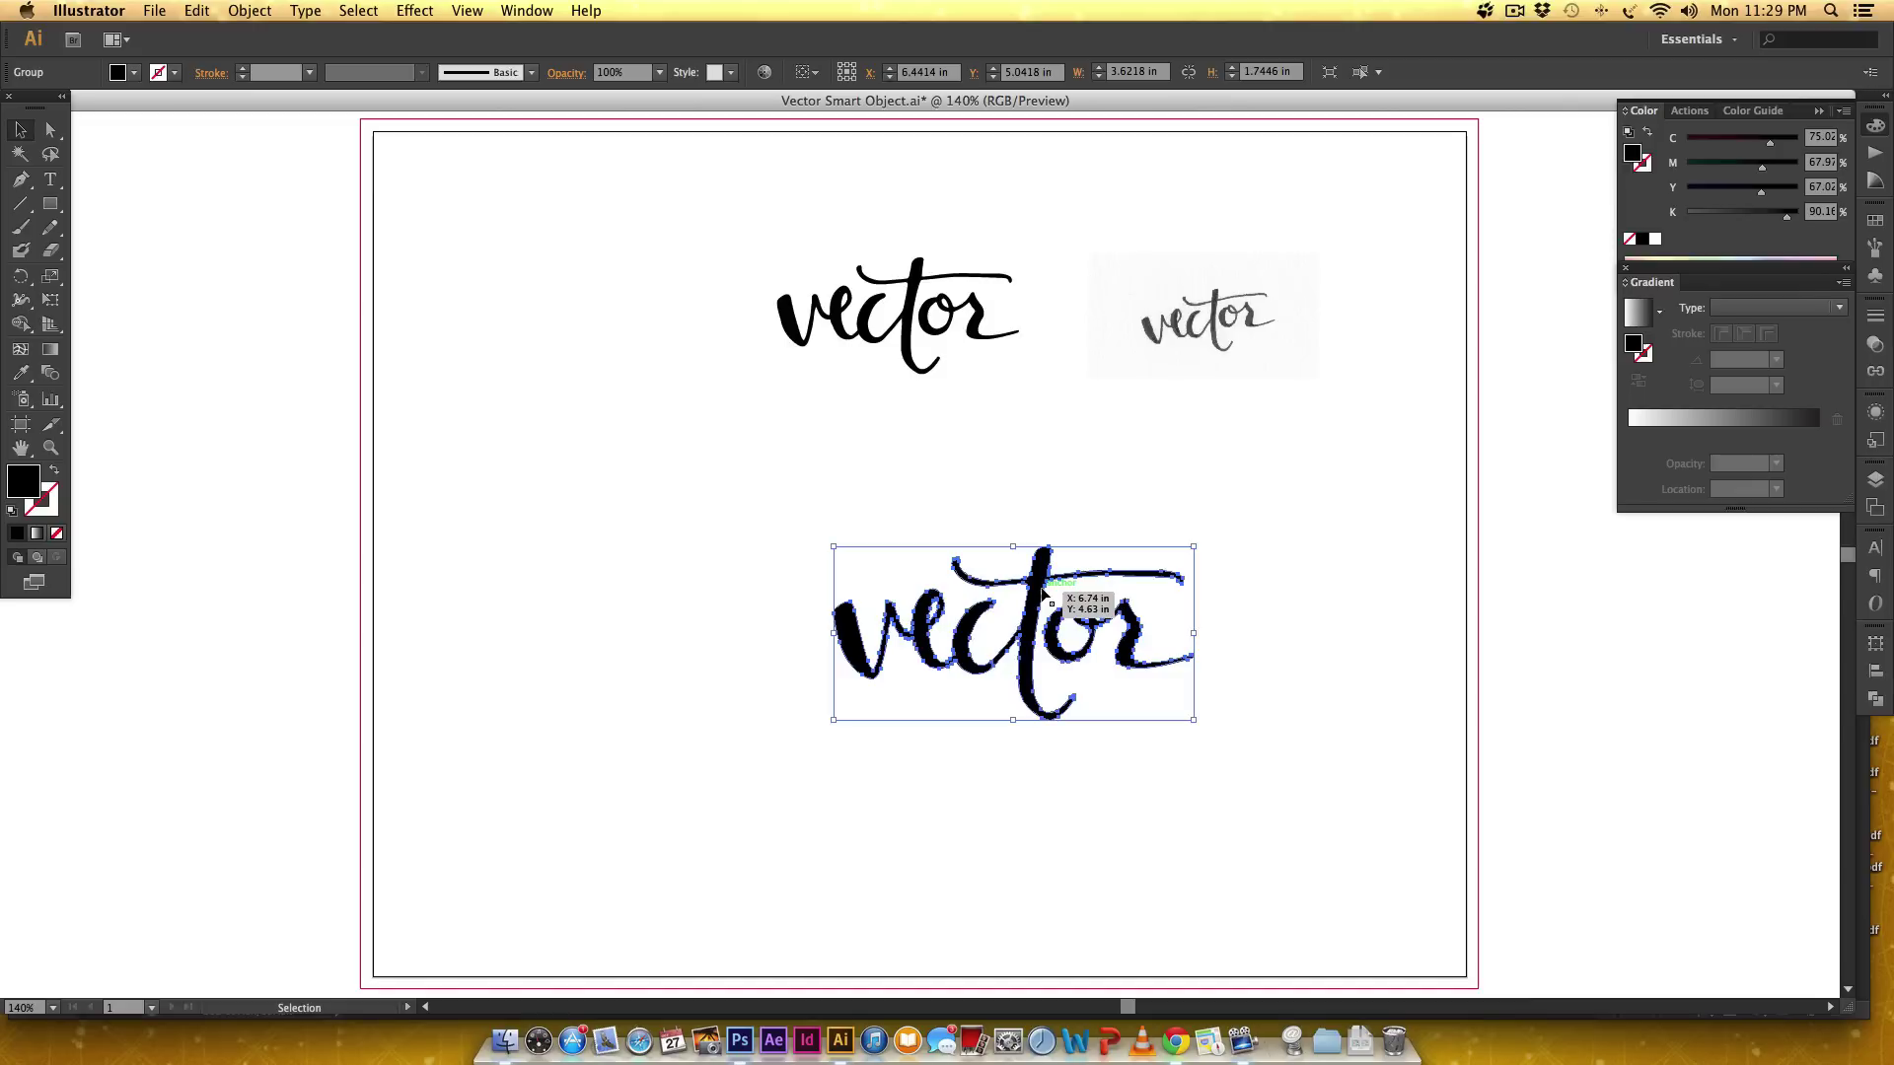
pyautogui.press('Delete')
# - Duplicate the scanned lettering image, enlarge the copy to about 8.99 in wide, and place it below the originals
pyautogui.click(1235, 349)
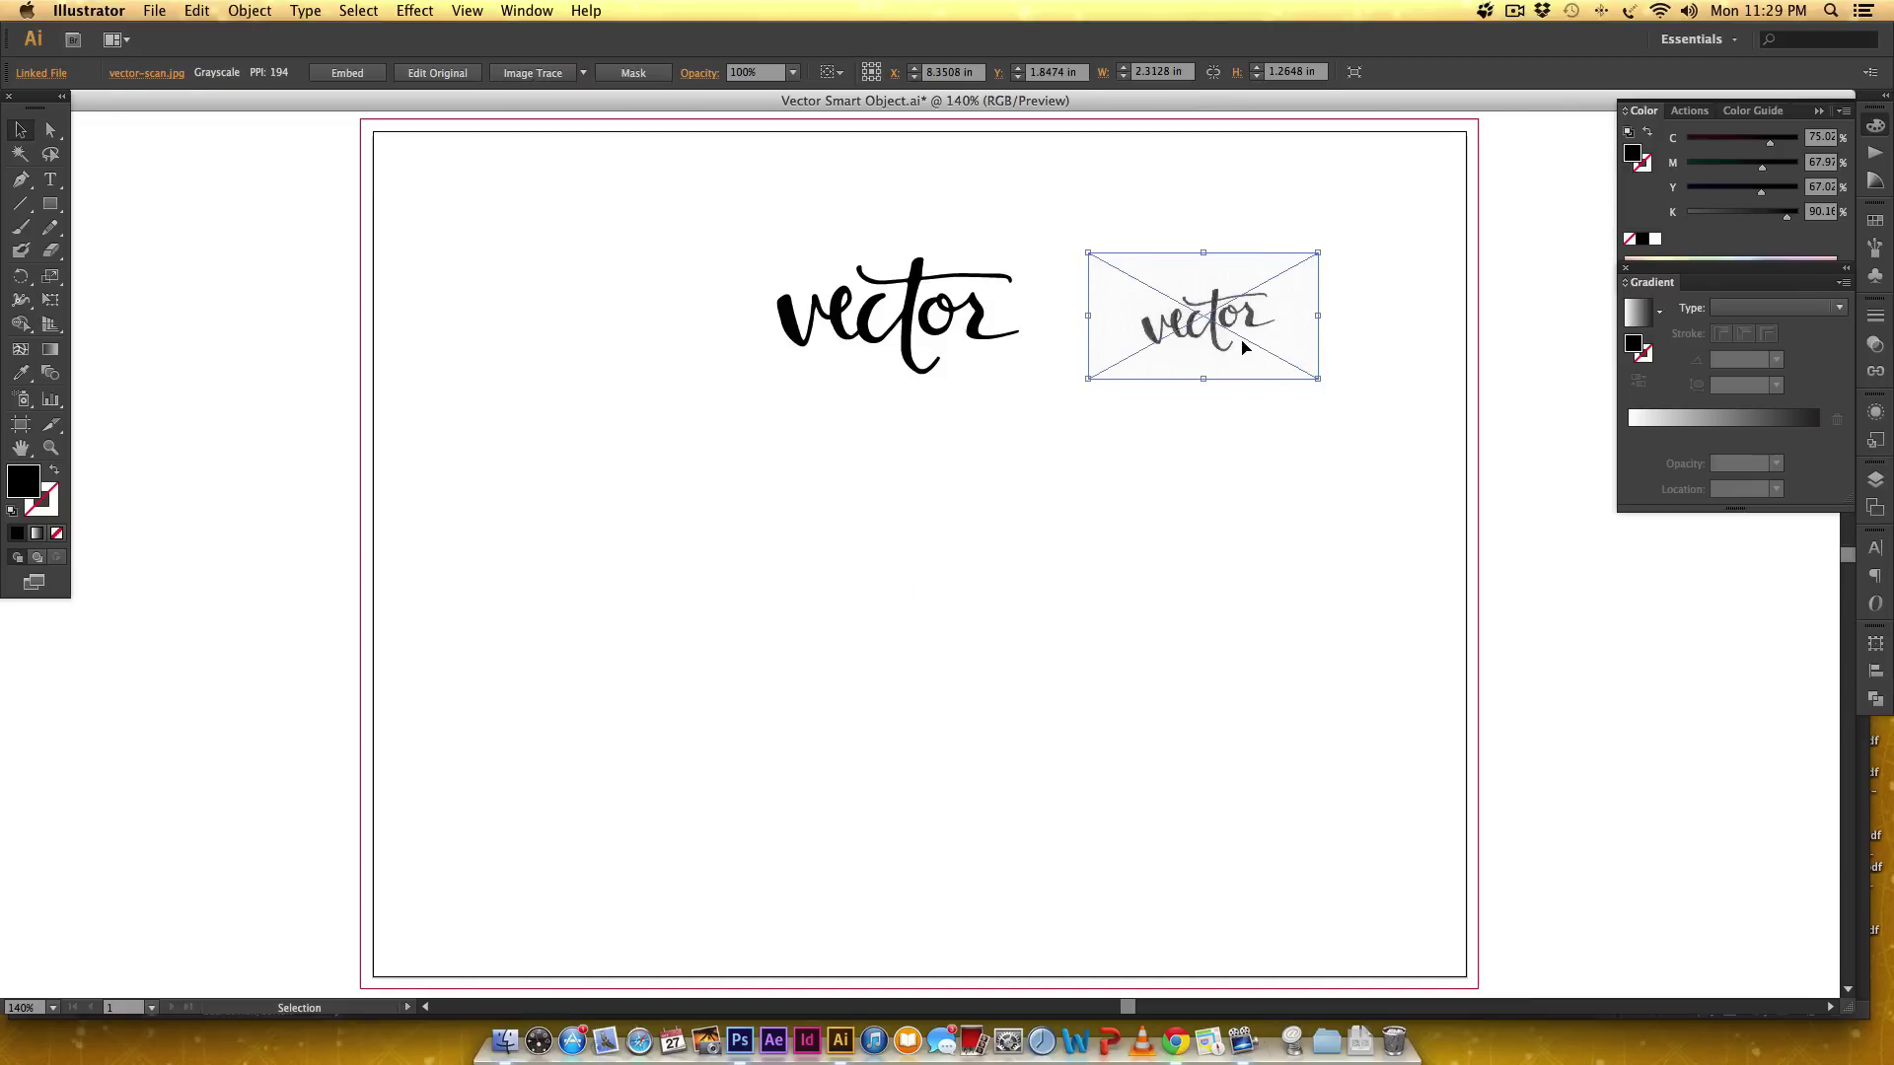
pyautogui.moveTo(1245, 347); pyautogui.dragTo(1781, 657)
pyautogui.moveTo(1549, 681); pyautogui.dragTo(1127, 668)
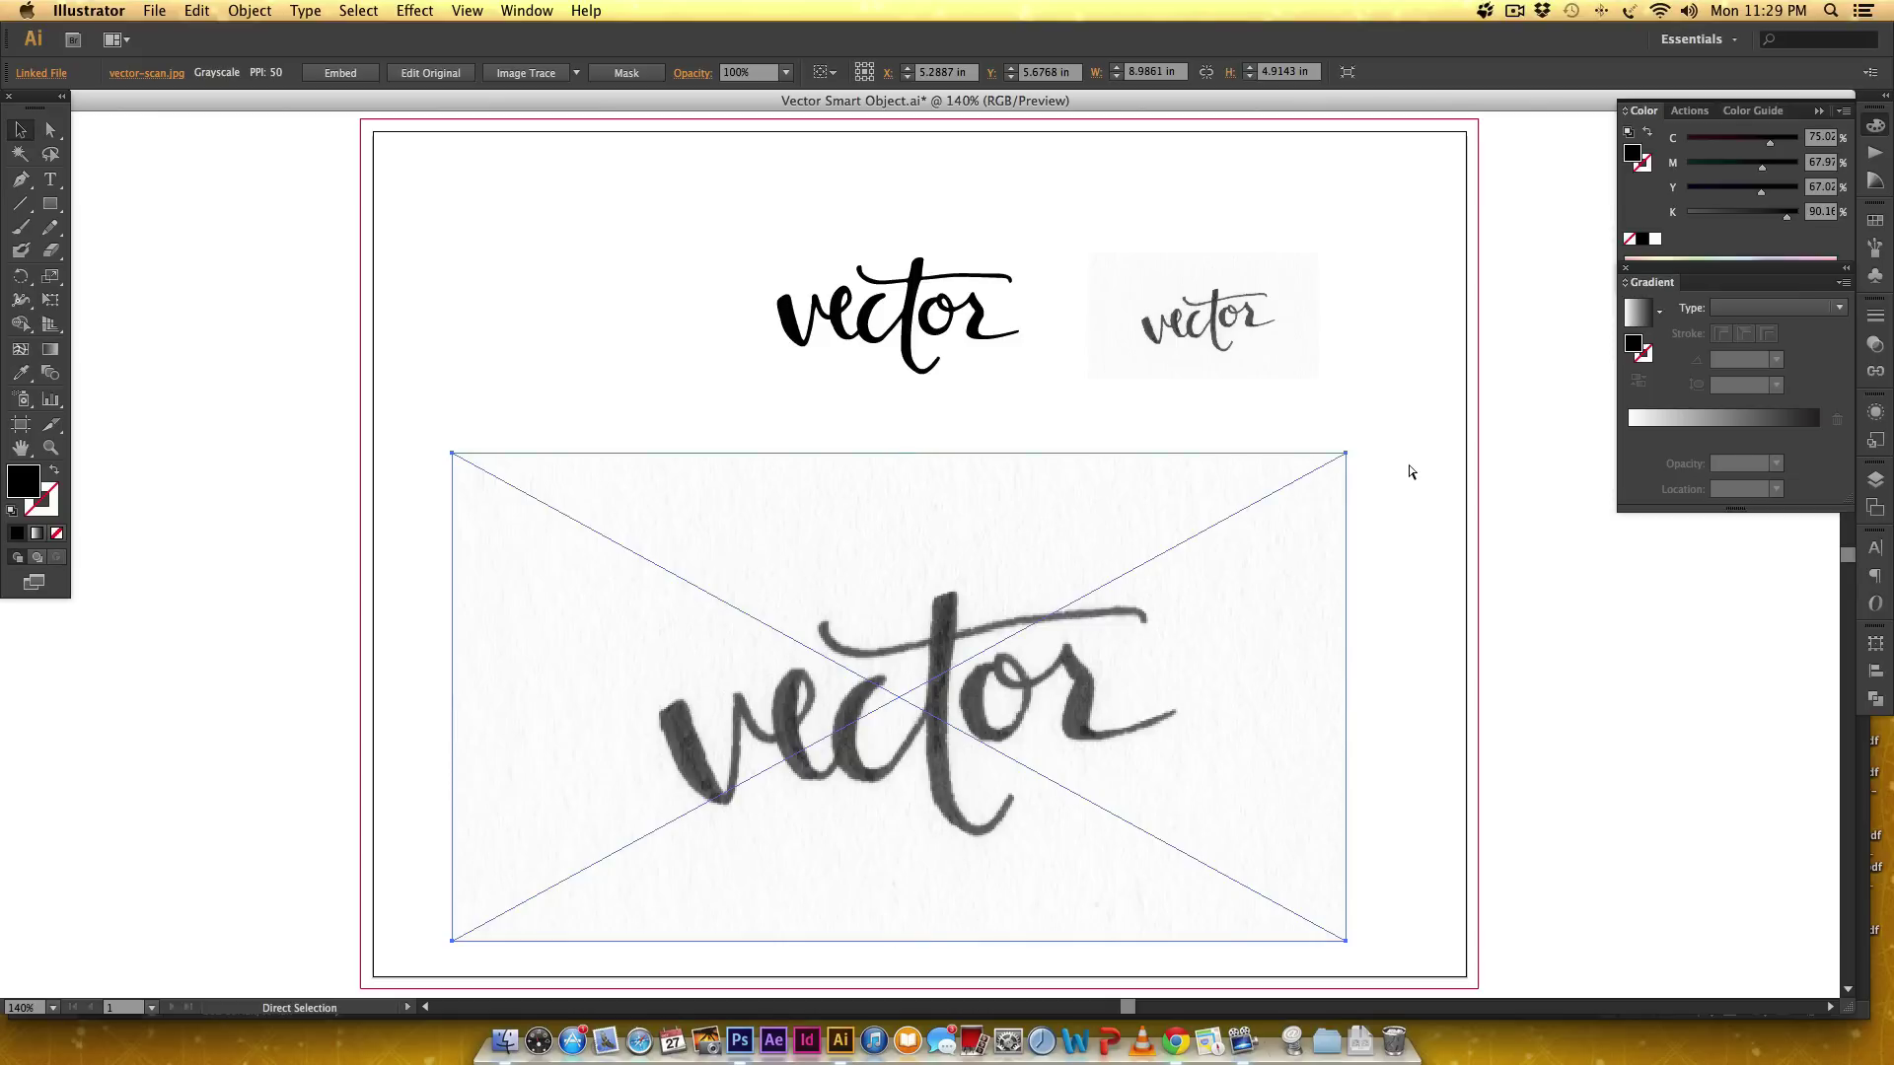
# - Compare the vector lettering with the scans in Outline view, return to Preview, and delete the enlarged scan
pyautogui.press('super+y')
pyautogui.click(1417, 544)
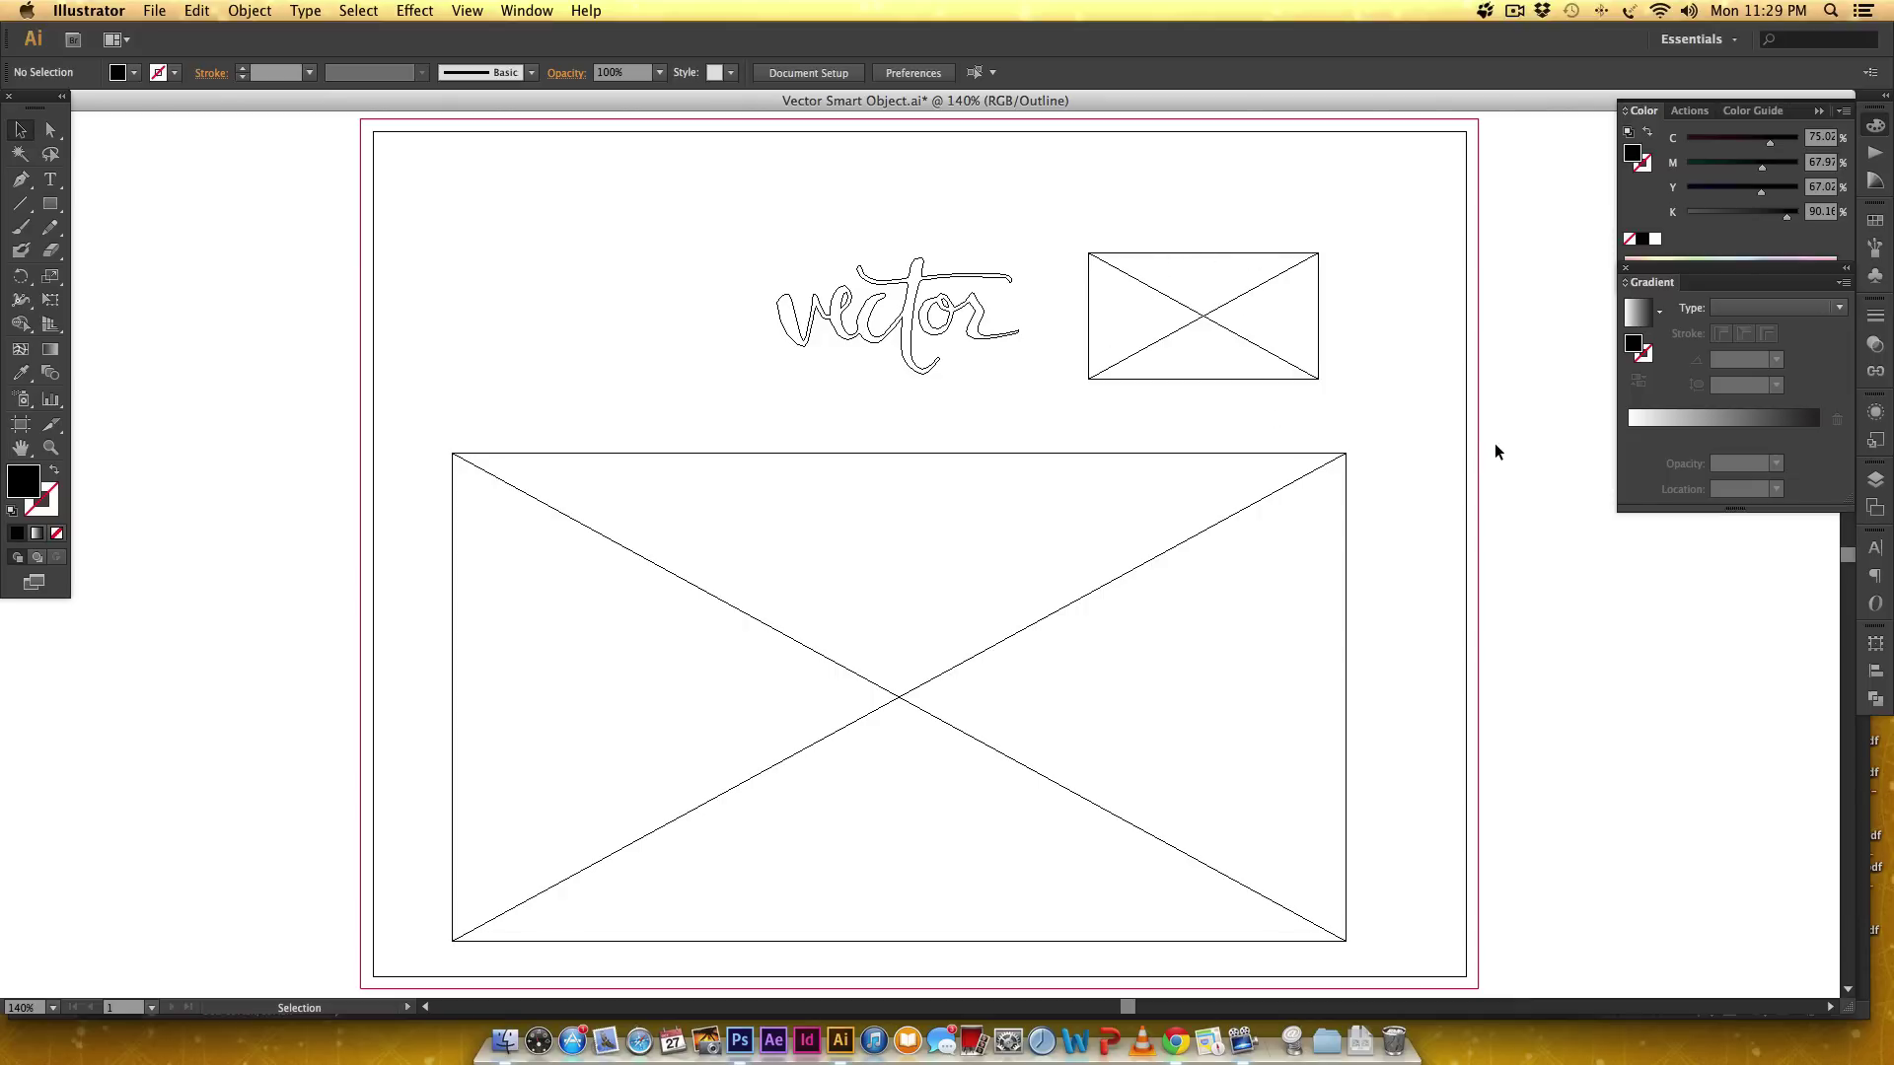
pyautogui.press('super+y')
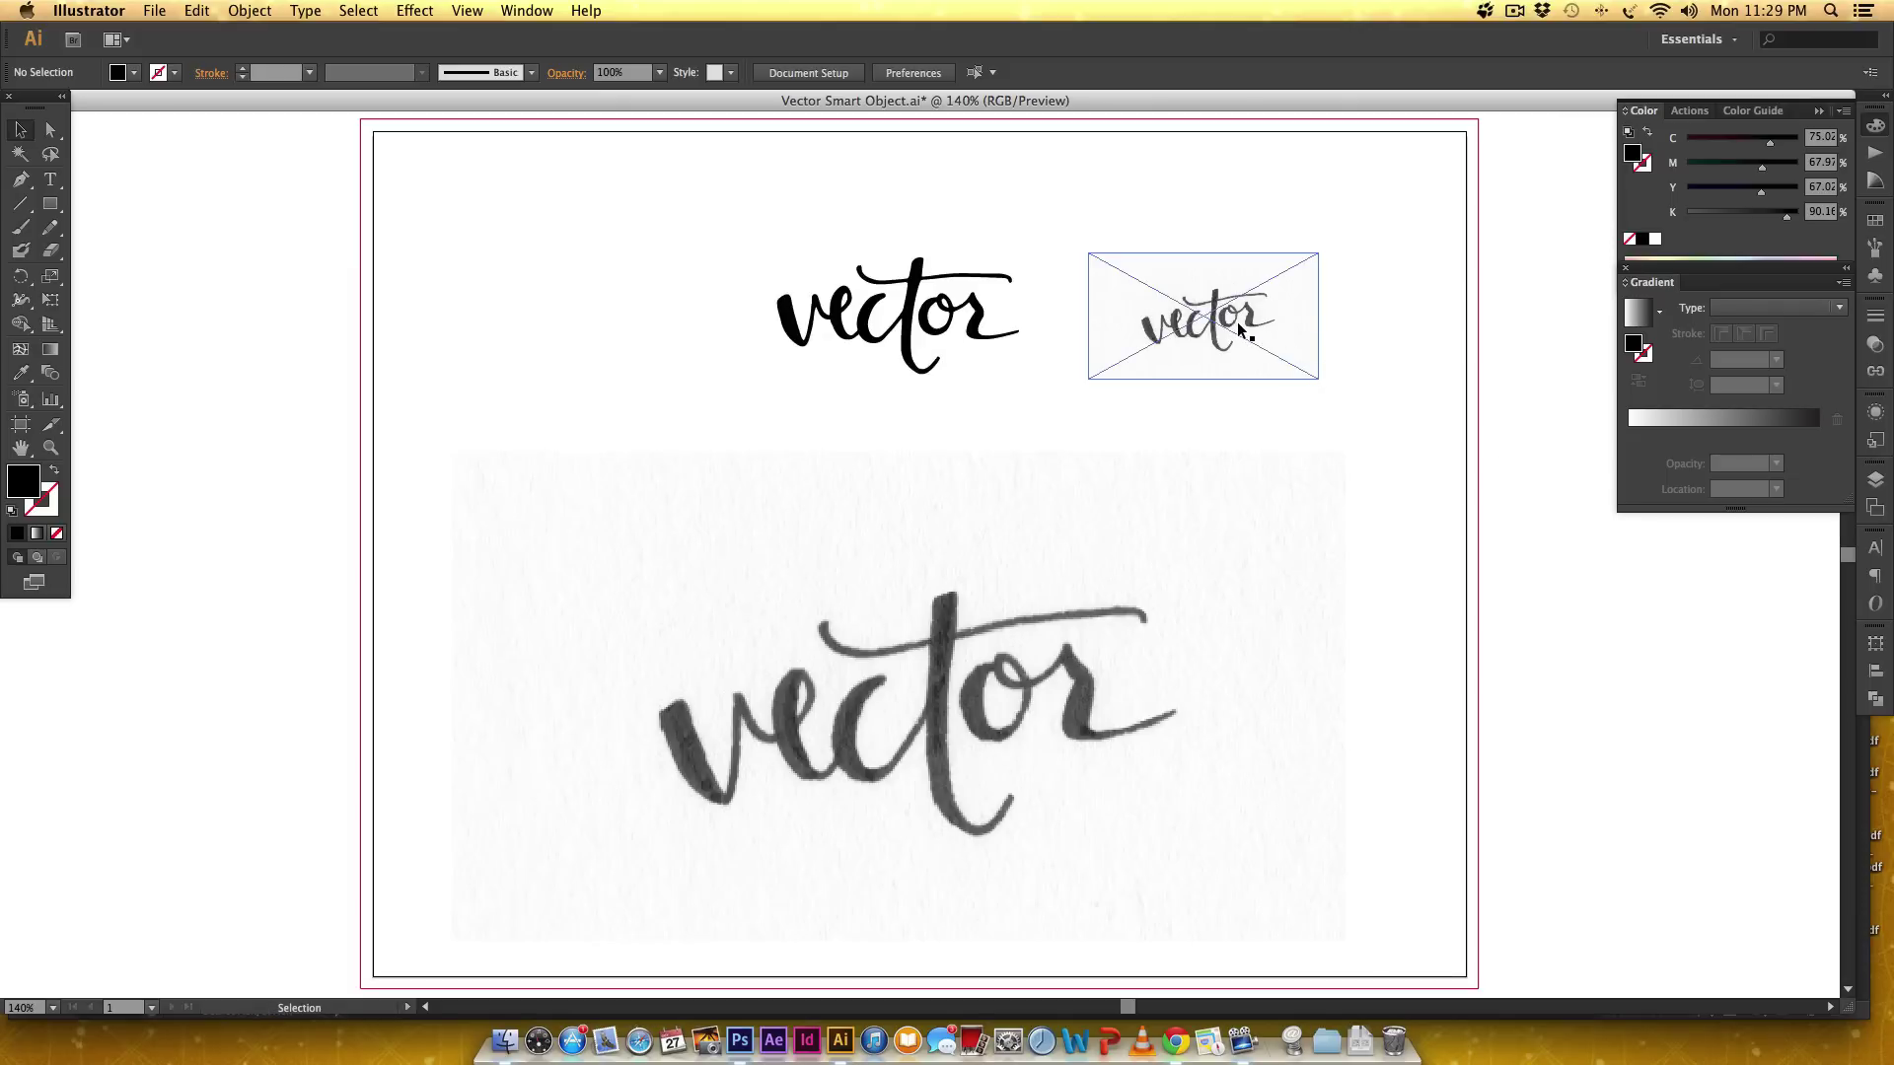
pyautogui.click(1189, 675)
pyautogui.press('Delete')
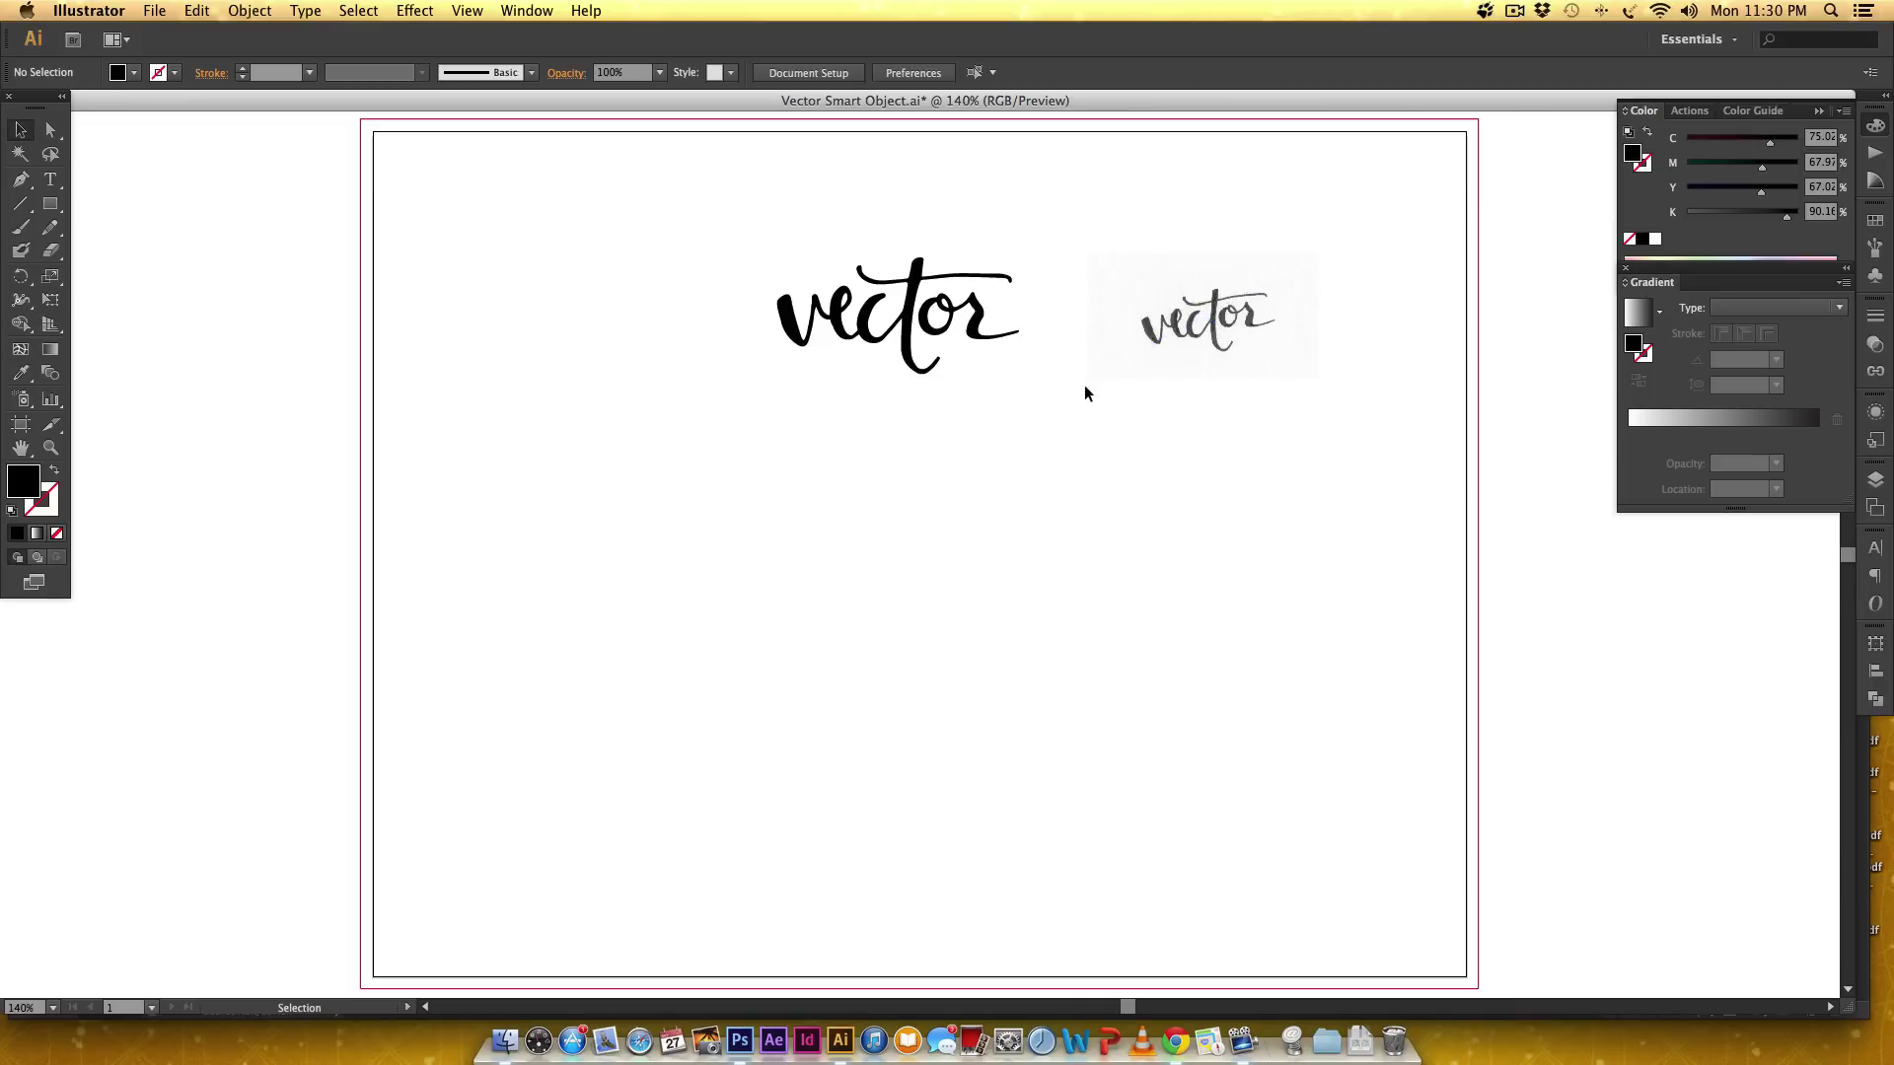
# - Switch to Photoshop and raise the hardness of the Clone Stamp brush for vector-scan.jpg
pyautogui.click(740, 1040)
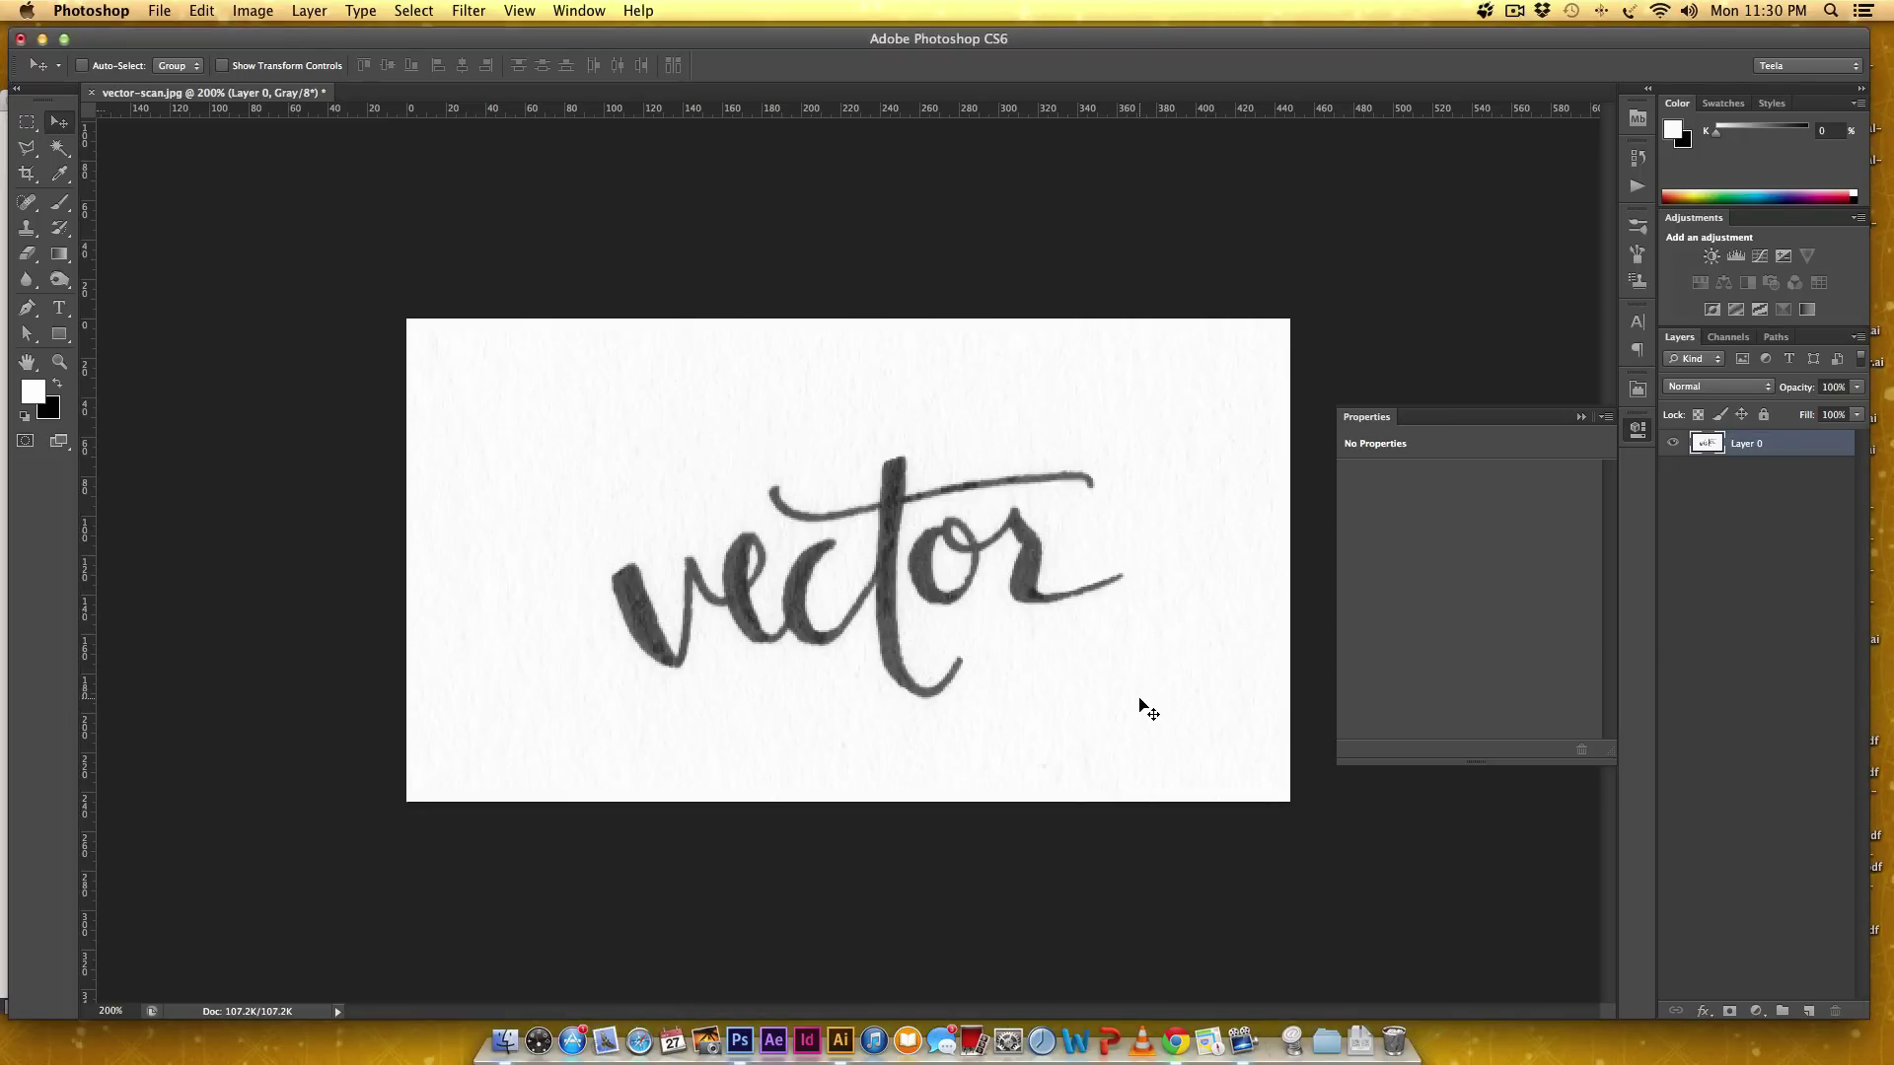
pyautogui.press('super+equal')
pyautogui.press('super+equal')
pyautogui.press('super+equal')
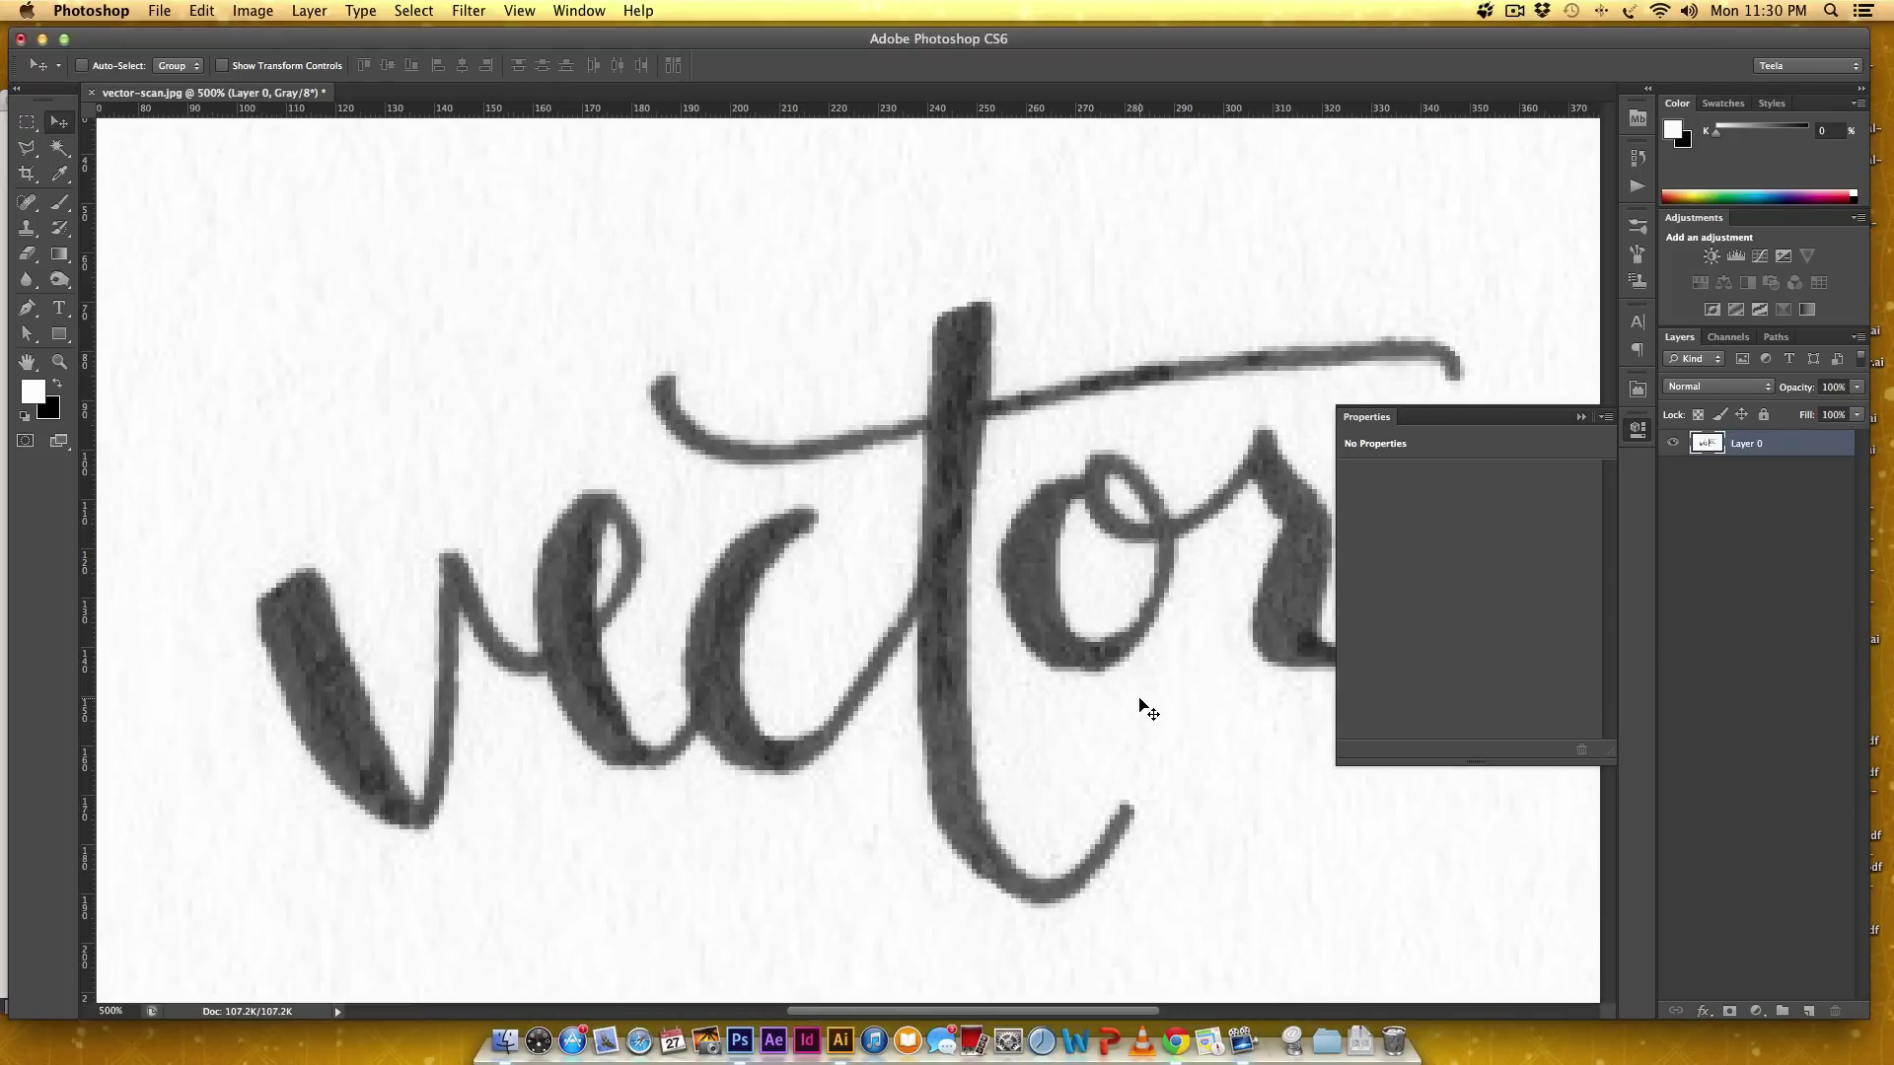
pyautogui.press('super+equal')
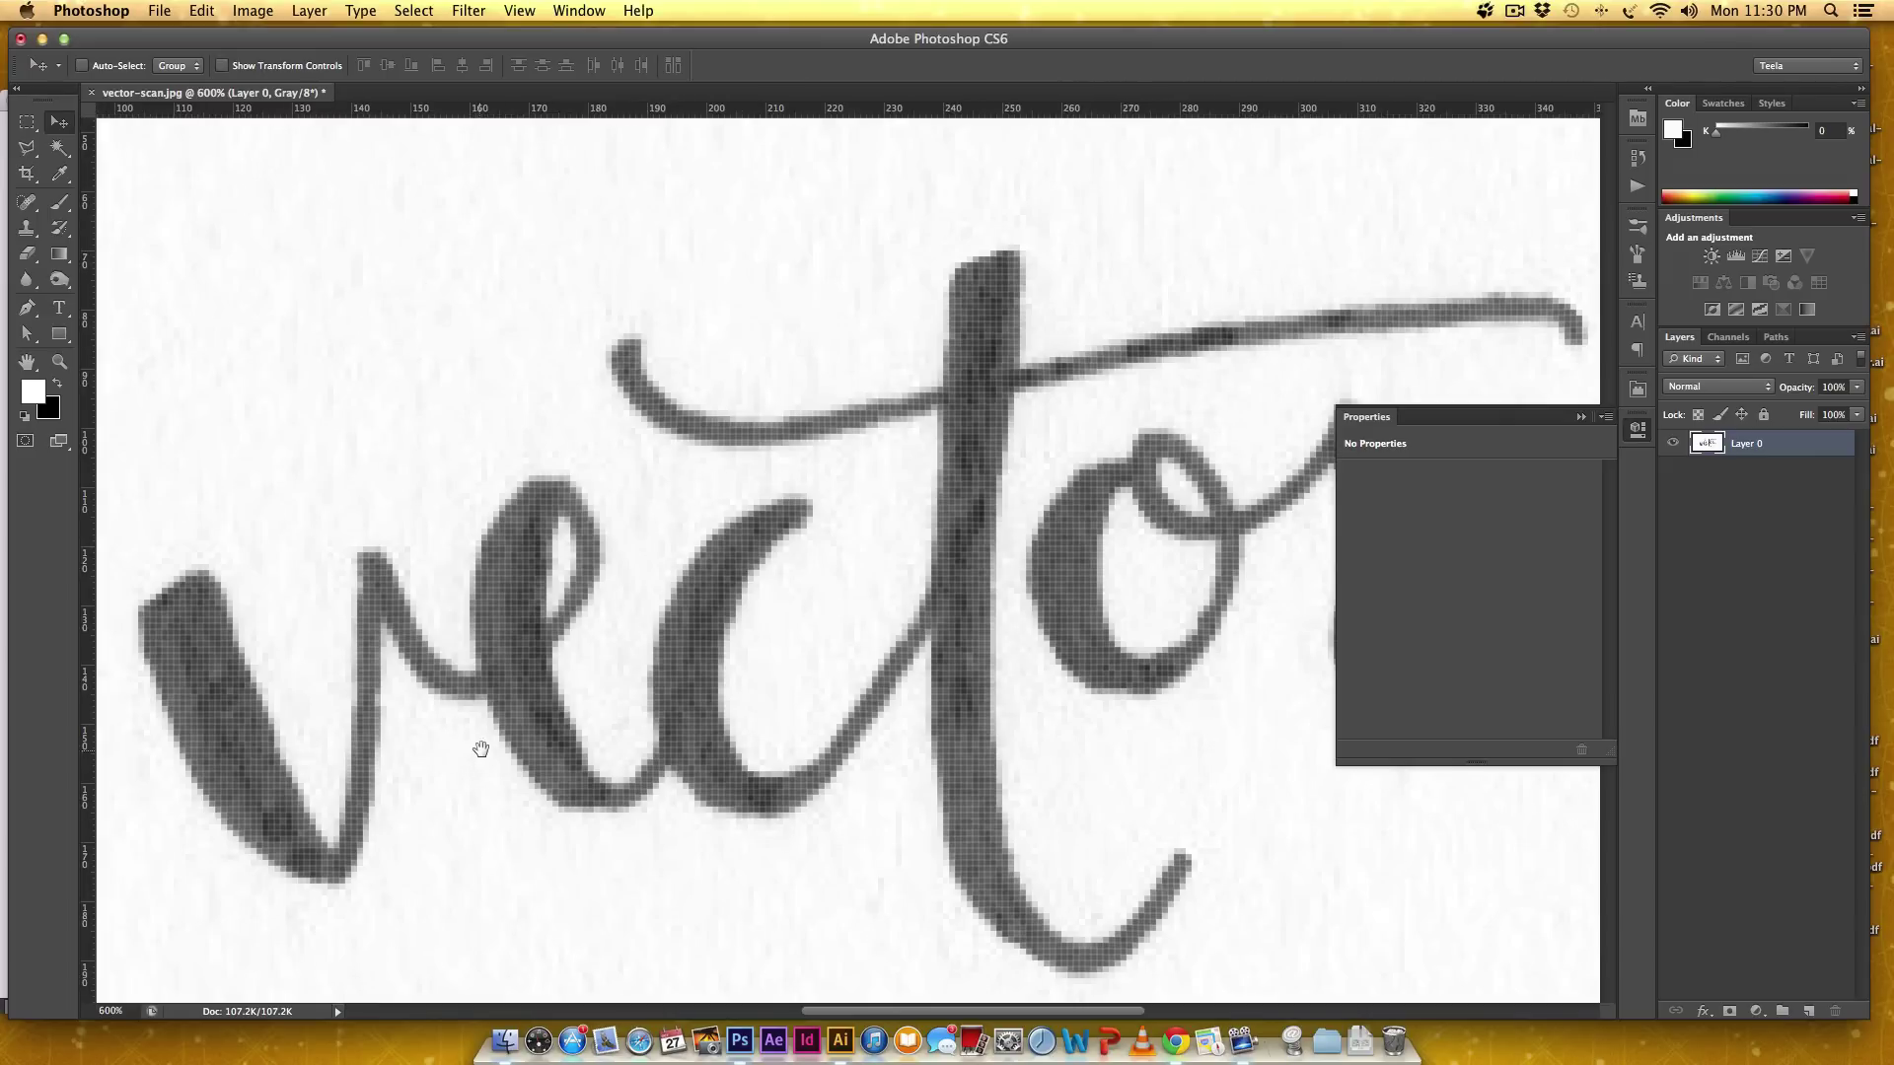
pyautogui.moveTo(479, 754); pyautogui.dragTo(767, 674)
pyautogui.press('super+r')
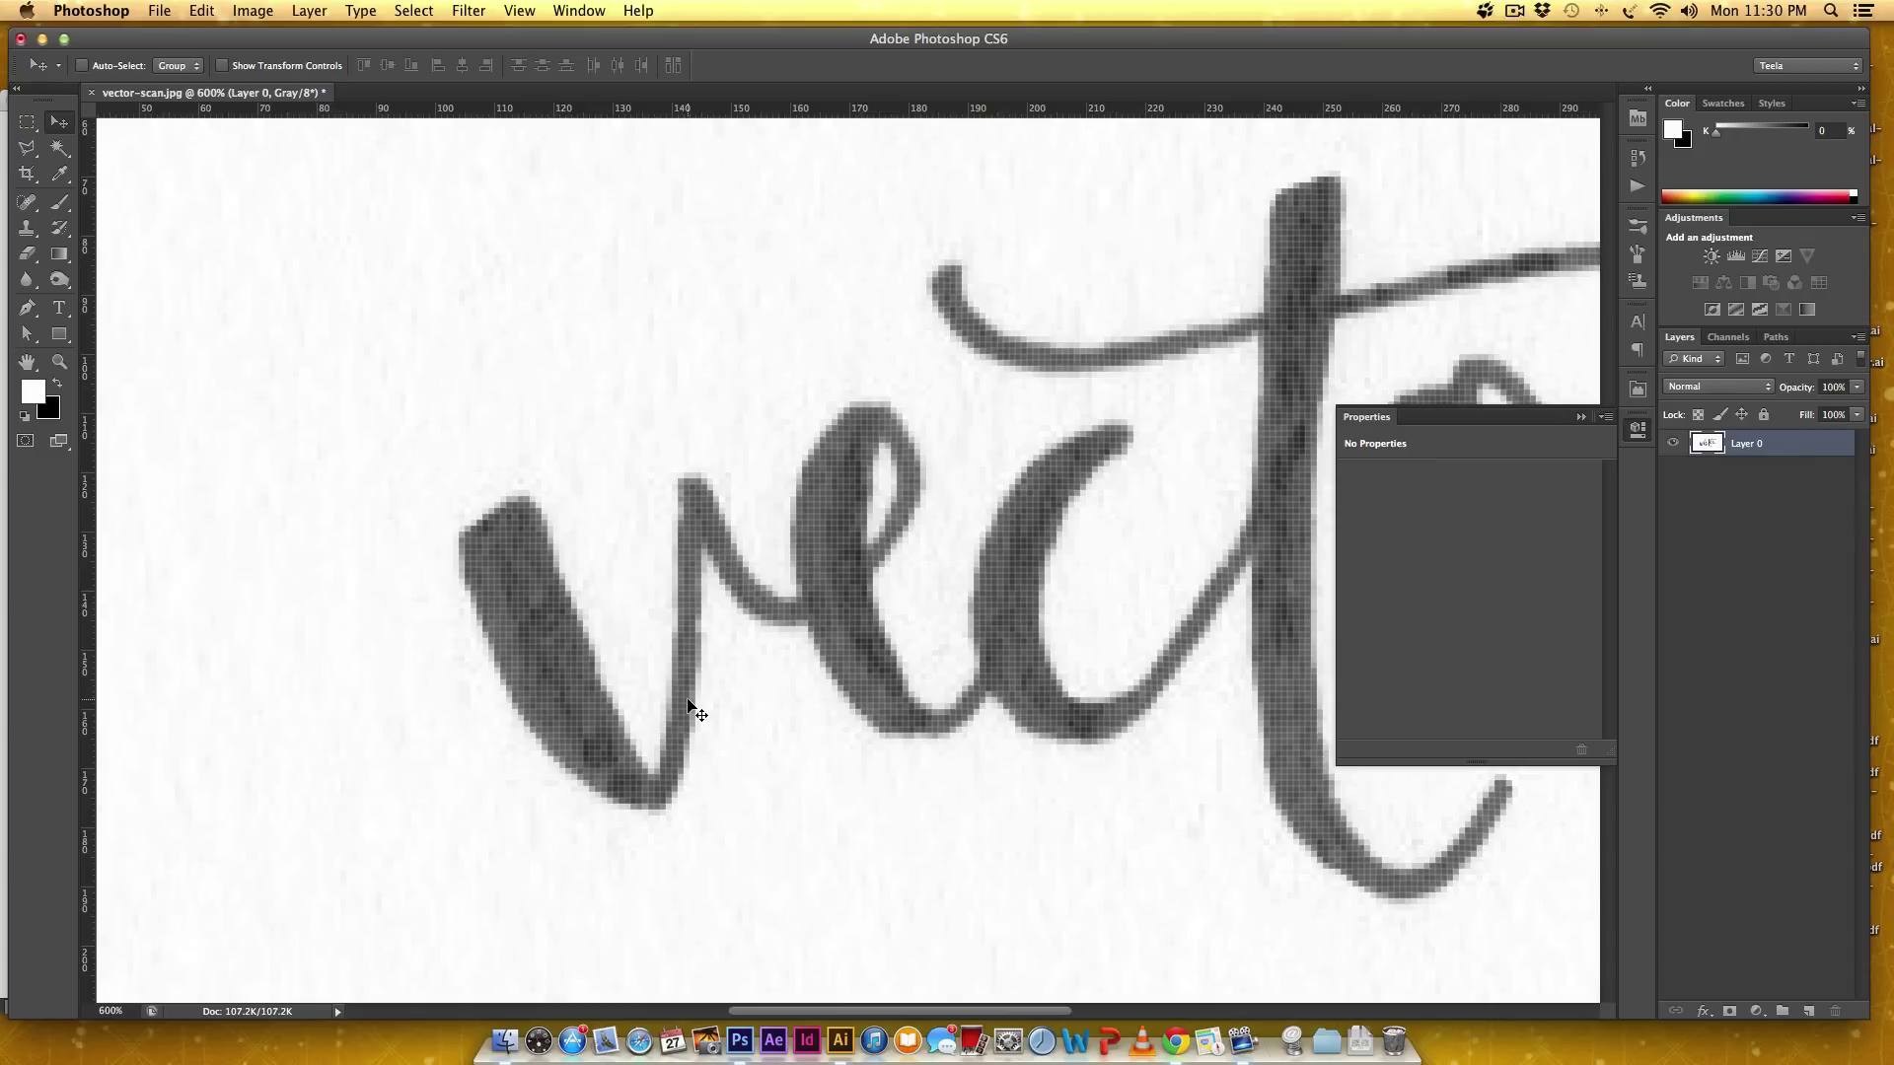
pyautogui.press('s')
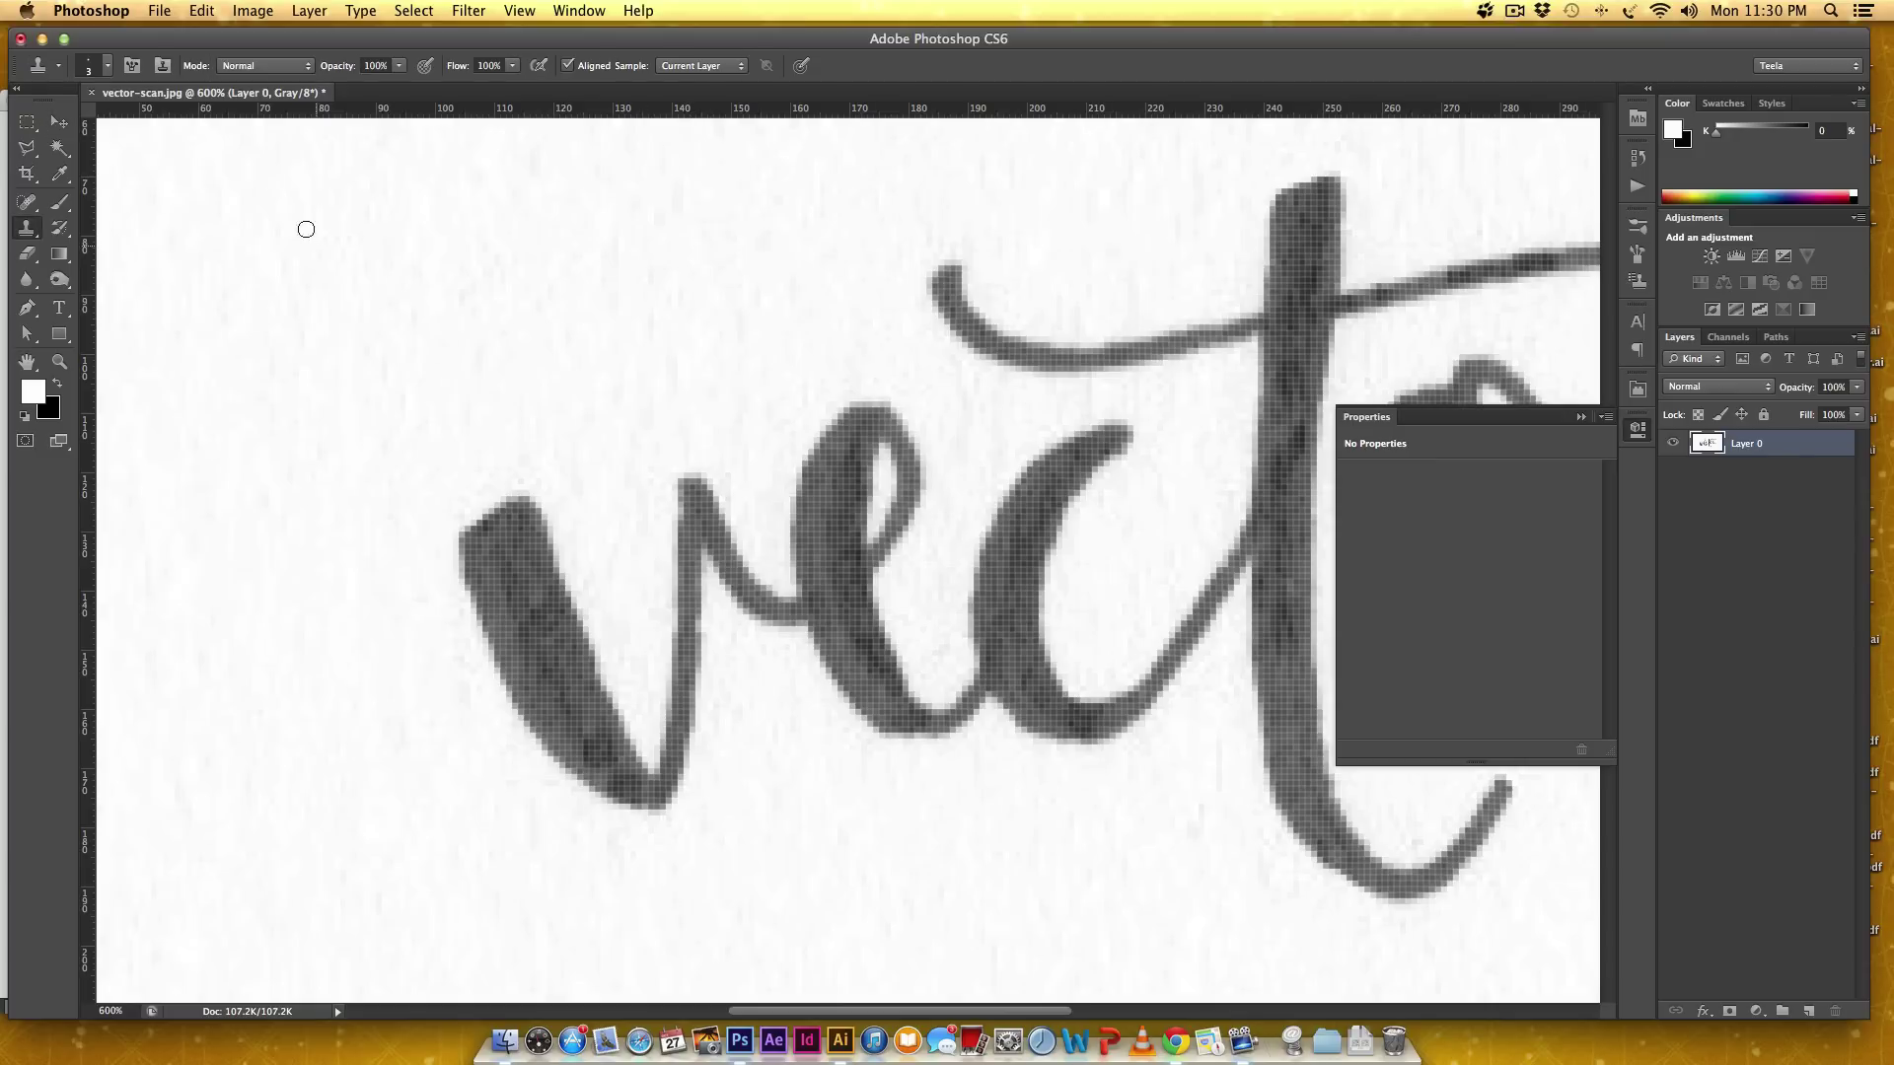
pyautogui.click(102, 65)
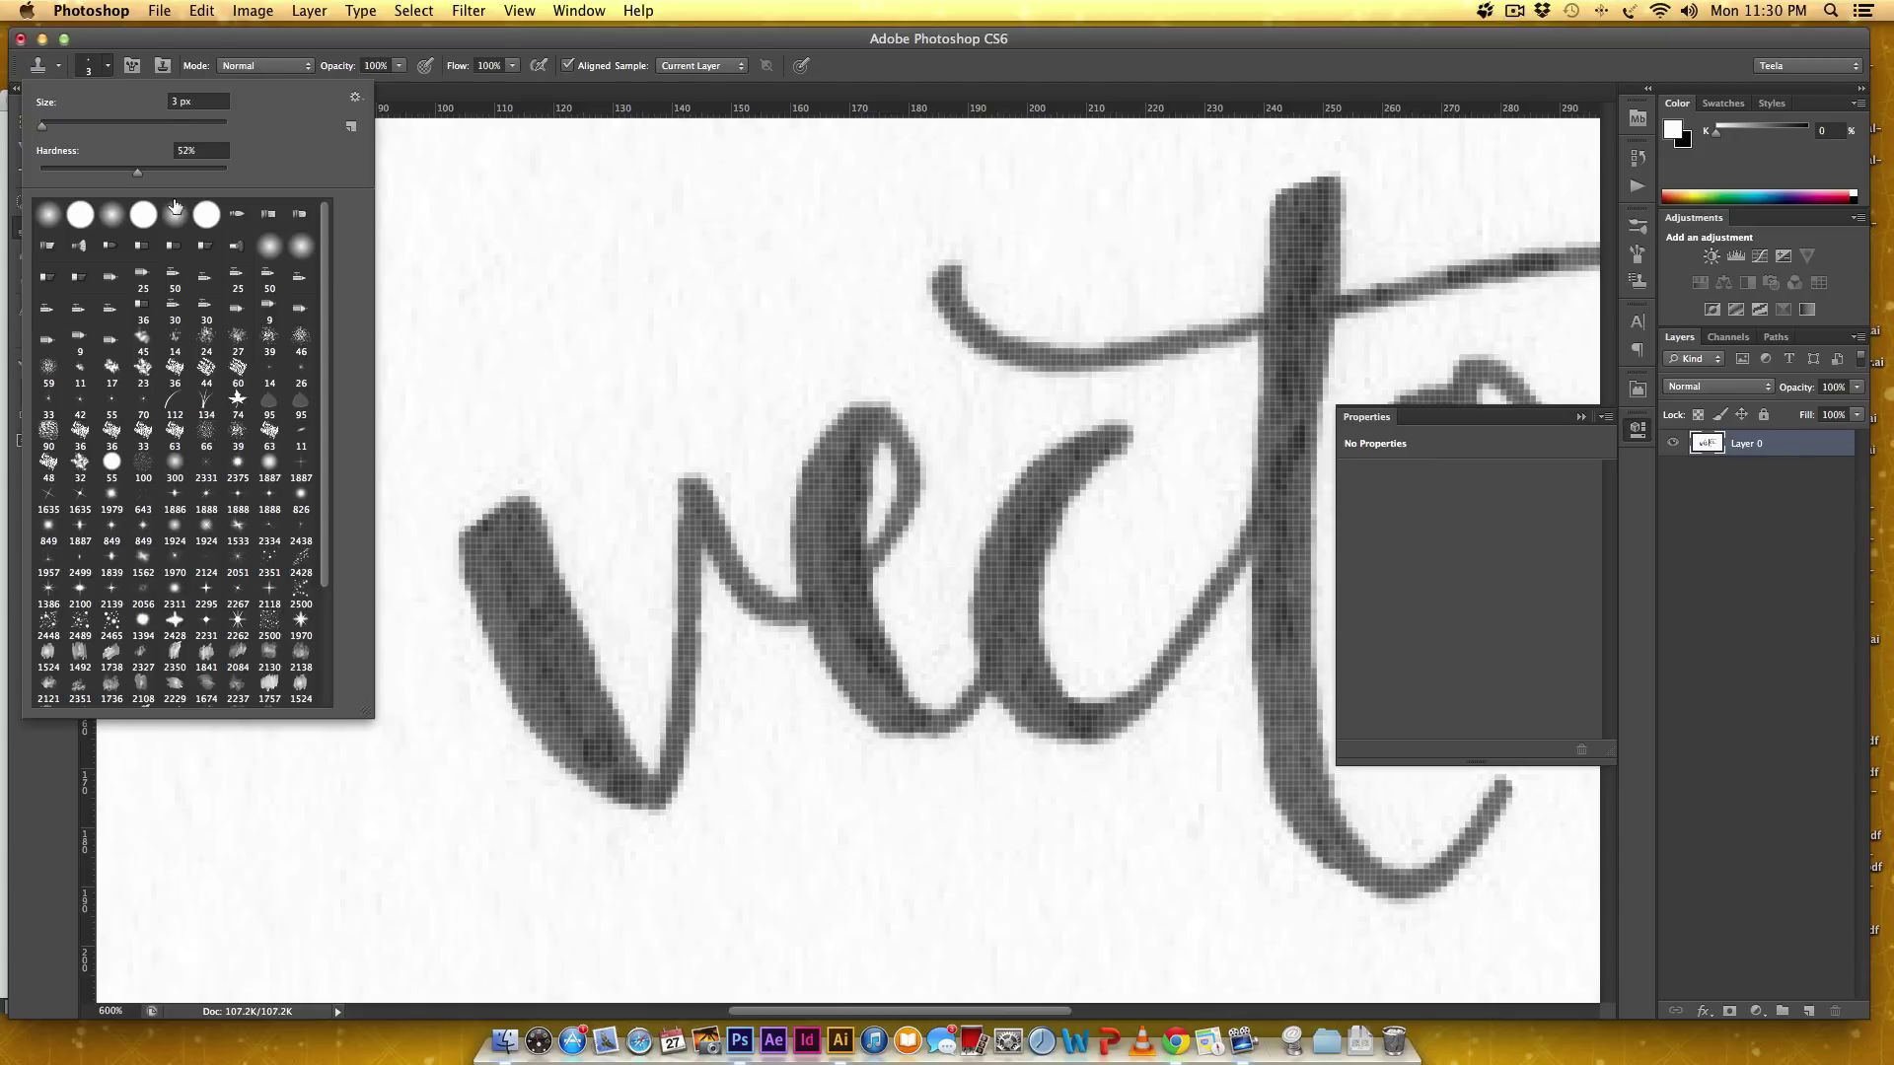
pyautogui.moveTo(132, 174); pyautogui.dragTo(247, 192)
pyautogui.click(729, 99)
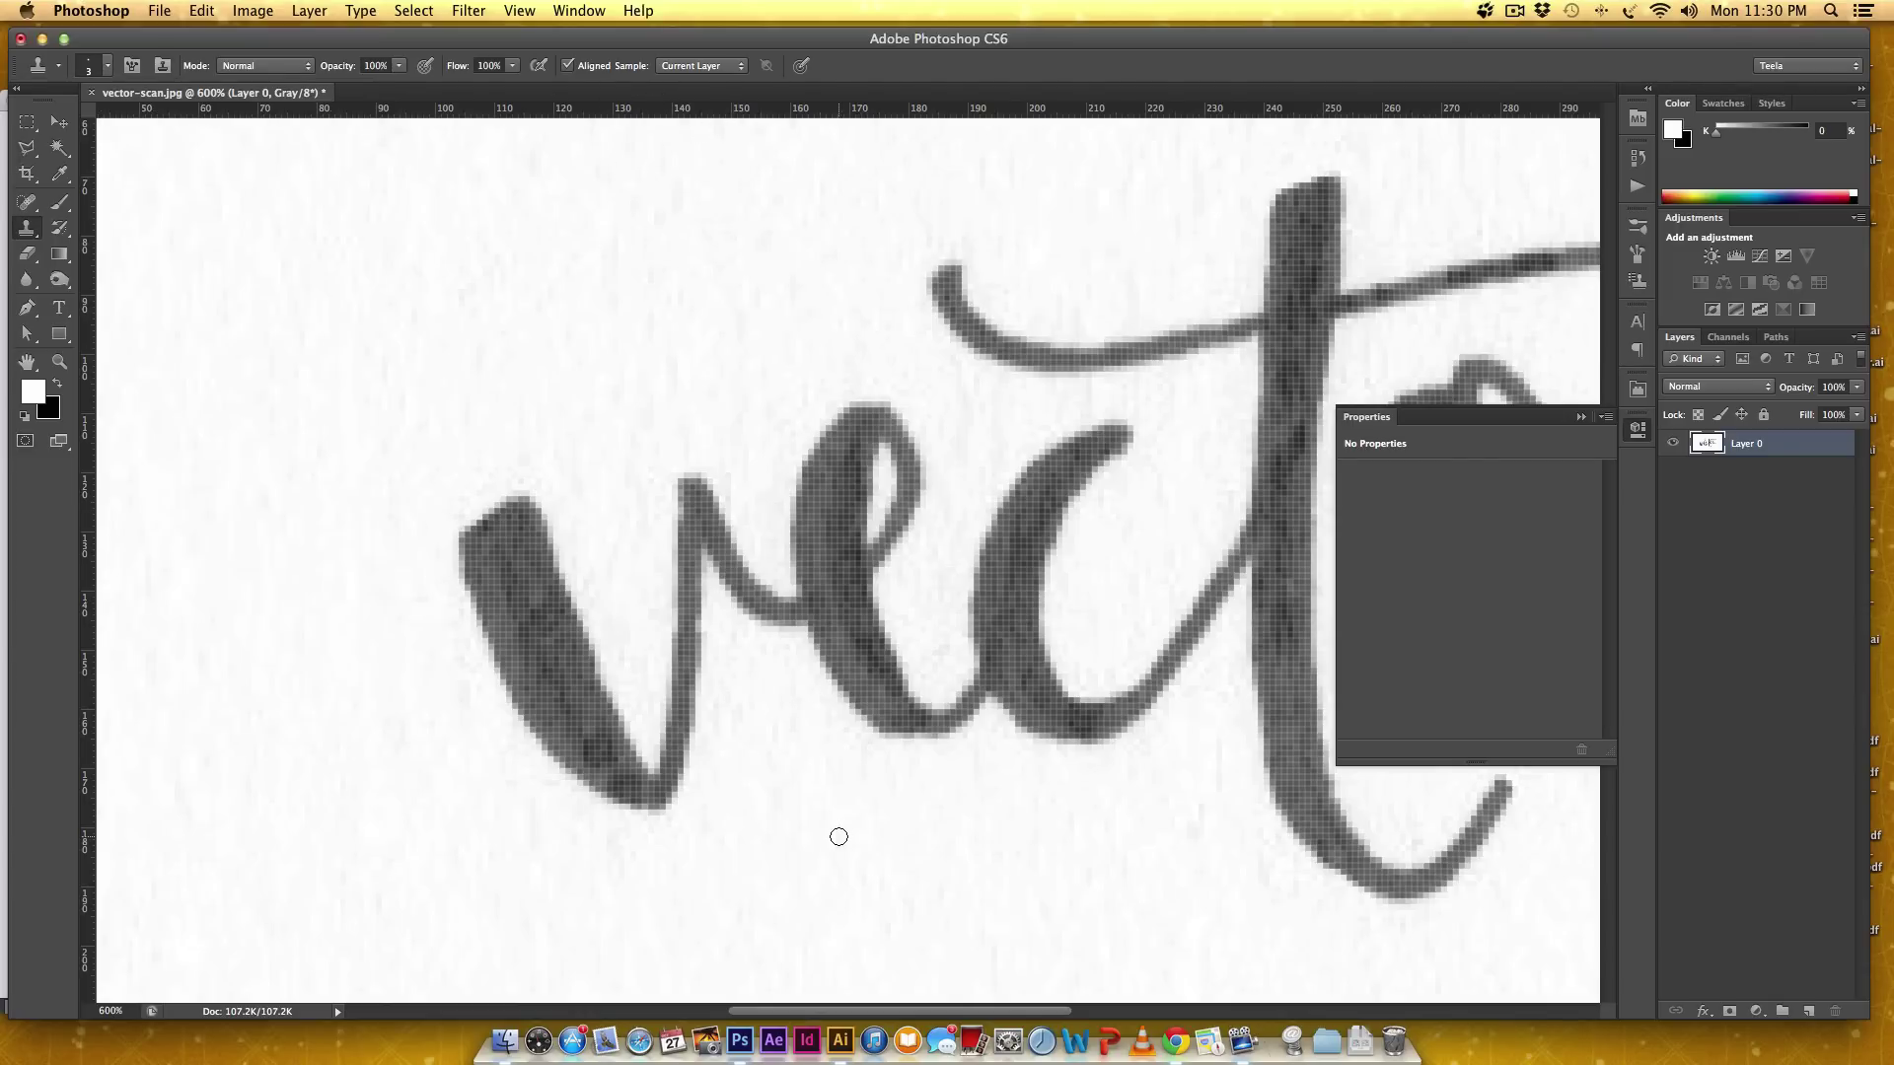
# - Retouch the thin upstroke of the letter v with the Clone Stamp, sampling from near the top of that stroke
pyautogui.keyDown('alt'); pyautogui.click(687, 535); pyautogui.keyUp('alt')
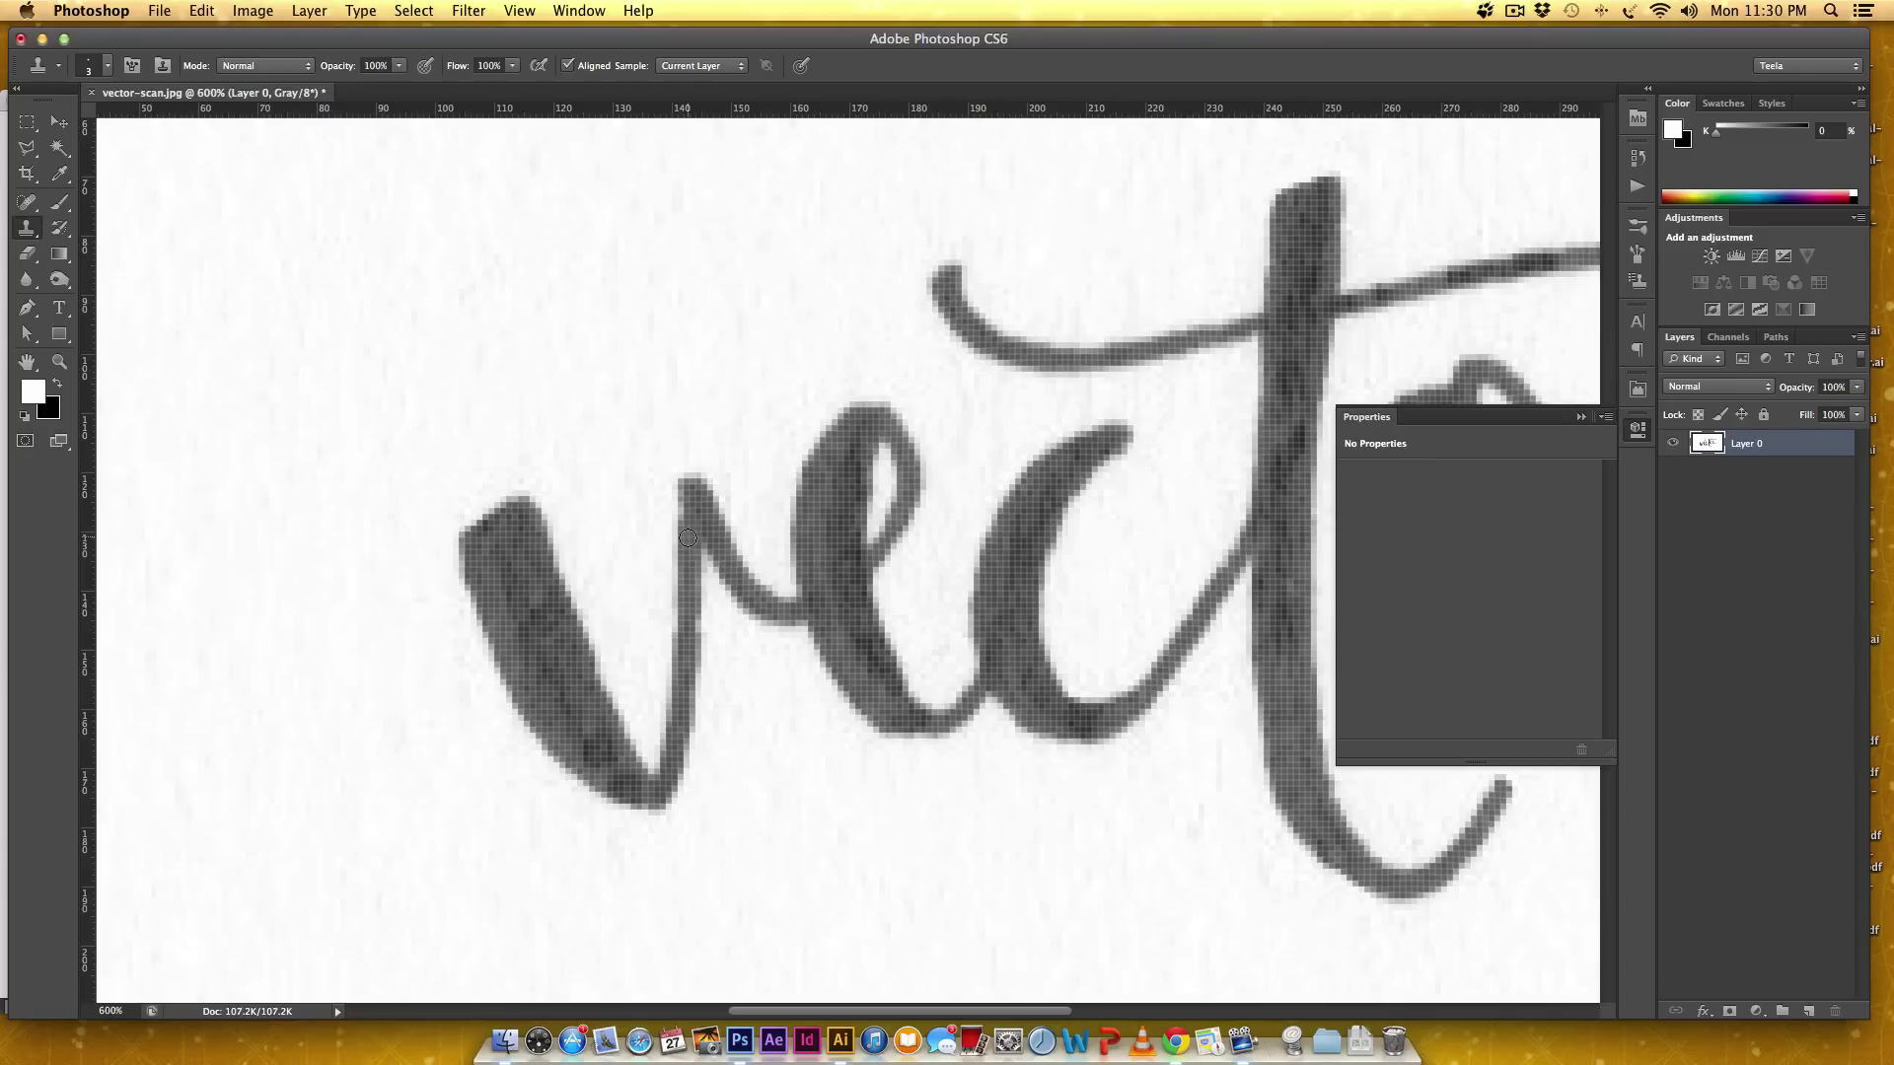
pyautogui.click(694, 612)
pyautogui.click(703, 615)
pyautogui.press('super+minus')
pyautogui.press('super+minus')
pyautogui.press('super+minus')
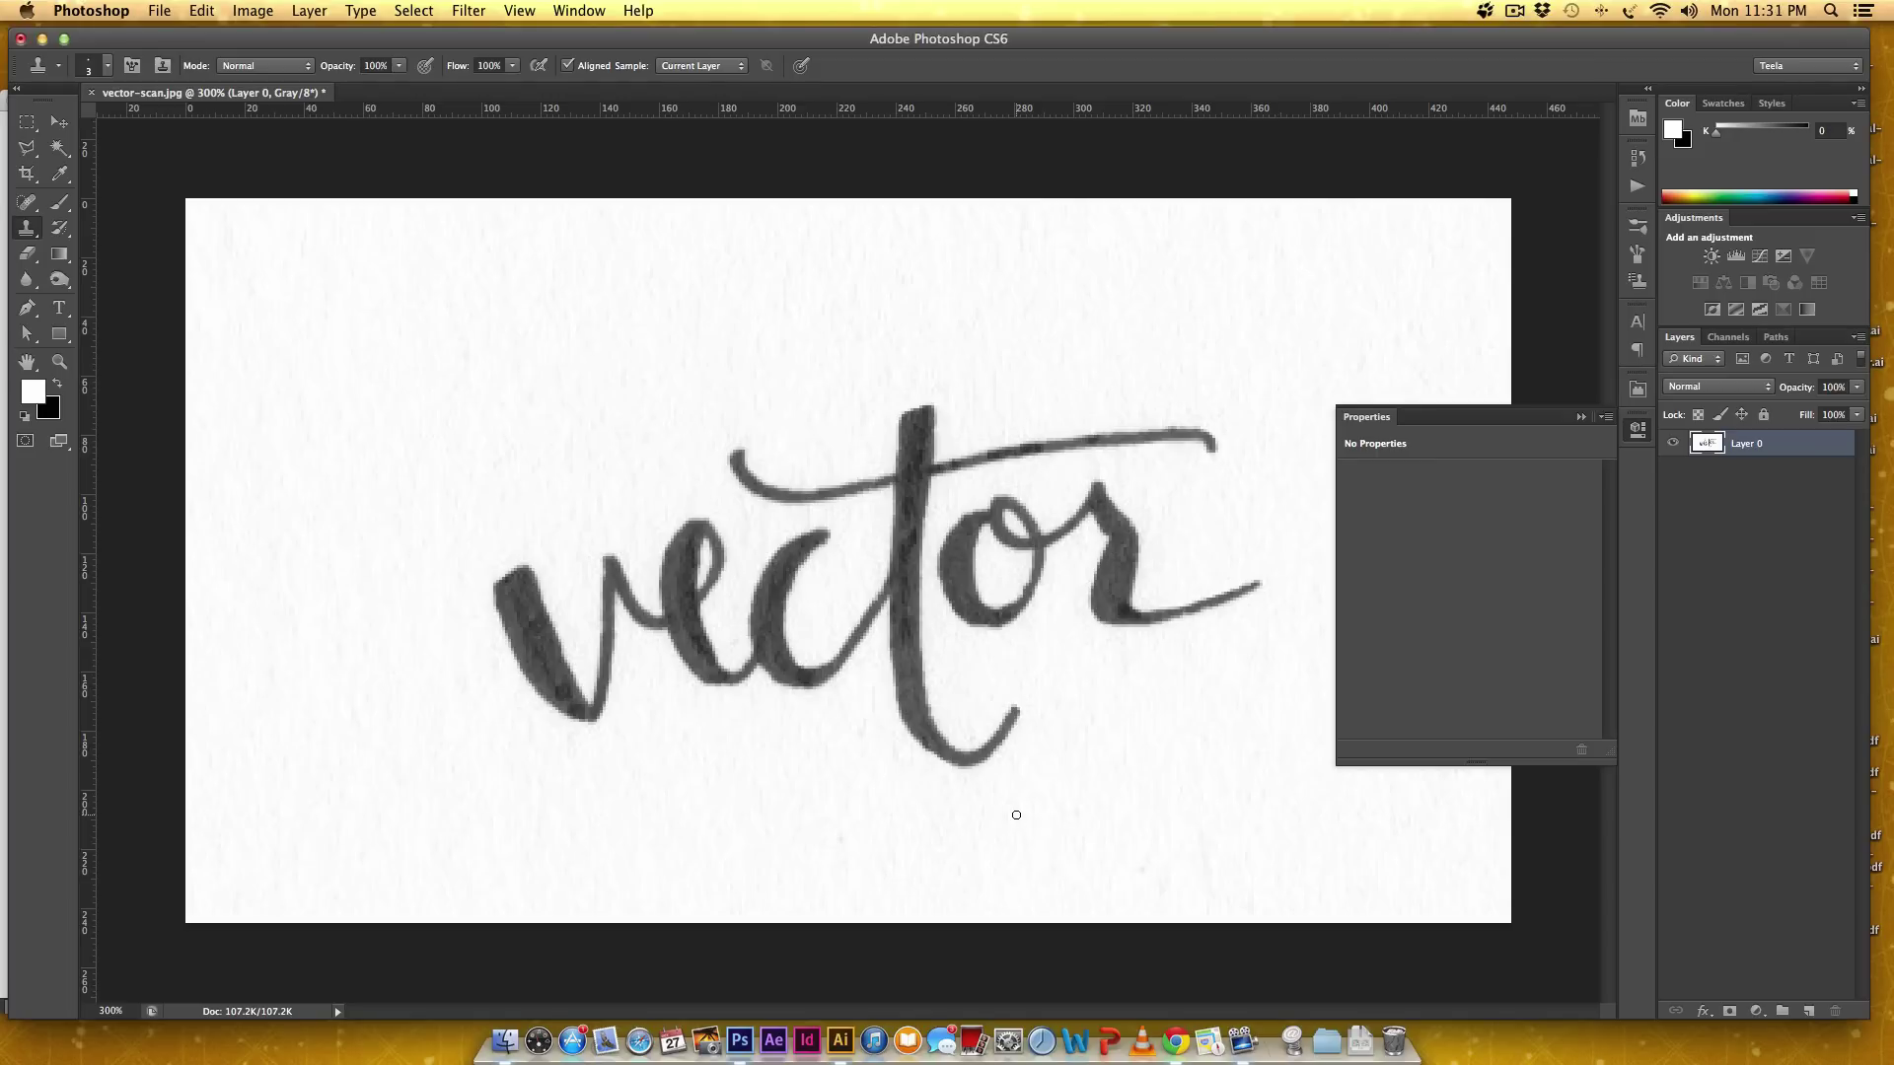
pyautogui.press('v')
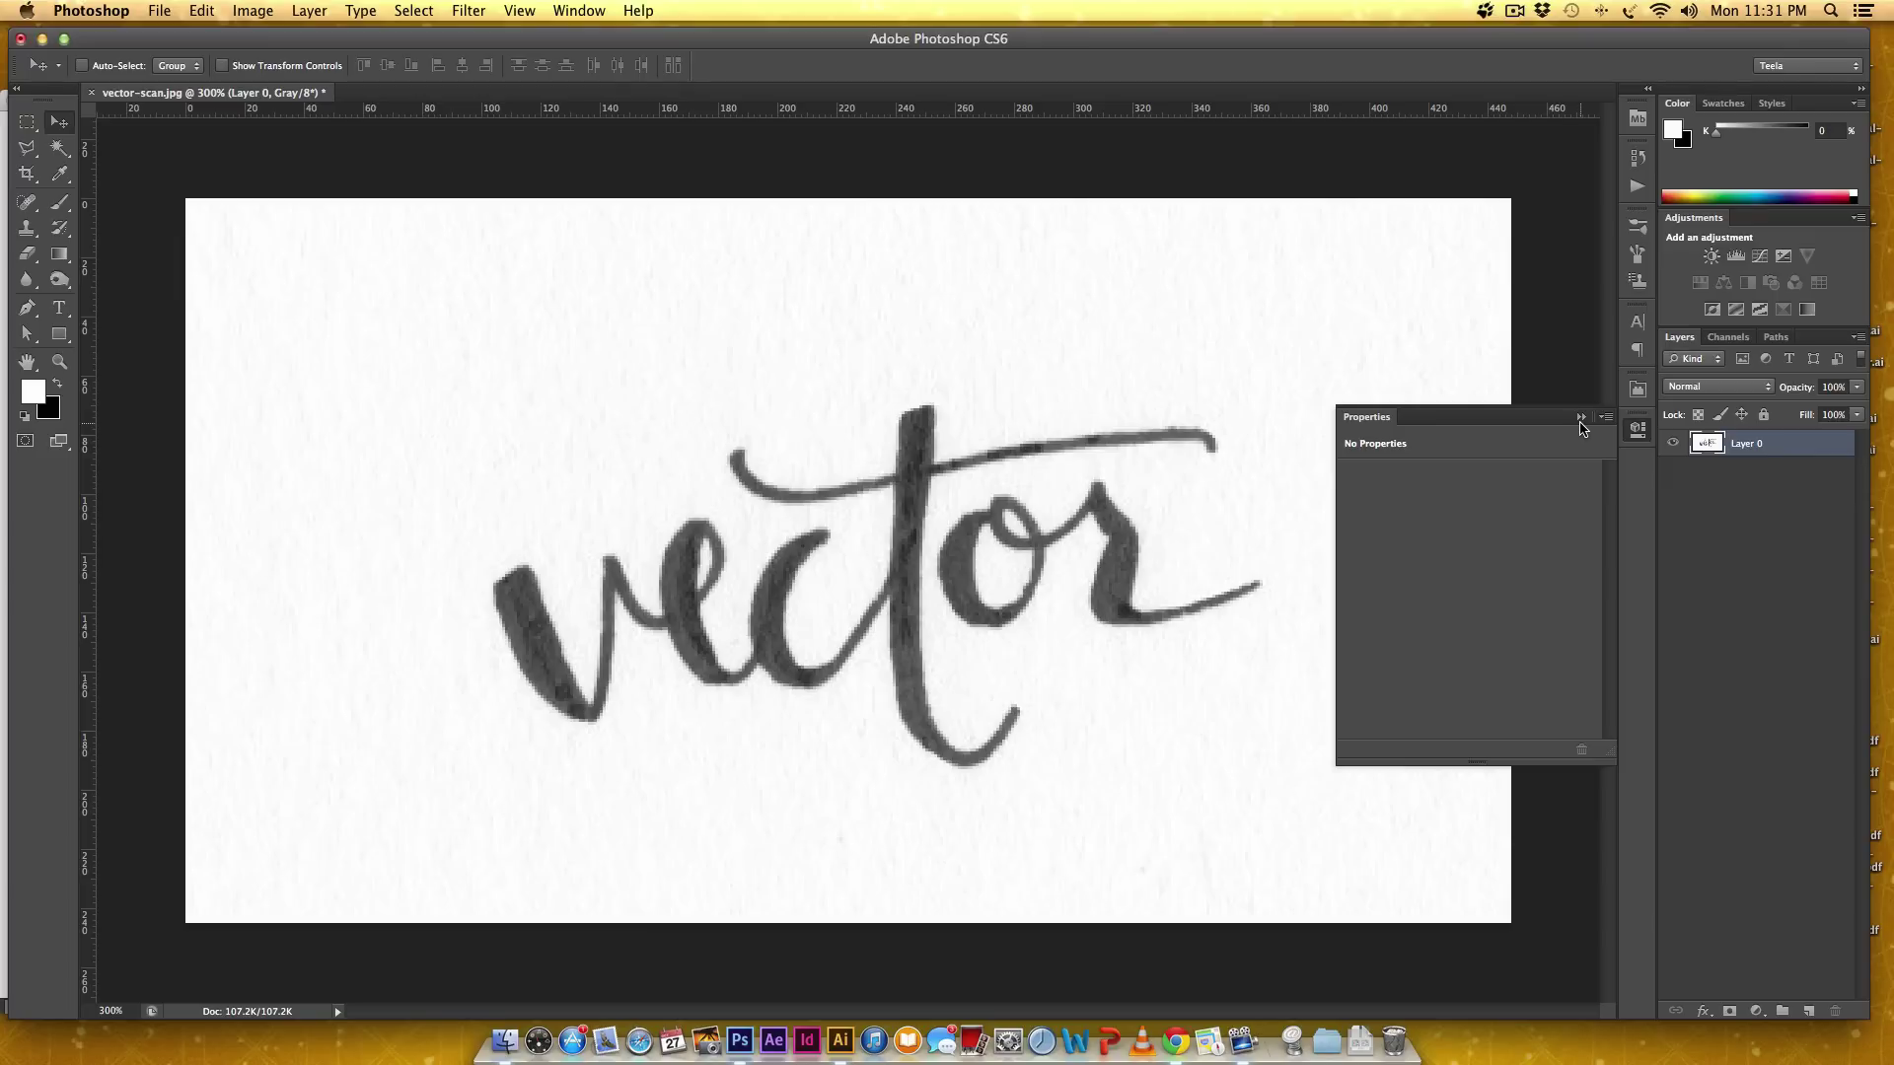
# - Add a Brightness/Contrast adjustment layer above the scan with brightness -25 and contrast 100
pyautogui.click(1581, 419)
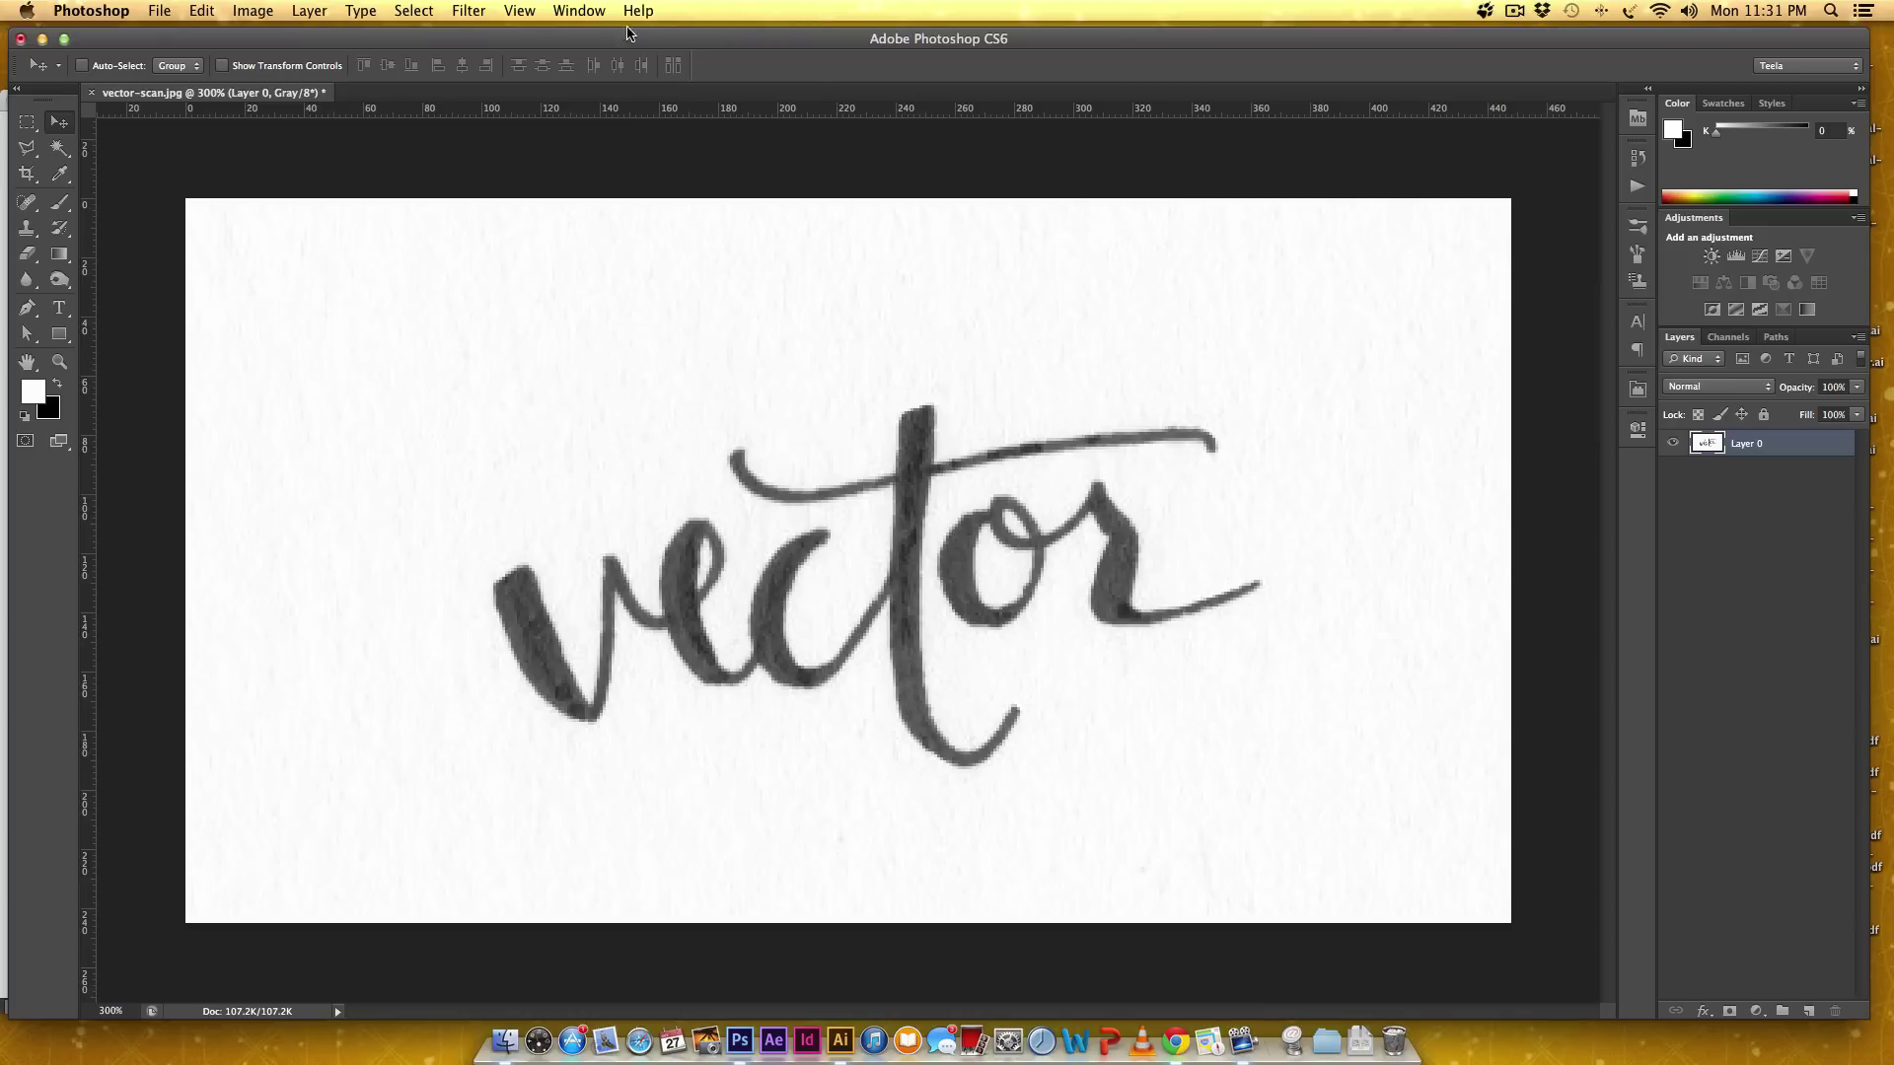
pyautogui.click(588, 11)
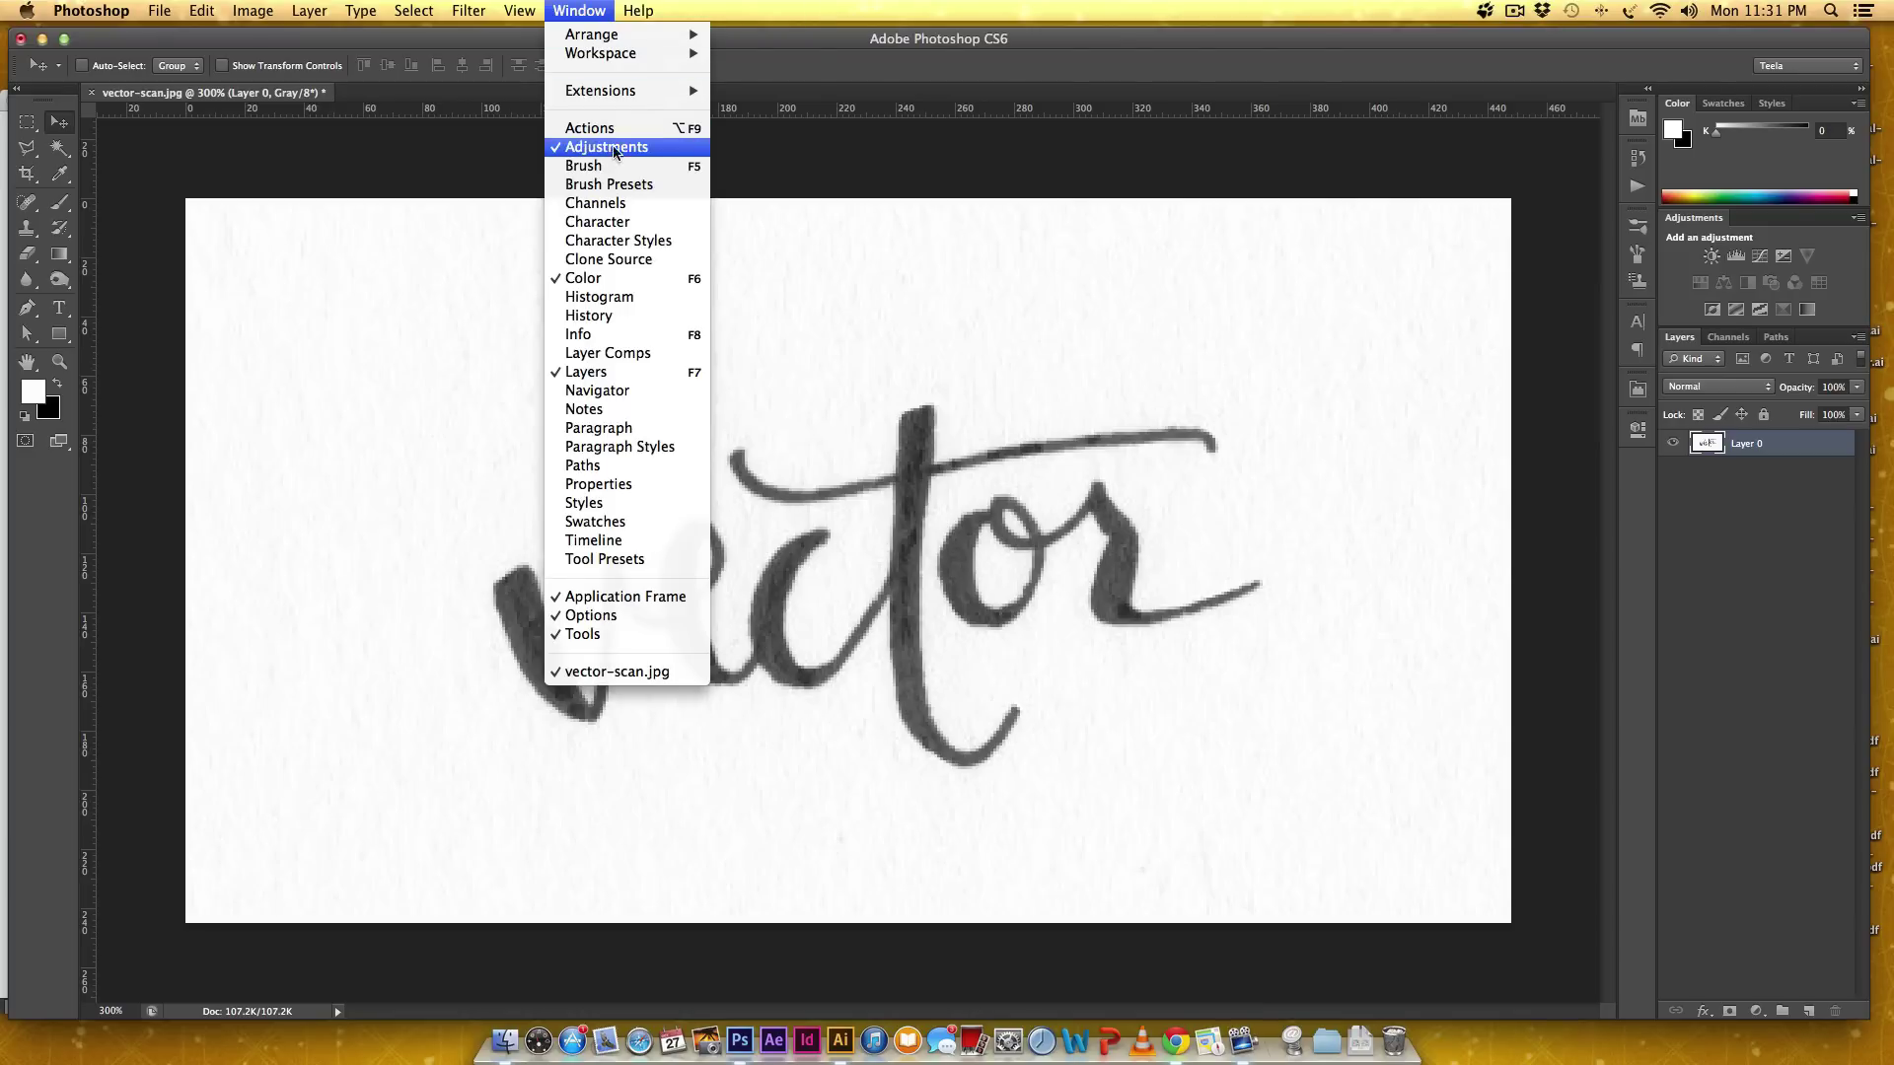
pyautogui.click(613, 148)
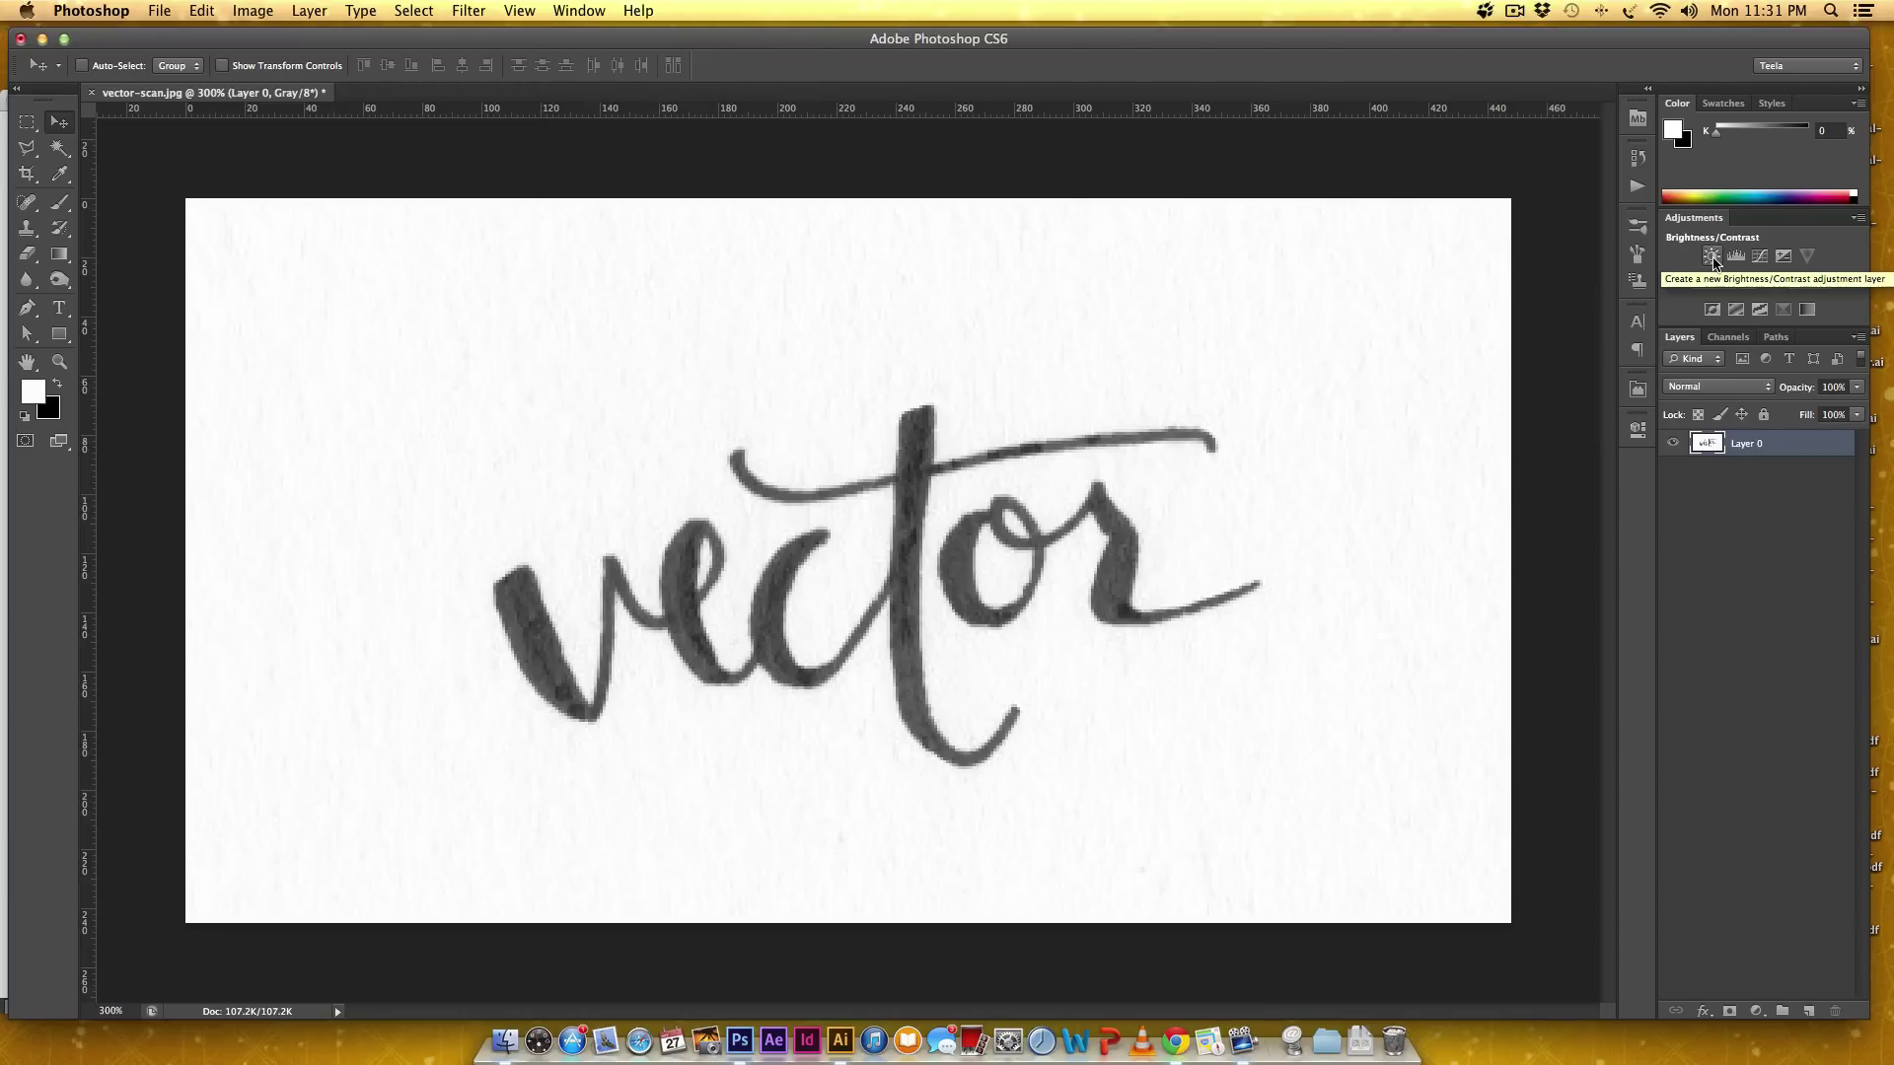
pyautogui.click(1712, 257)
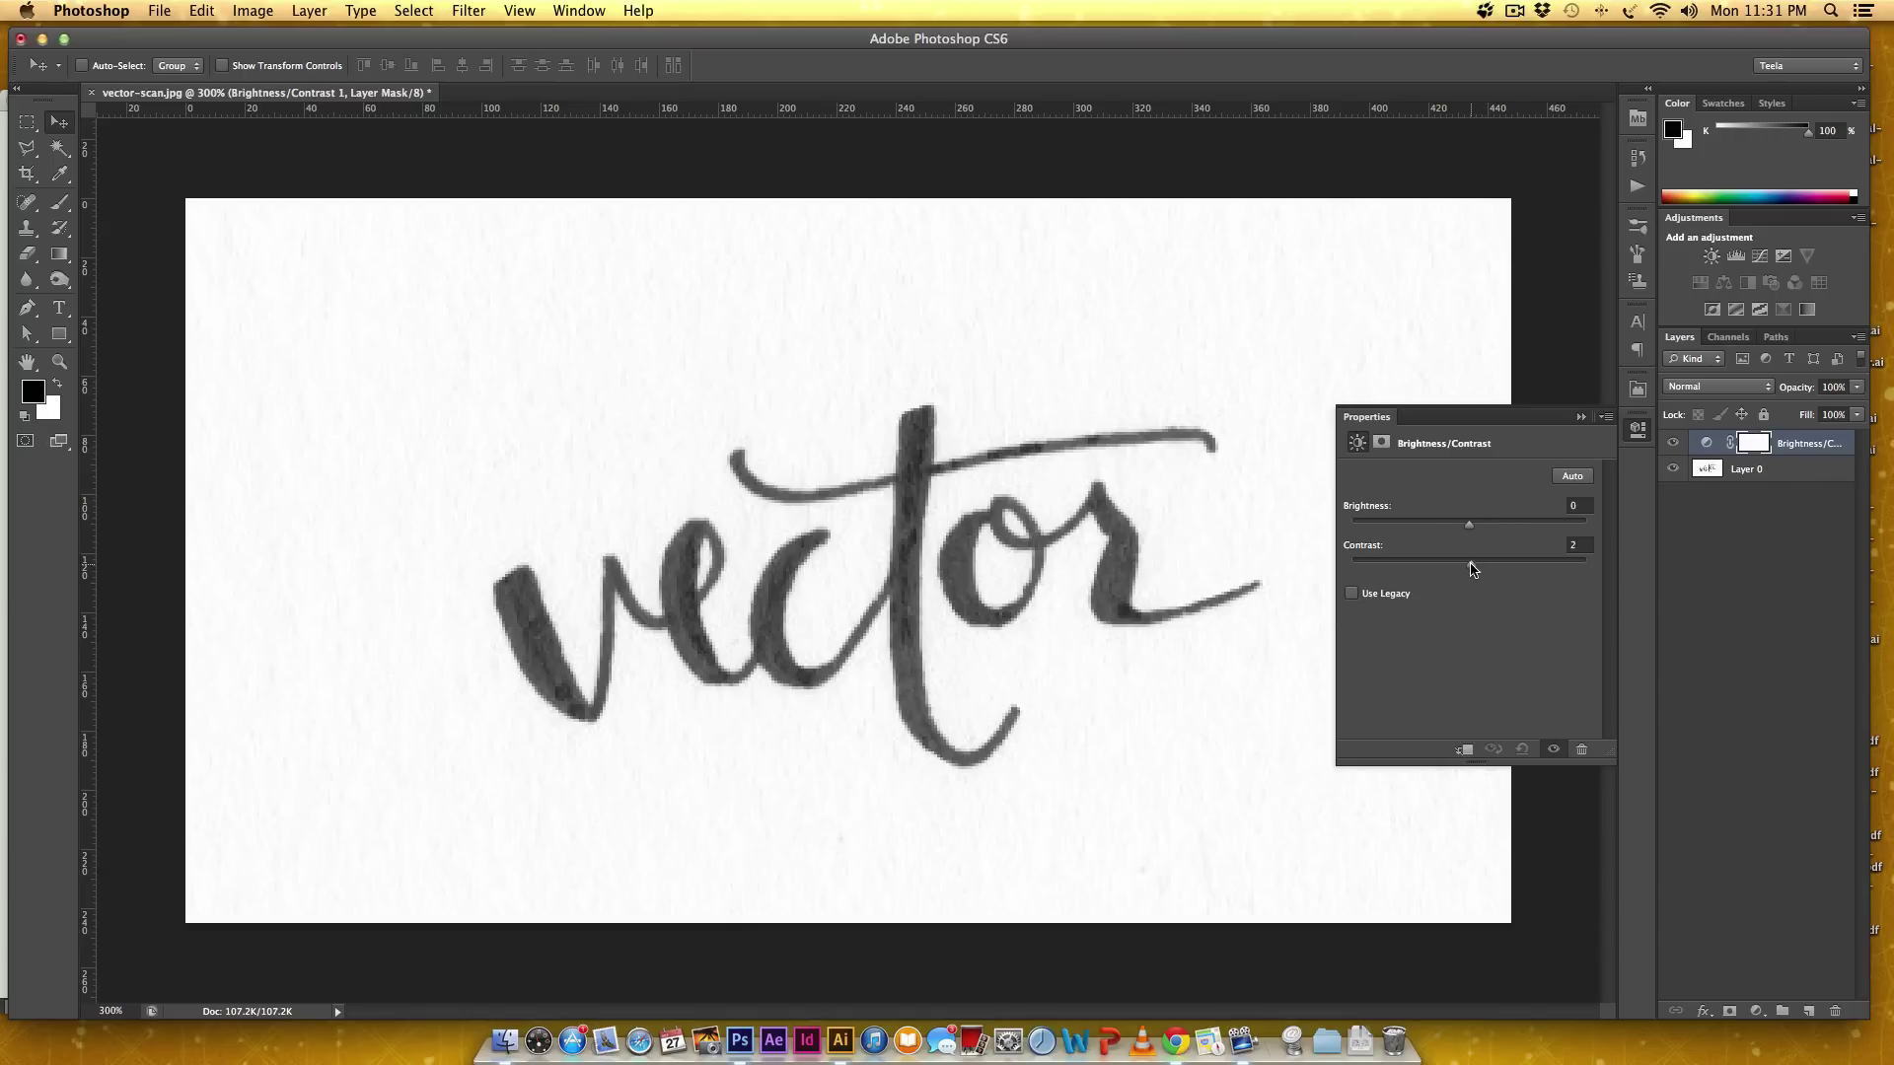
pyautogui.moveTo(1470, 569); pyautogui.dragTo(1676, 595)
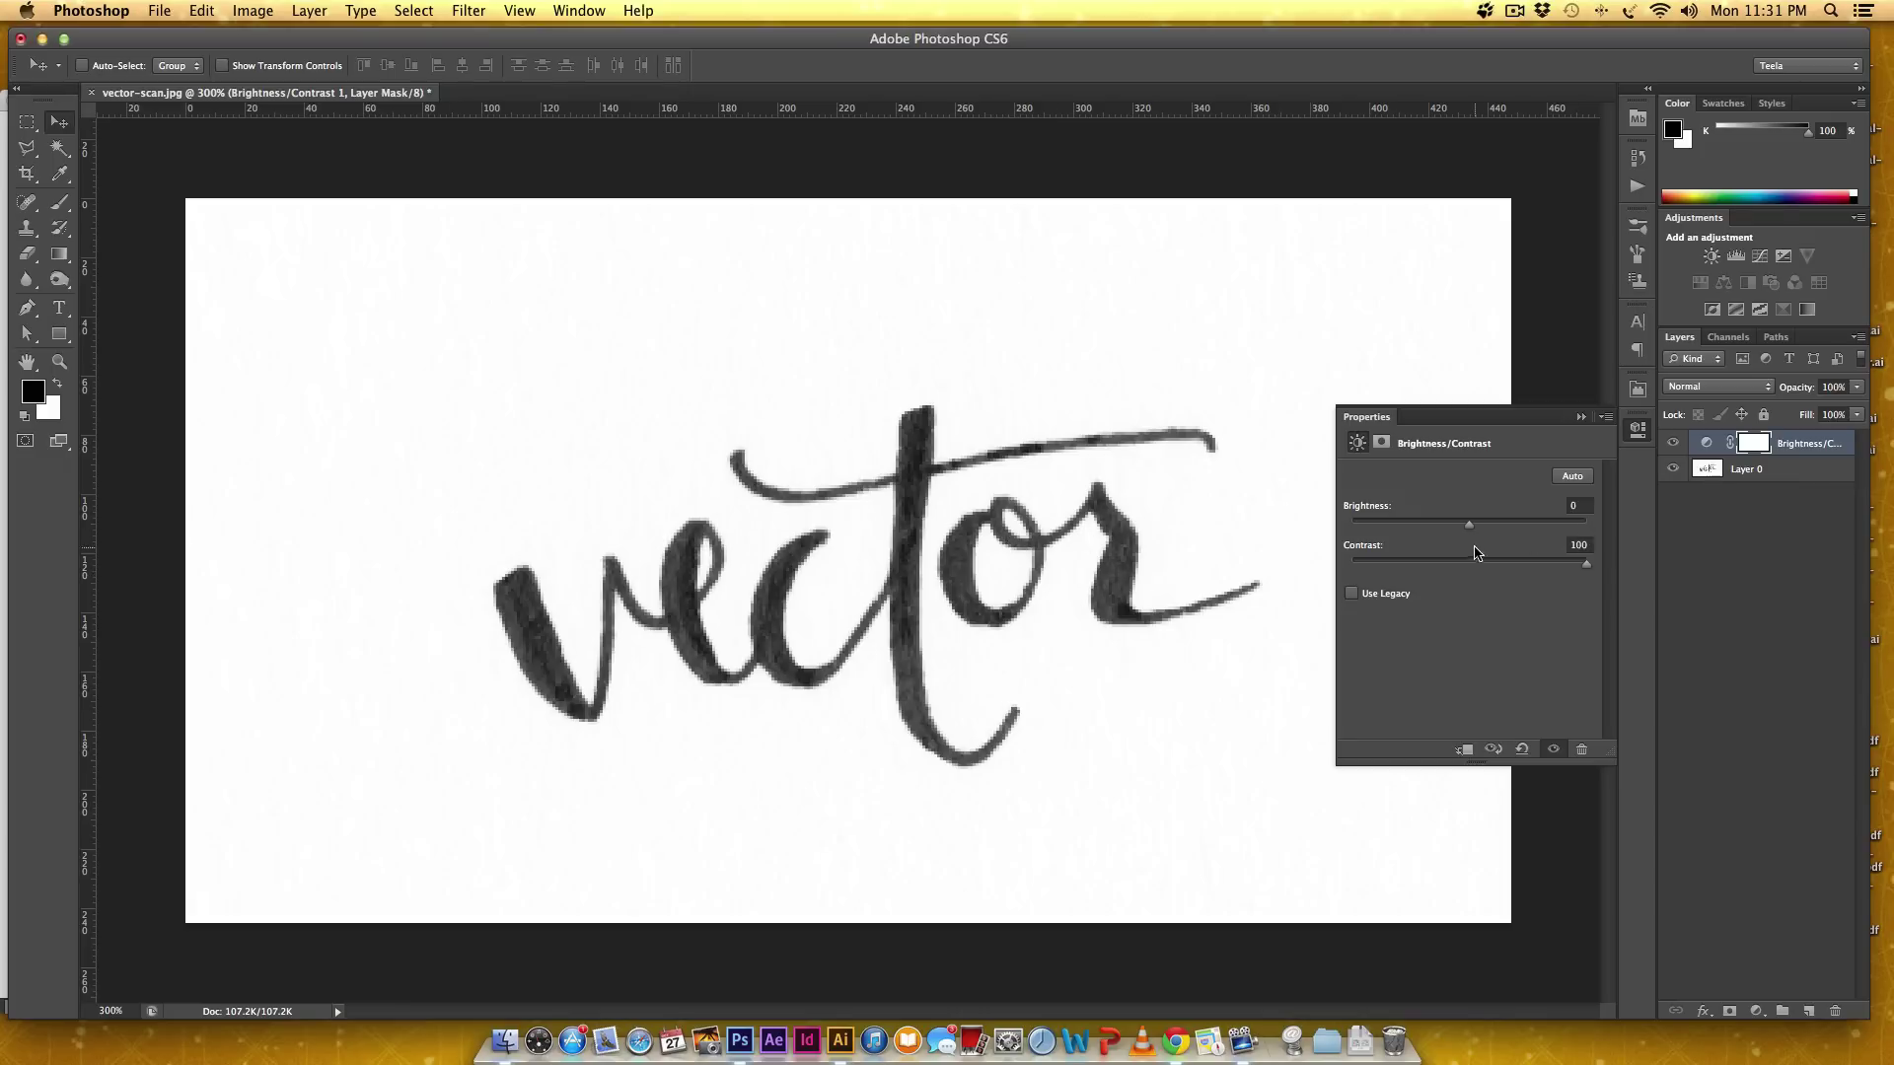
pyautogui.moveTo(1469, 523); pyautogui.dragTo(1450, 523)
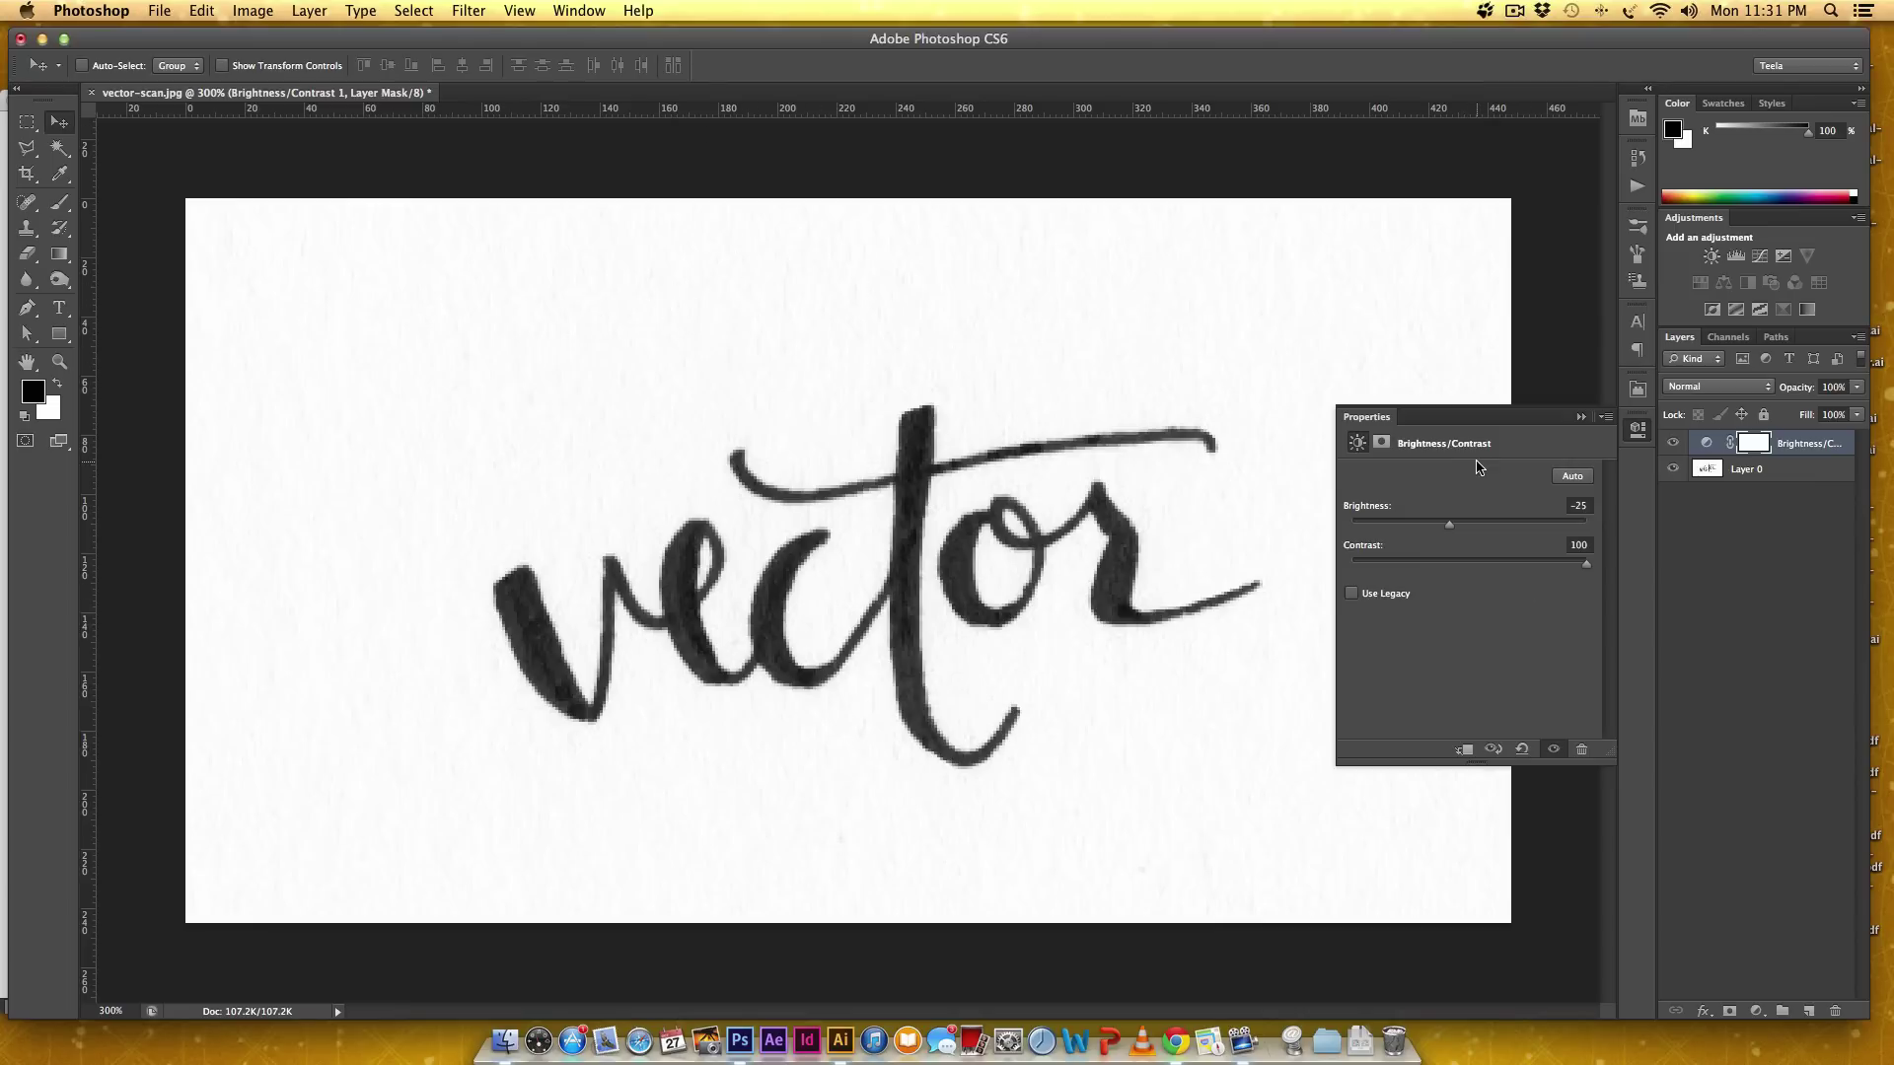
pyautogui.click(1581, 416)
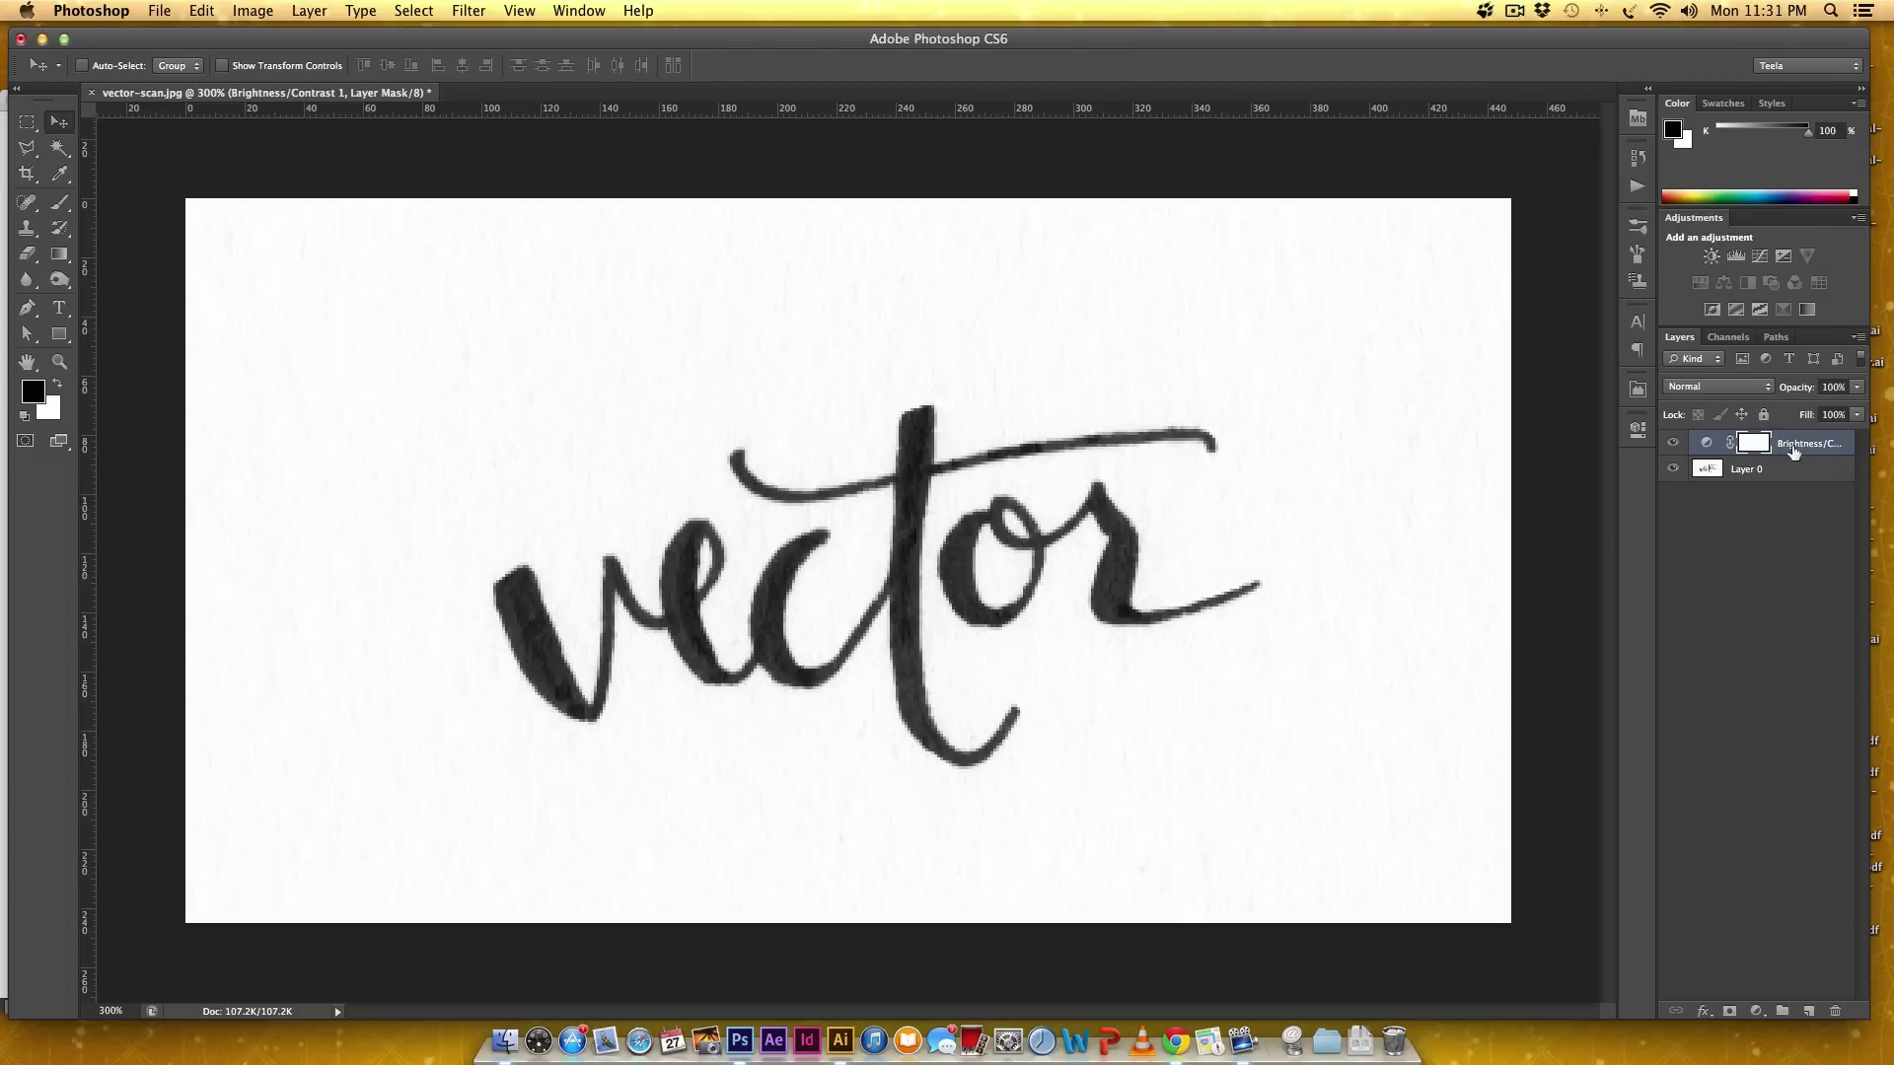
# - Duplicate the Brightness/Contrast layer beneath the original and raise the copy's brightness to about 0
pyautogui.moveTo(1805, 454); pyautogui.dragTo(1811, 473)
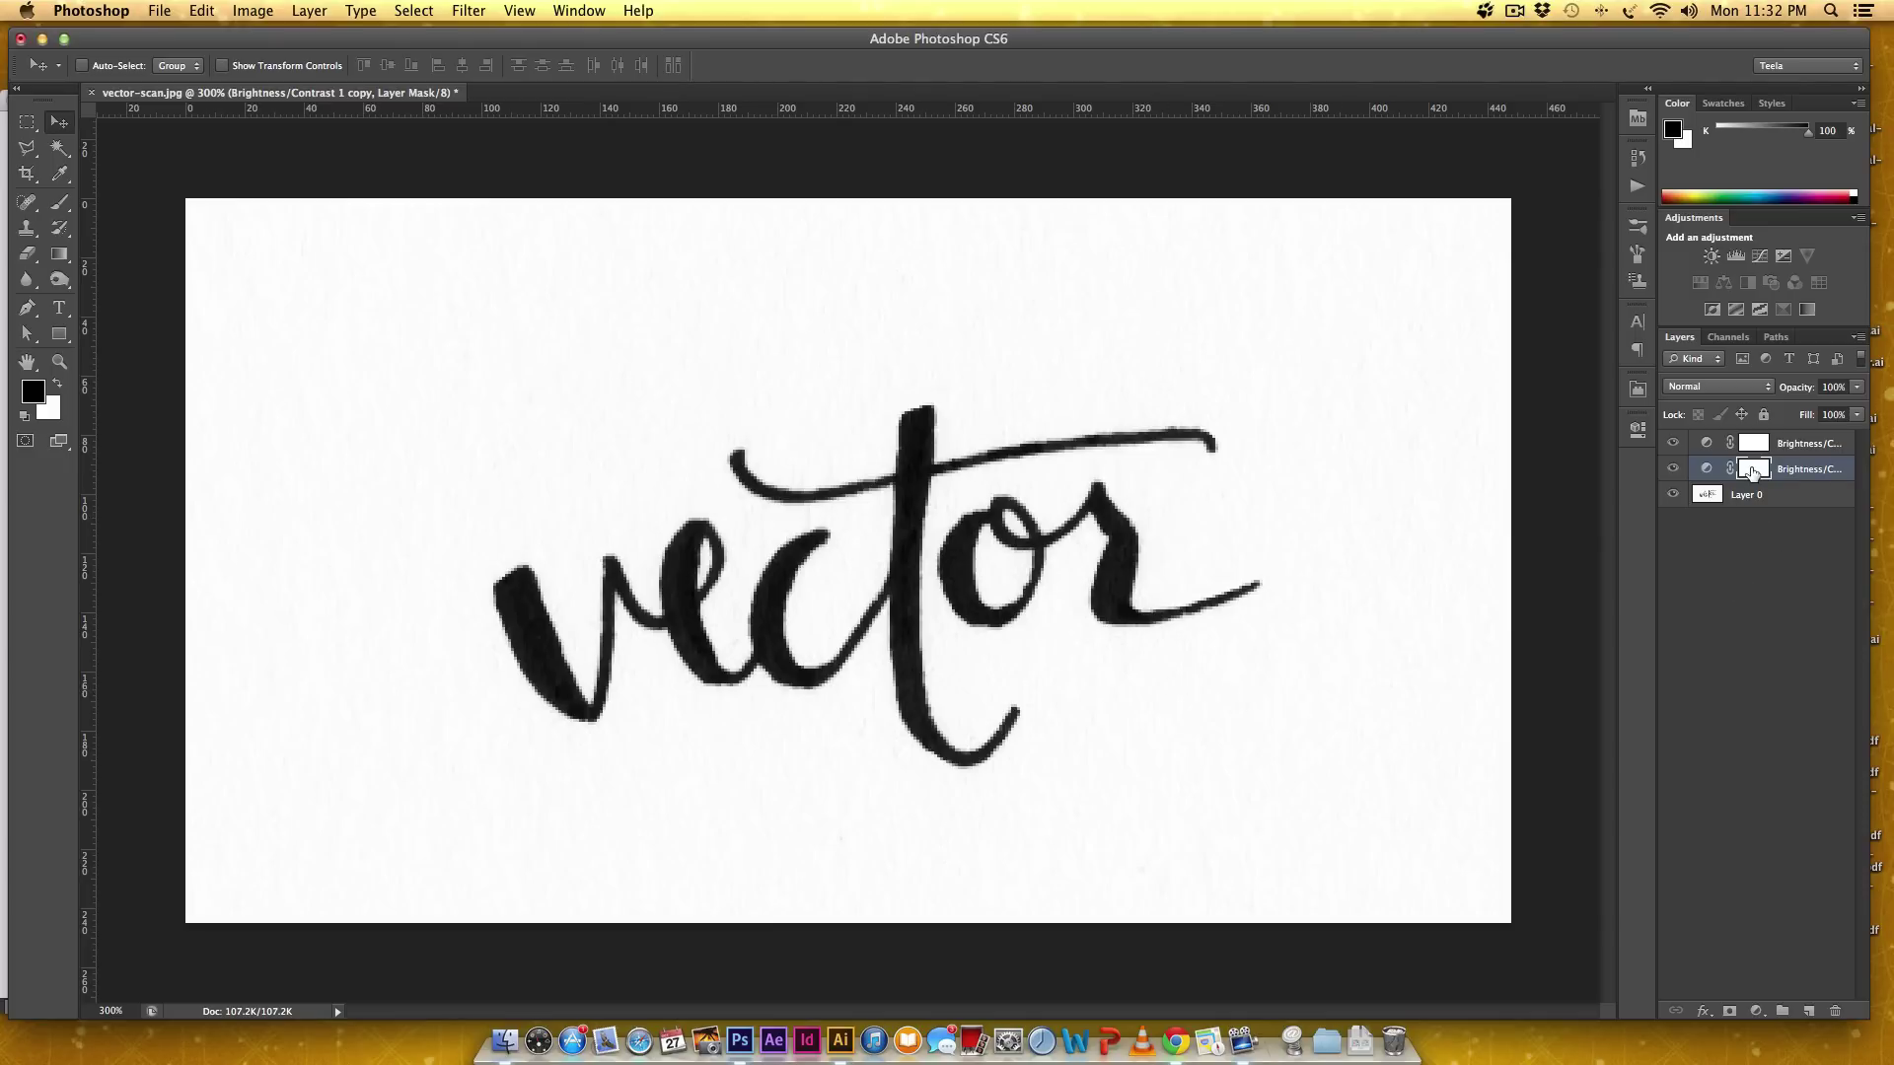
pyautogui.doubleClick(1706, 471)
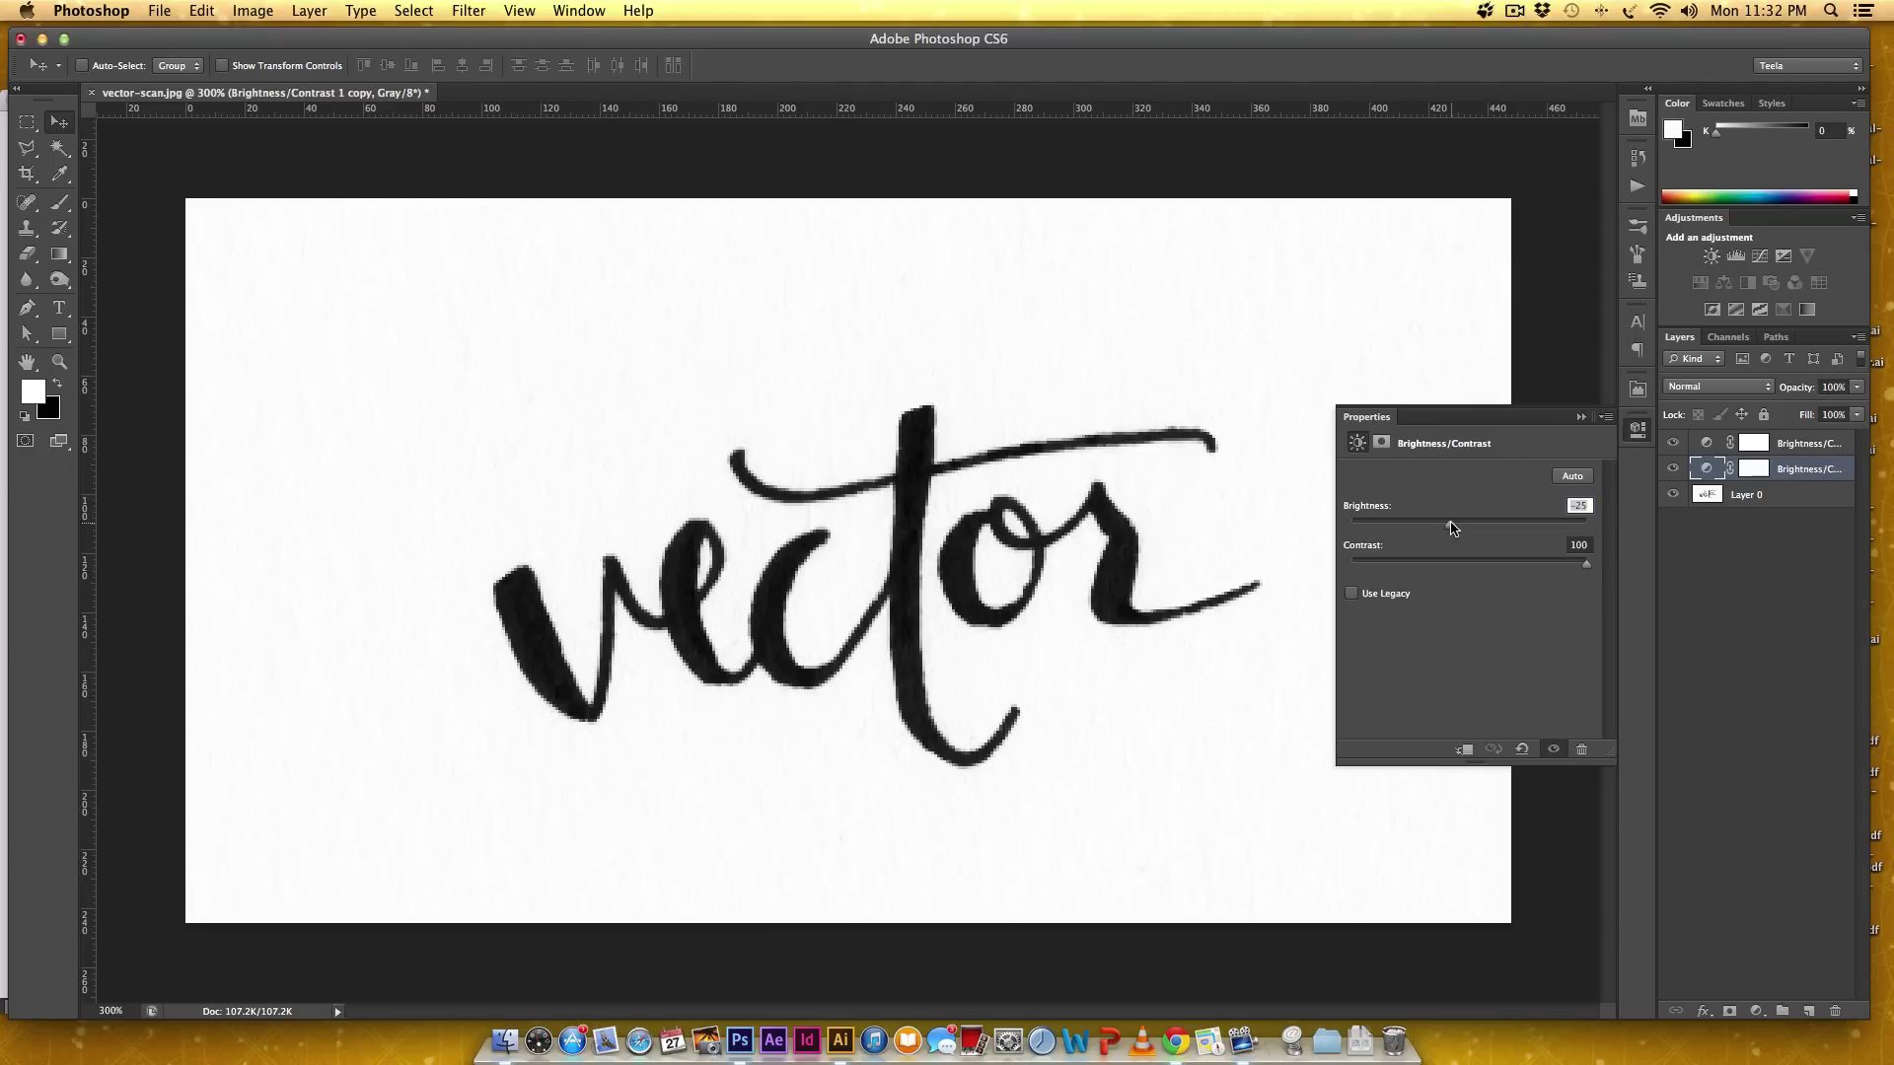
pyautogui.moveTo(1453, 530); pyautogui.dragTo(1470, 531)
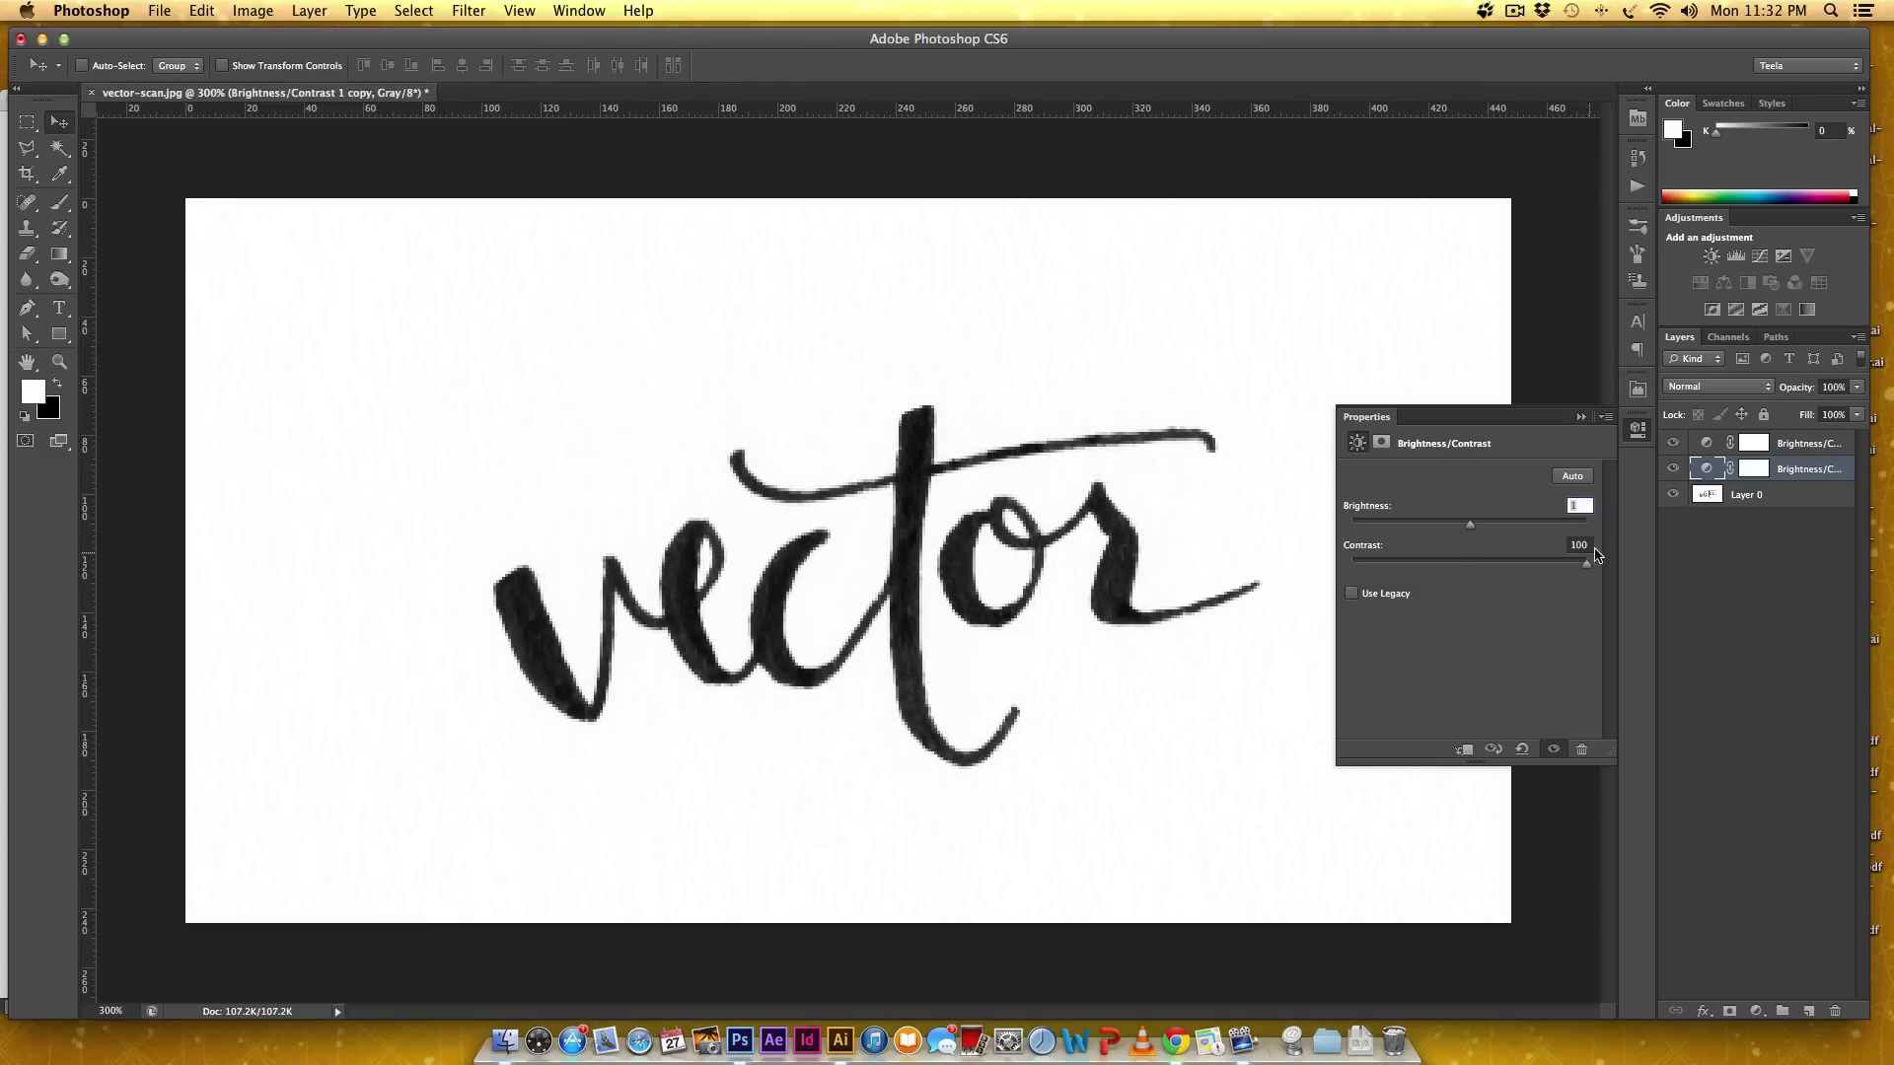
pyautogui.click(1582, 417)
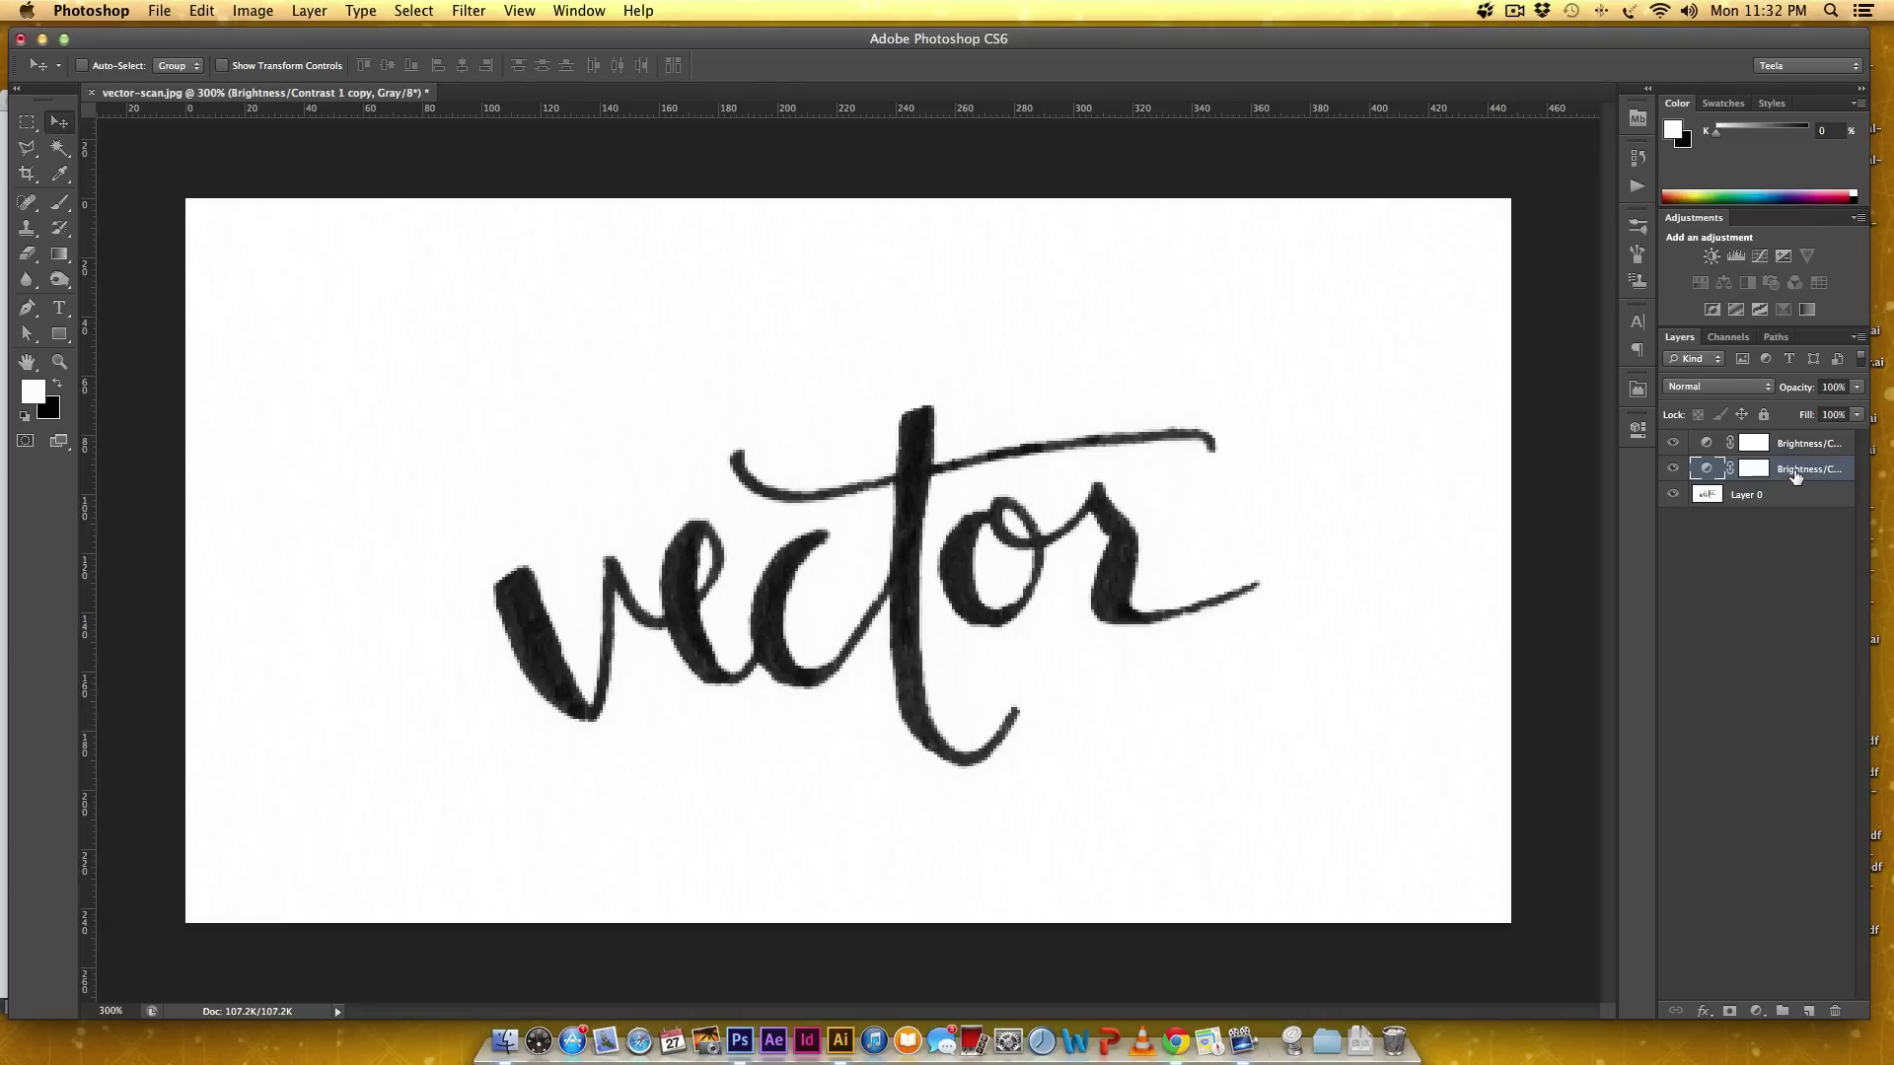
# - Try a third Brightness/Contrast layer by duplicating the lower adjustment layer, and delete that extra copy
pyautogui.press('super+j')
pyautogui.press('x')
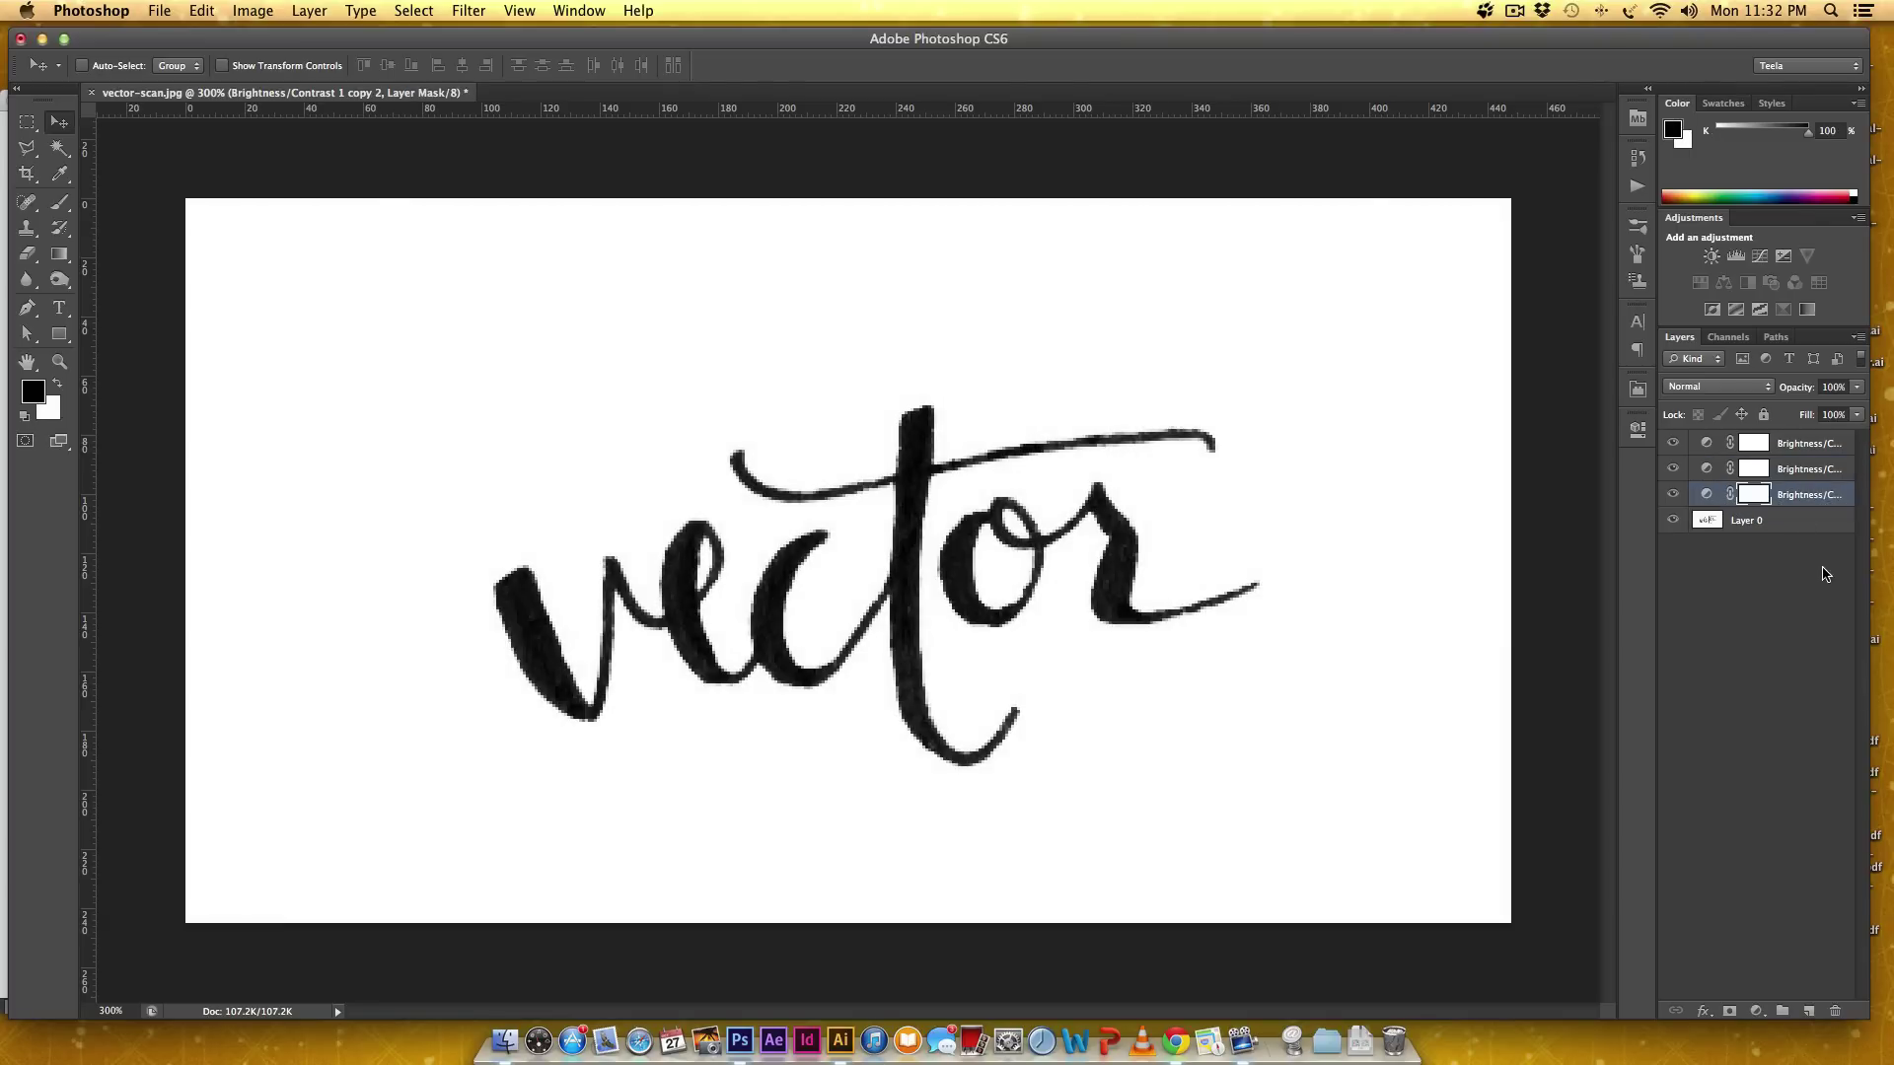
pyautogui.moveTo(1810, 495); pyautogui.dragTo(1852, 1004)
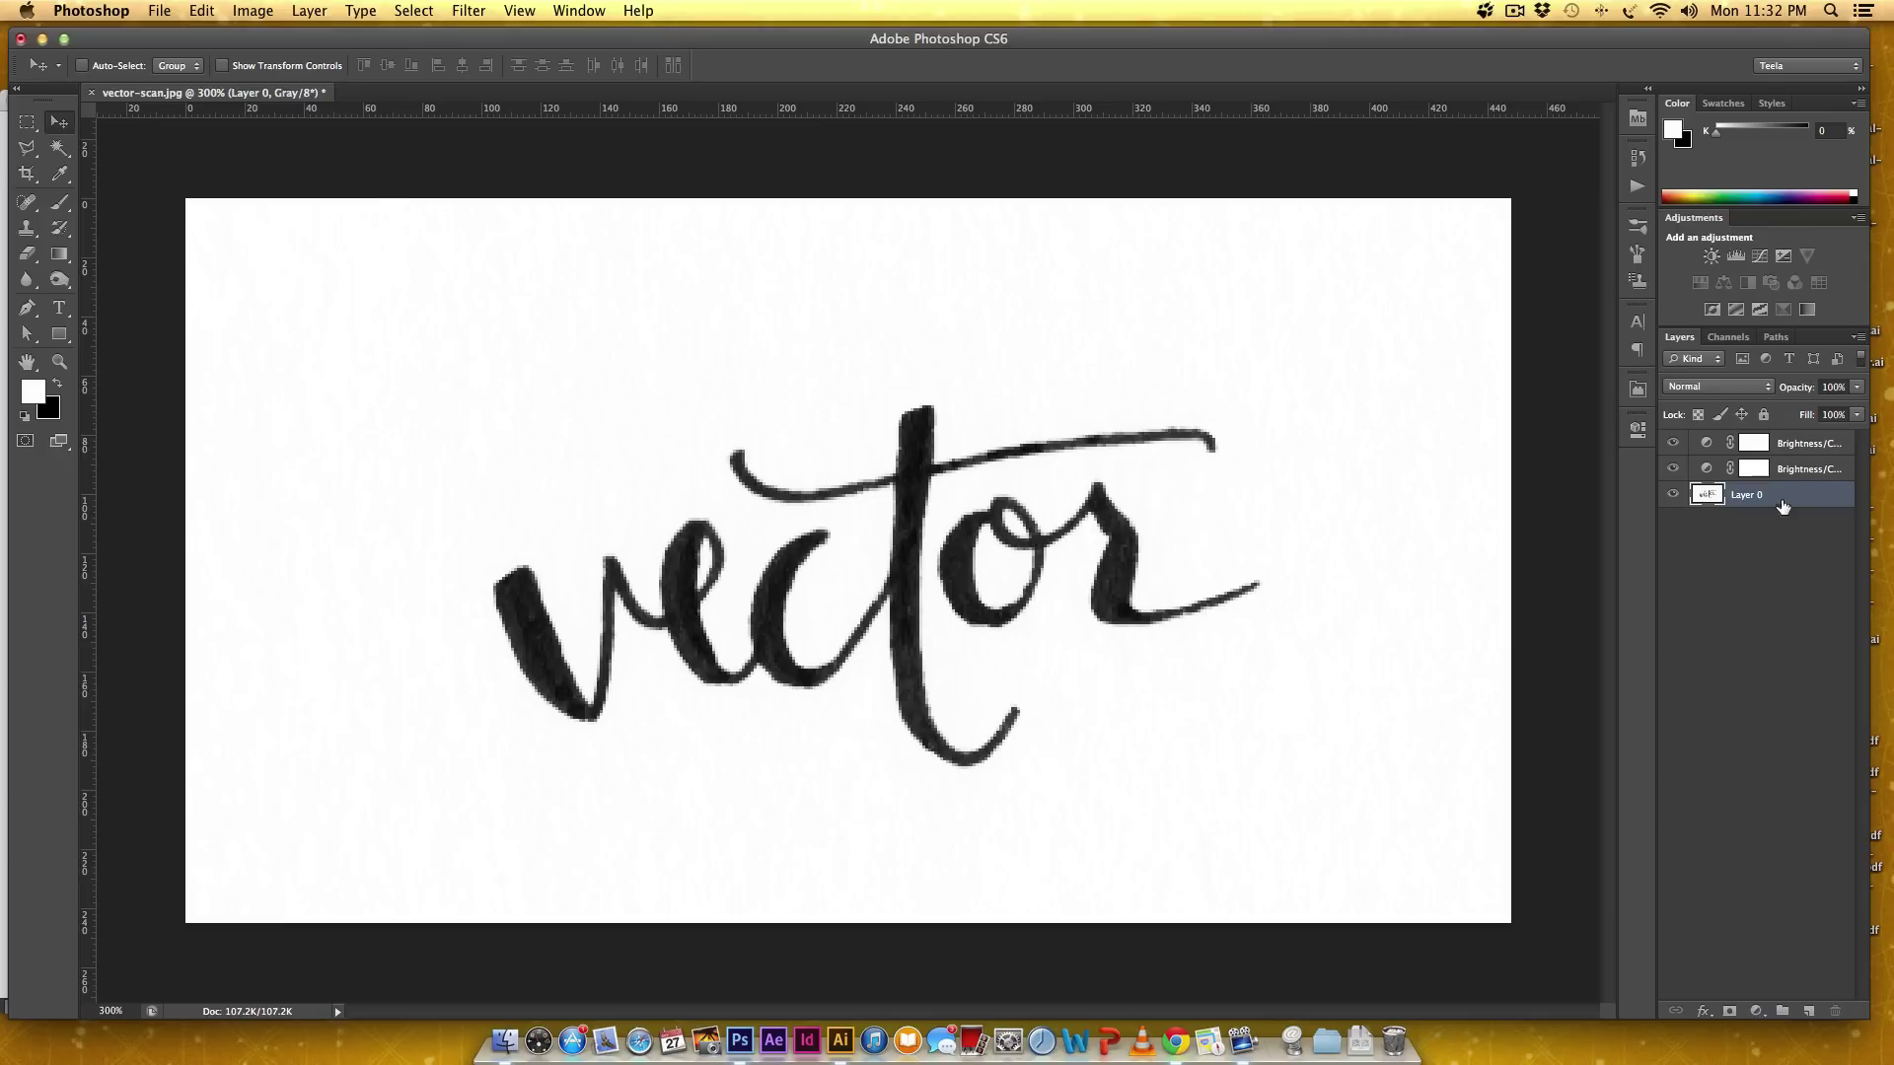
# - Group both Brightness/Contrast layers with Layer 0 and check the group by toggling its visibility off and on
pyautogui.click(1795, 444)
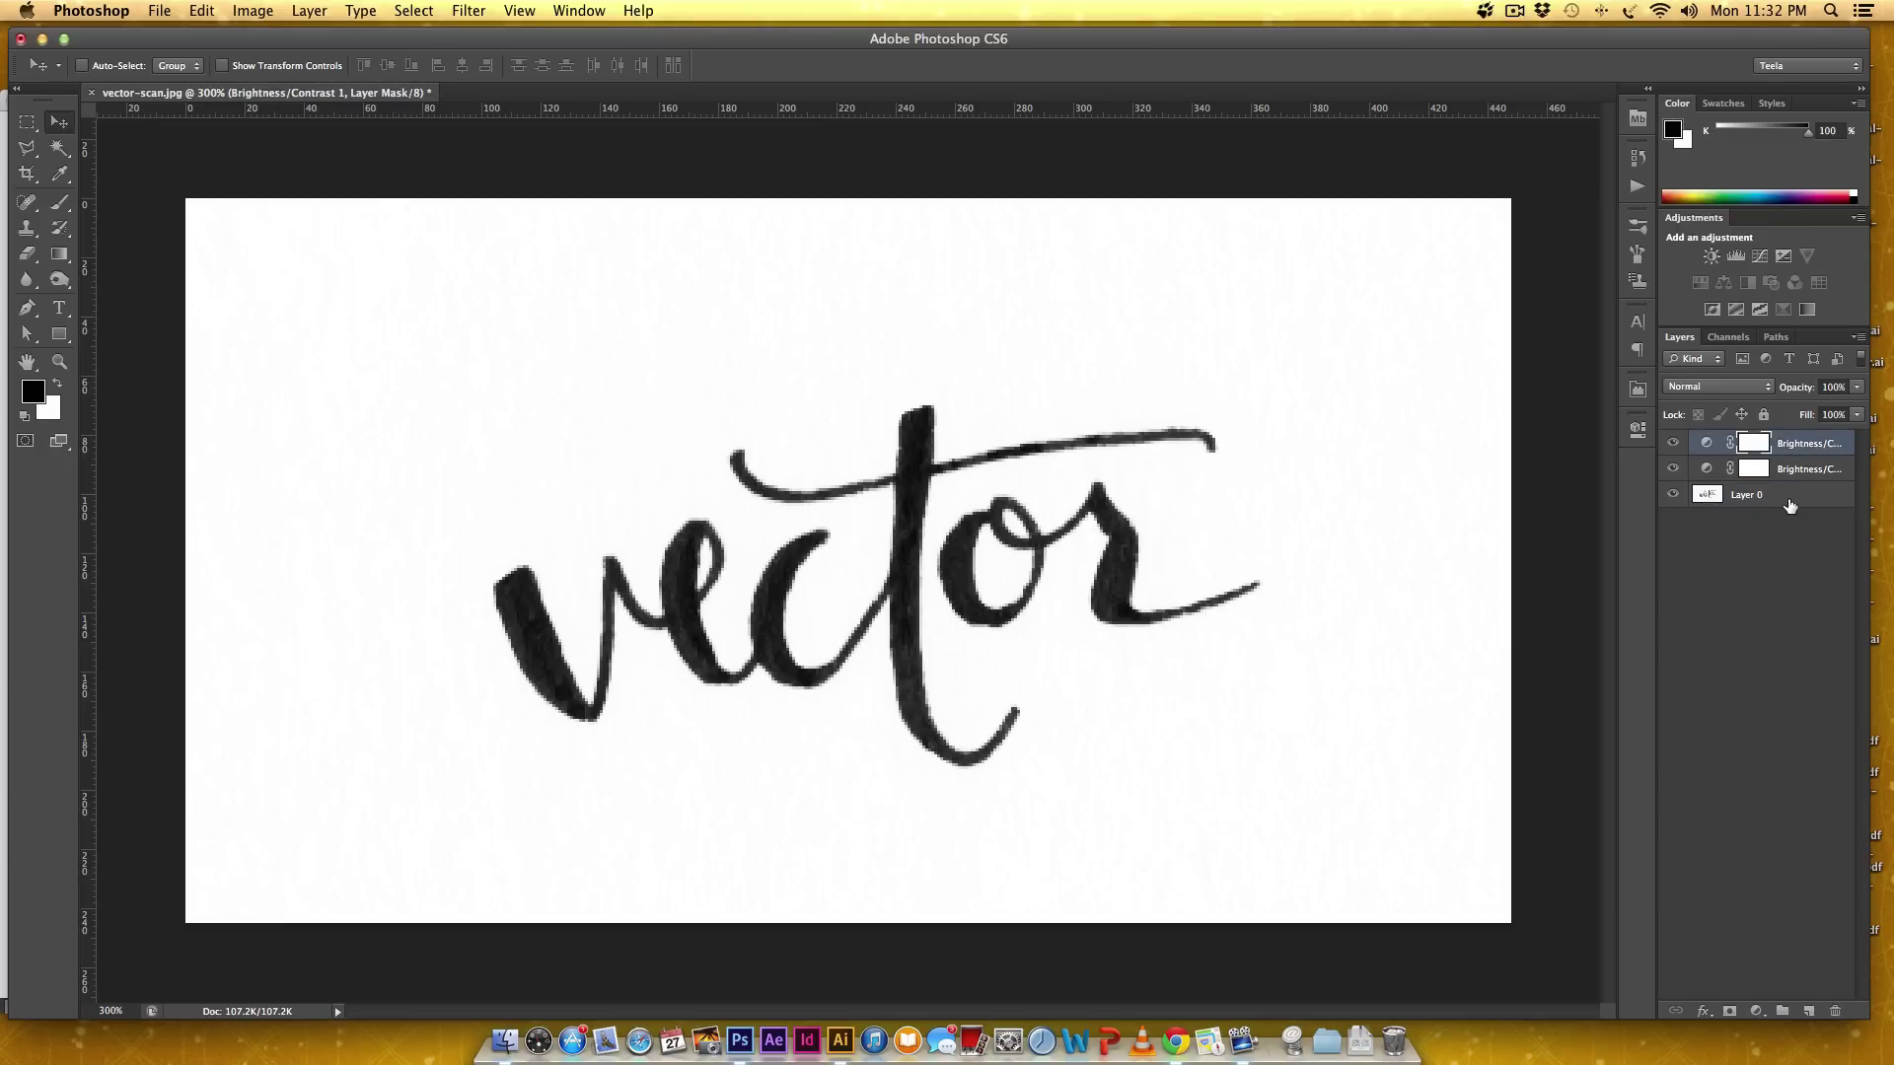
pyautogui.keyDown('shift'); pyautogui.click(1789, 495); pyautogui.keyUp('shift')
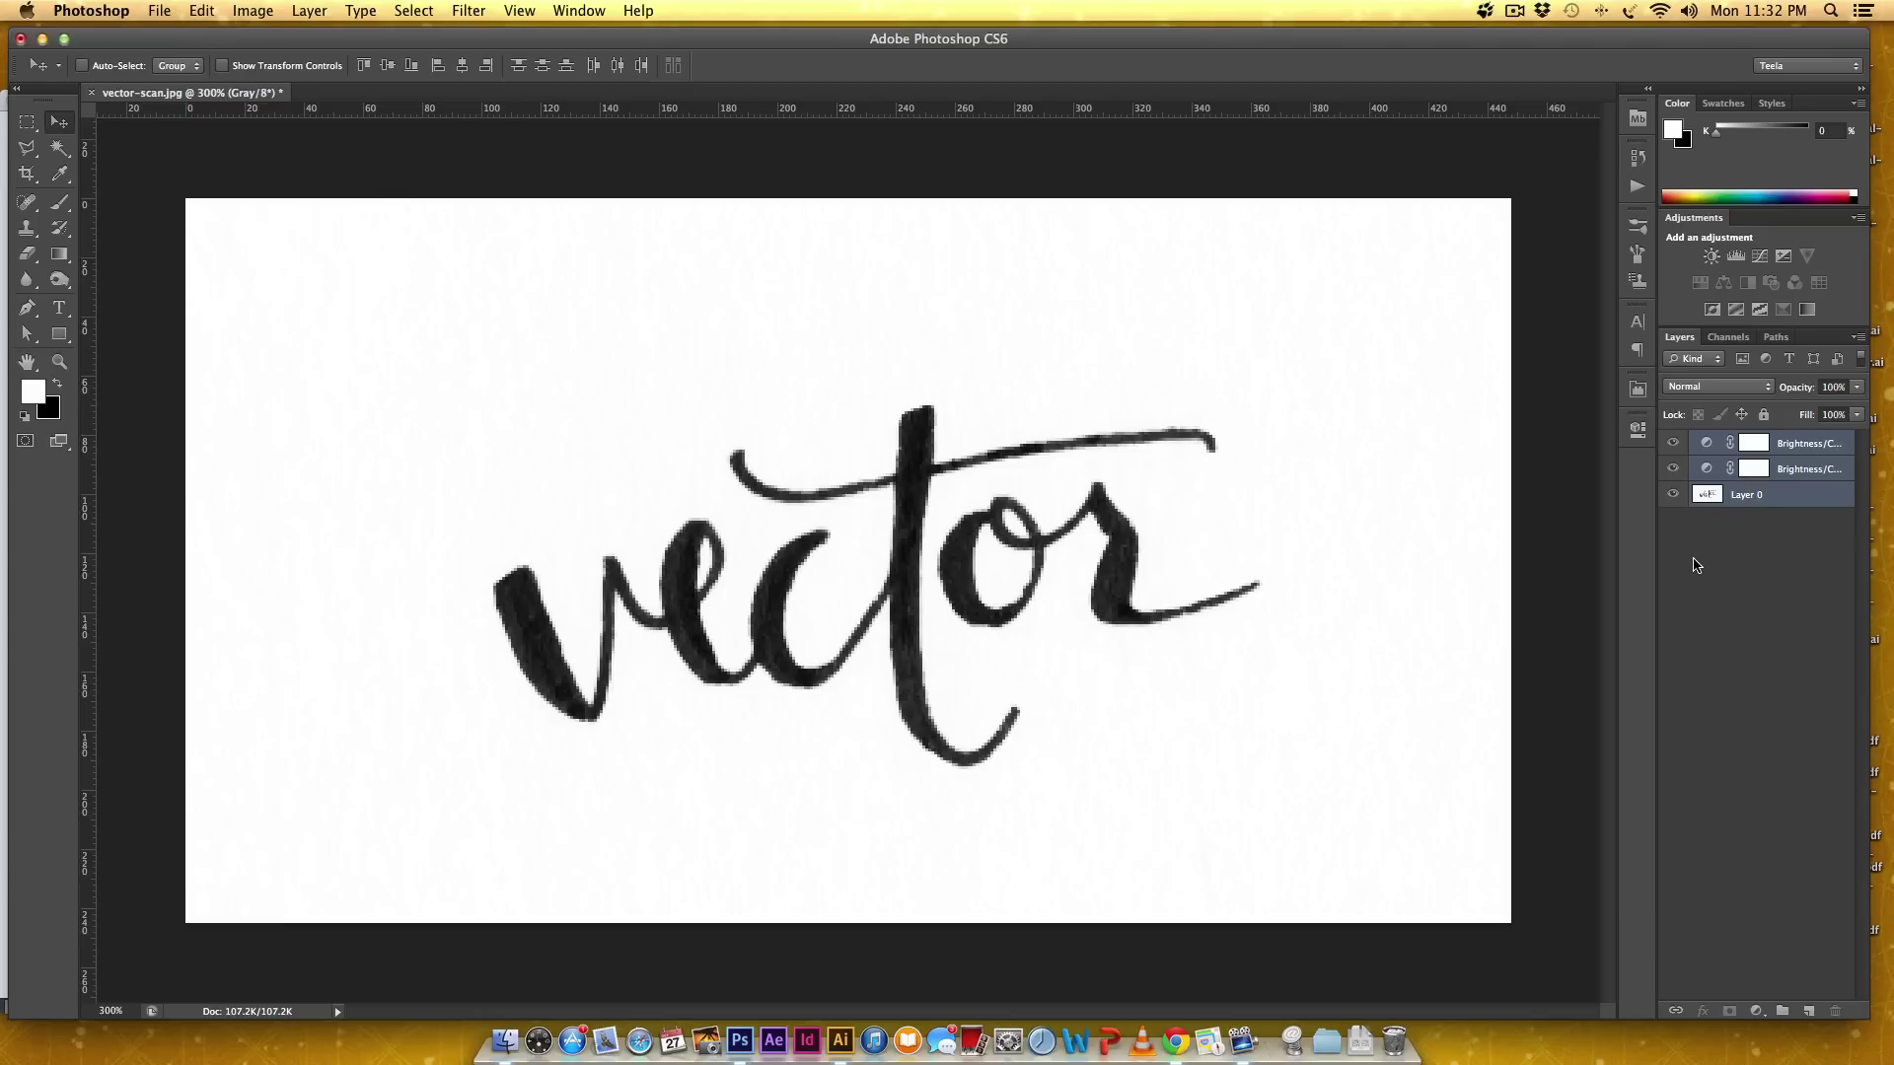
pyautogui.hotkey('ctrl', 'g')
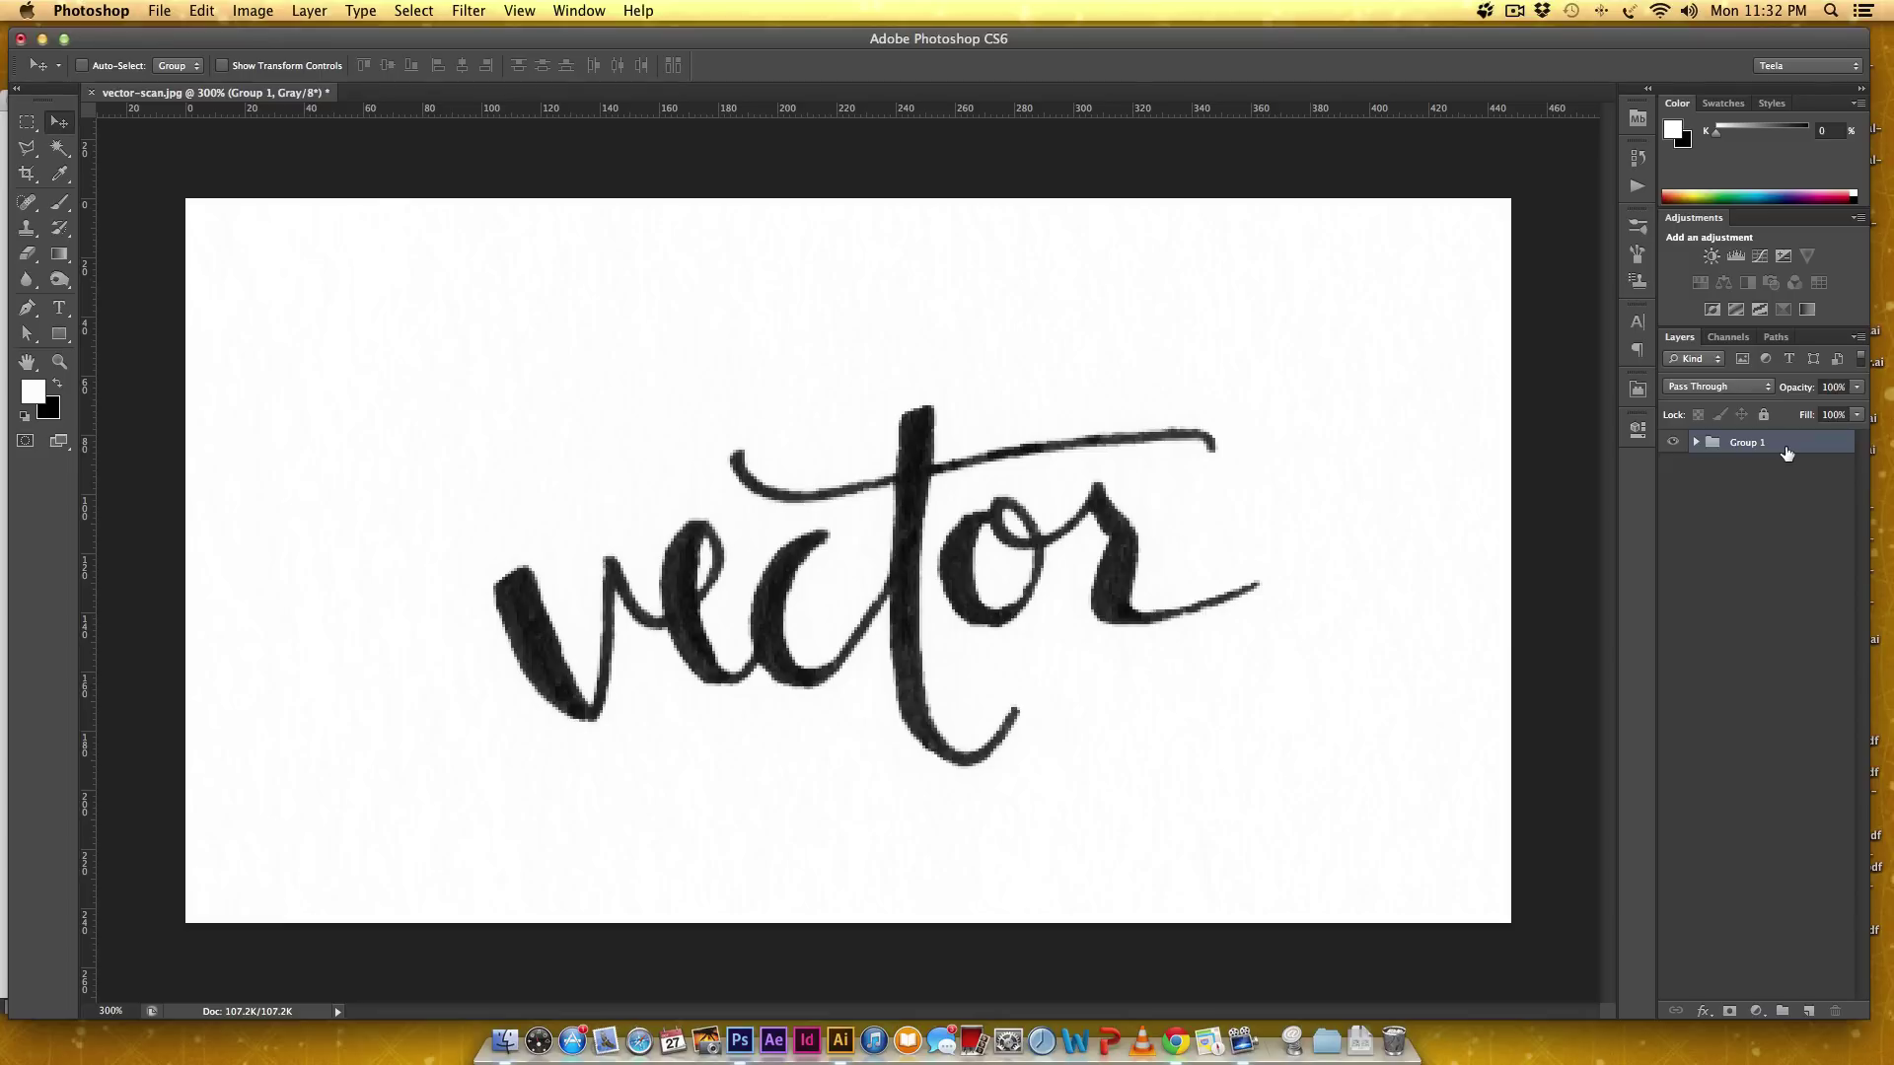
pyautogui.click(1671, 444)
pyautogui.click(1671, 444)
# - Duplicate Group 1 as a backup below it, hide the copy, and select the original group
pyautogui.moveTo(1782, 451); pyautogui.dragTo(1751, 663)
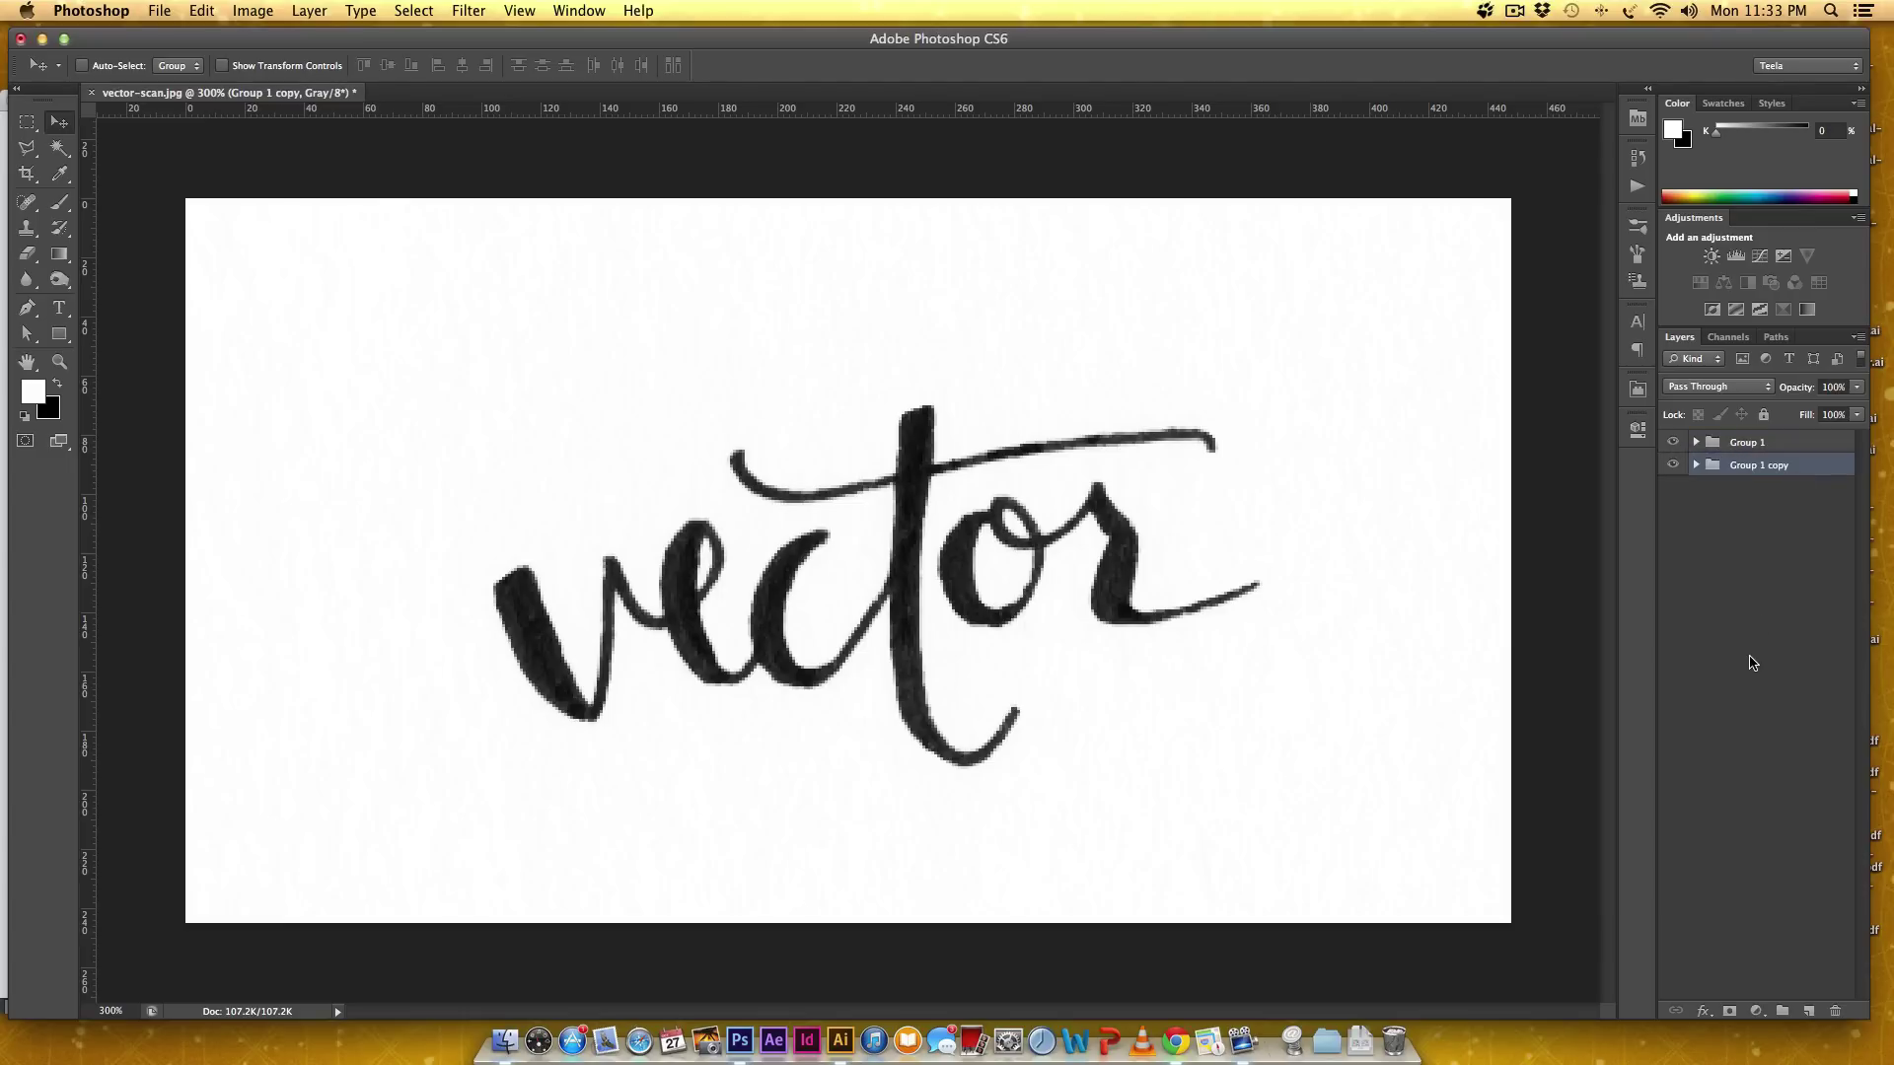
pyautogui.click(1673, 466)
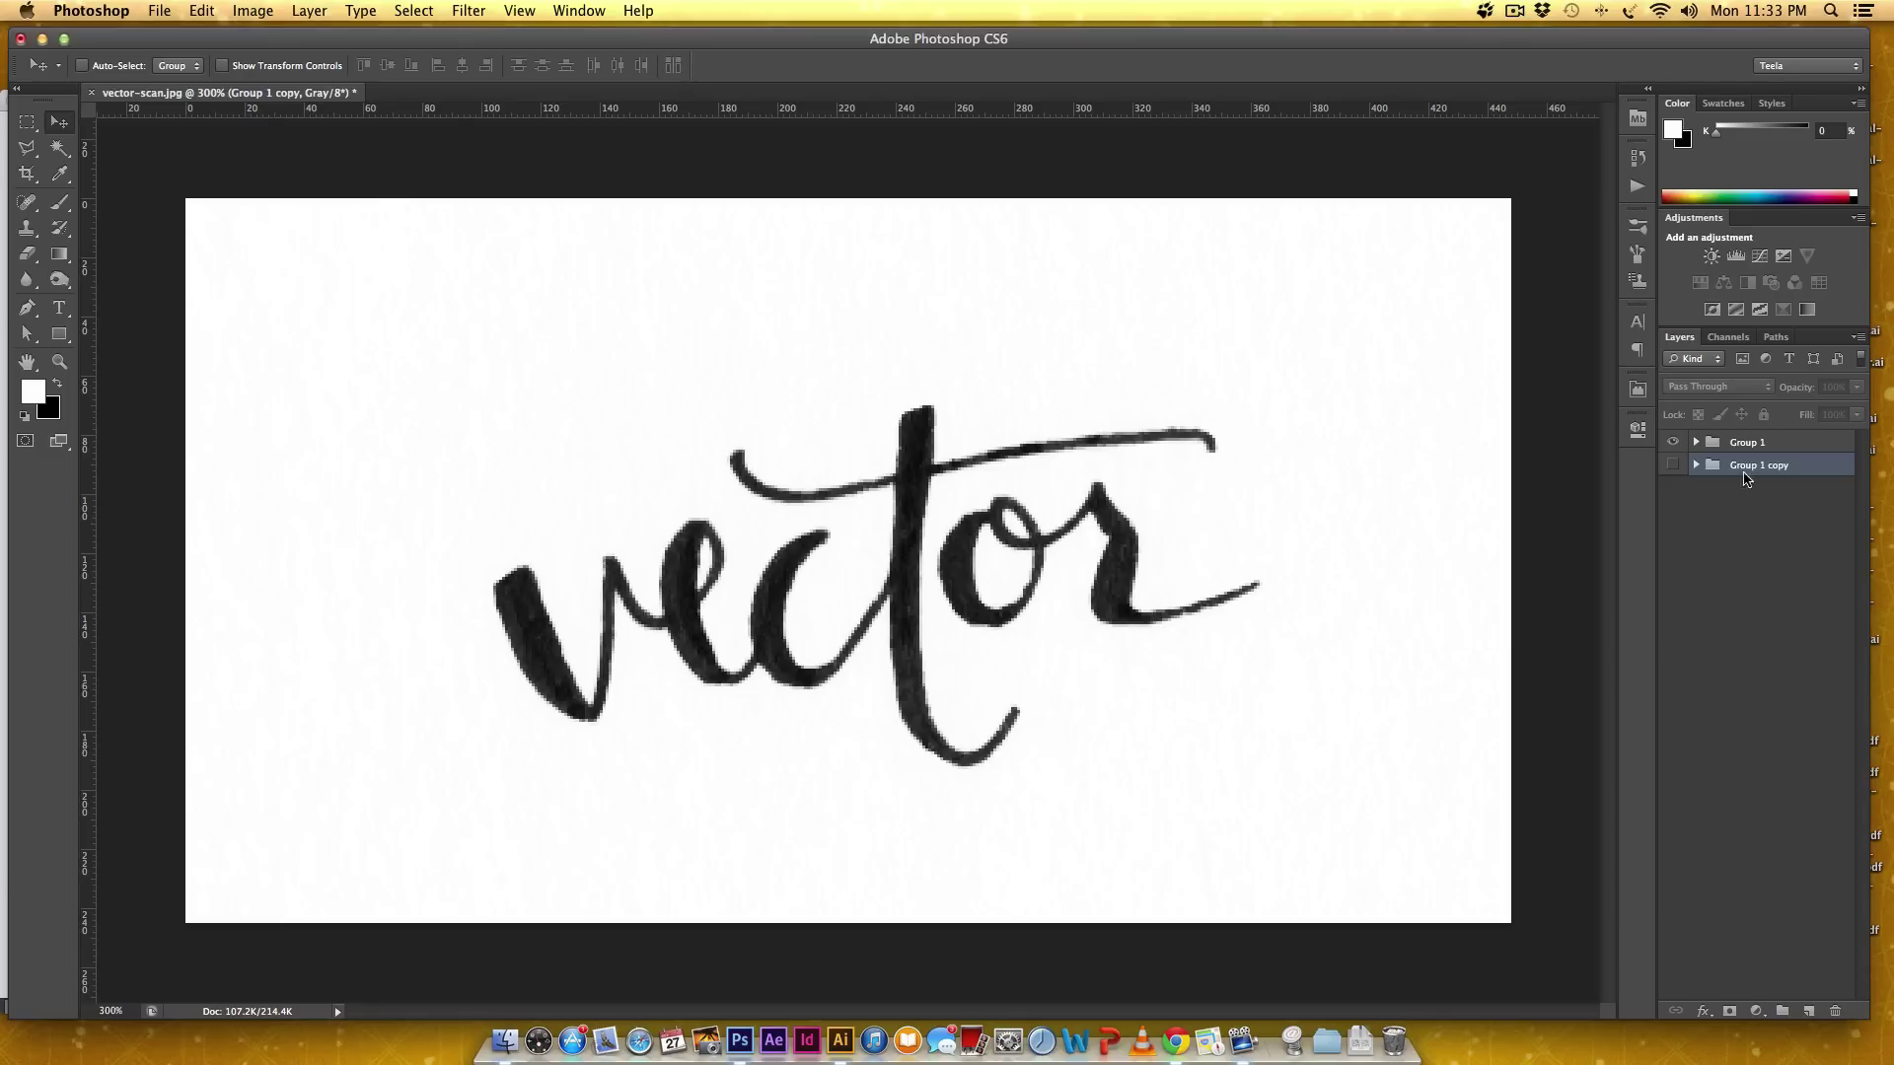
pyautogui.click(1765, 447)
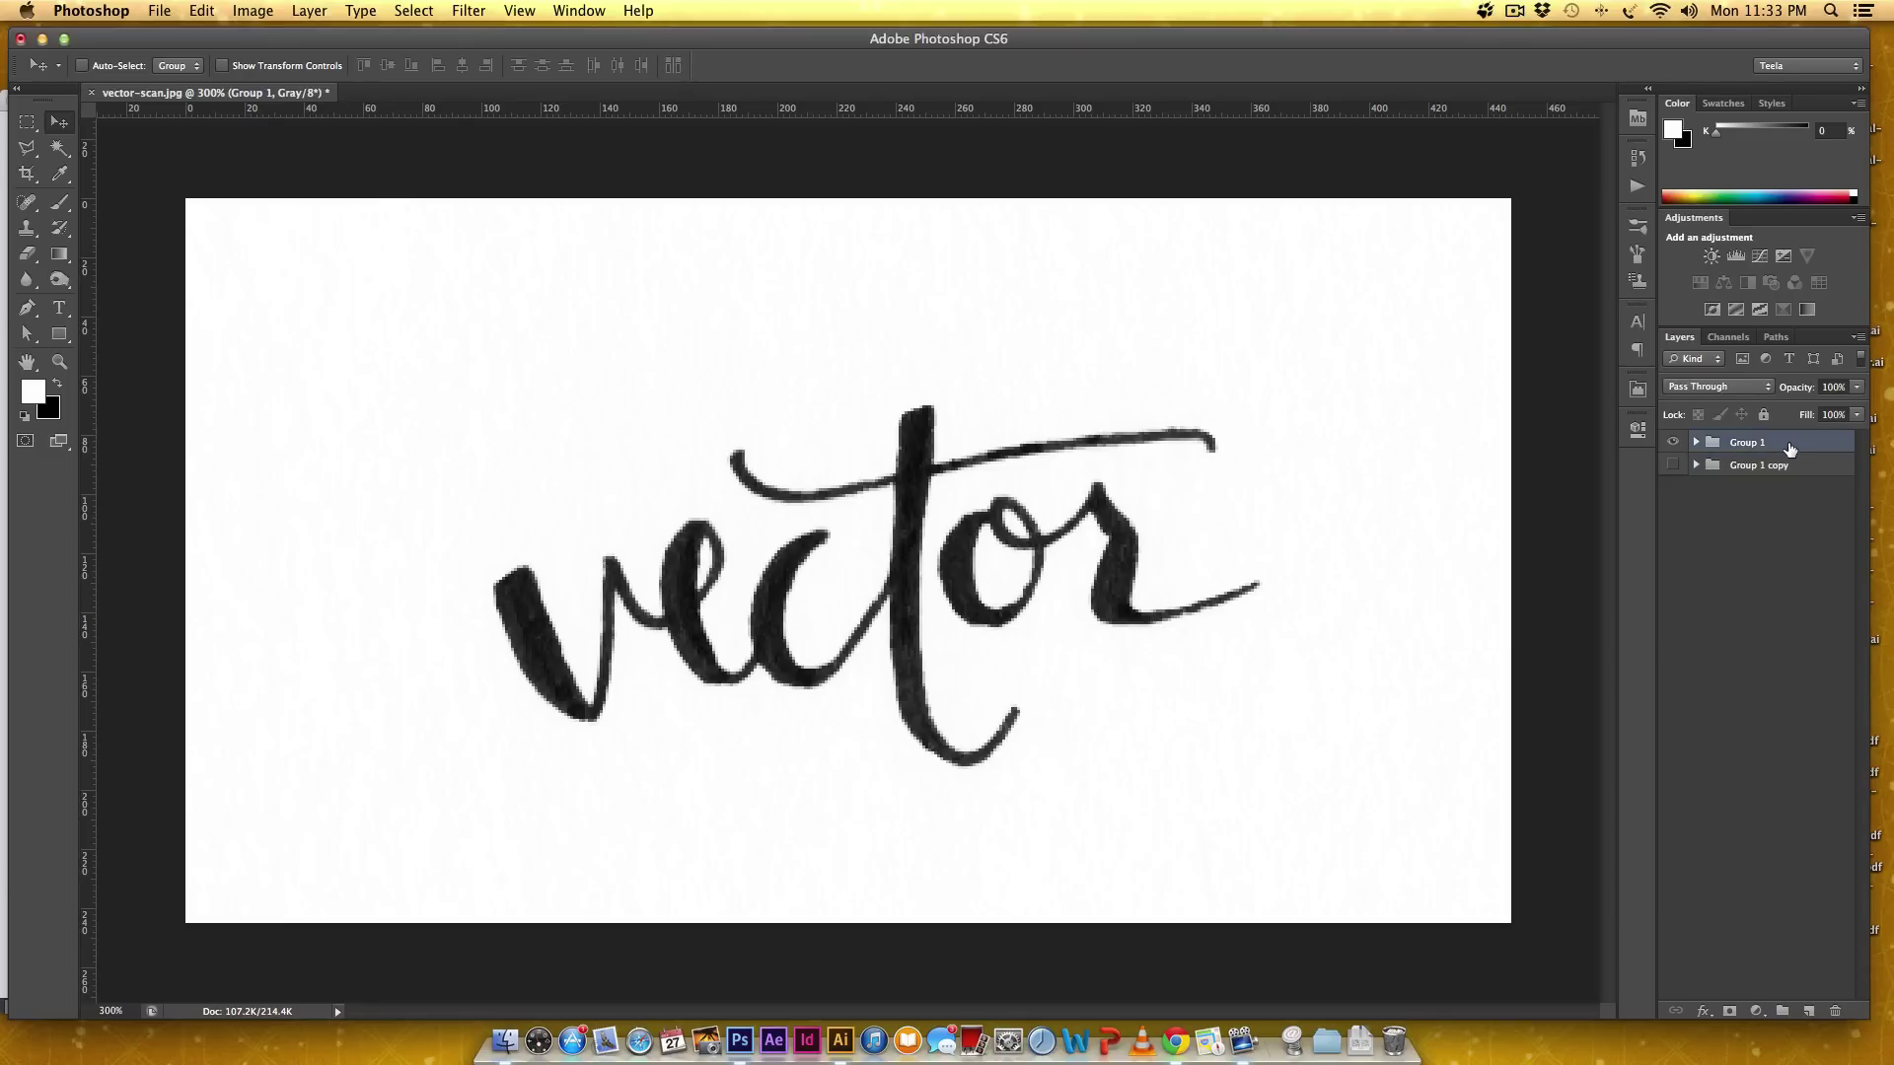
# - Merge Group 1 into a single layer, leaving the backup group intact, and copy its entire contents
pyautogui.rightClick(1786, 452)
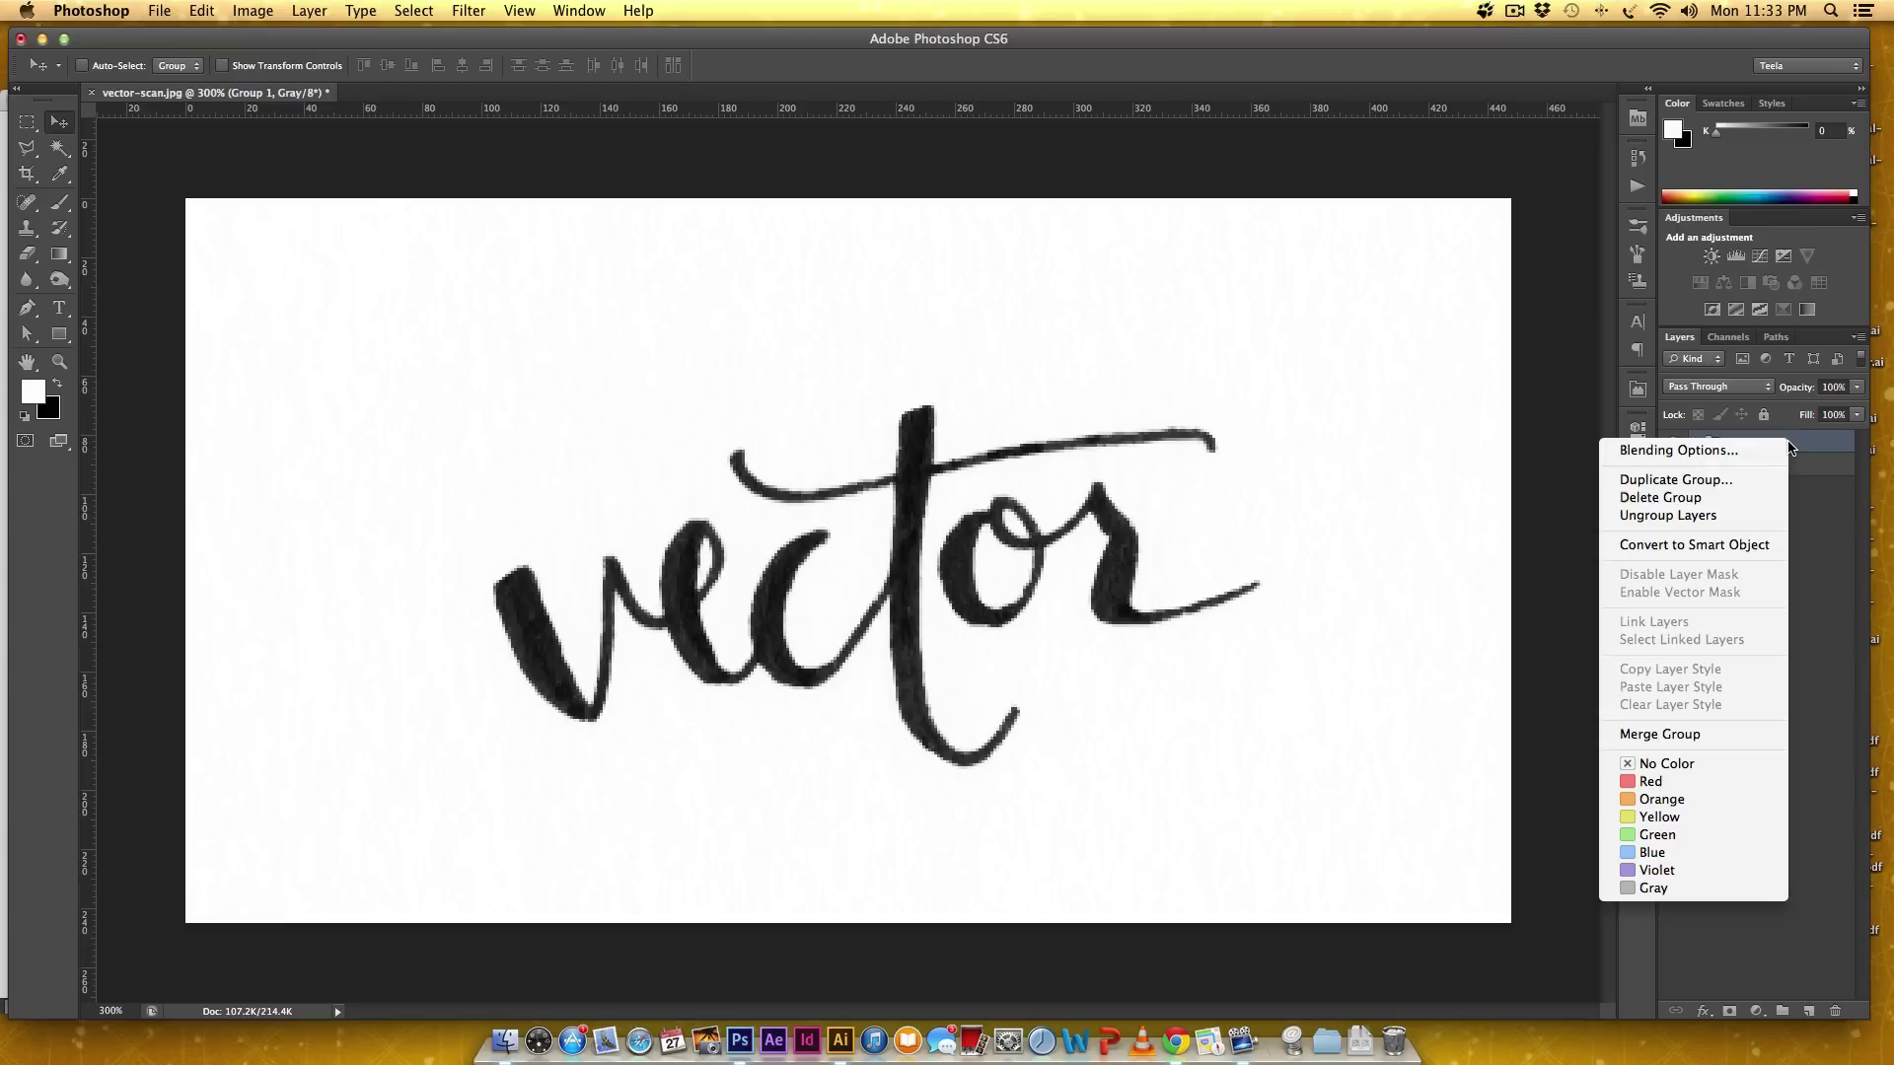
pyautogui.click(1673, 740)
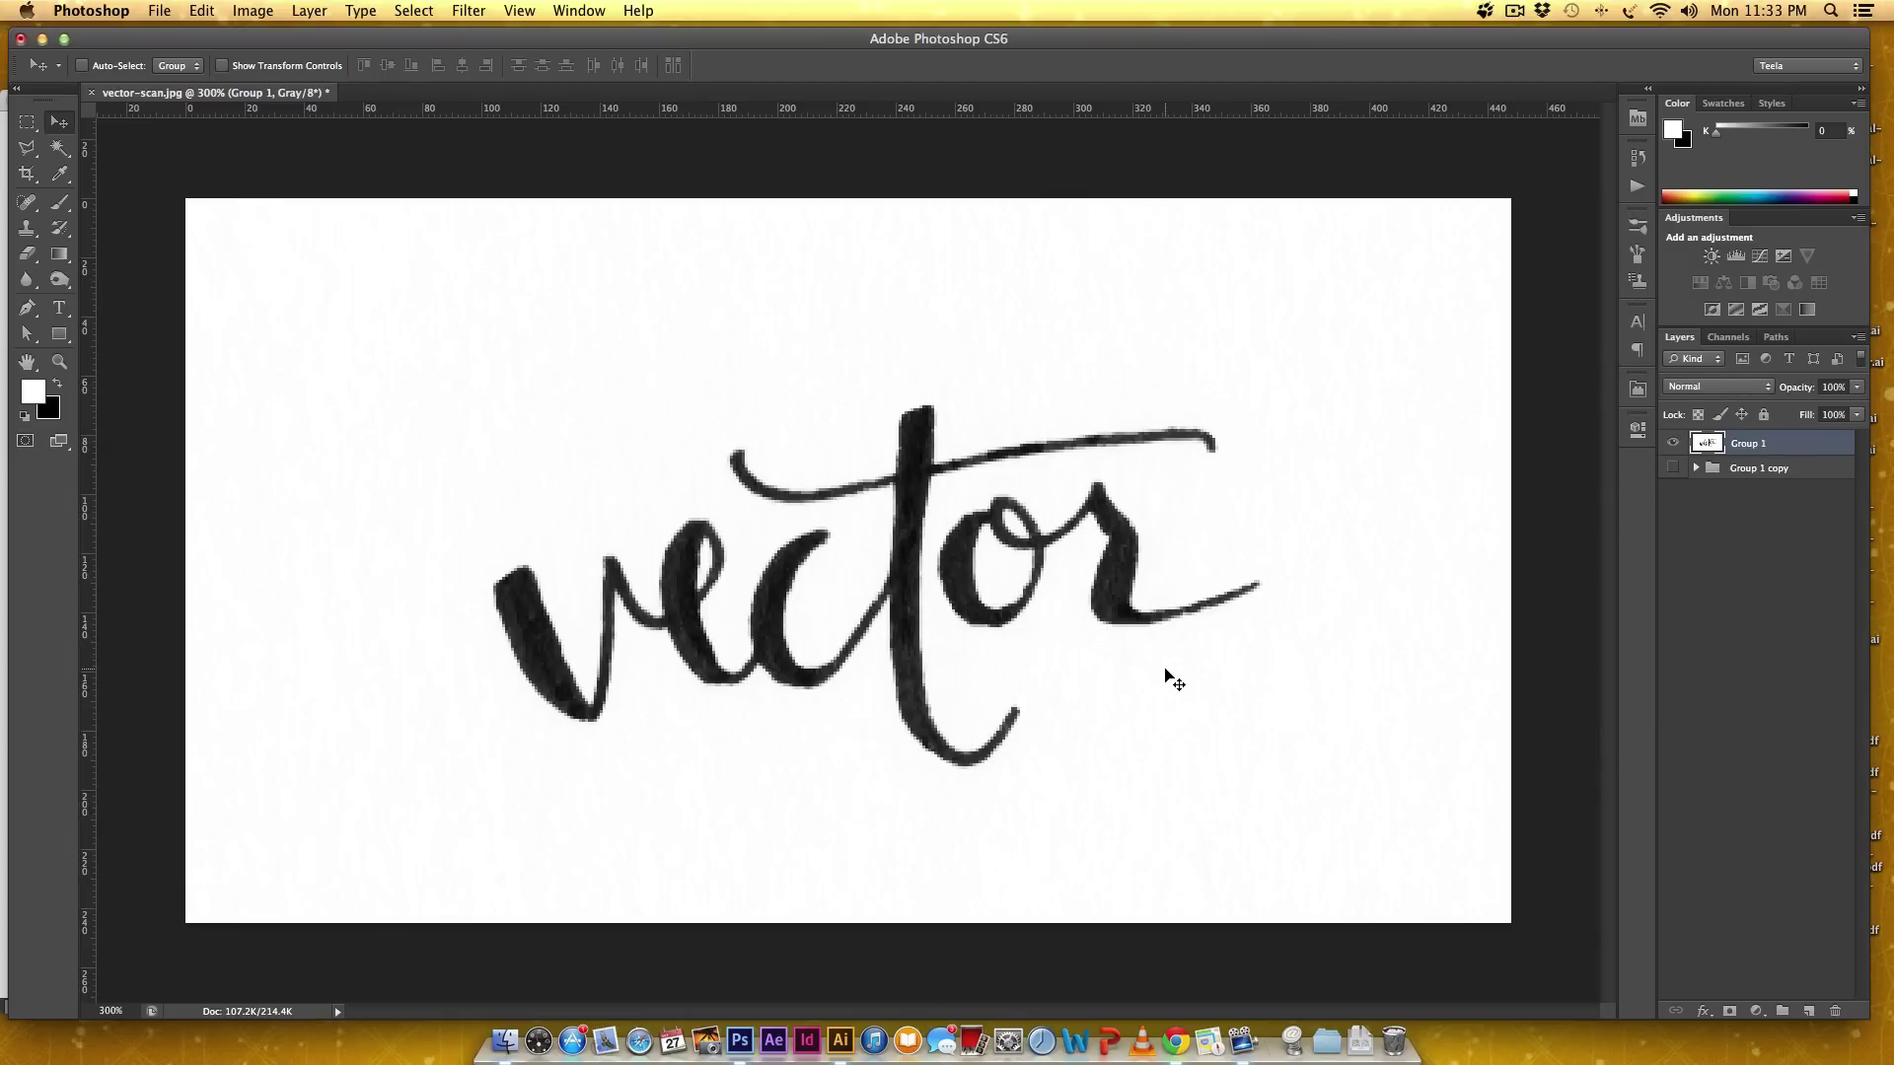
pyautogui.press('super+a')
# - Switch to Illustrator and paste the merged lettering into Vector Smart Object.ai
pyautogui.click(837, 1044)
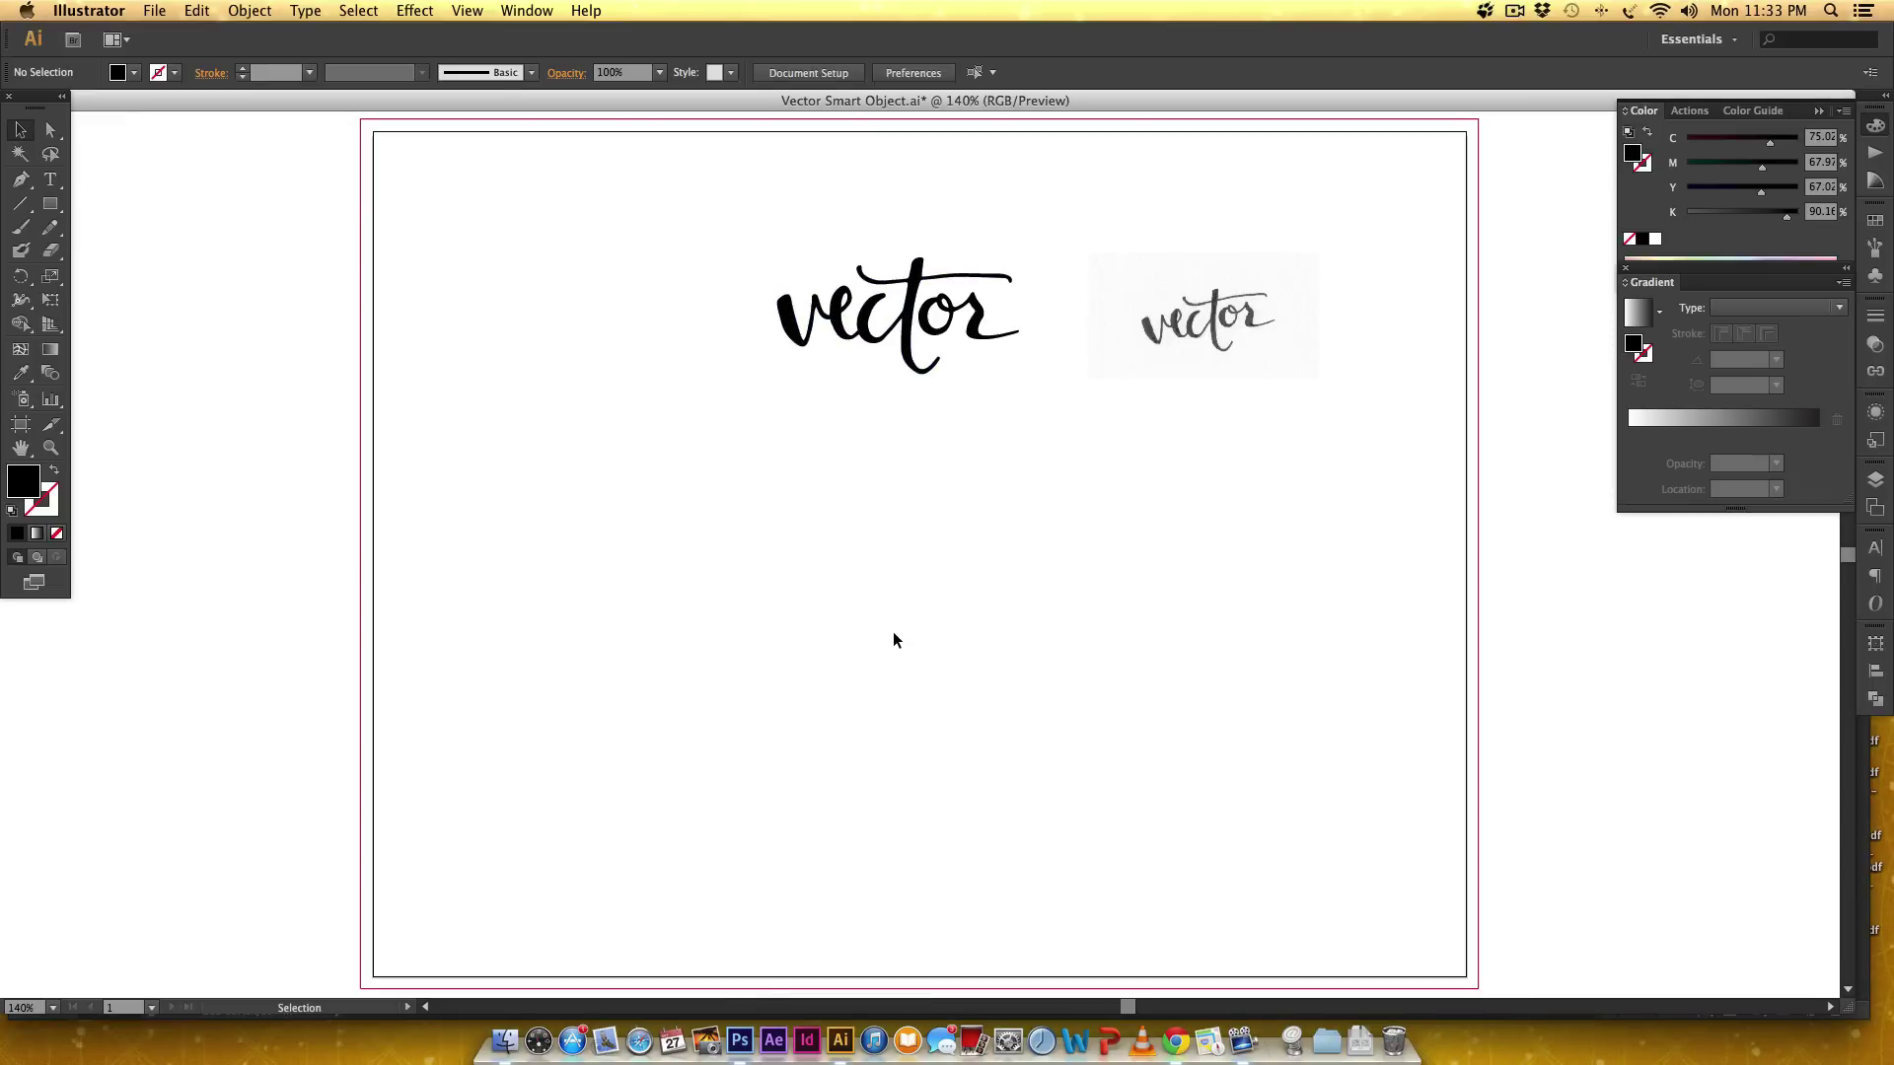
pyautogui.press('a')
pyautogui.press('super+v')
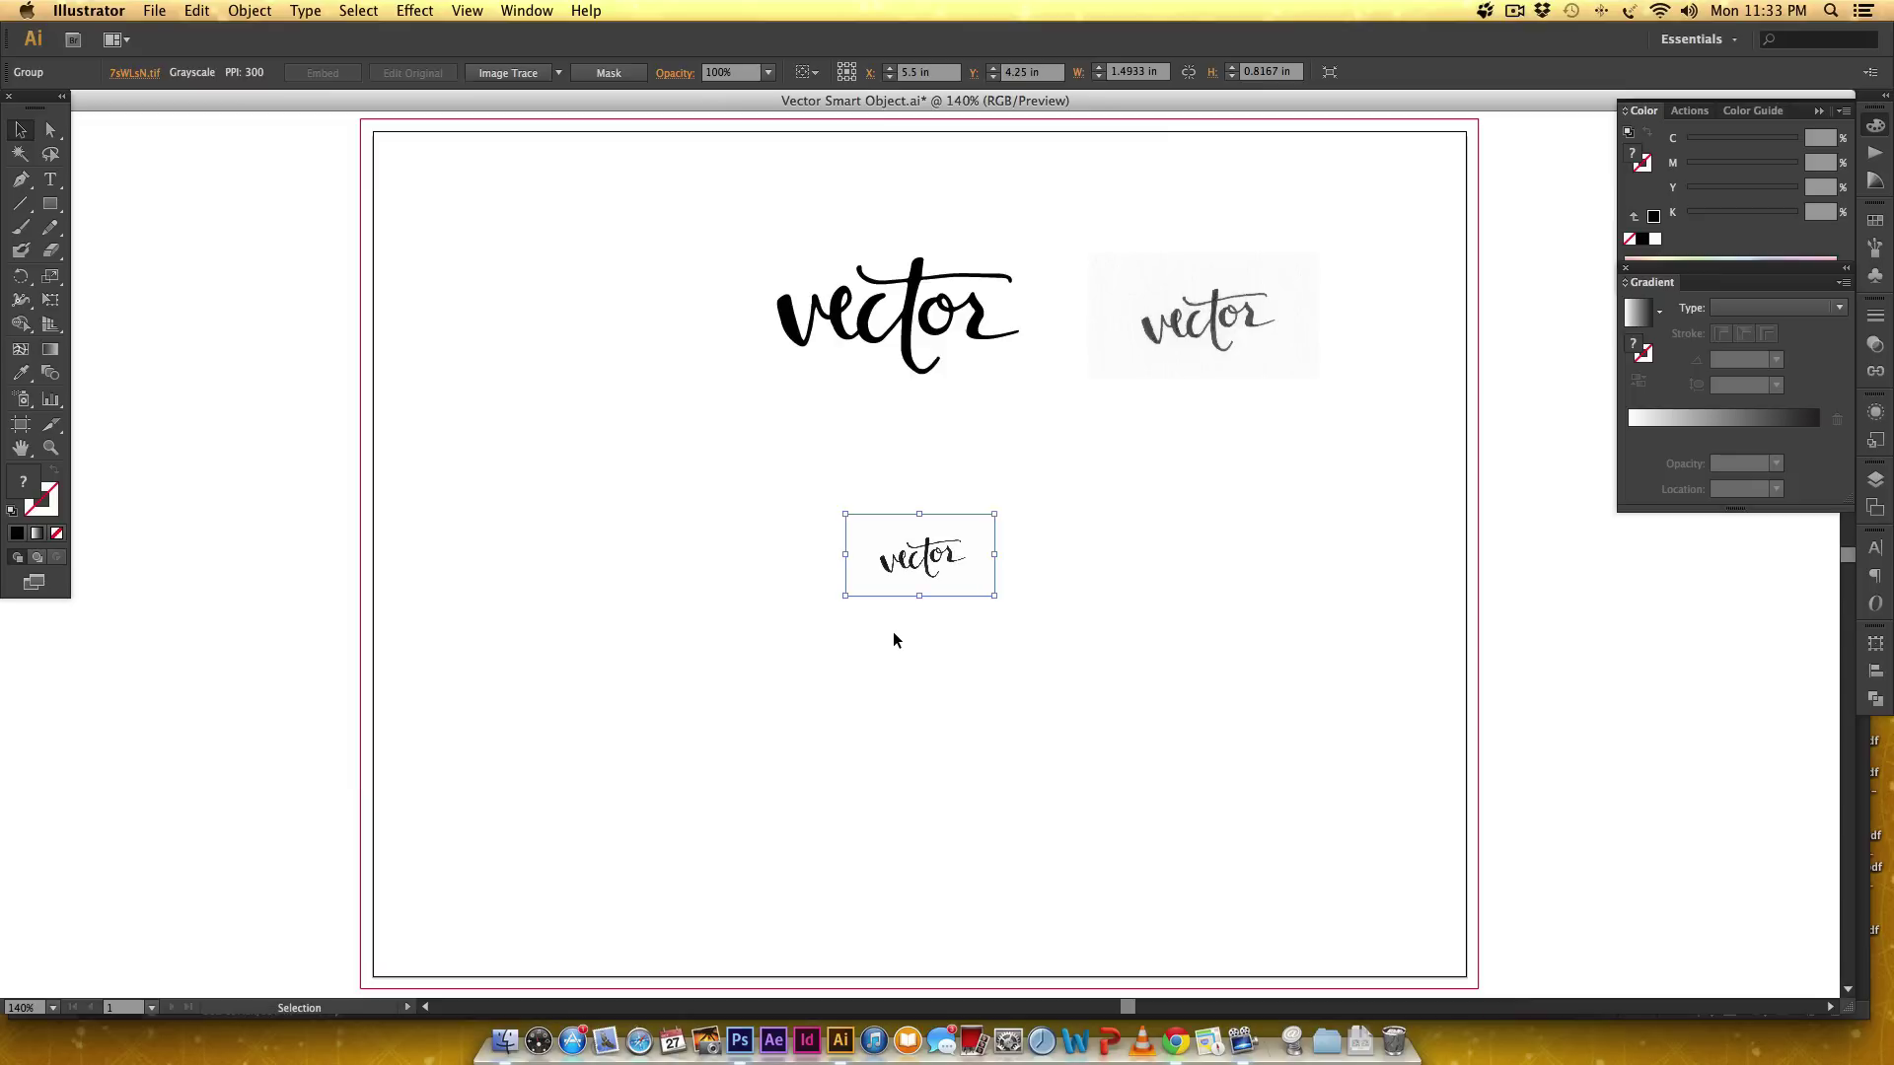
# - Run Image Trace on the pasted lettering with the default preset and open its detailed tracing options
pyautogui.press('super+equal')
pyautogui.press('super+equal')
pyautogui.press('super+equal')
pyautogui.press('super+equal')
pyautogui.press('super+equal')
pyautogui.press('super+equal')
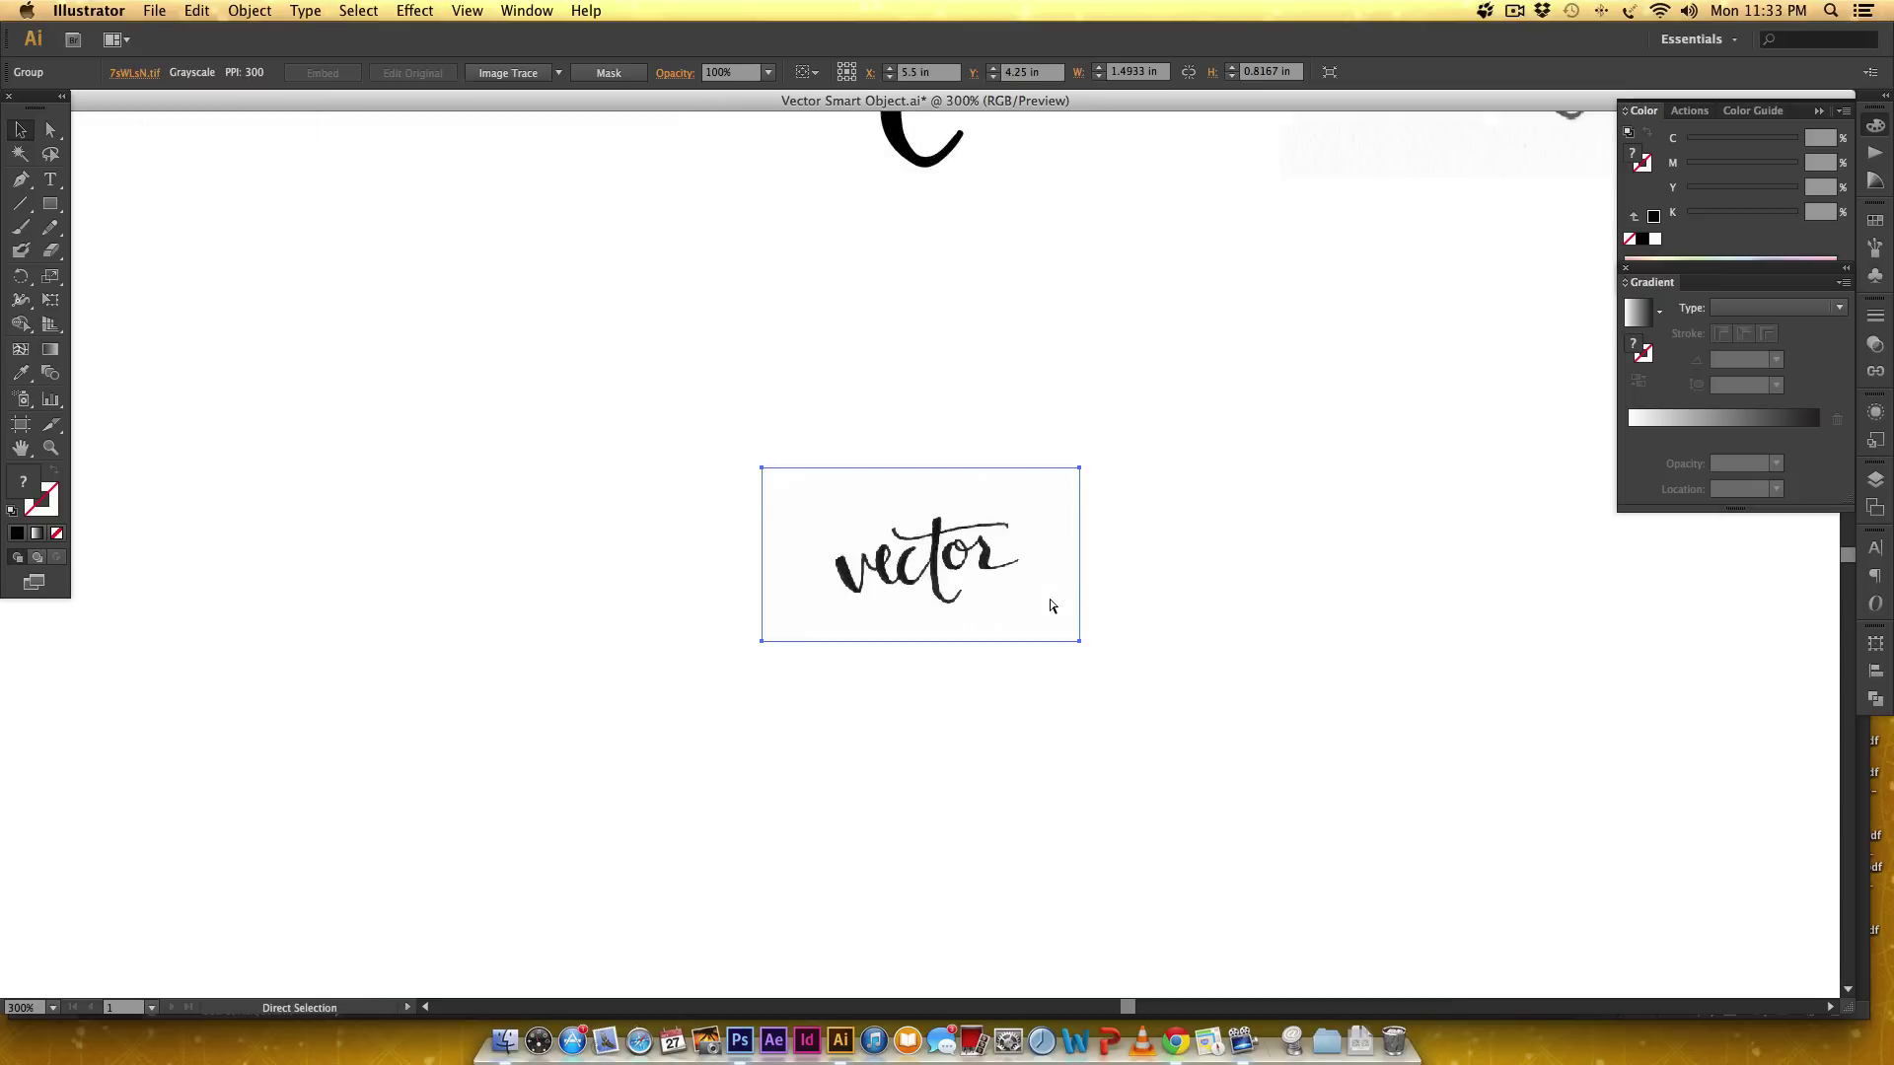
pyautogui.press('v')
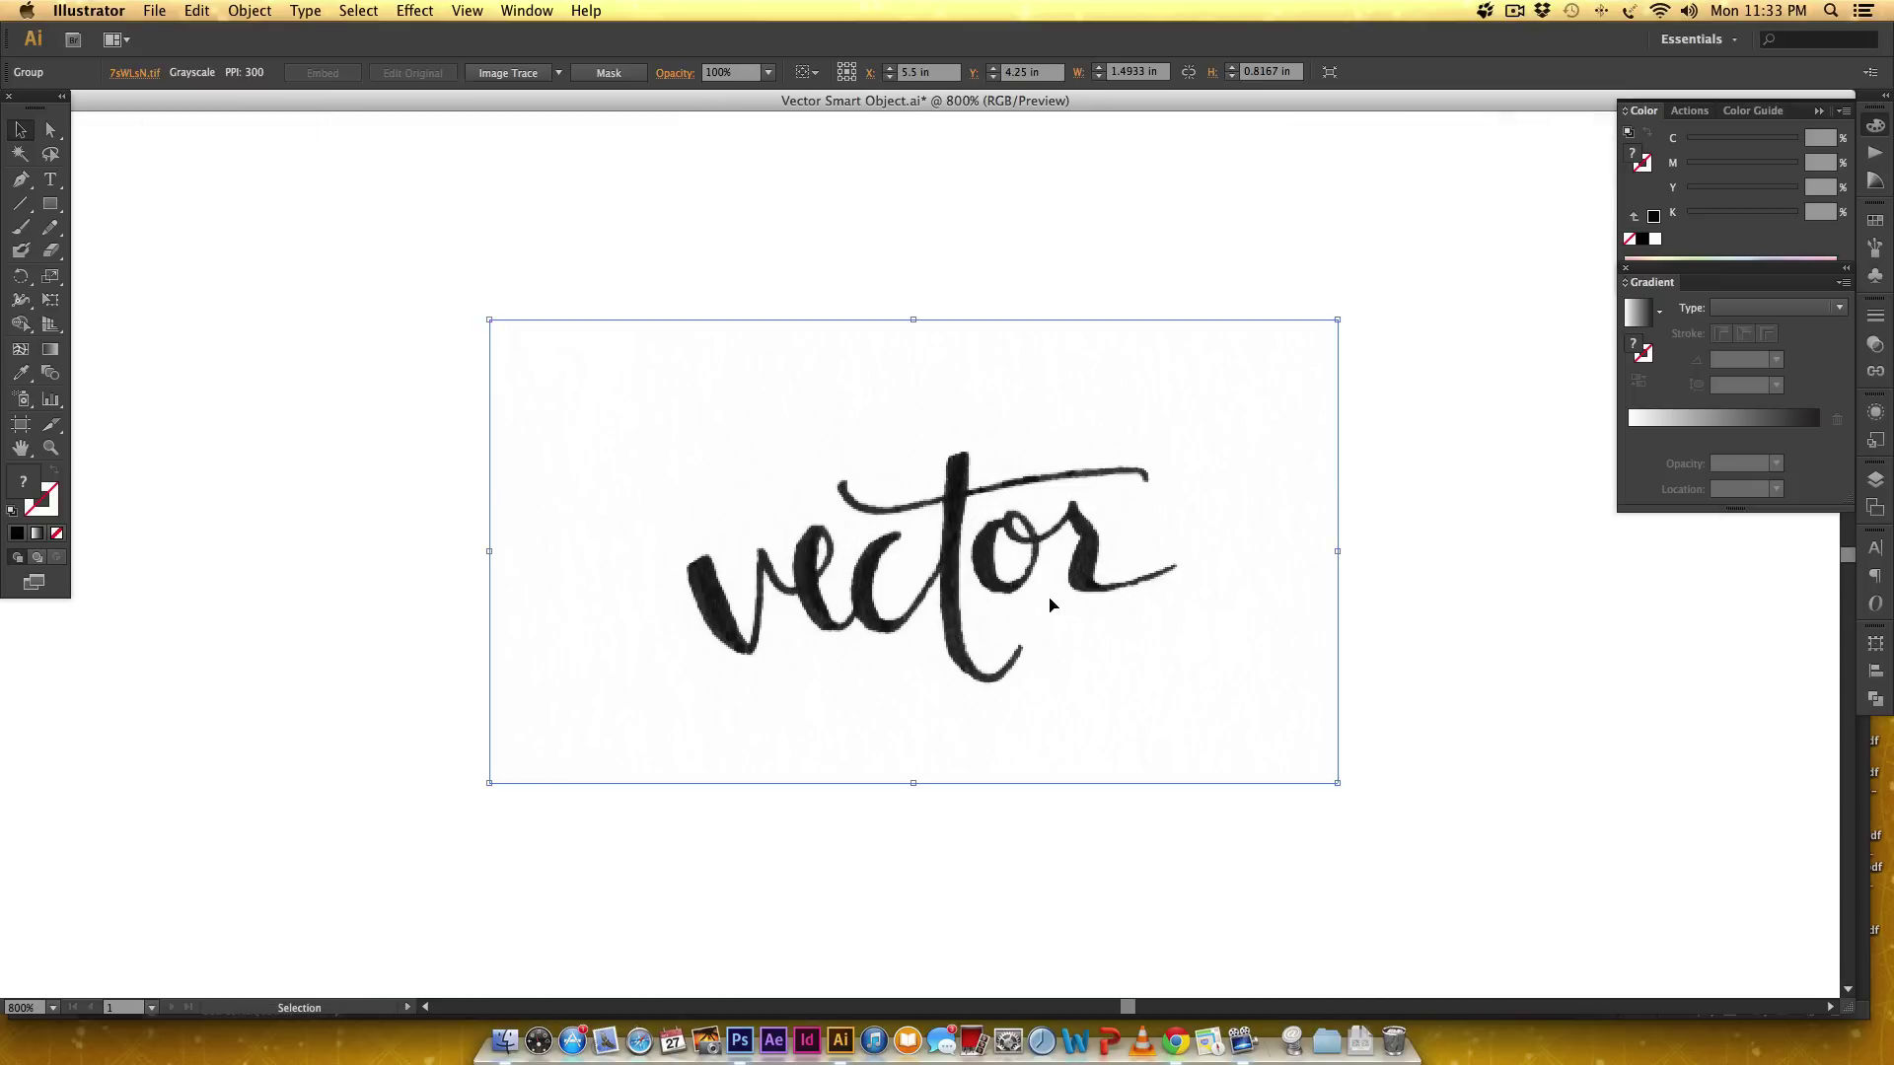
pyautogui.press('super+equal')
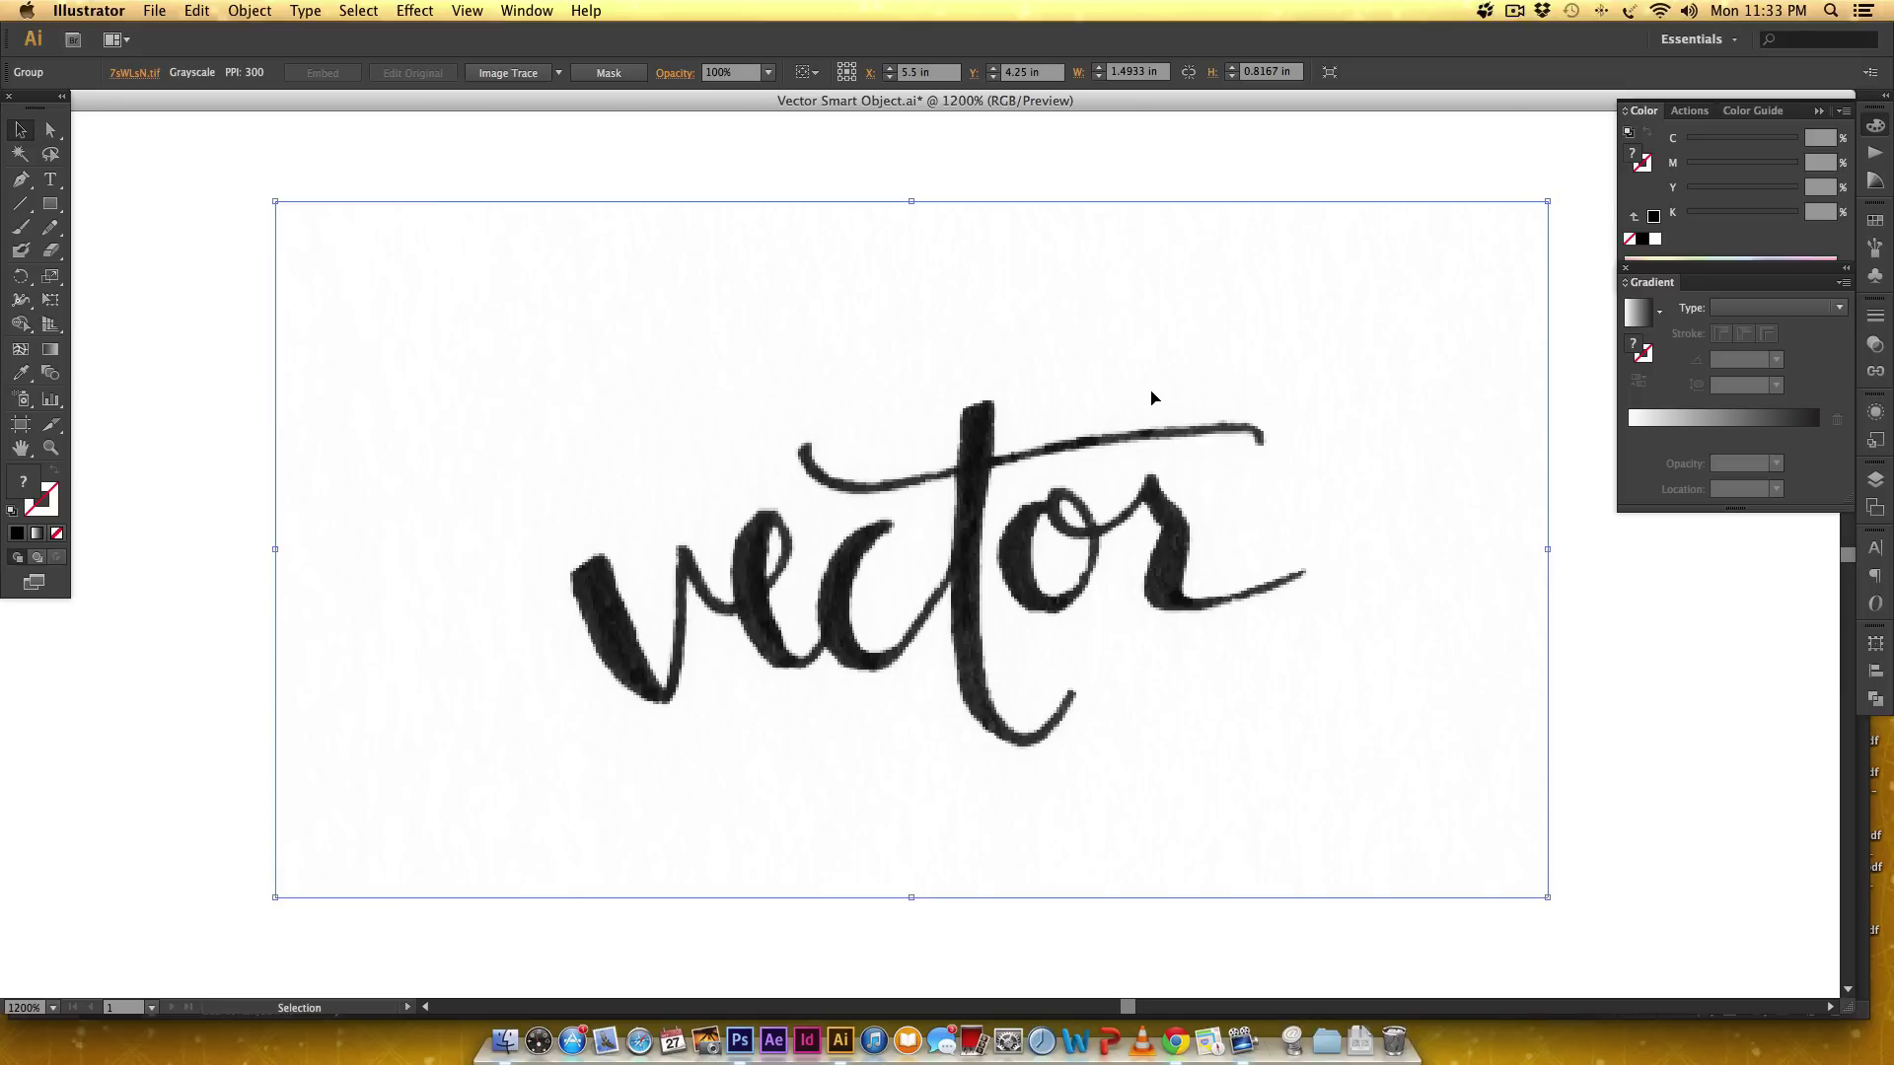
pyautogui.click(489, 73)
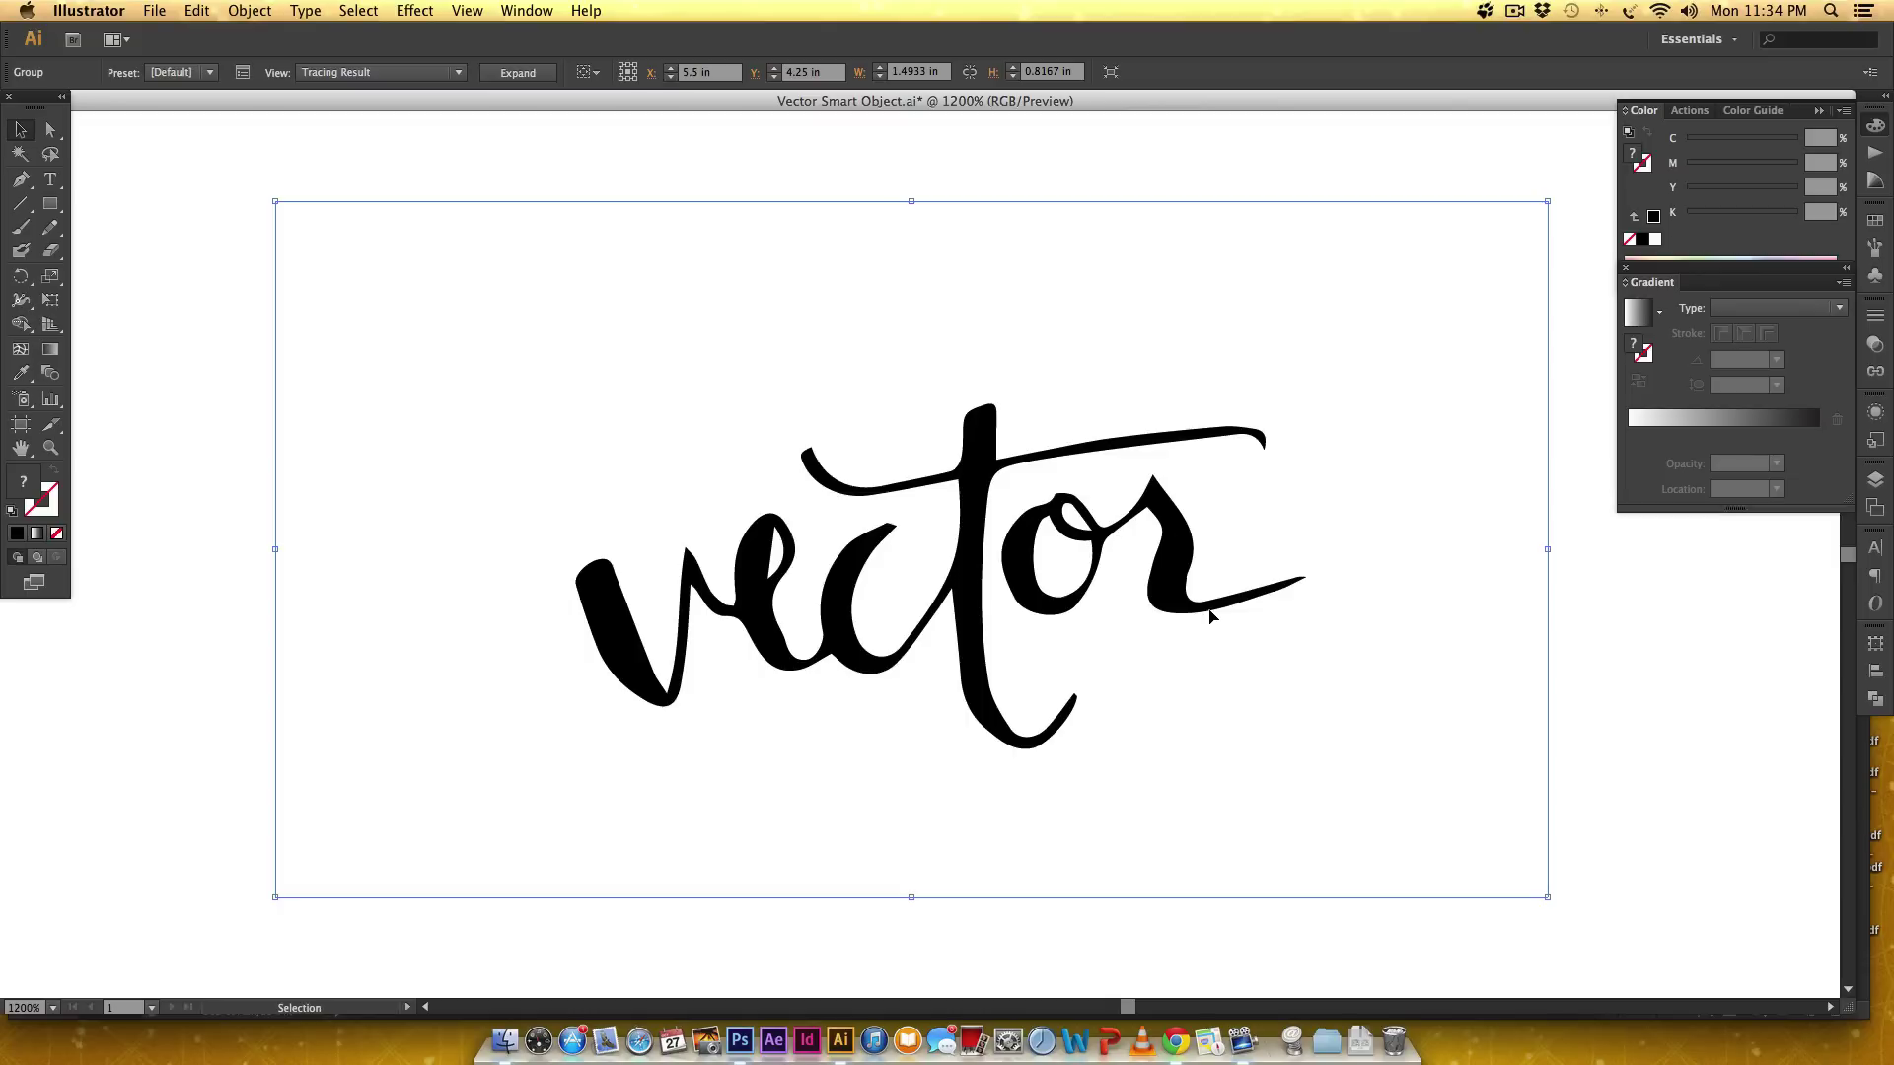
pyautogui.click(240, 76)
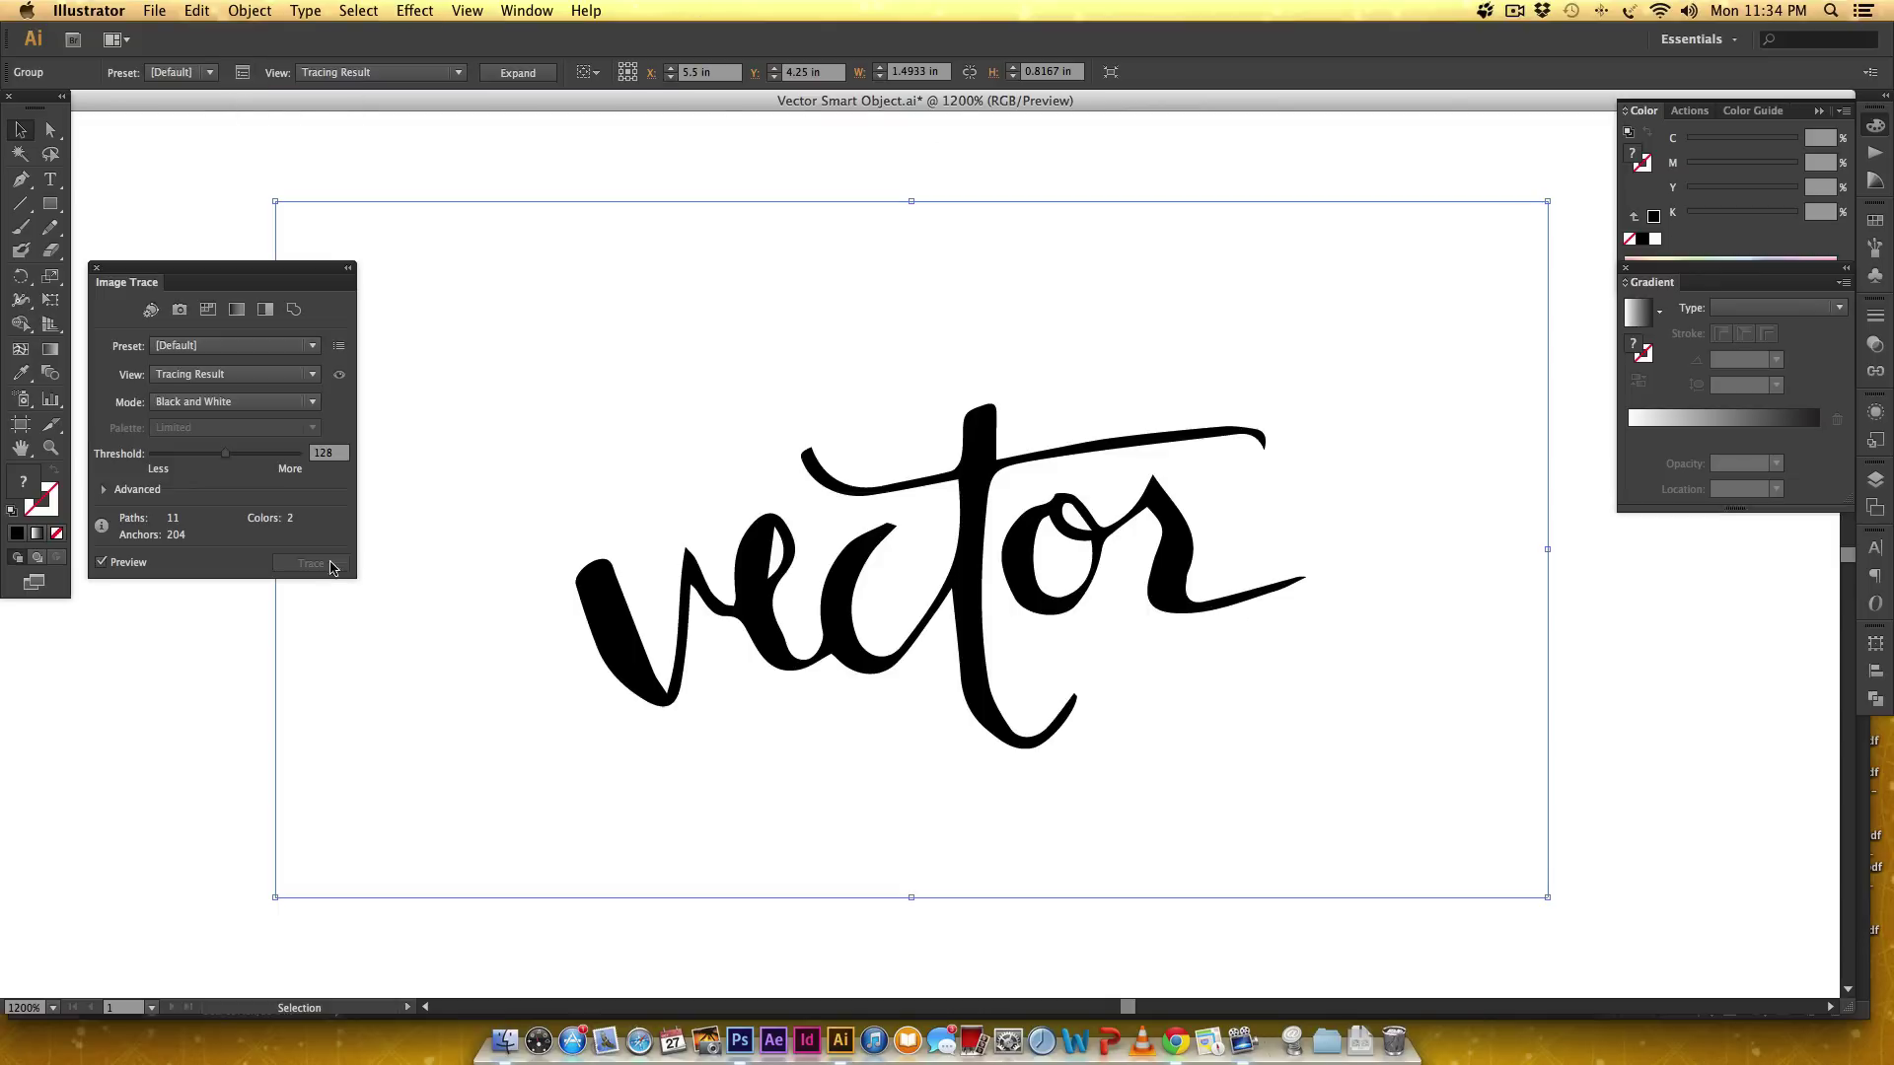
# - Try raising the tracing threshold to 165 and 219 to thicken the lettering
pyautogui.moveTo(233, 460); pyautogui.dragTo(248, 459)
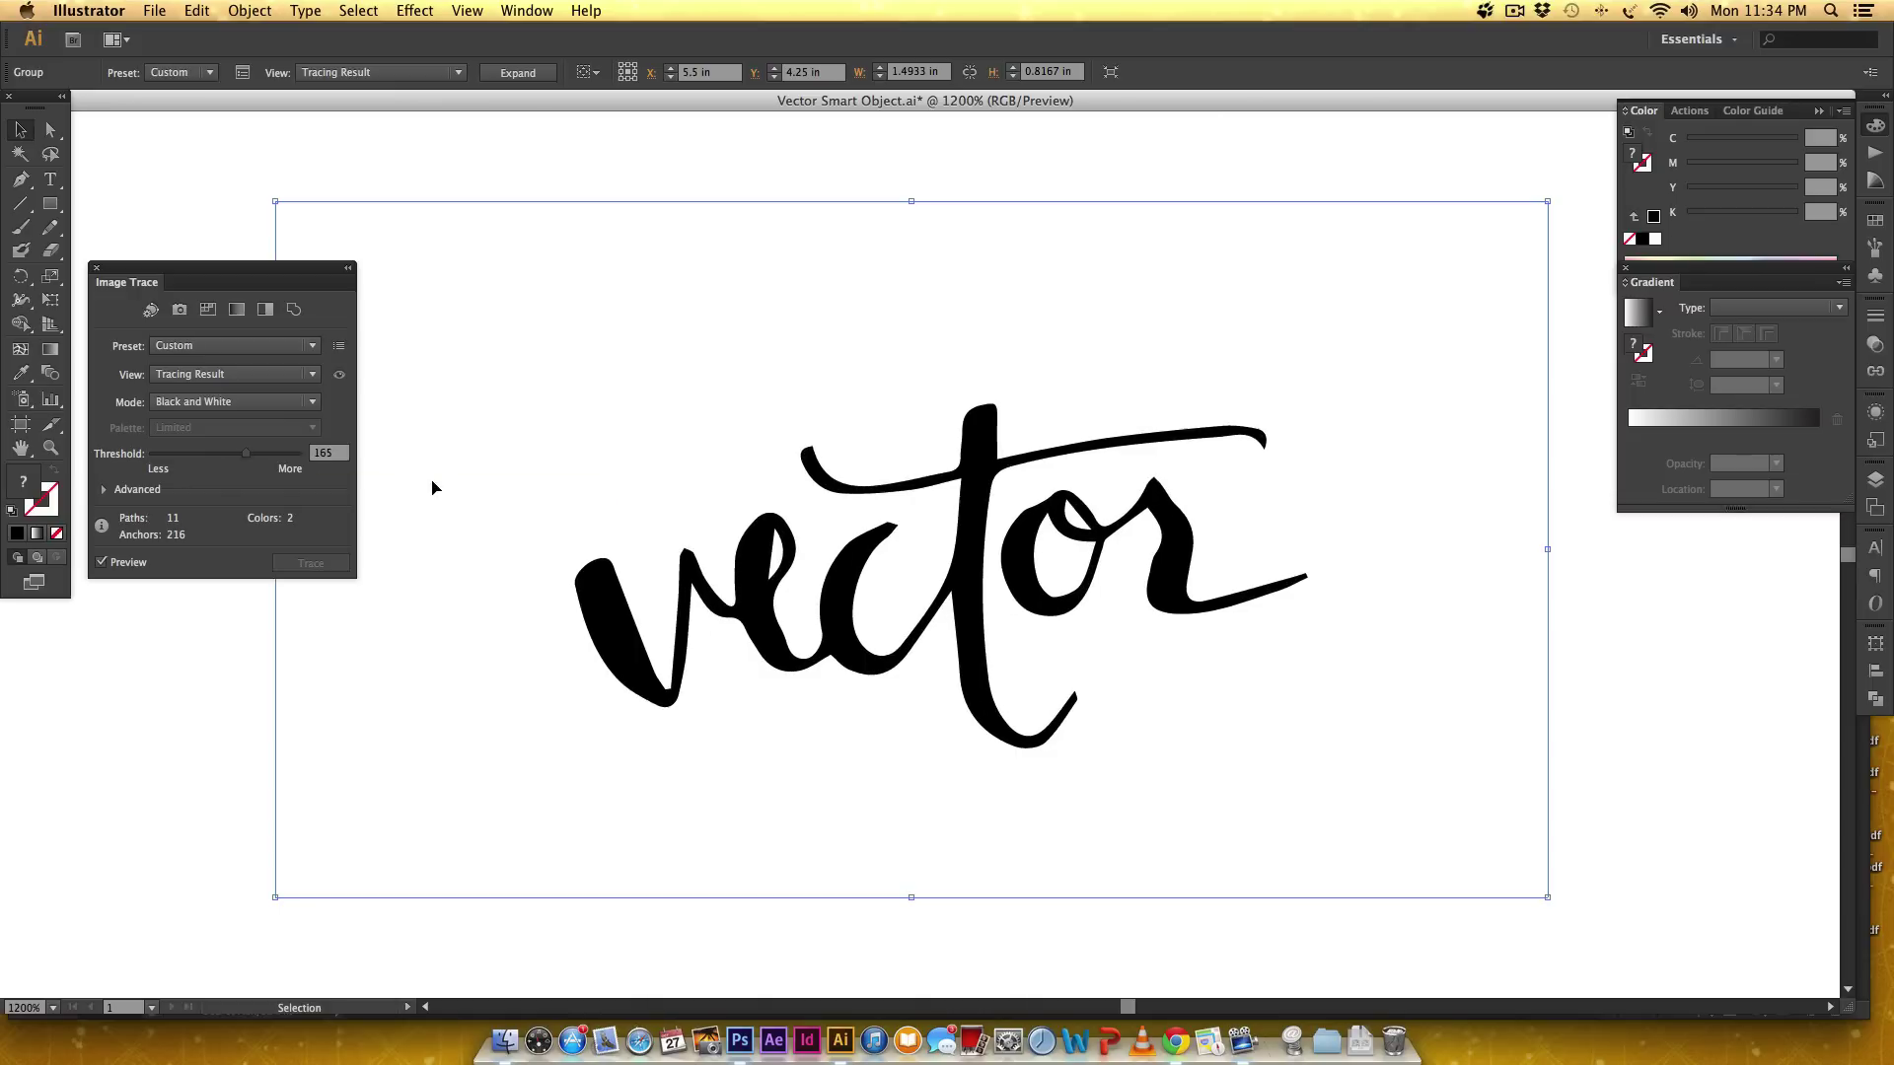
pyautogui.click(281, 455)
pyautogui.moveTo(283, 456)
pyautogui.mouseDown()
pyautogui.moveTo(178, 450)
pyautogui.moveTo(277, 462)
pyautogui.mouseUp()
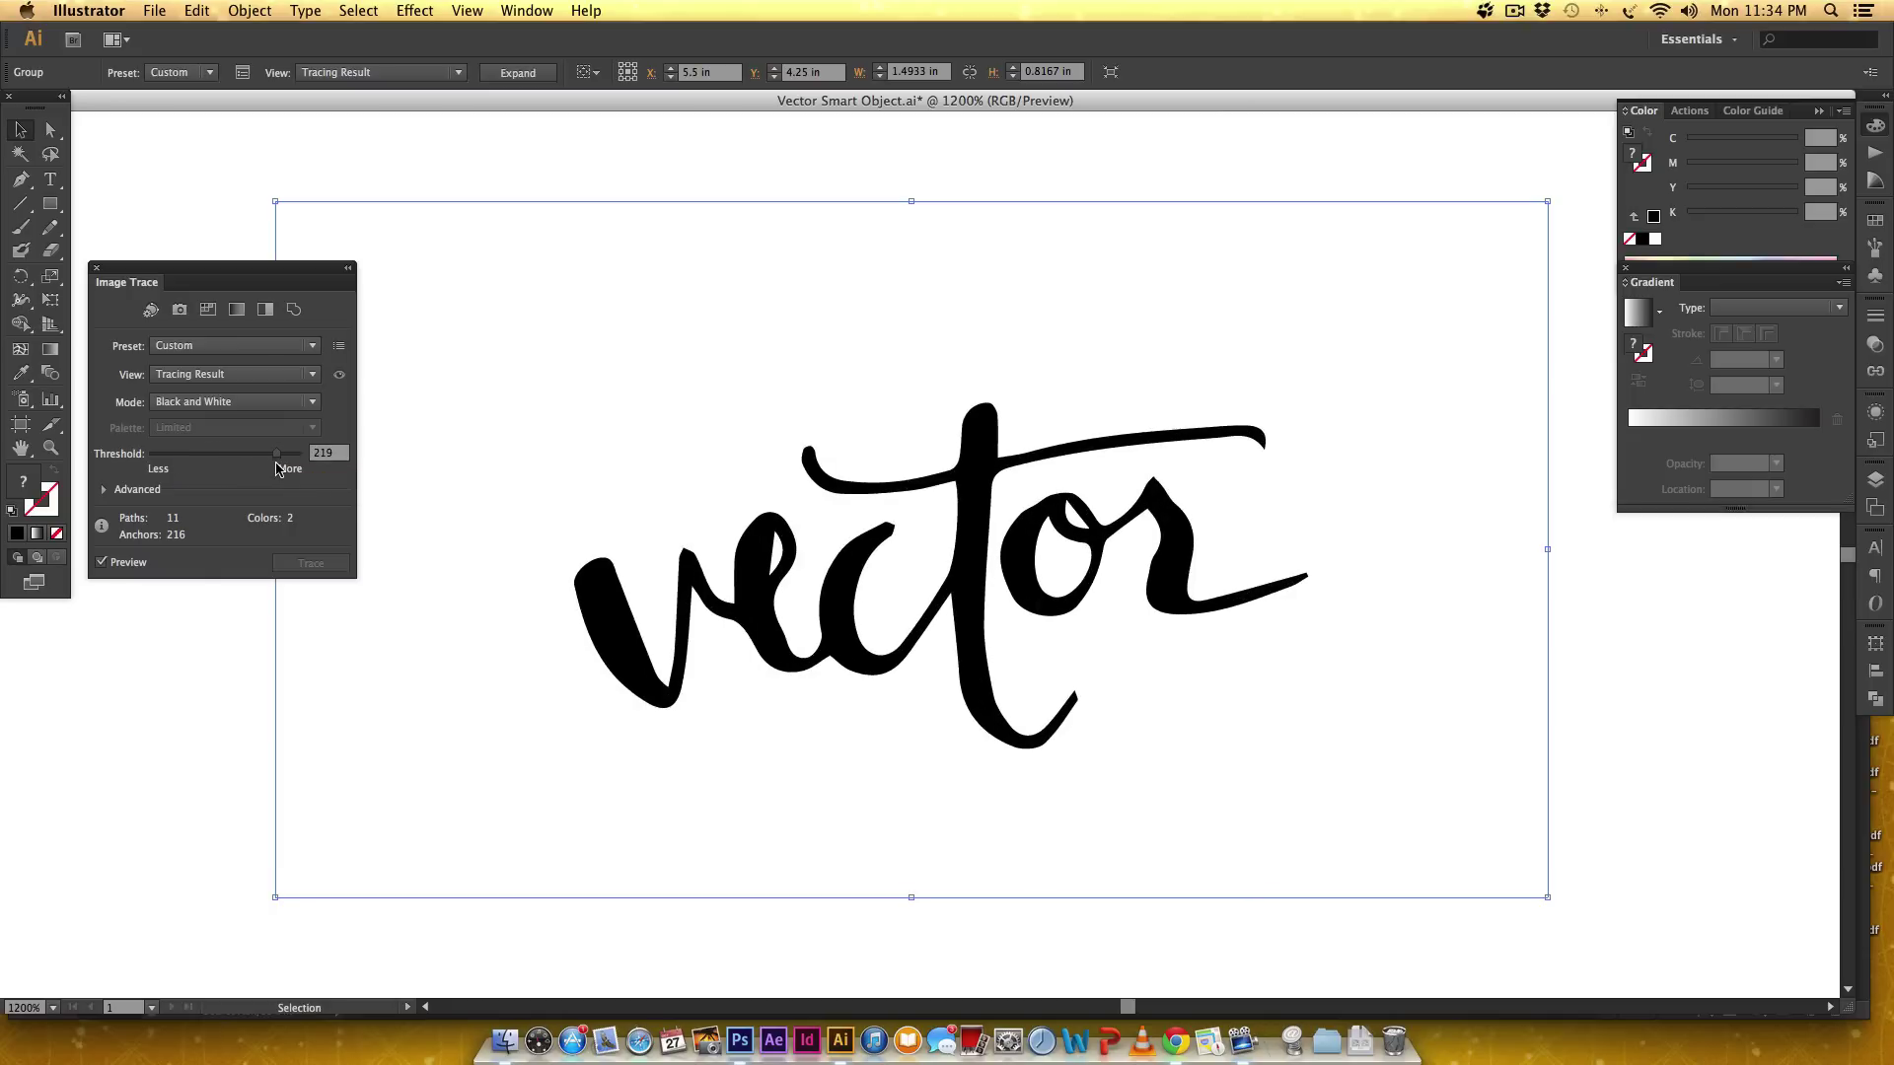
# - Try the Black and White Logo preset on the tracing with the threshold raised to 165
pyautogui.click(222, 345)
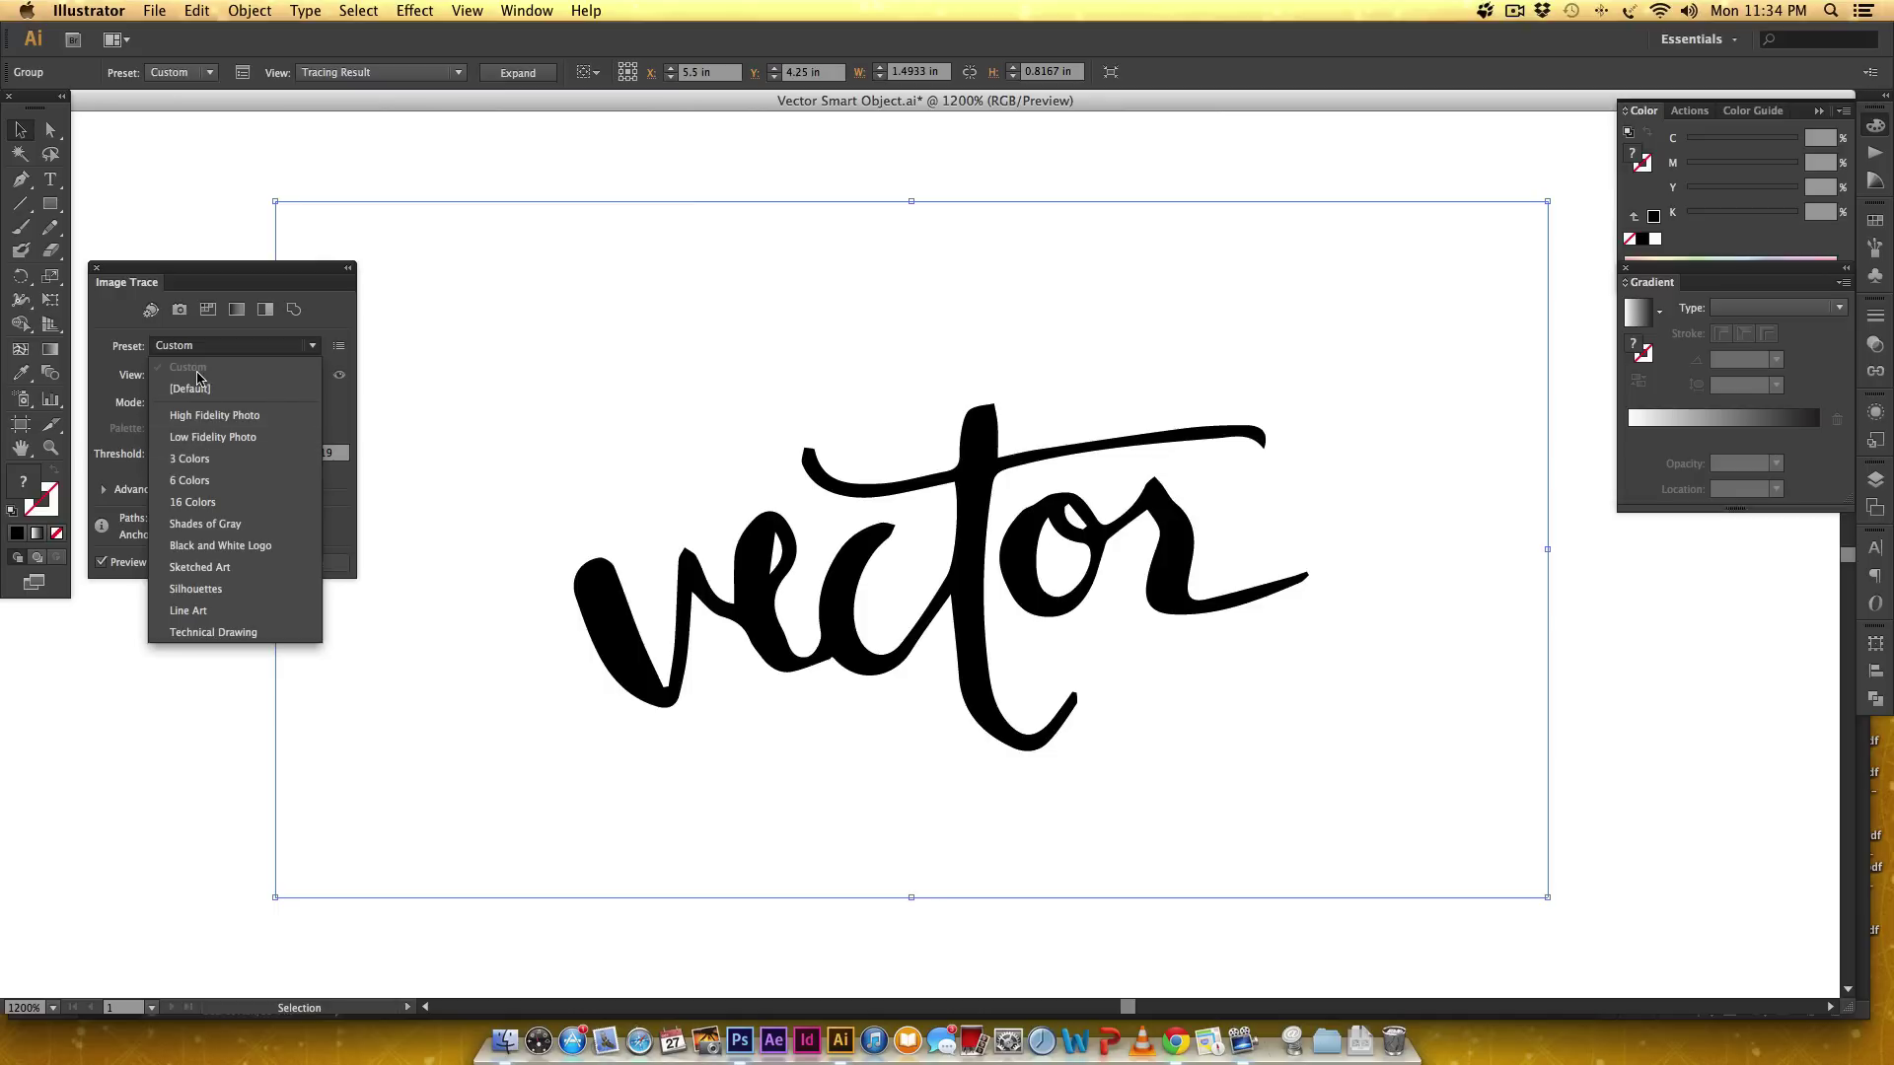
pyautogui.click(215, 550)
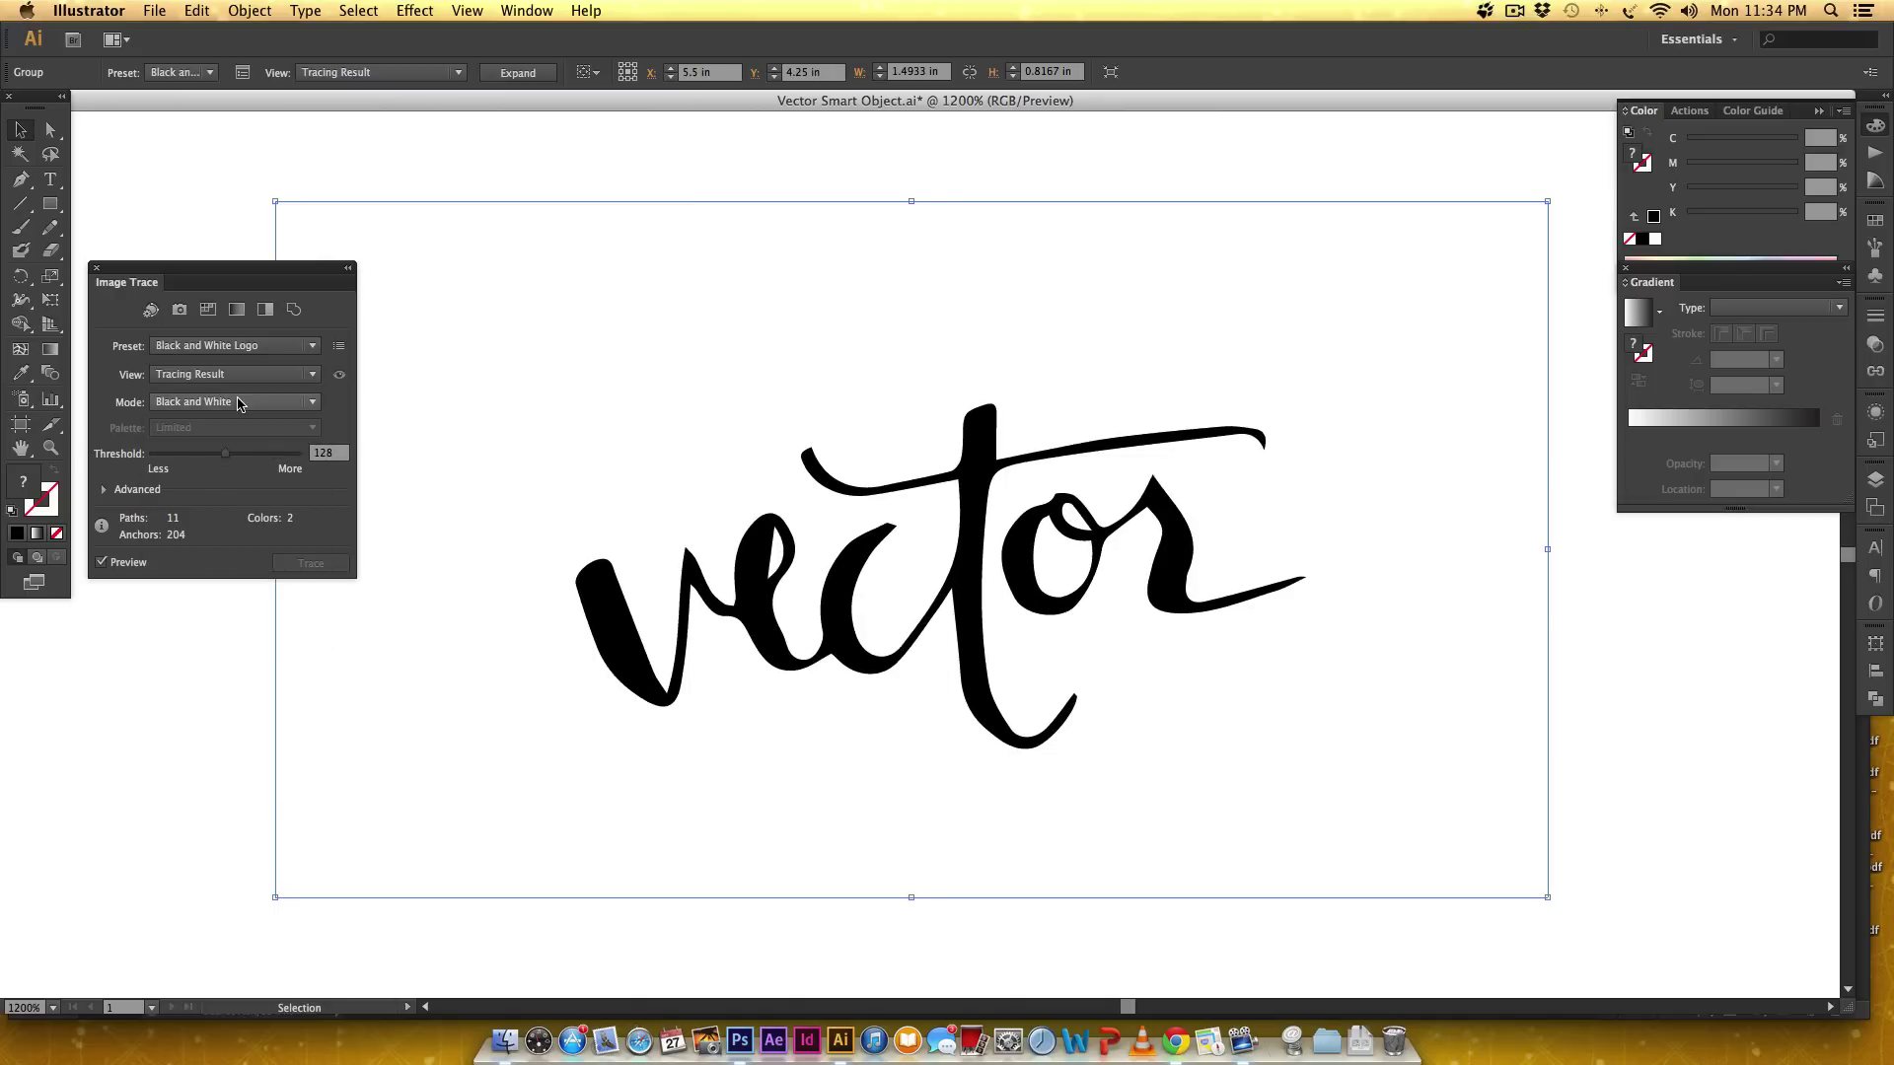
pyautogui.moveTo(225, 454); pyautogui.dragTo(246, 455)
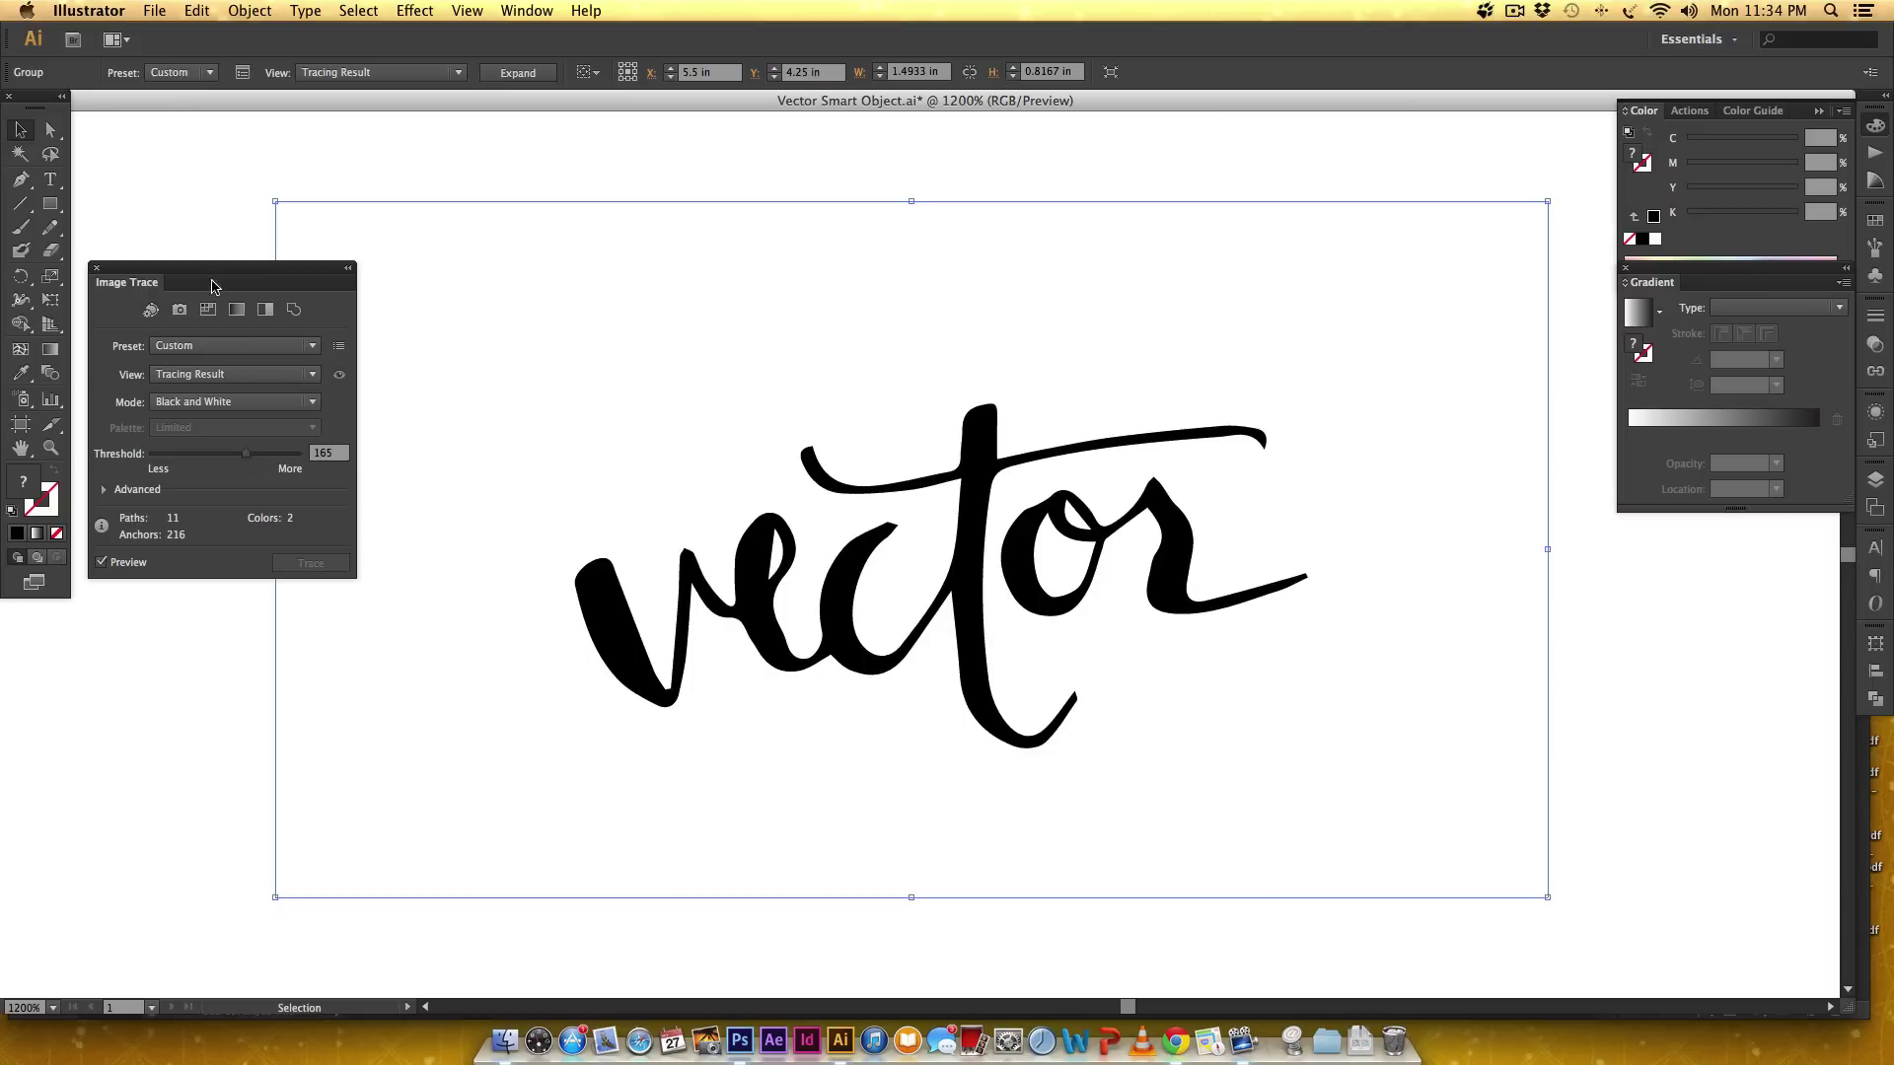
# - Apply the High Fidelity Photo preset to the tracing, reduce its color accuracy to 0, and set it to 1
pyautogui.click(219, 345)
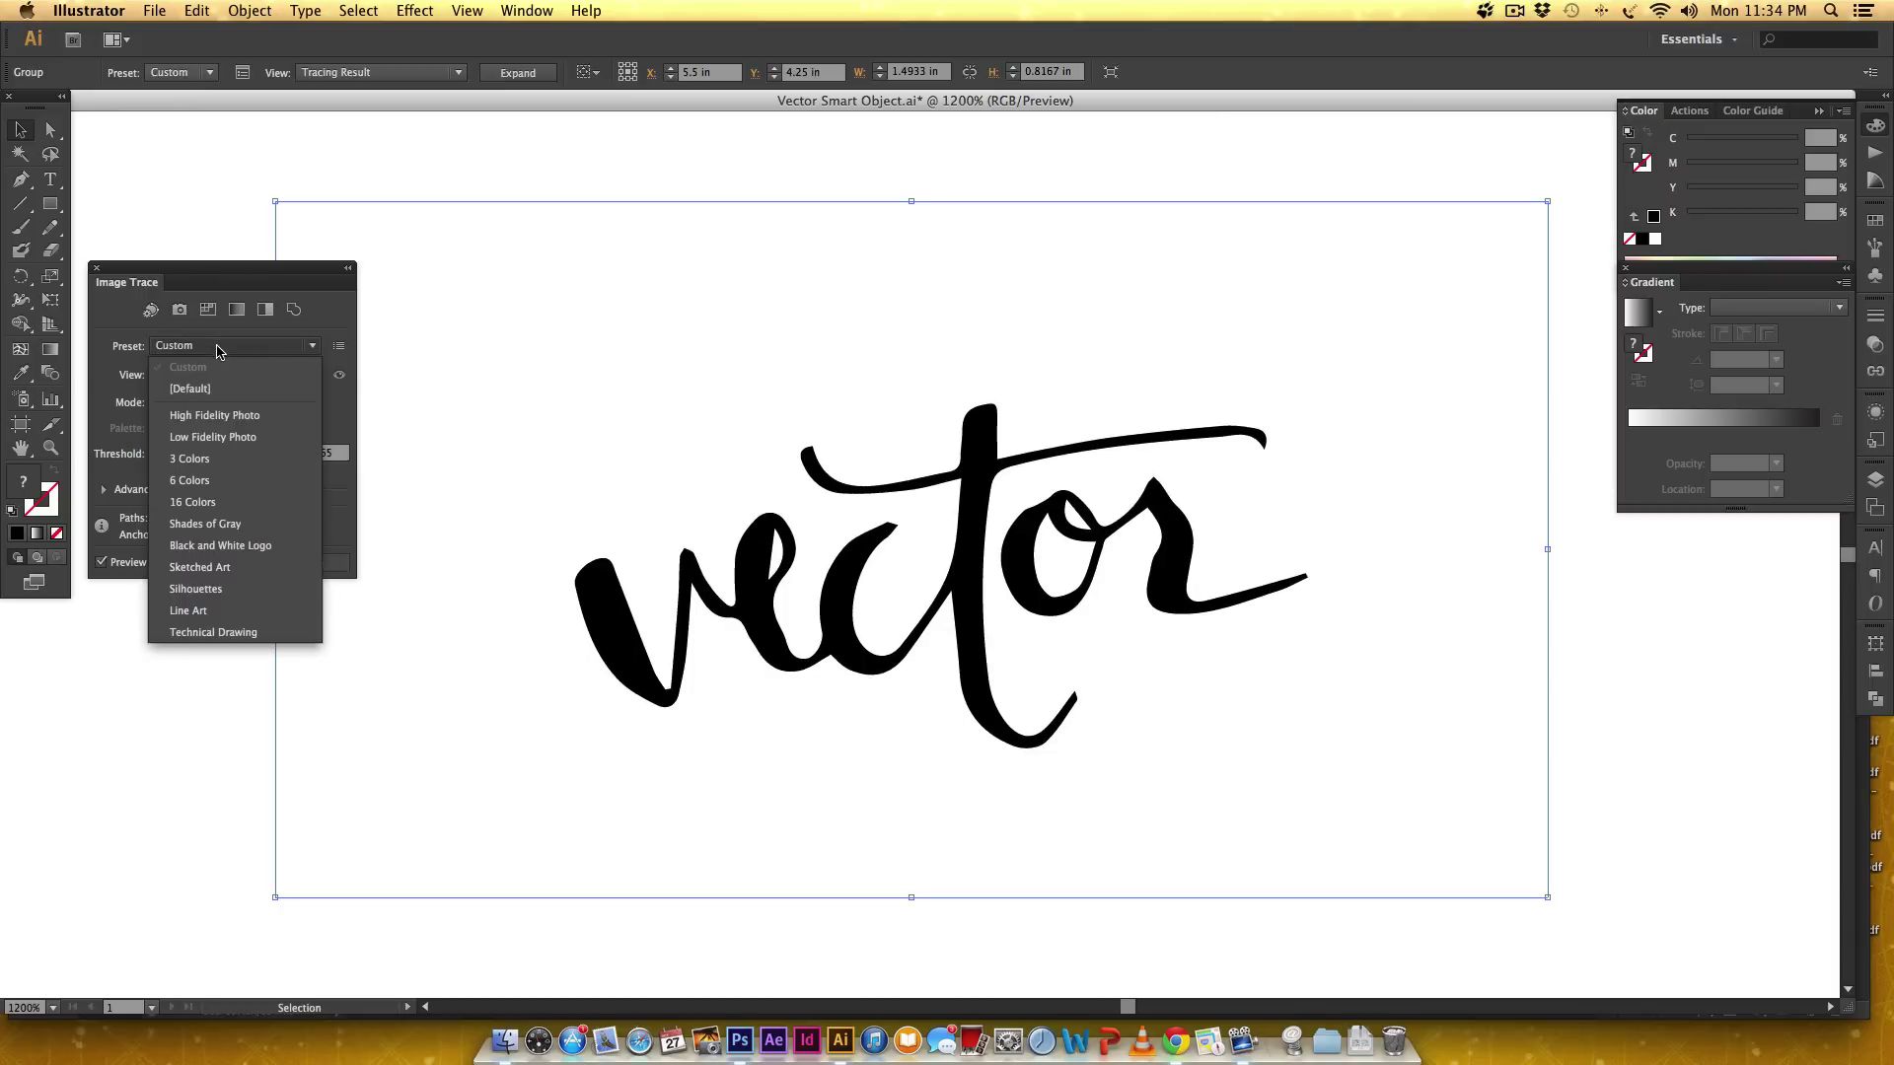
pyautogui.click(270, 415)
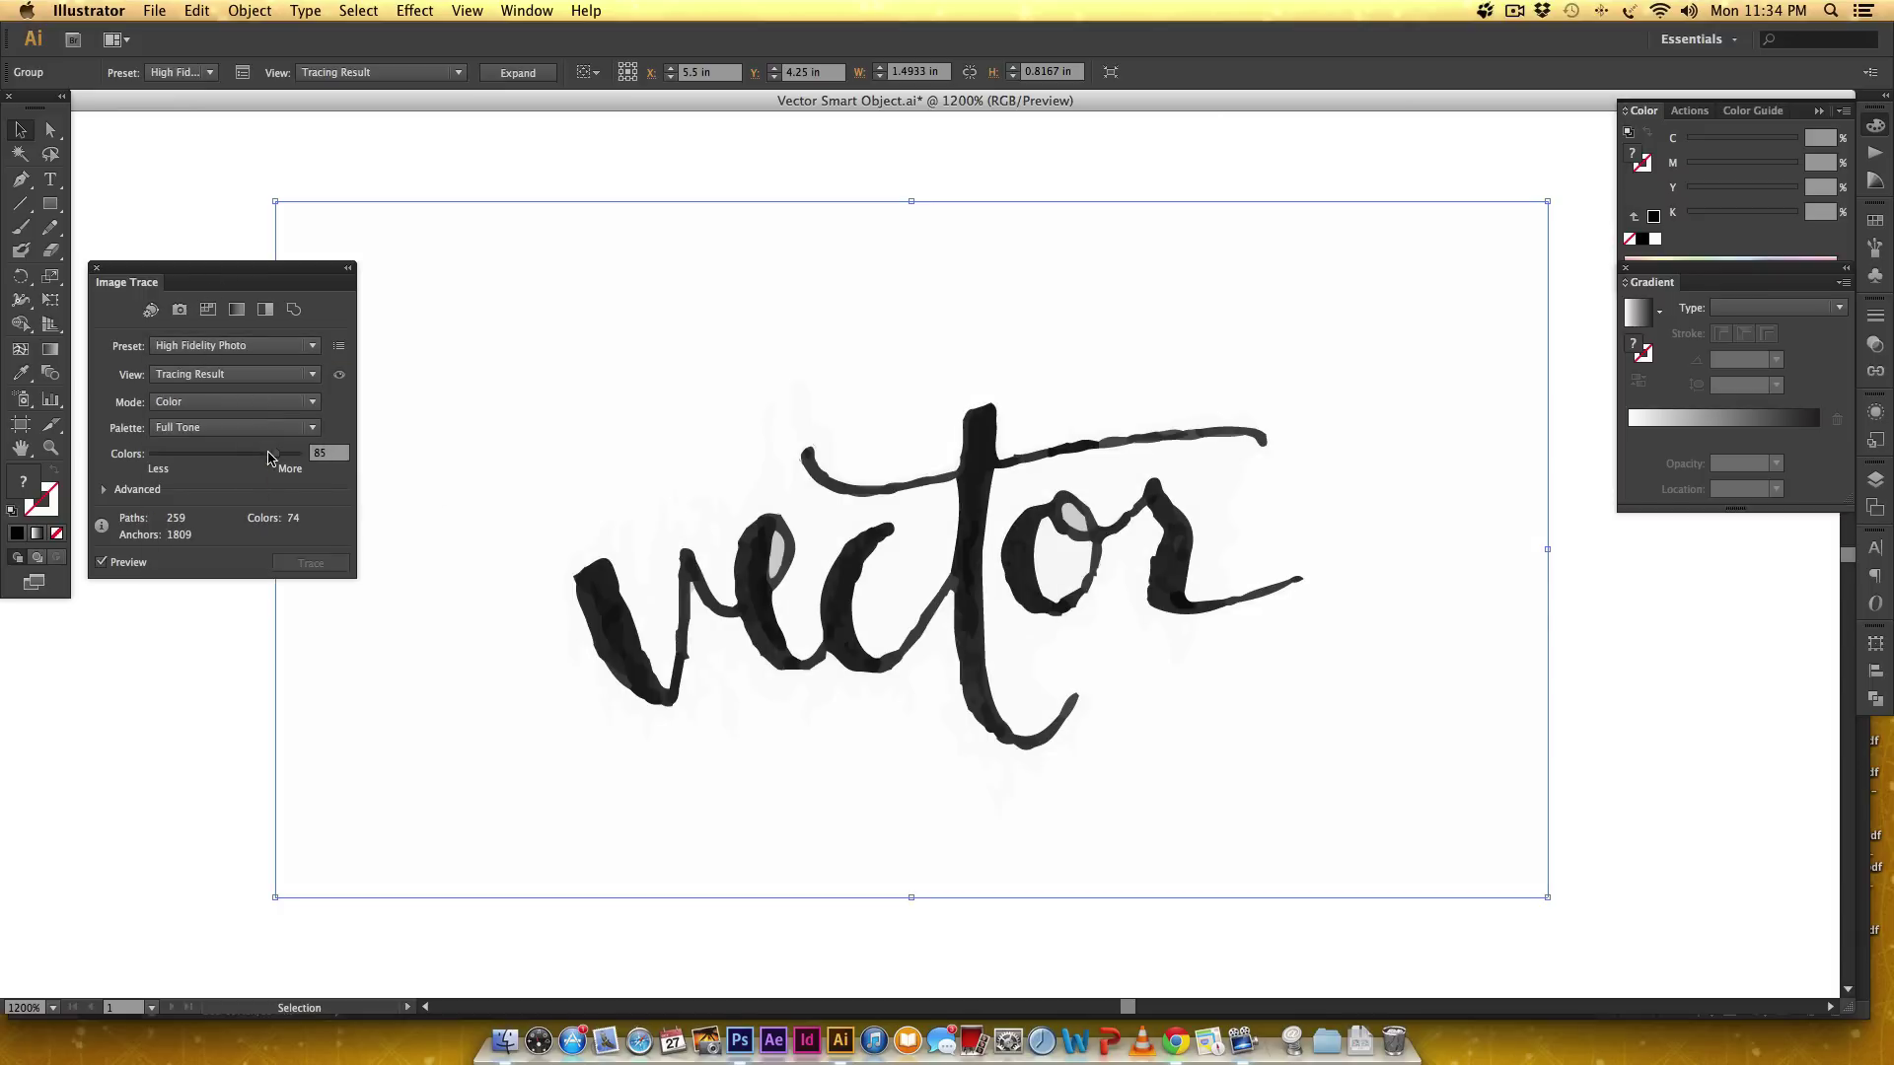
pyautogui.moveTo(275, 454); pyautogui.dragTo(151, 458)
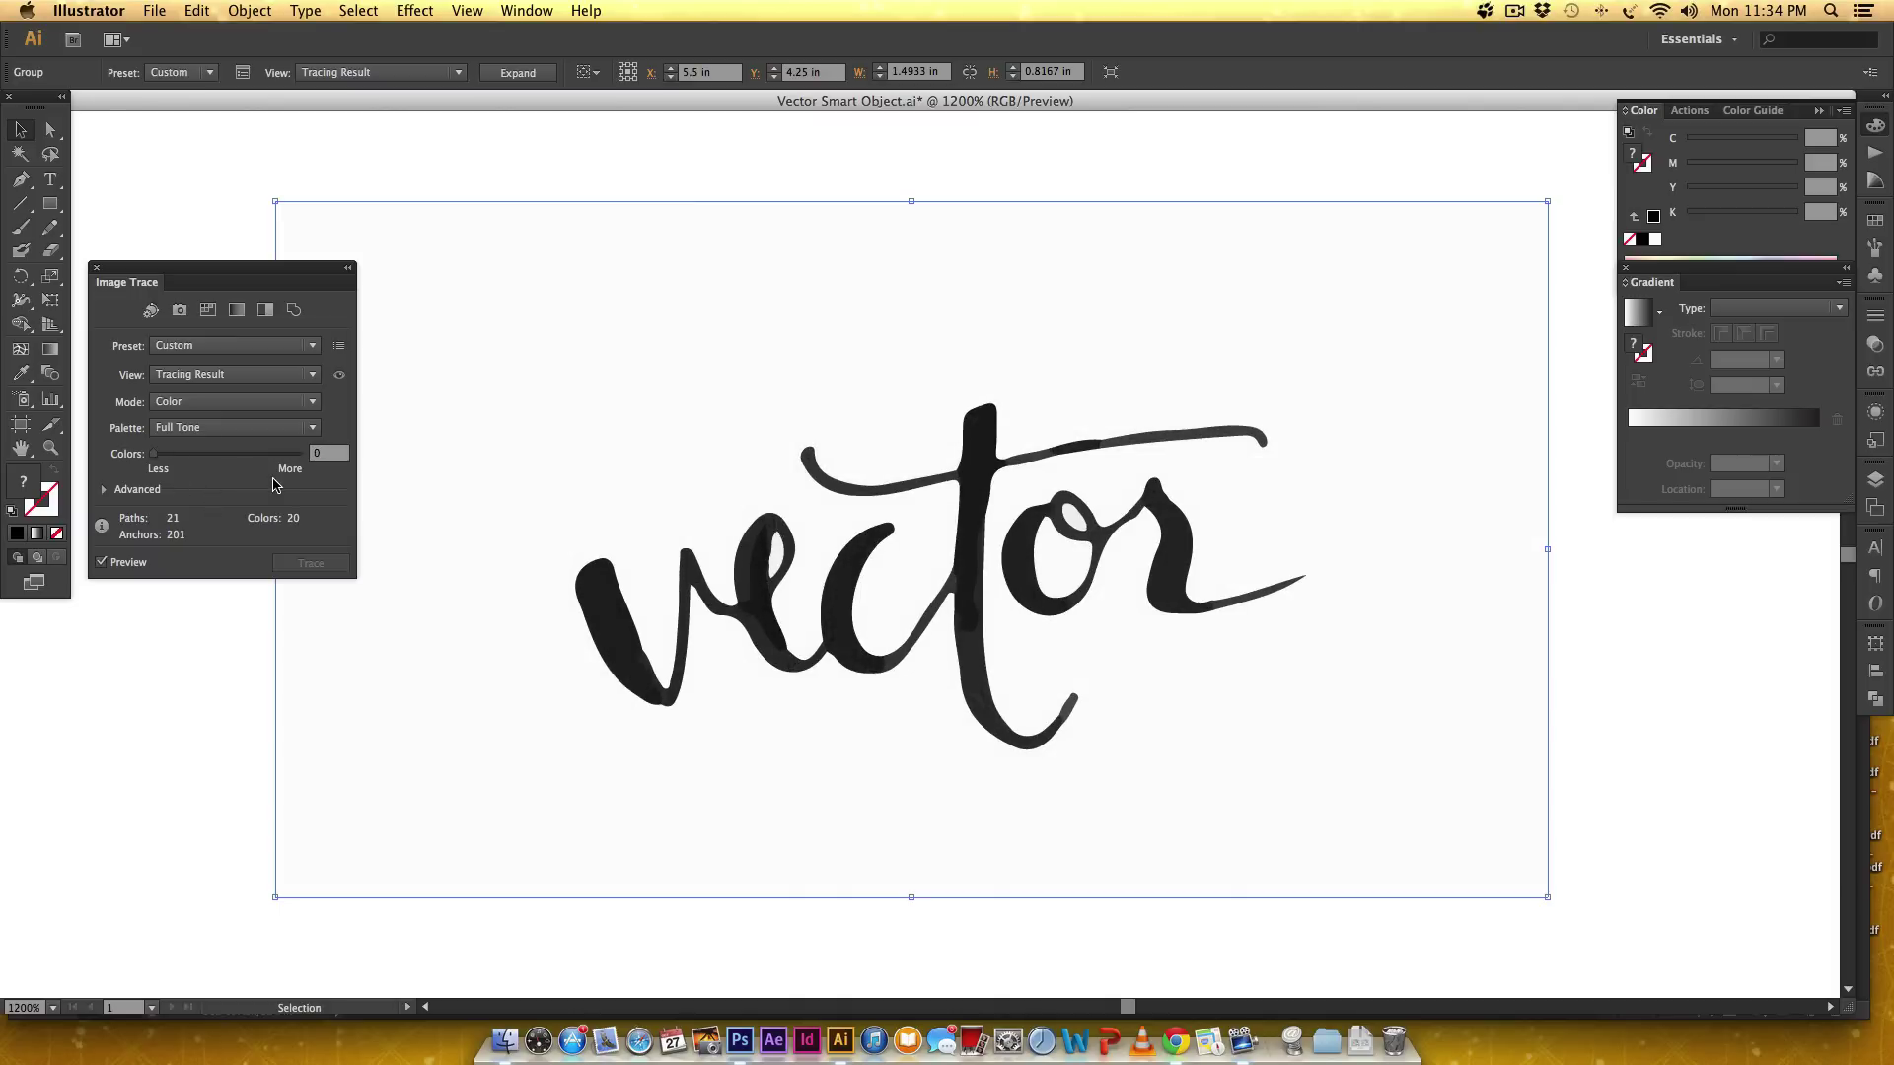
pyautogui.click(326, 460)
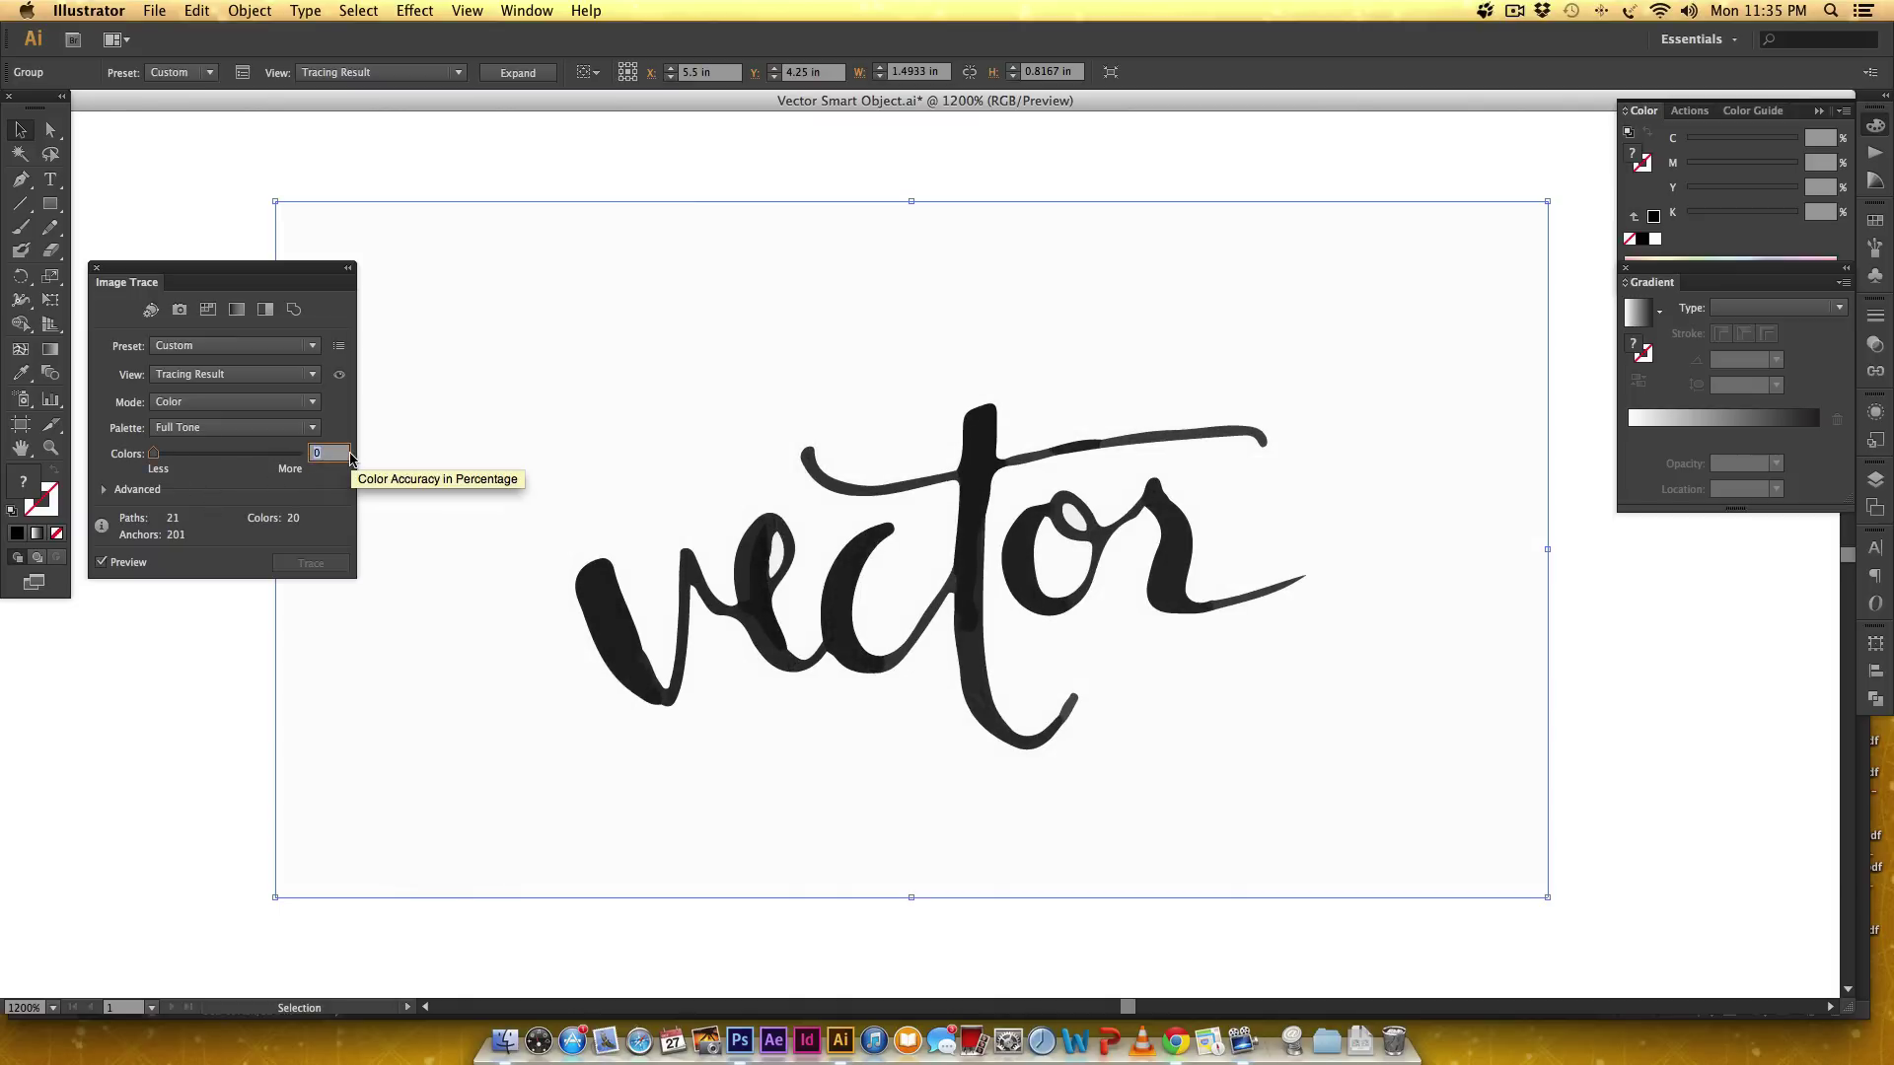
pyautogui.write('1')
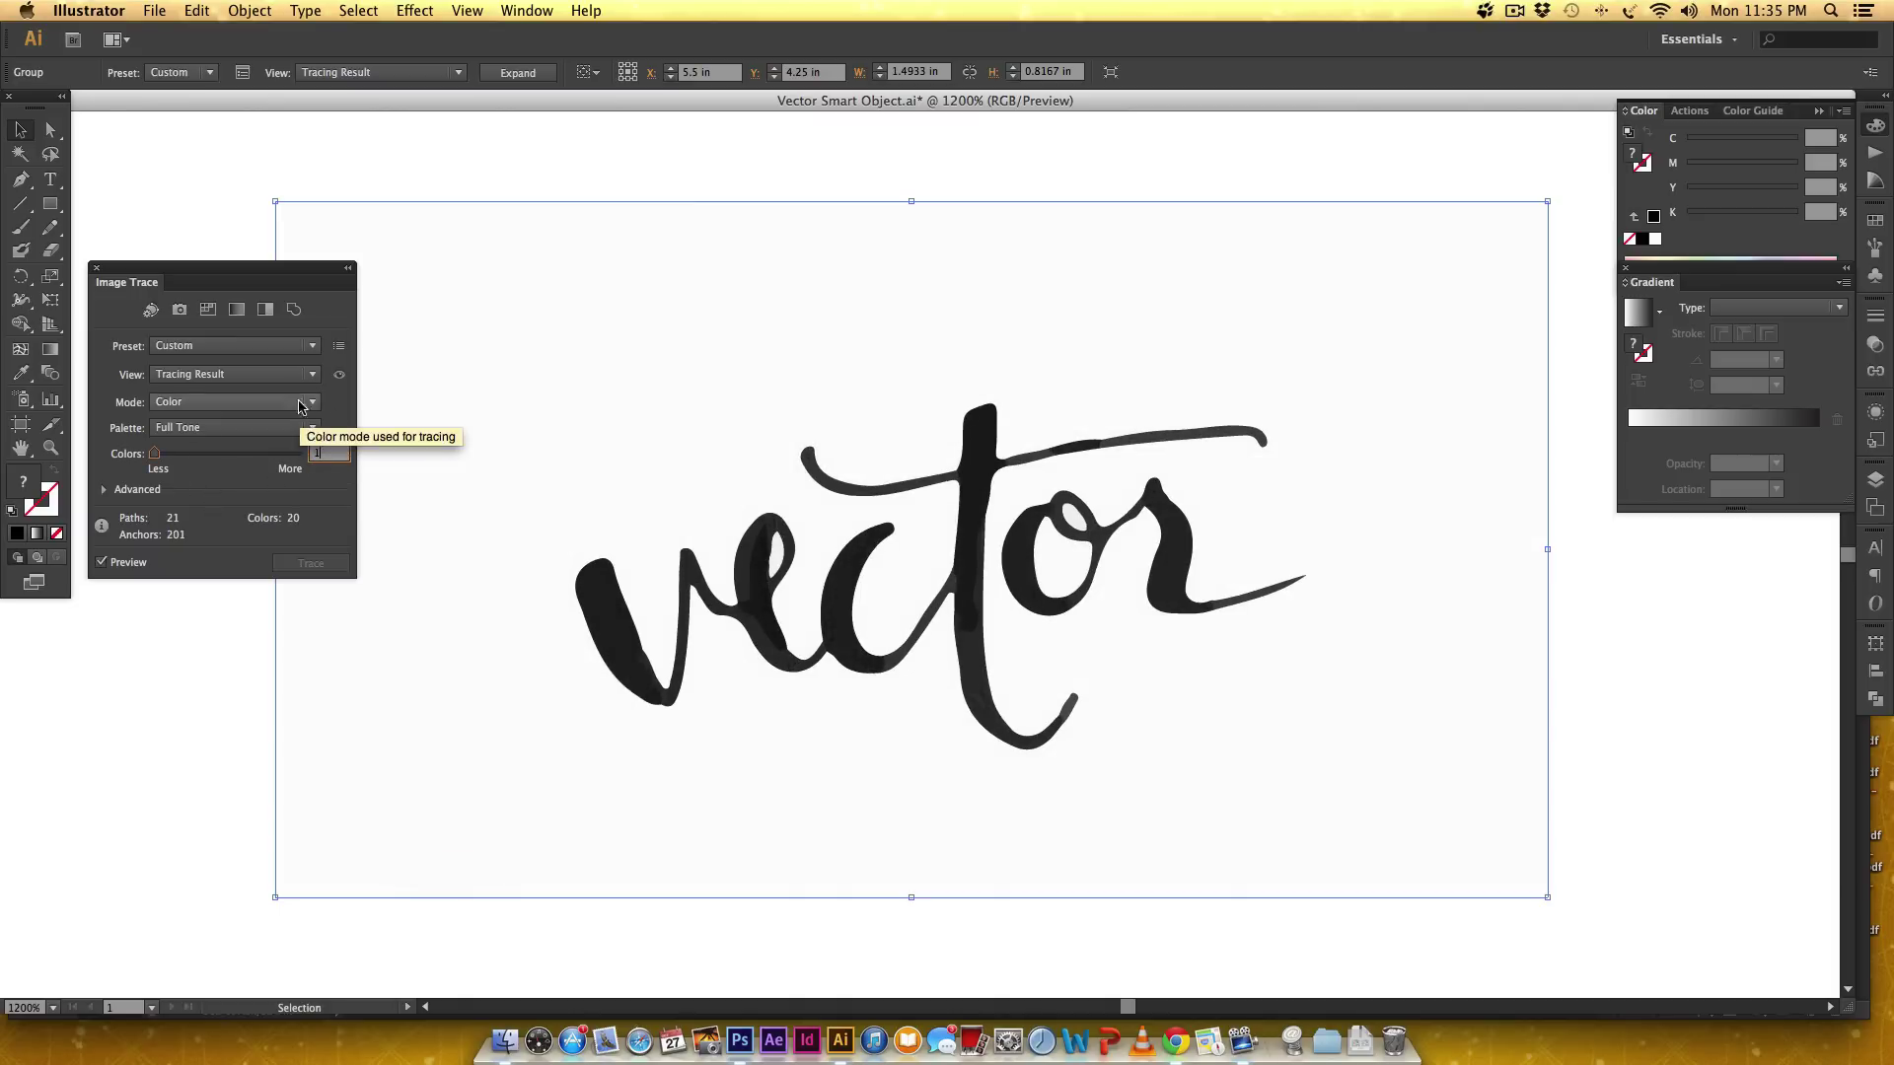
# - Set the tracing mode to Black and White and expand the tracing into editable vector paths
pyautogui.click(234, 403)
pyautogui.click(233, 423)
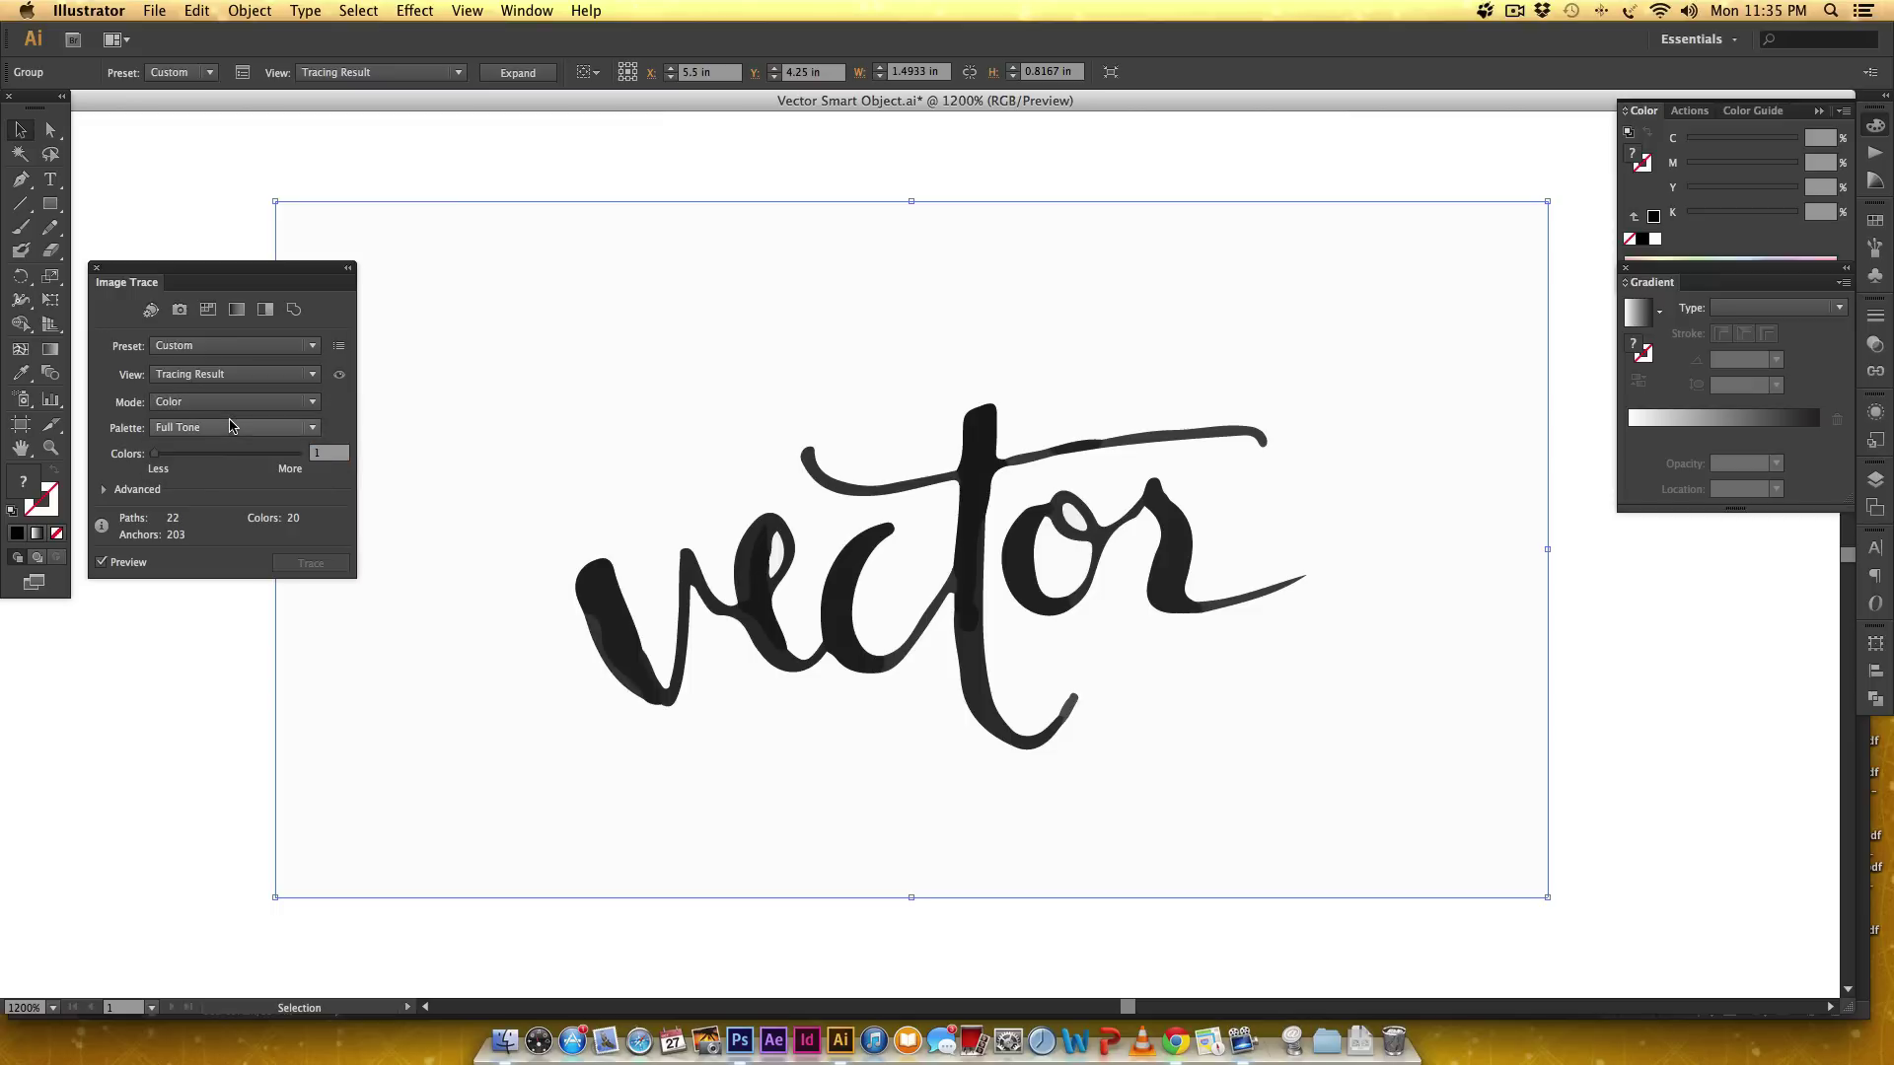
pyautogui.click(237, 402)
pyautogui.click(236, 466)
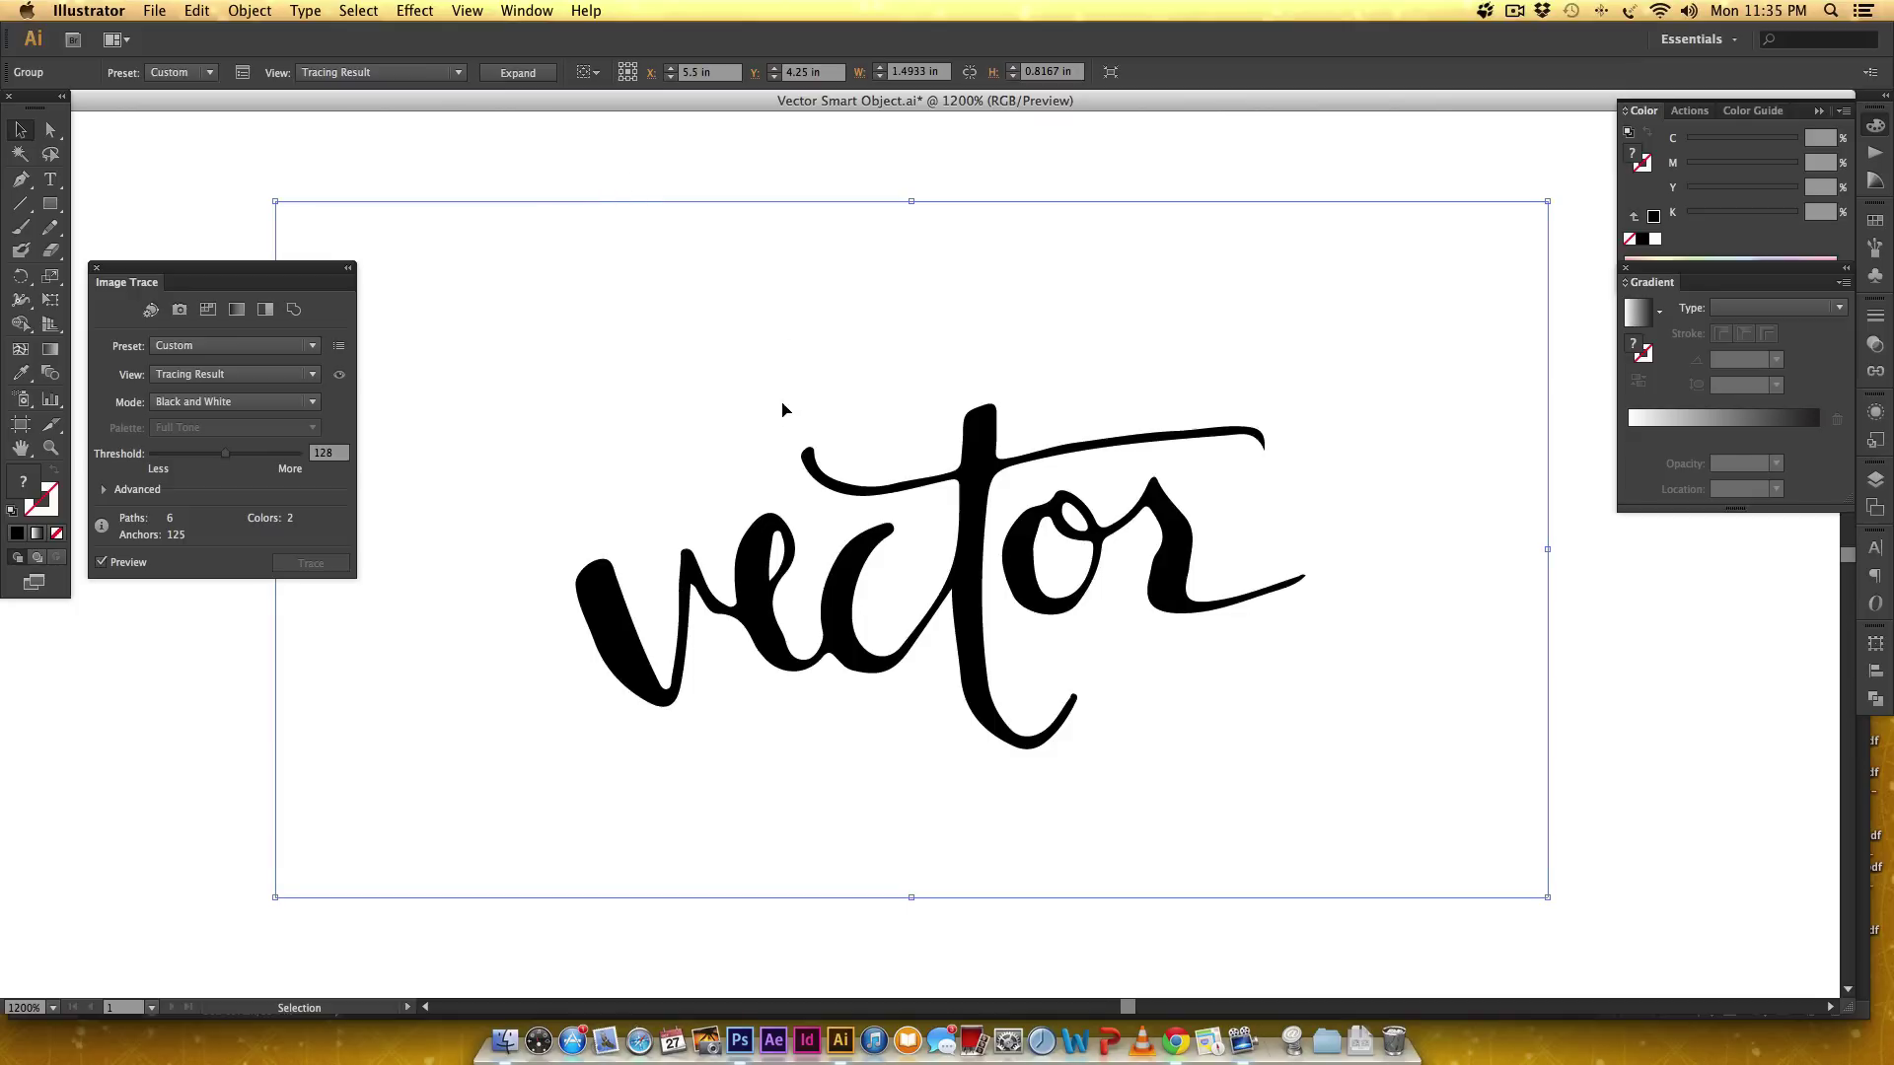
pyautogui.click(515, 75)
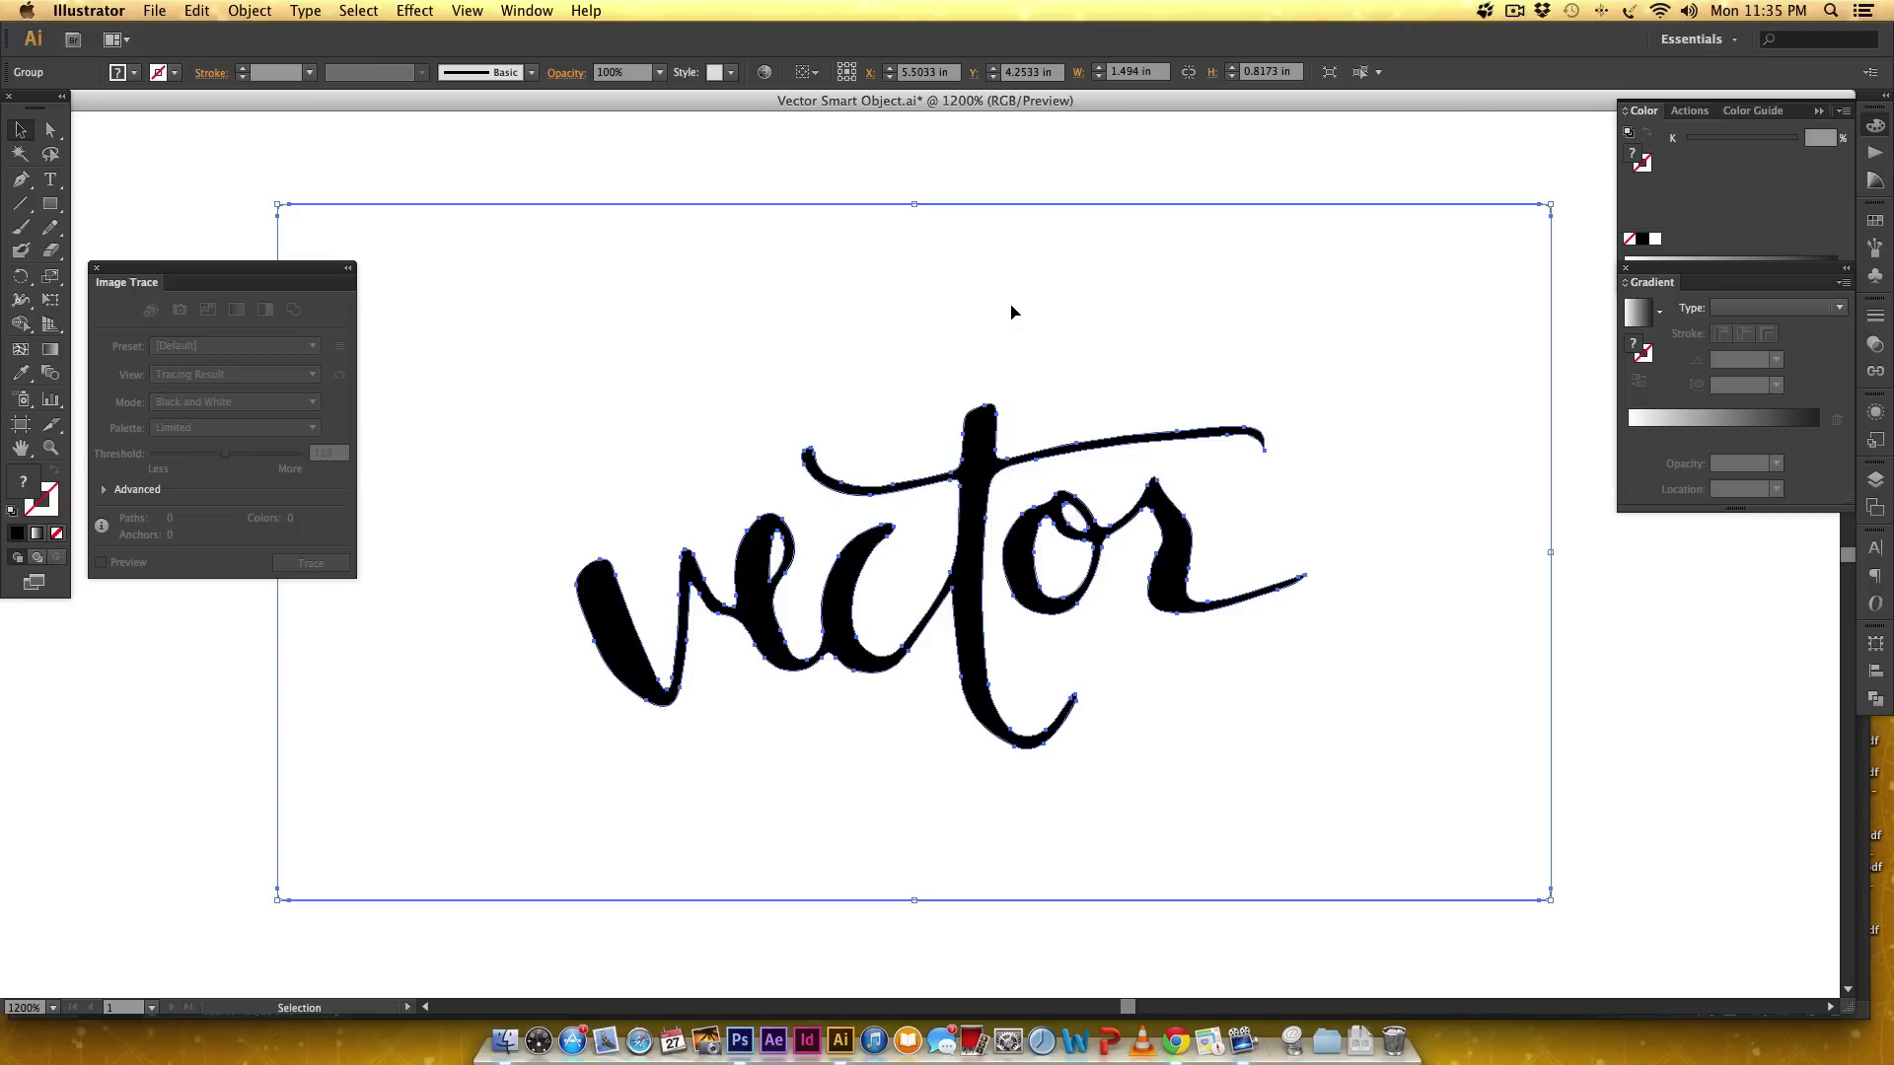
# - Ungroup the expanded tracing and select only the white background shape behind the lettering
pyautogui.press('super')
pyautogui.click(1071, 183)
pyautogui.click(1083, 285)
pyautogui.press('super')
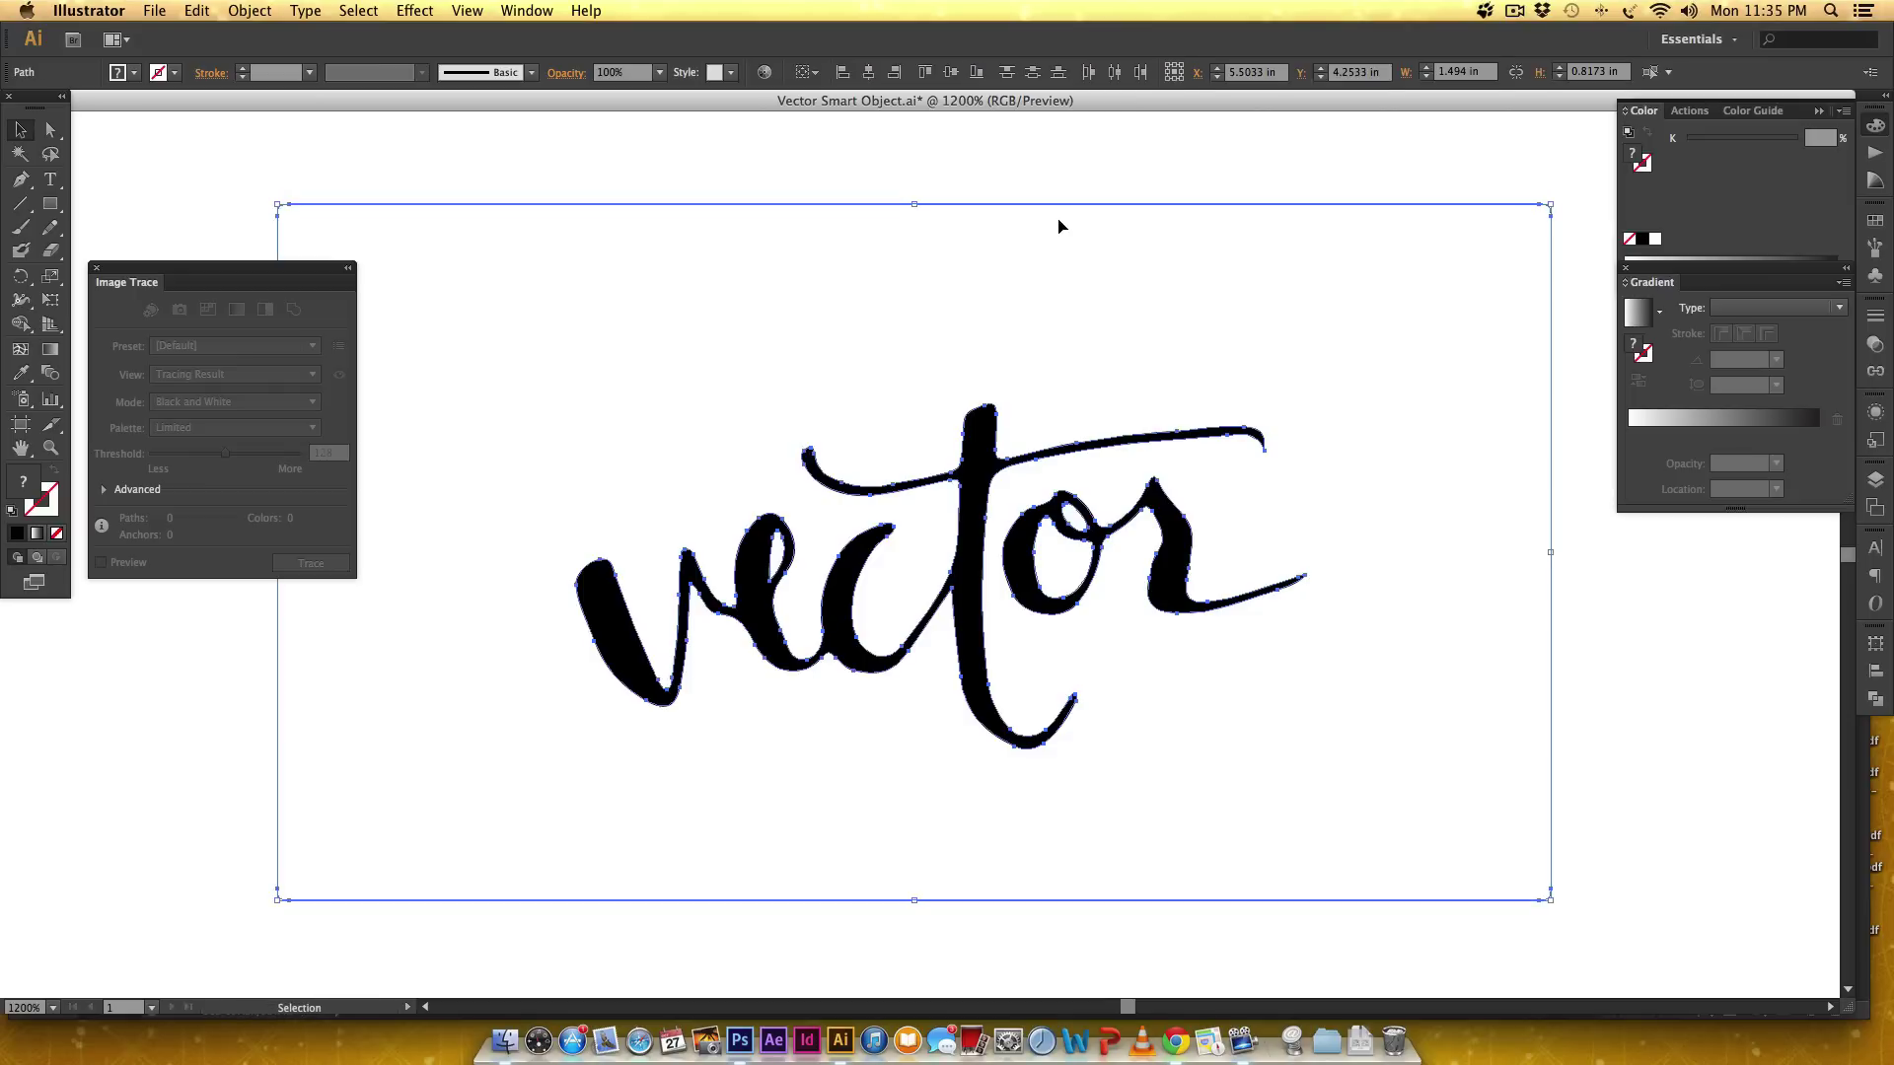
pyautogui.click(1066, 161)
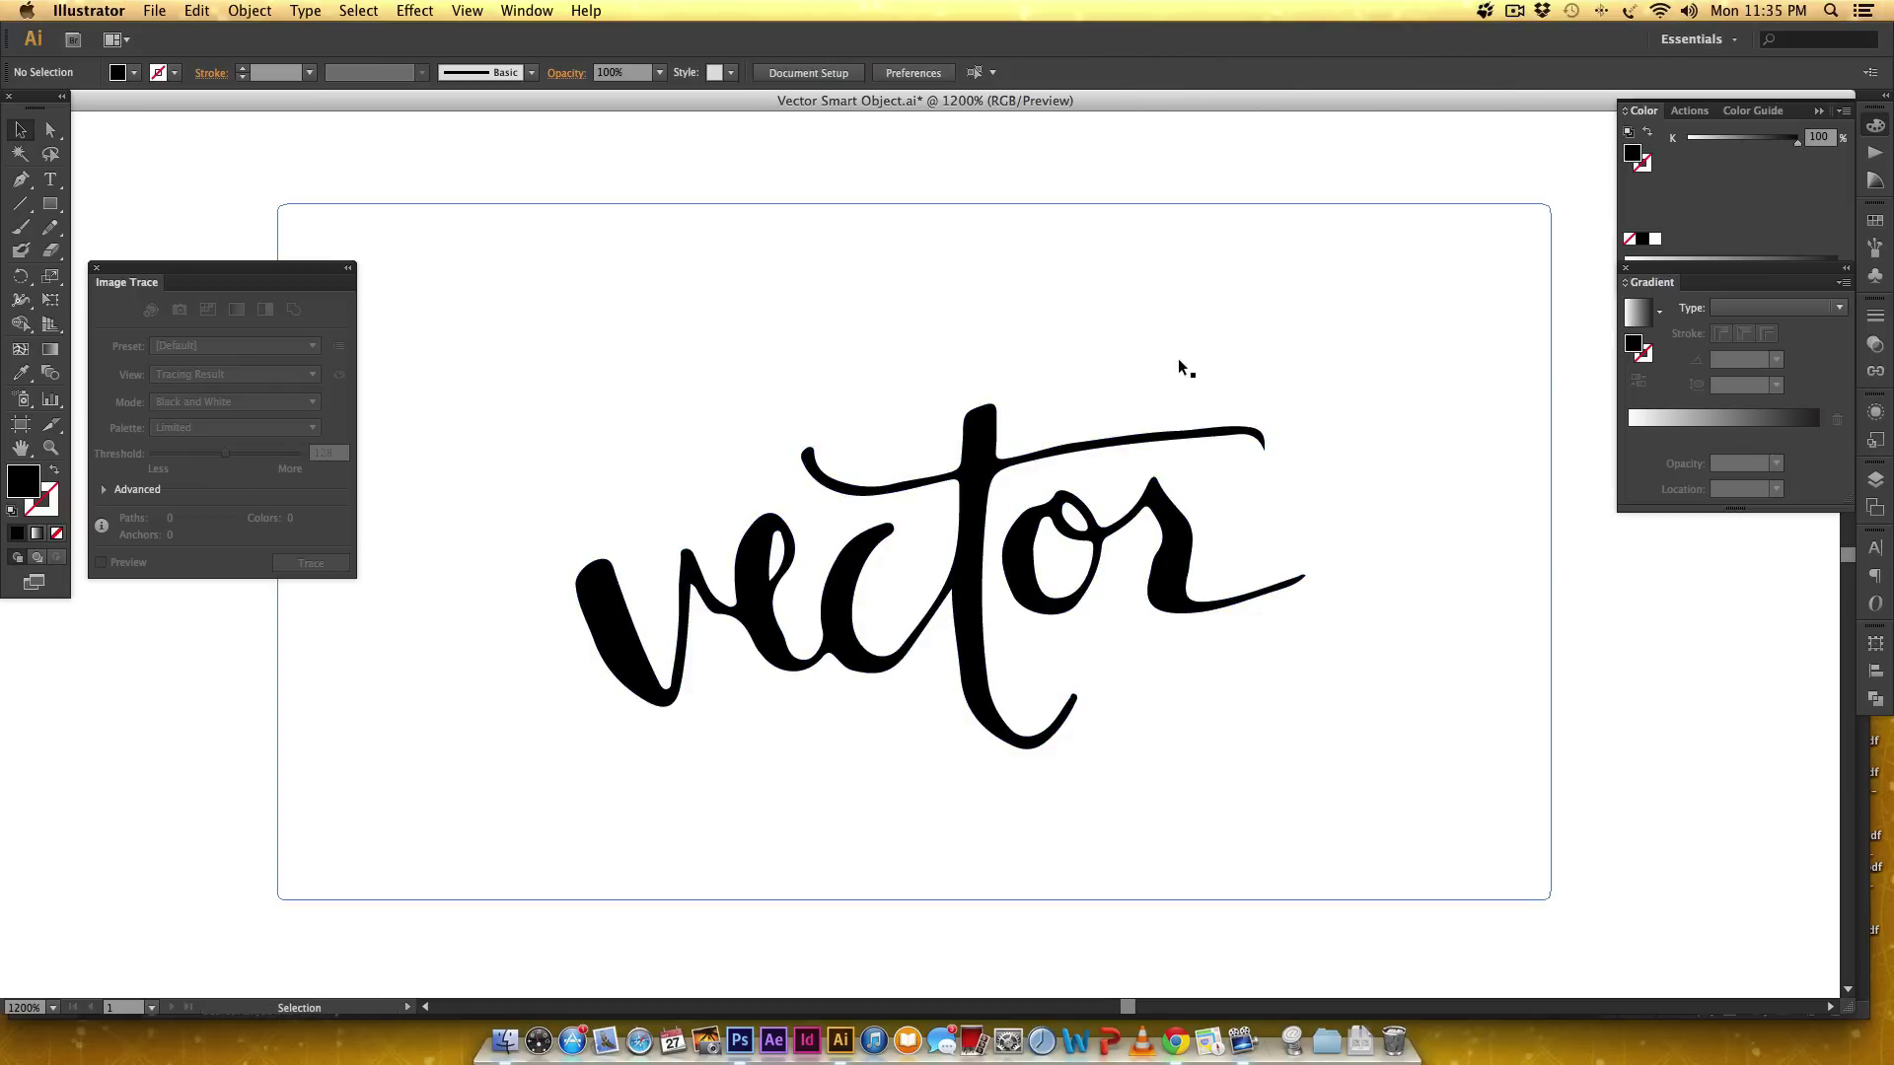
pyautogui.click(1229, 372)
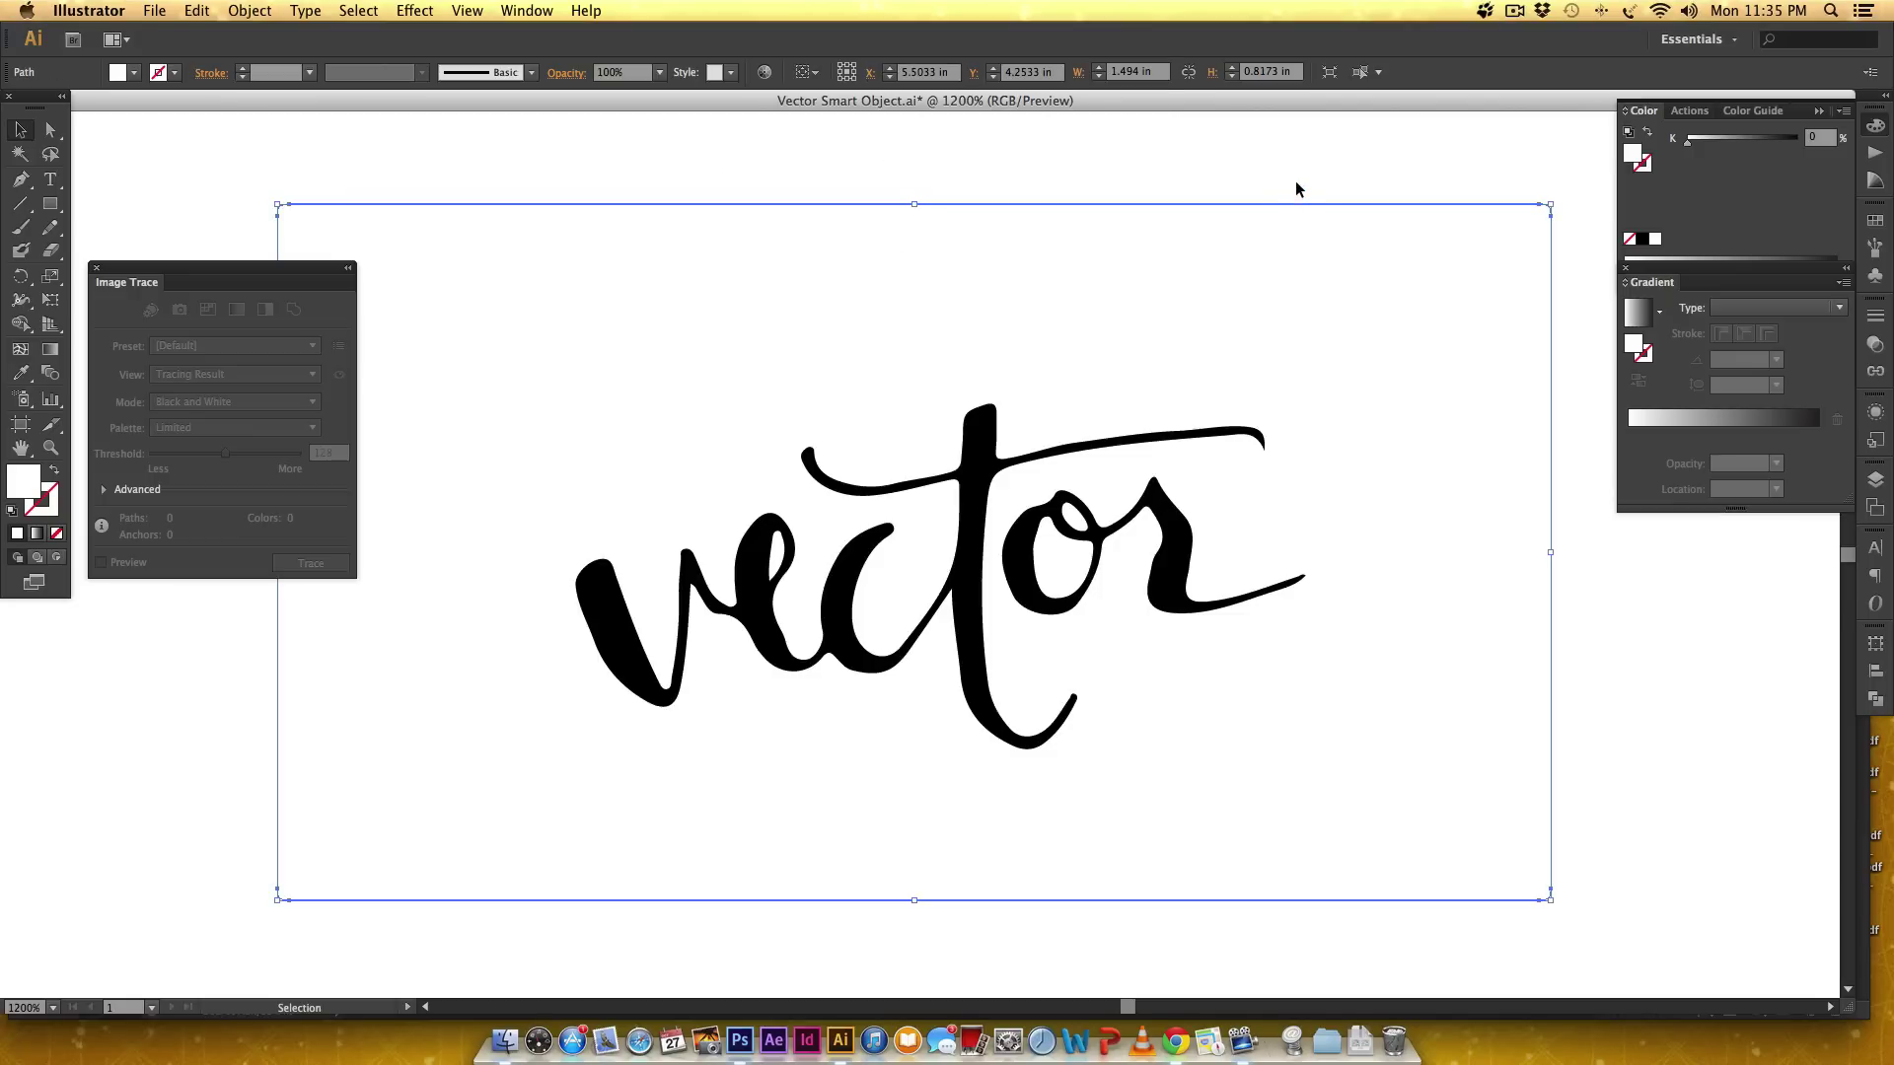
# - Delete the background rectangle around the lettering in Outline view and return to Preview
pyautogui.press('a')
pyautogui.press('super+y')
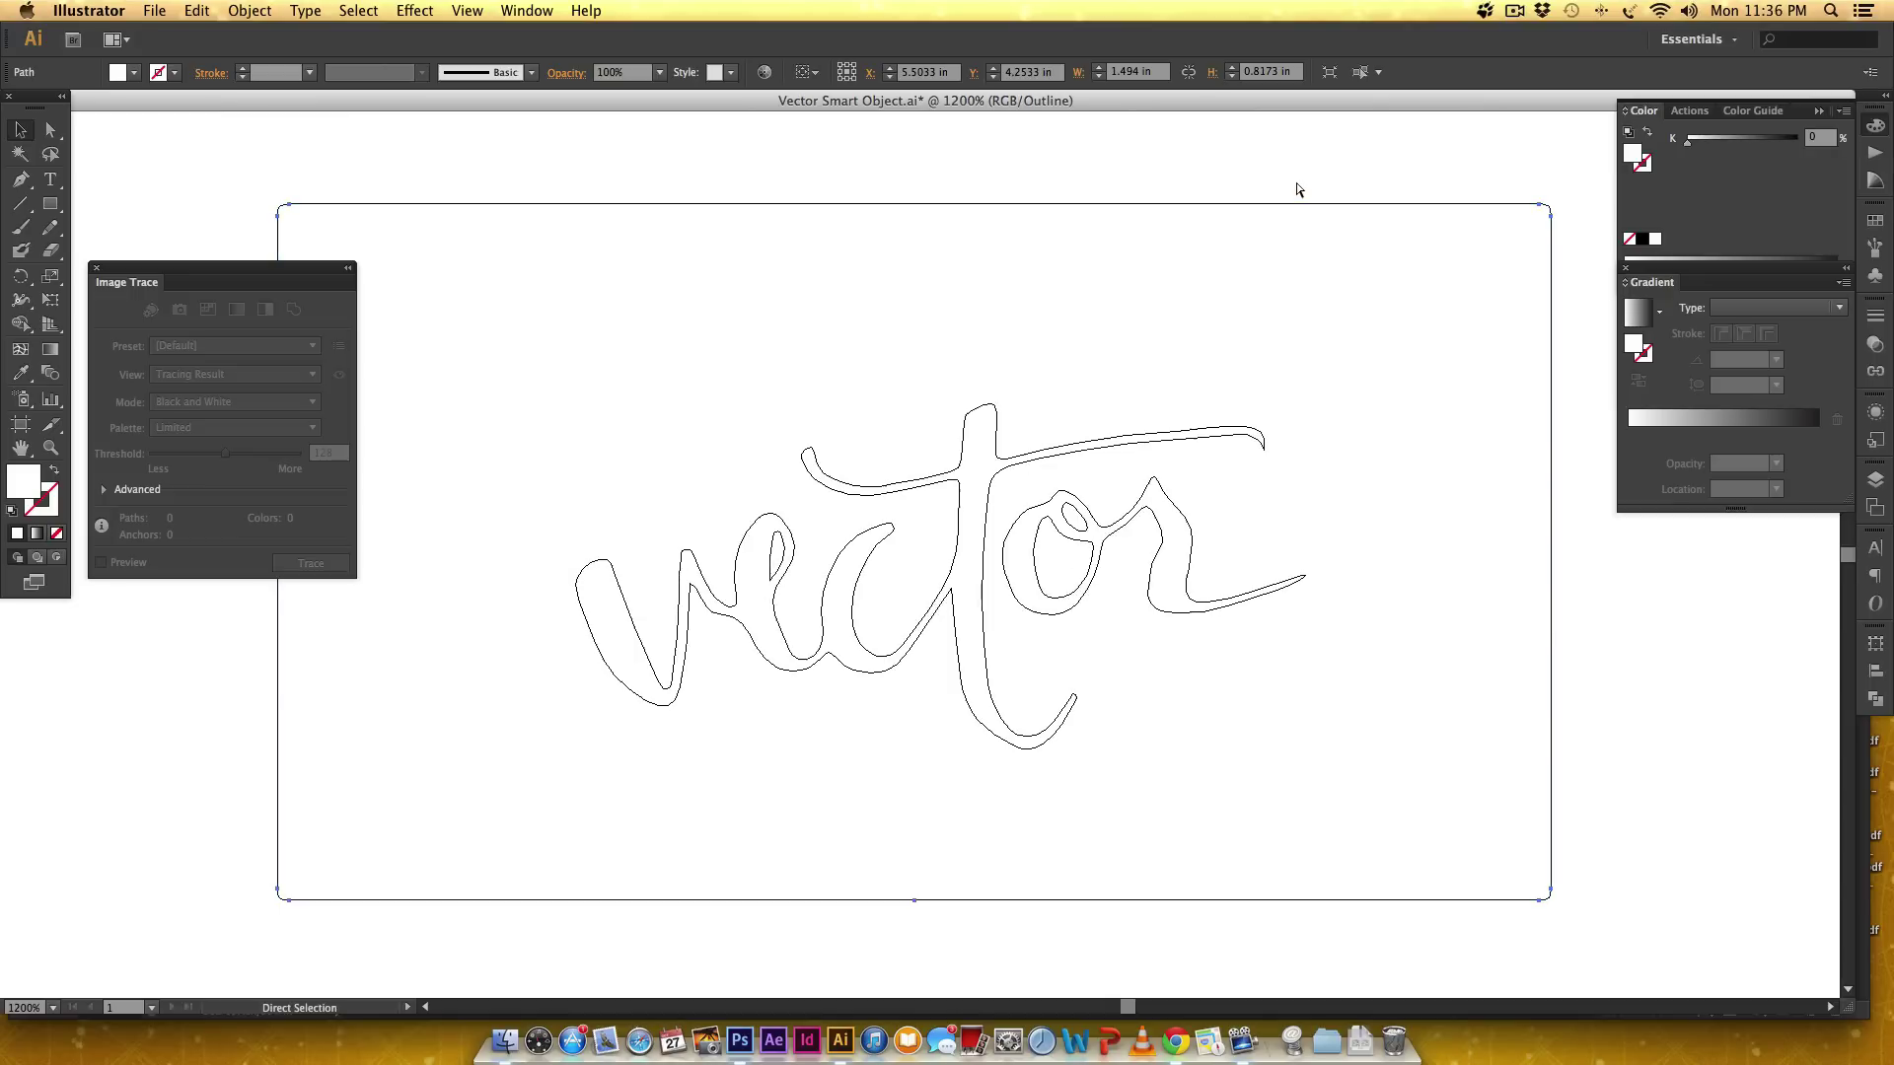
pyautogui.press('v')
pyautogui.click(1332, 266)
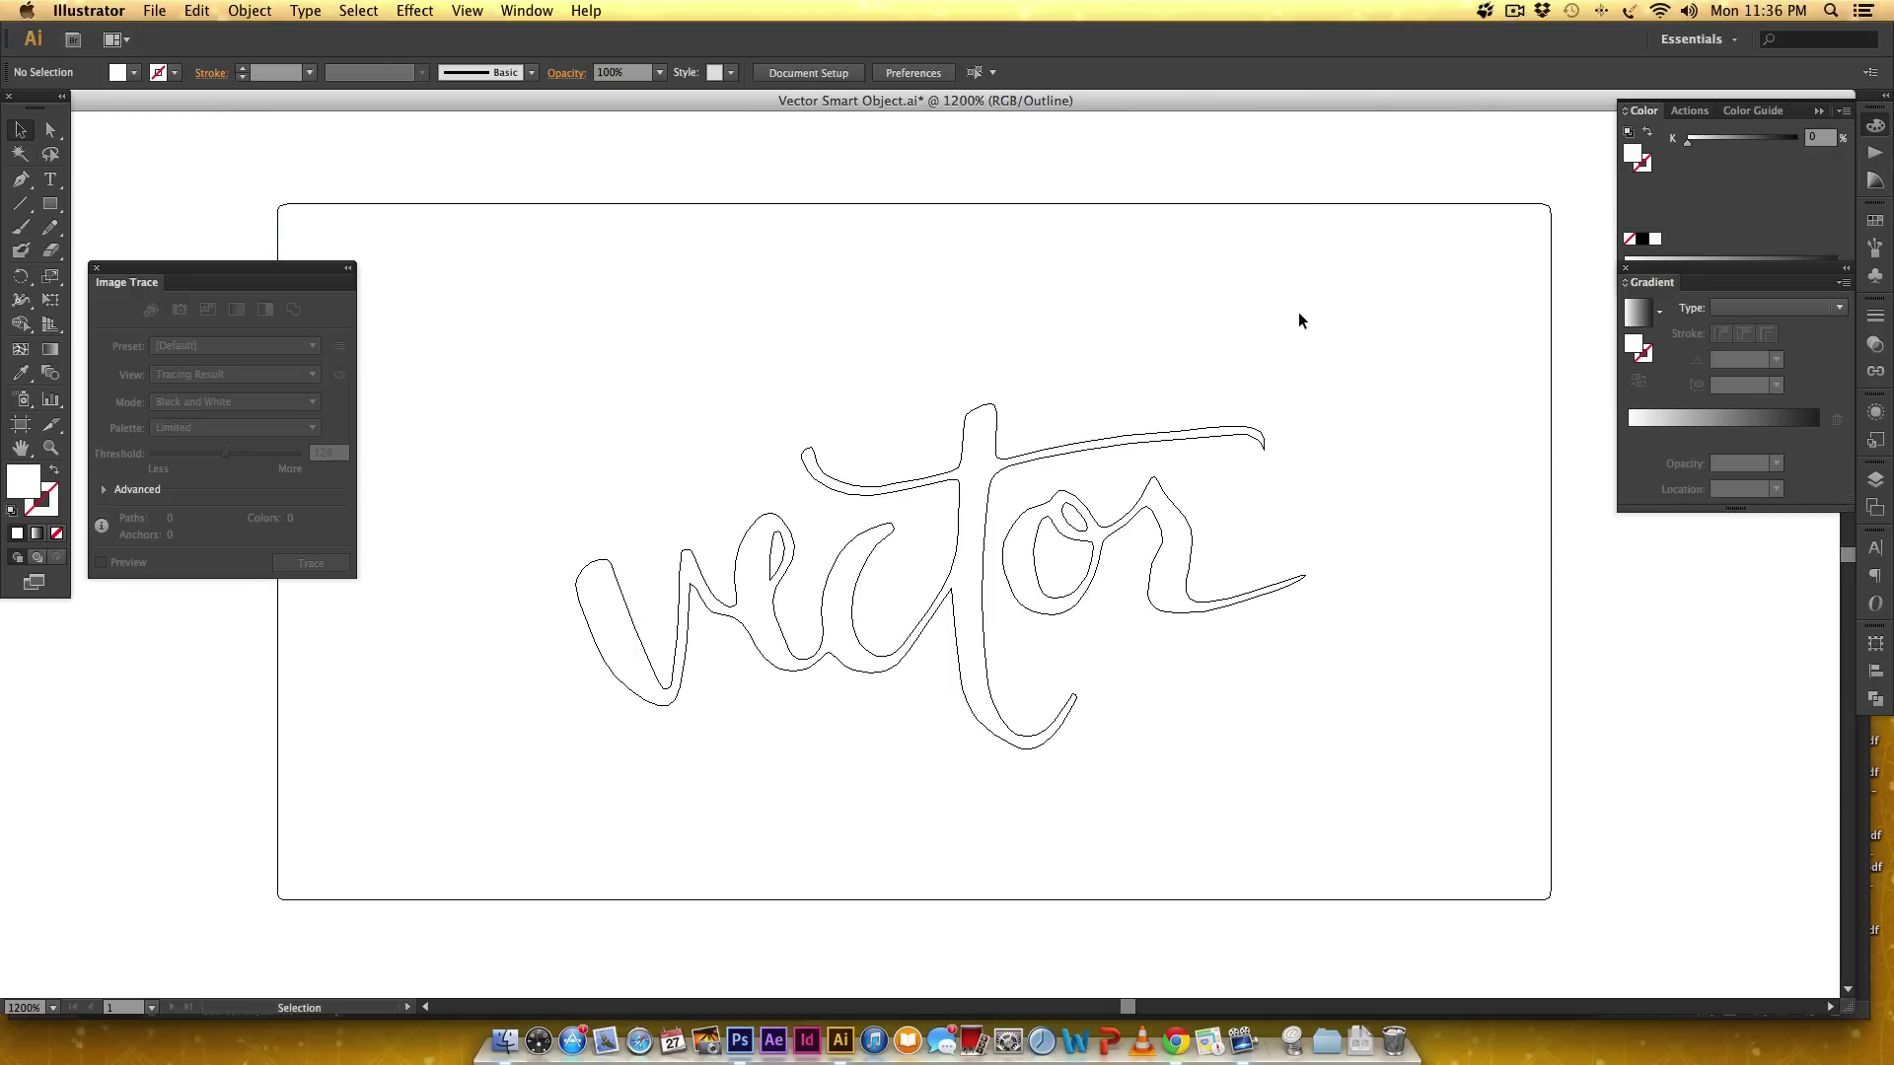
pyautogui.click(1286, 204)
pyautogui.press('Delete')
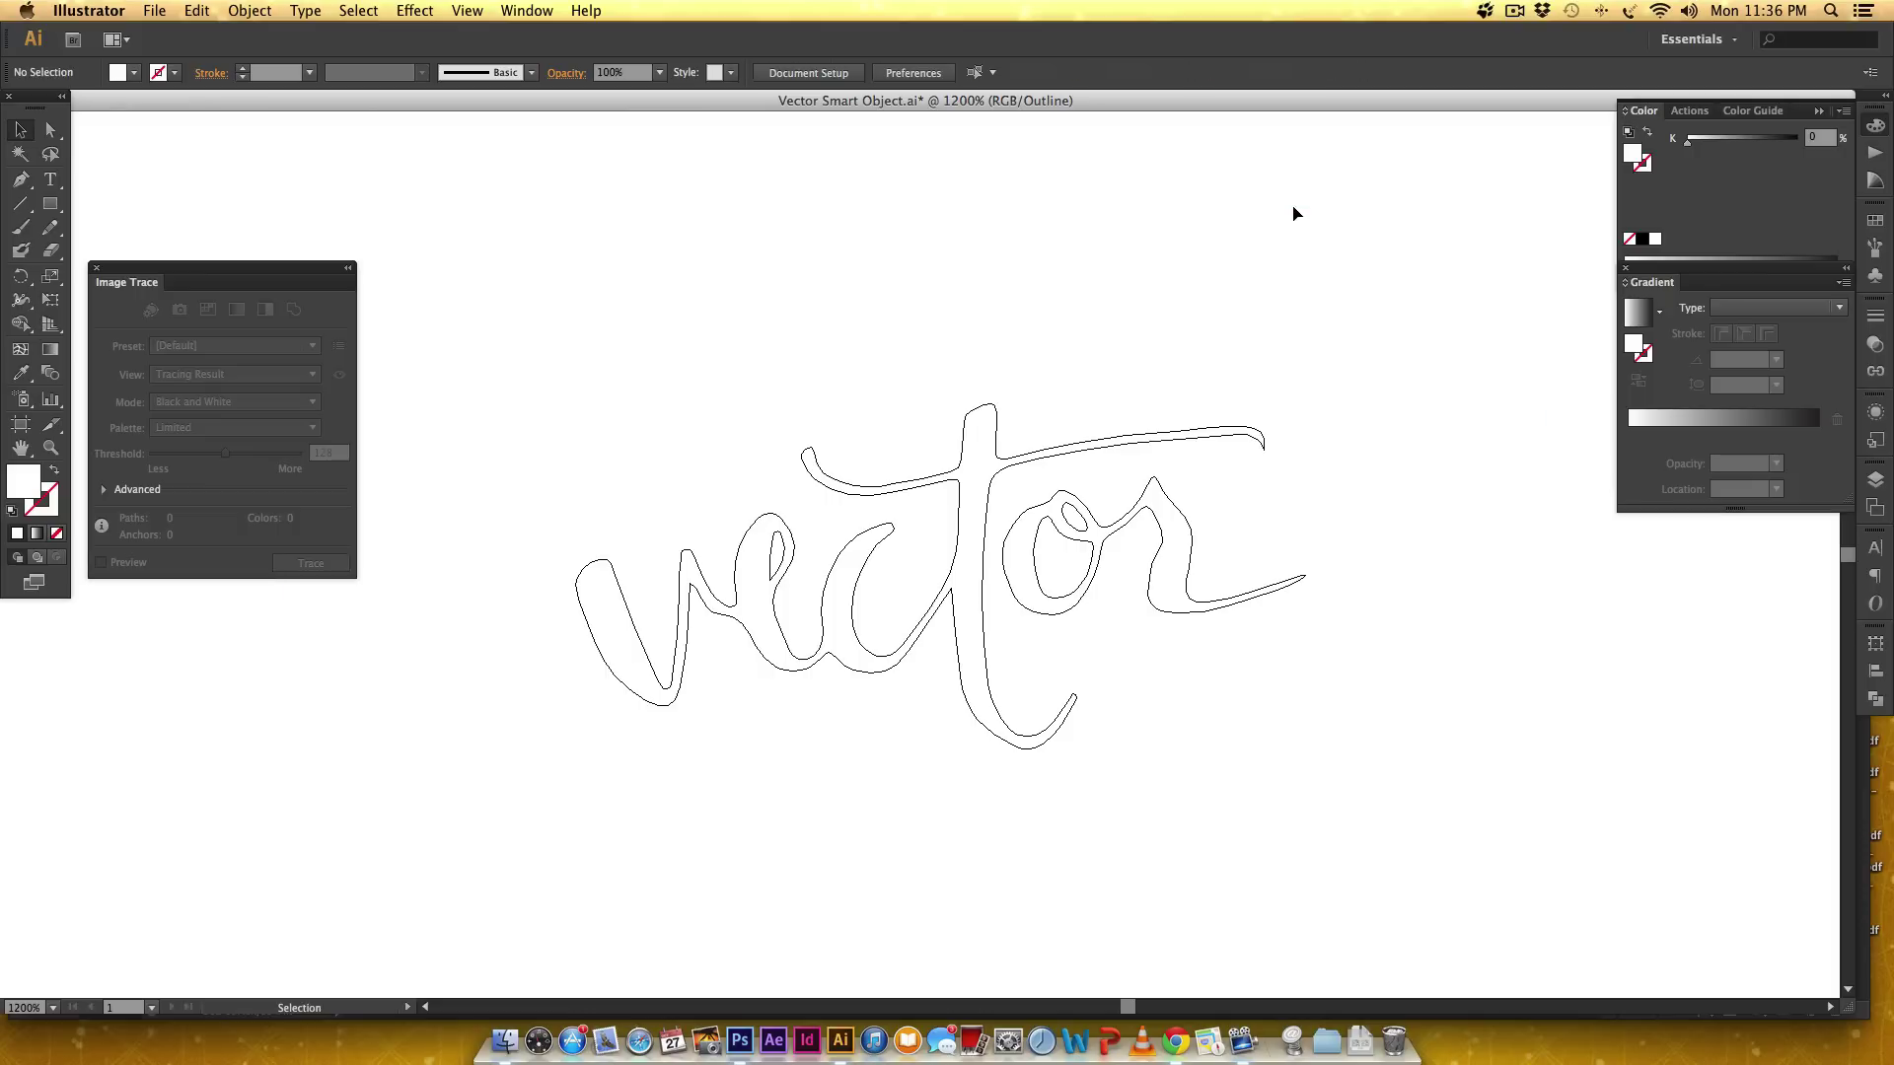
pyautogui.press('super+y')
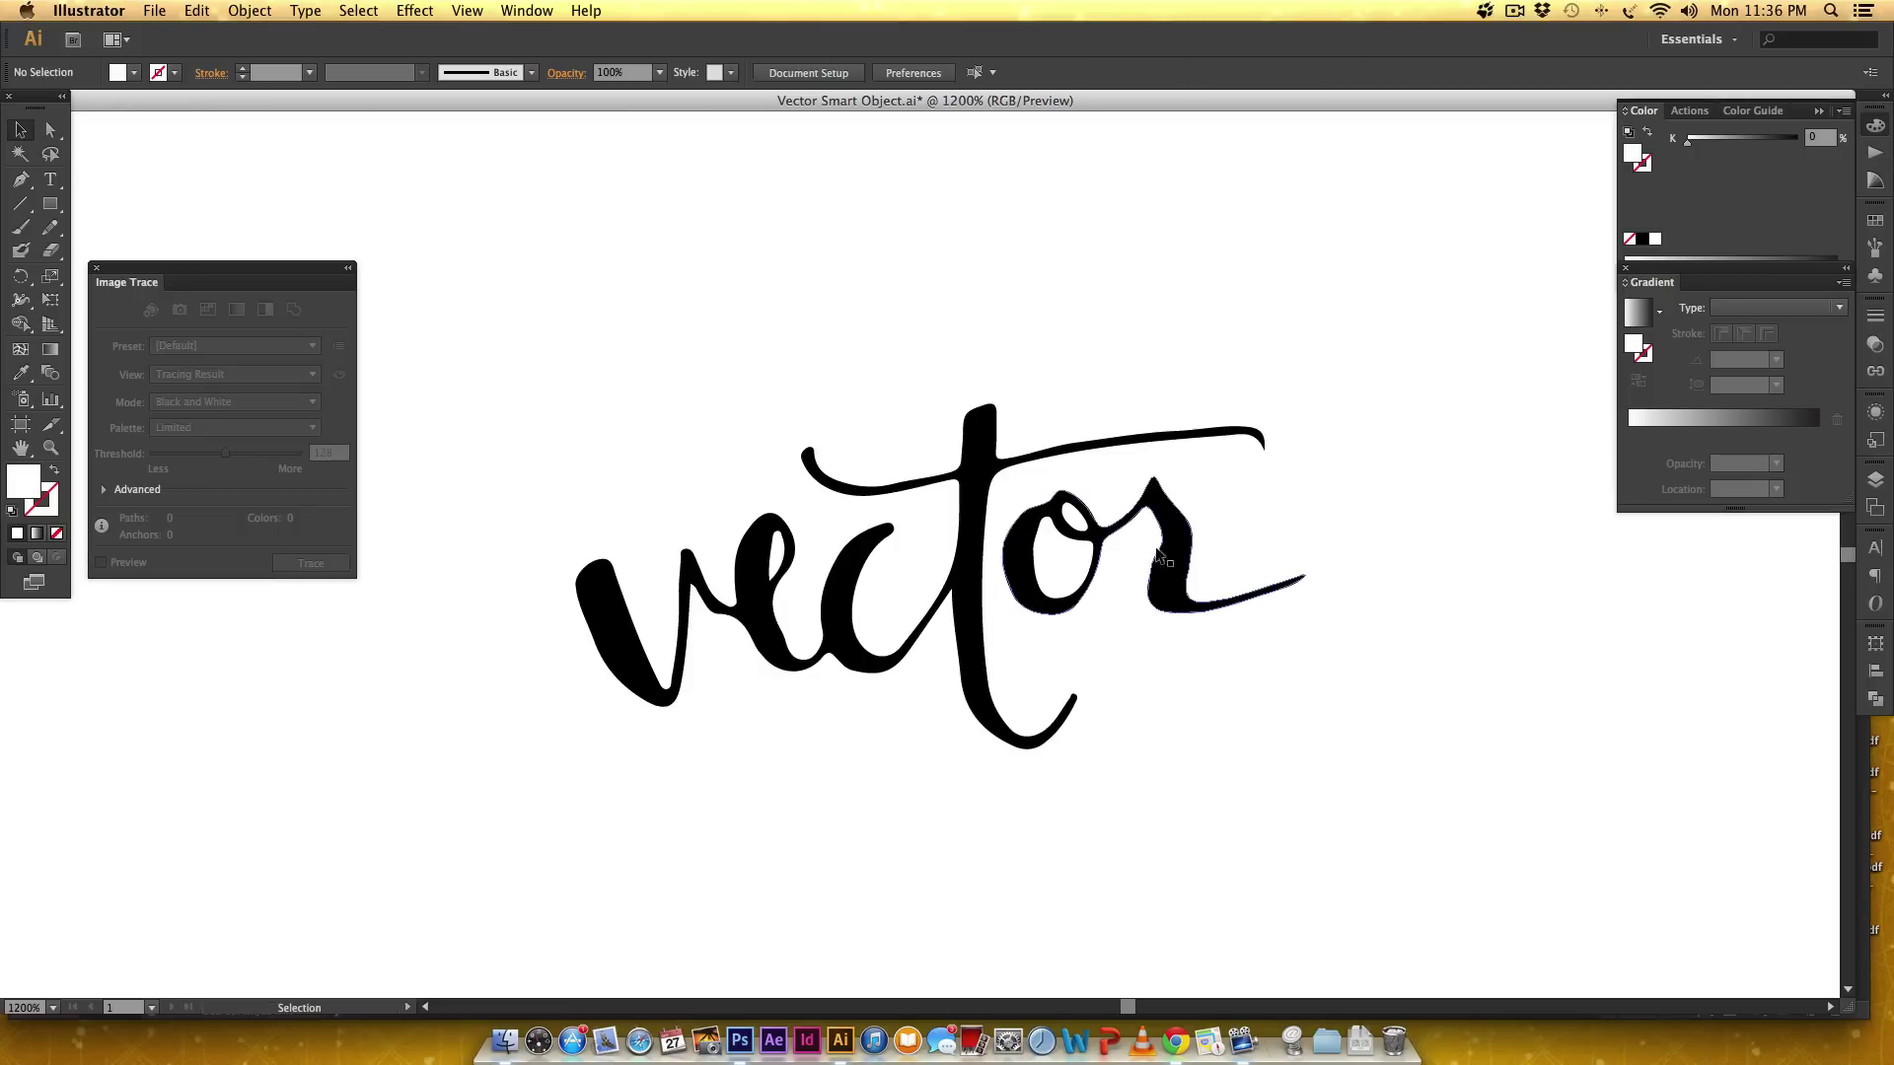
# - Inspect the white shapes inside the o and e, try deleting the e's inner shape, and undo the deletion
pyautogui.click(1048, 589)
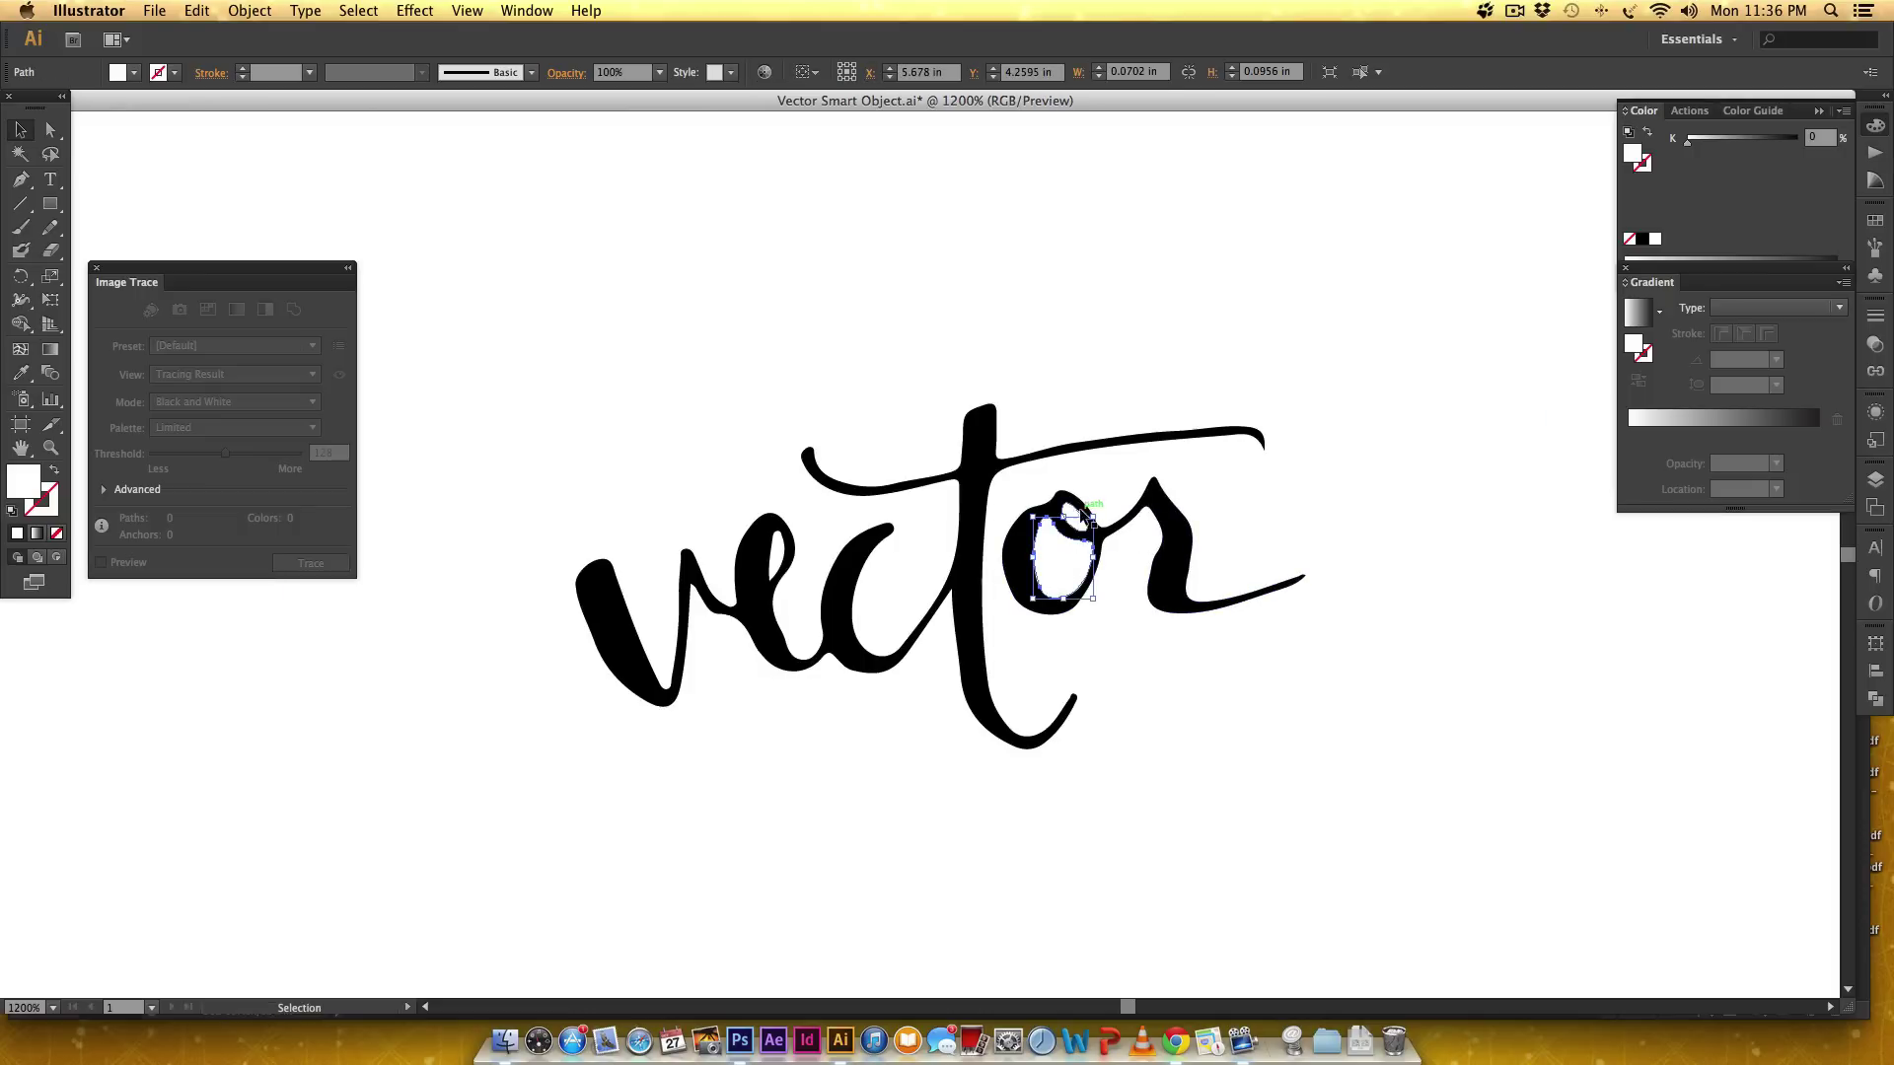
pyautogui.click(1074, 514)
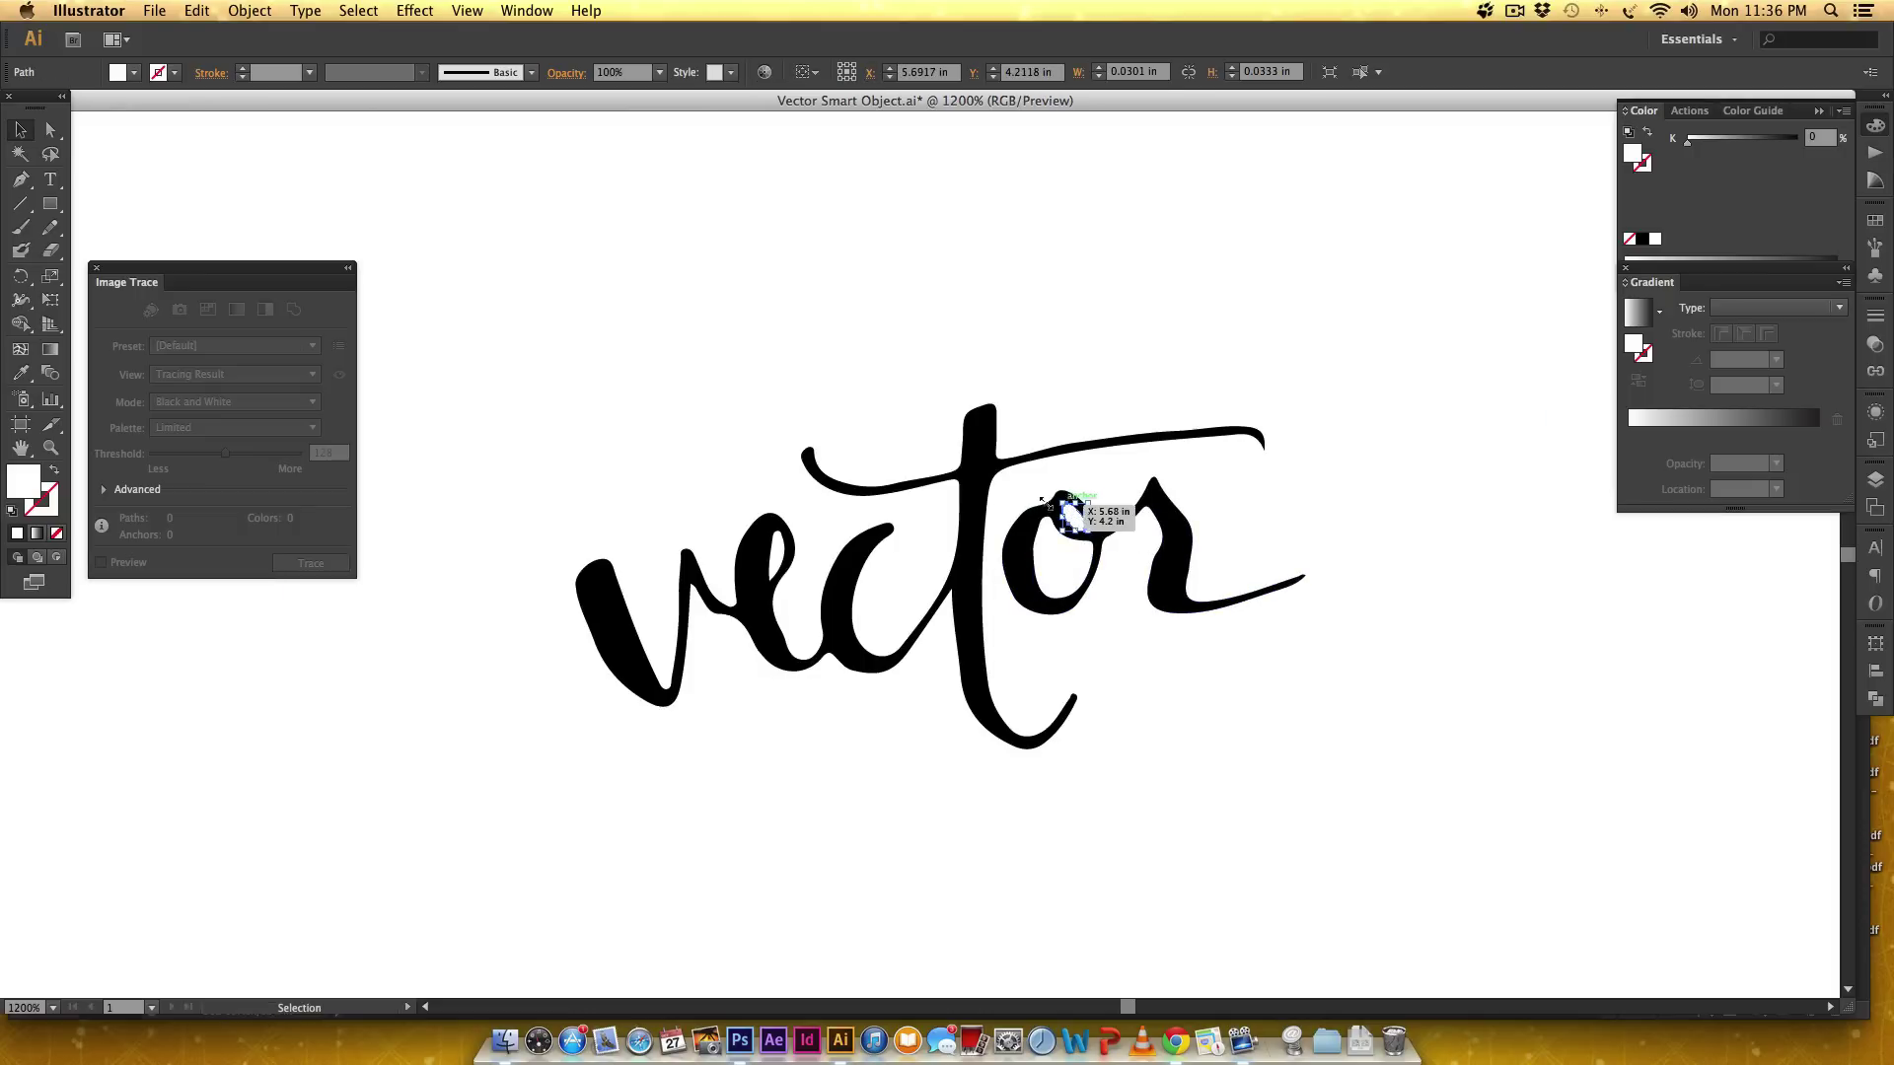
pyautogui.click(776, 542)
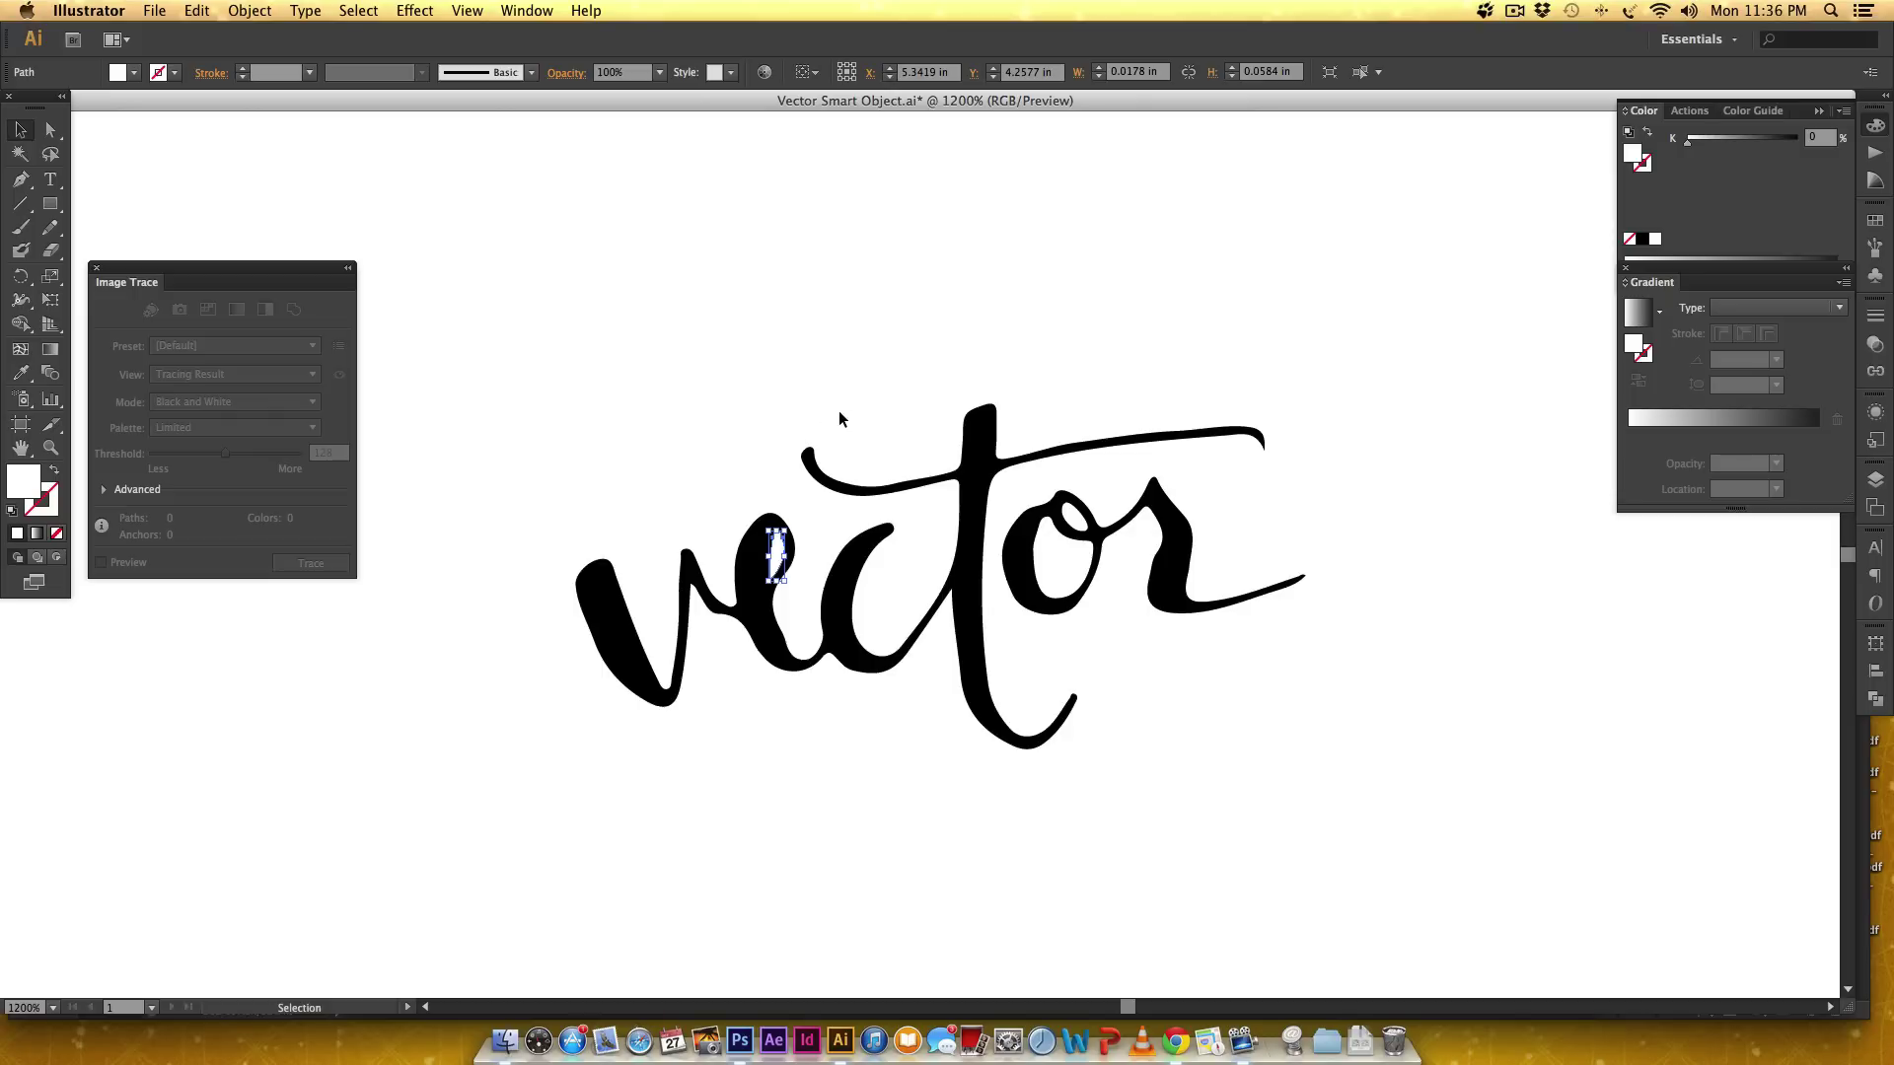
pyautogui.press('Delete')
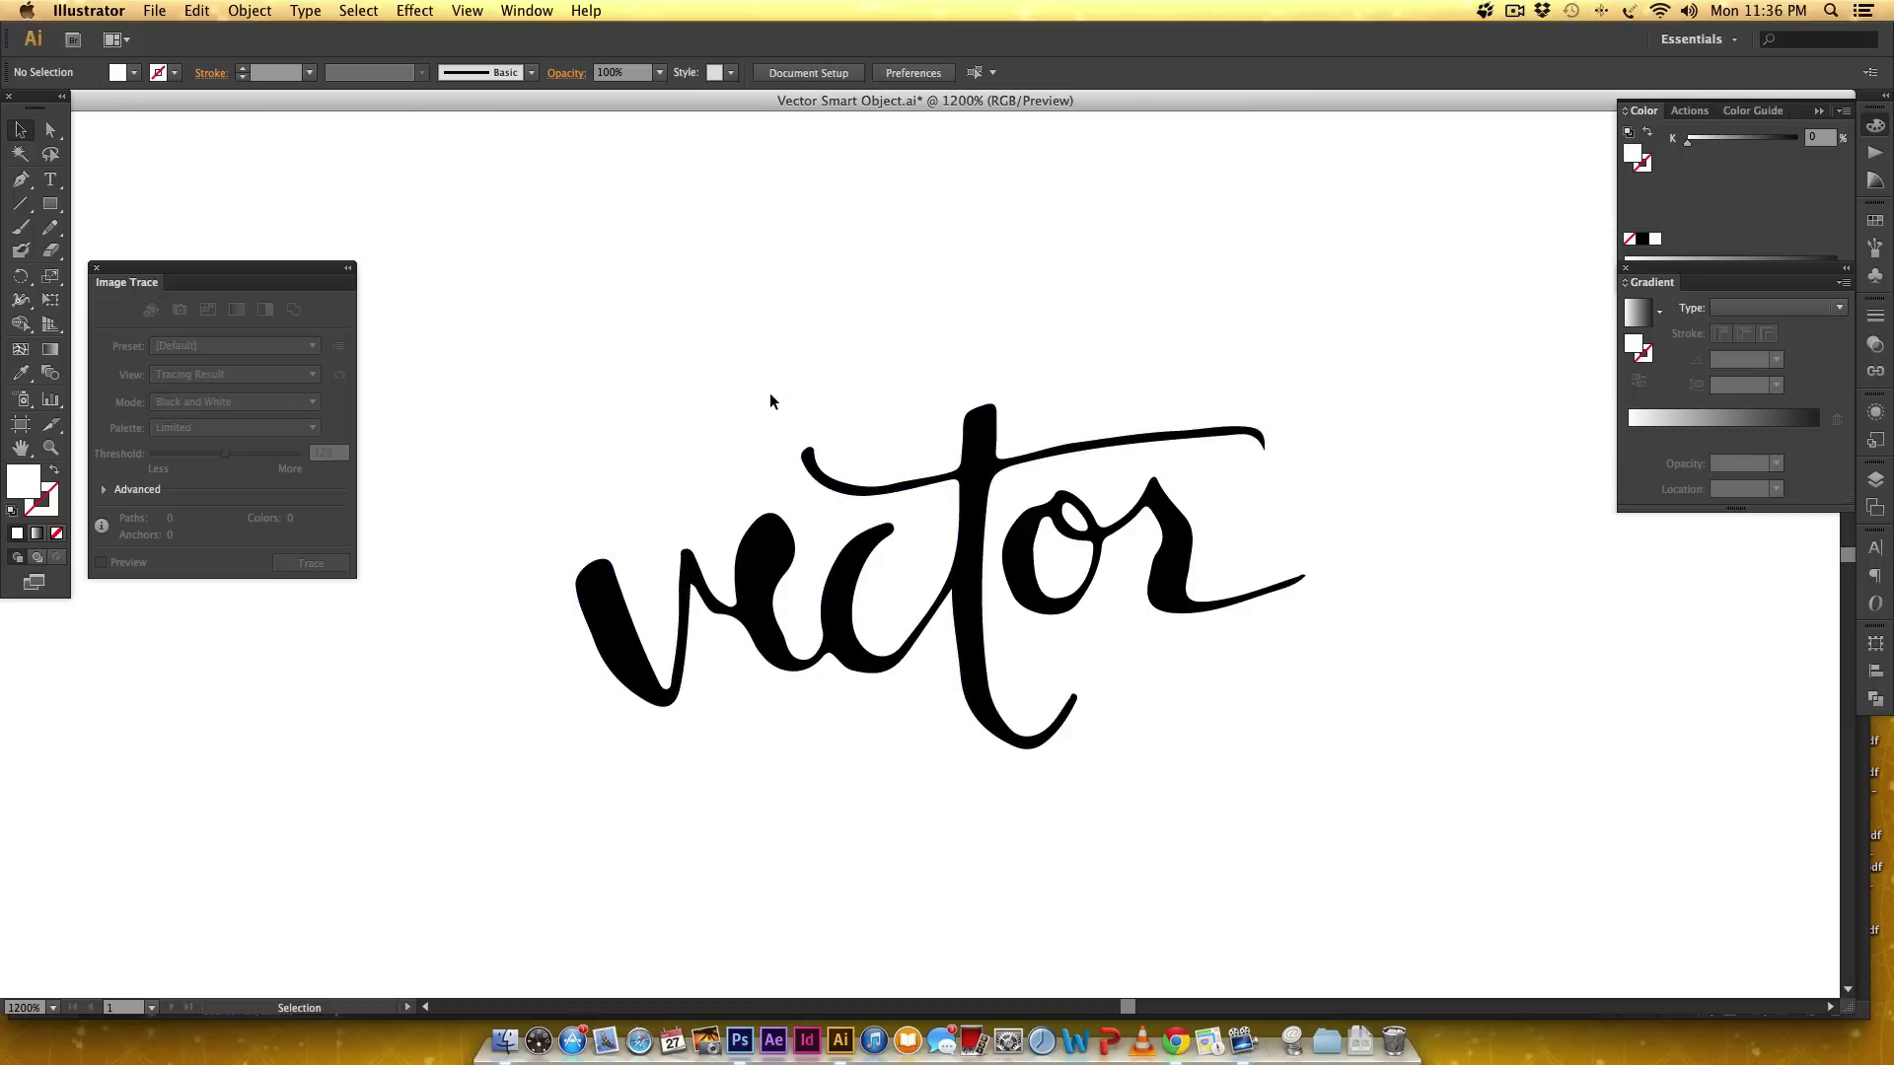
pyautogui.hotkey('ctrl', 'z')
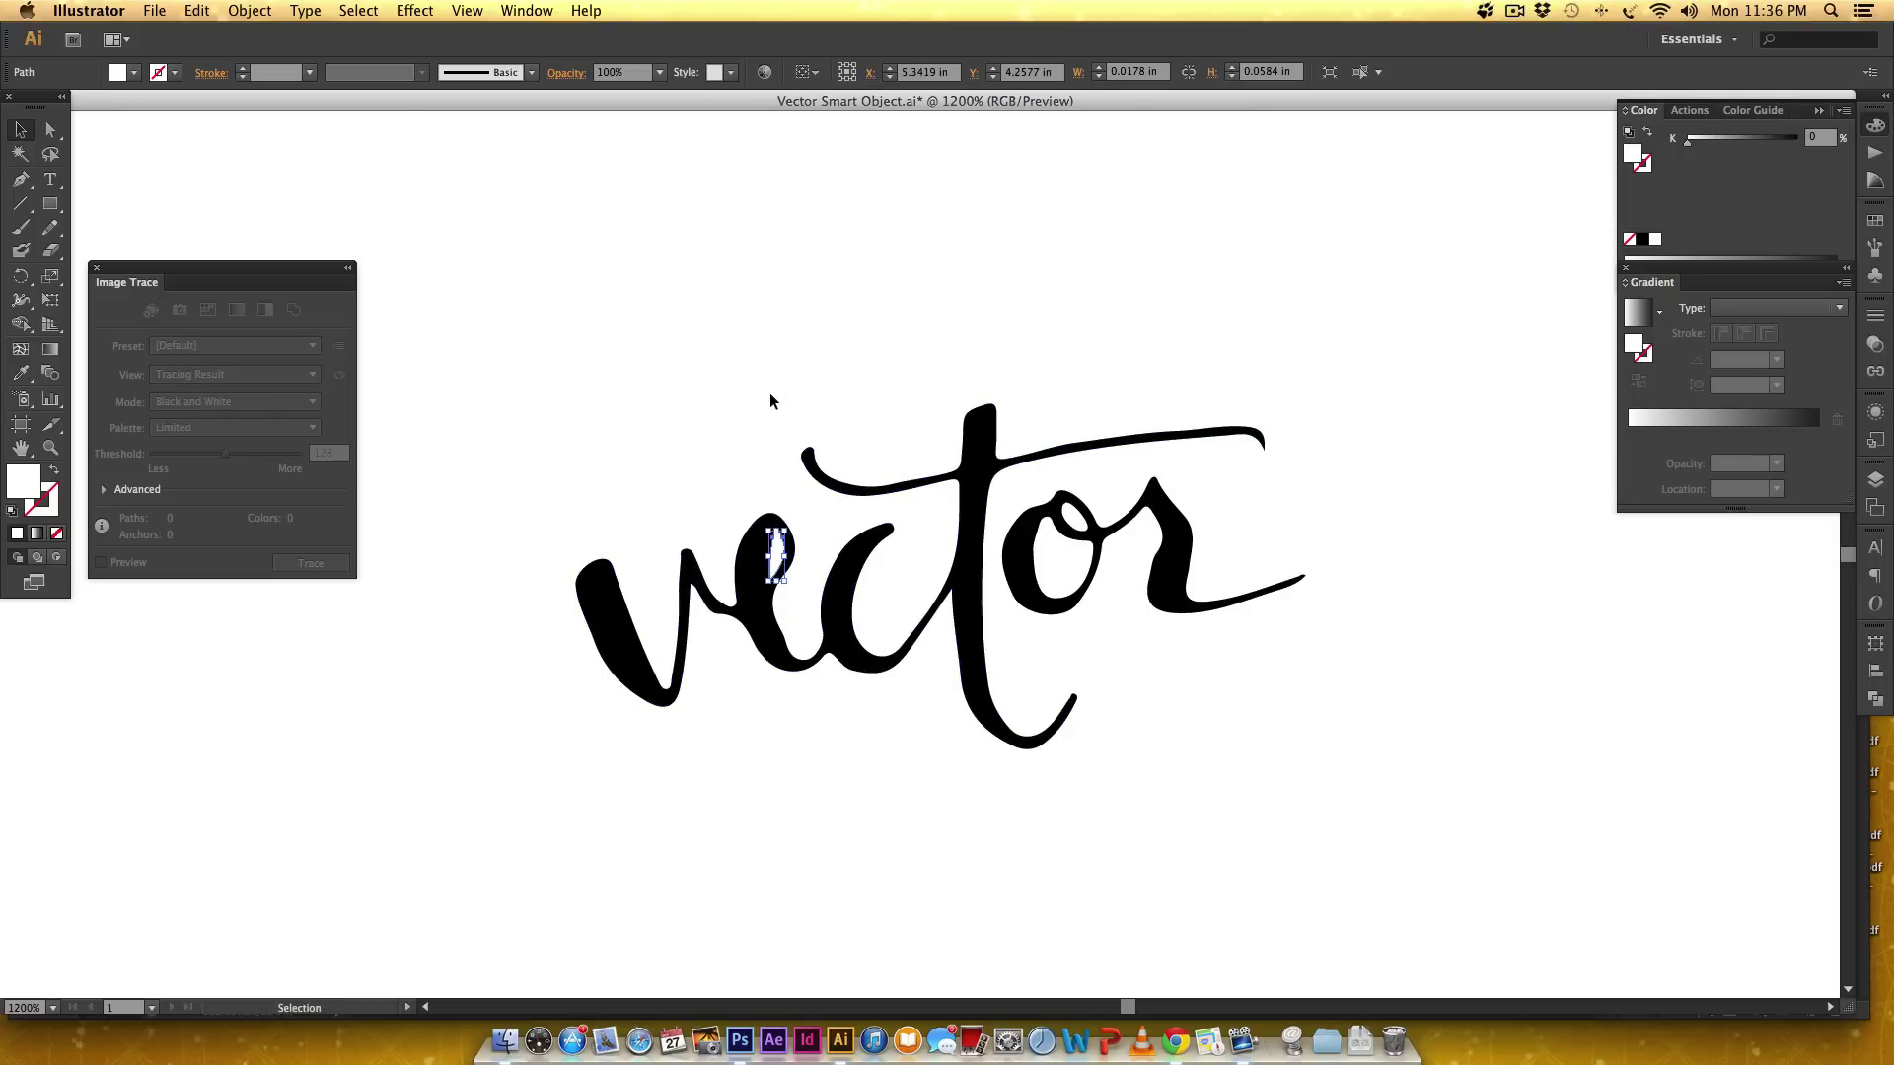
pyautogui.click(744, 390)
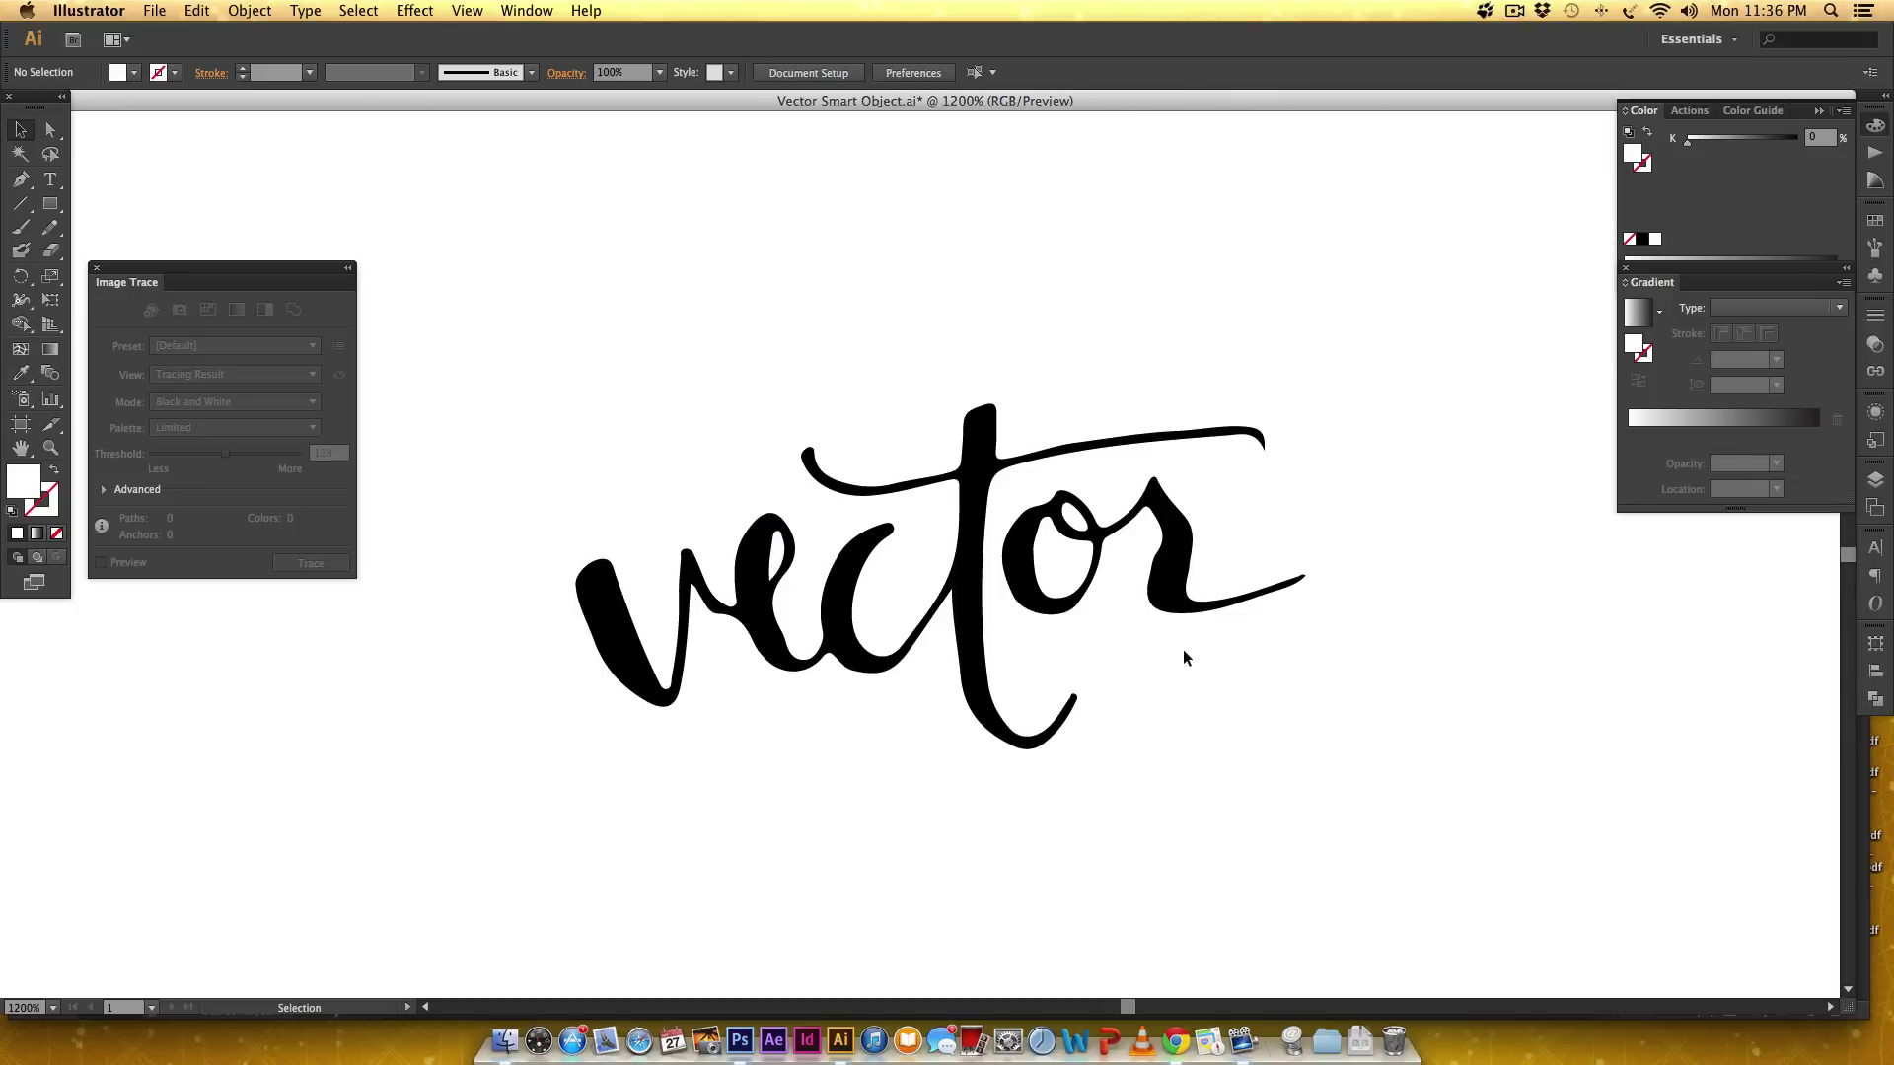
# - Select the whole lettering, including the white inner shapes, and fill it all with the medium blue swatch
pyautogui.moveTo(562, 280)
pyautogui.mouseDown()
pyautogui.moveTo(1276, 845)
pyautogui.moveTo(1366, 823)
pyautogui.mouseUp()
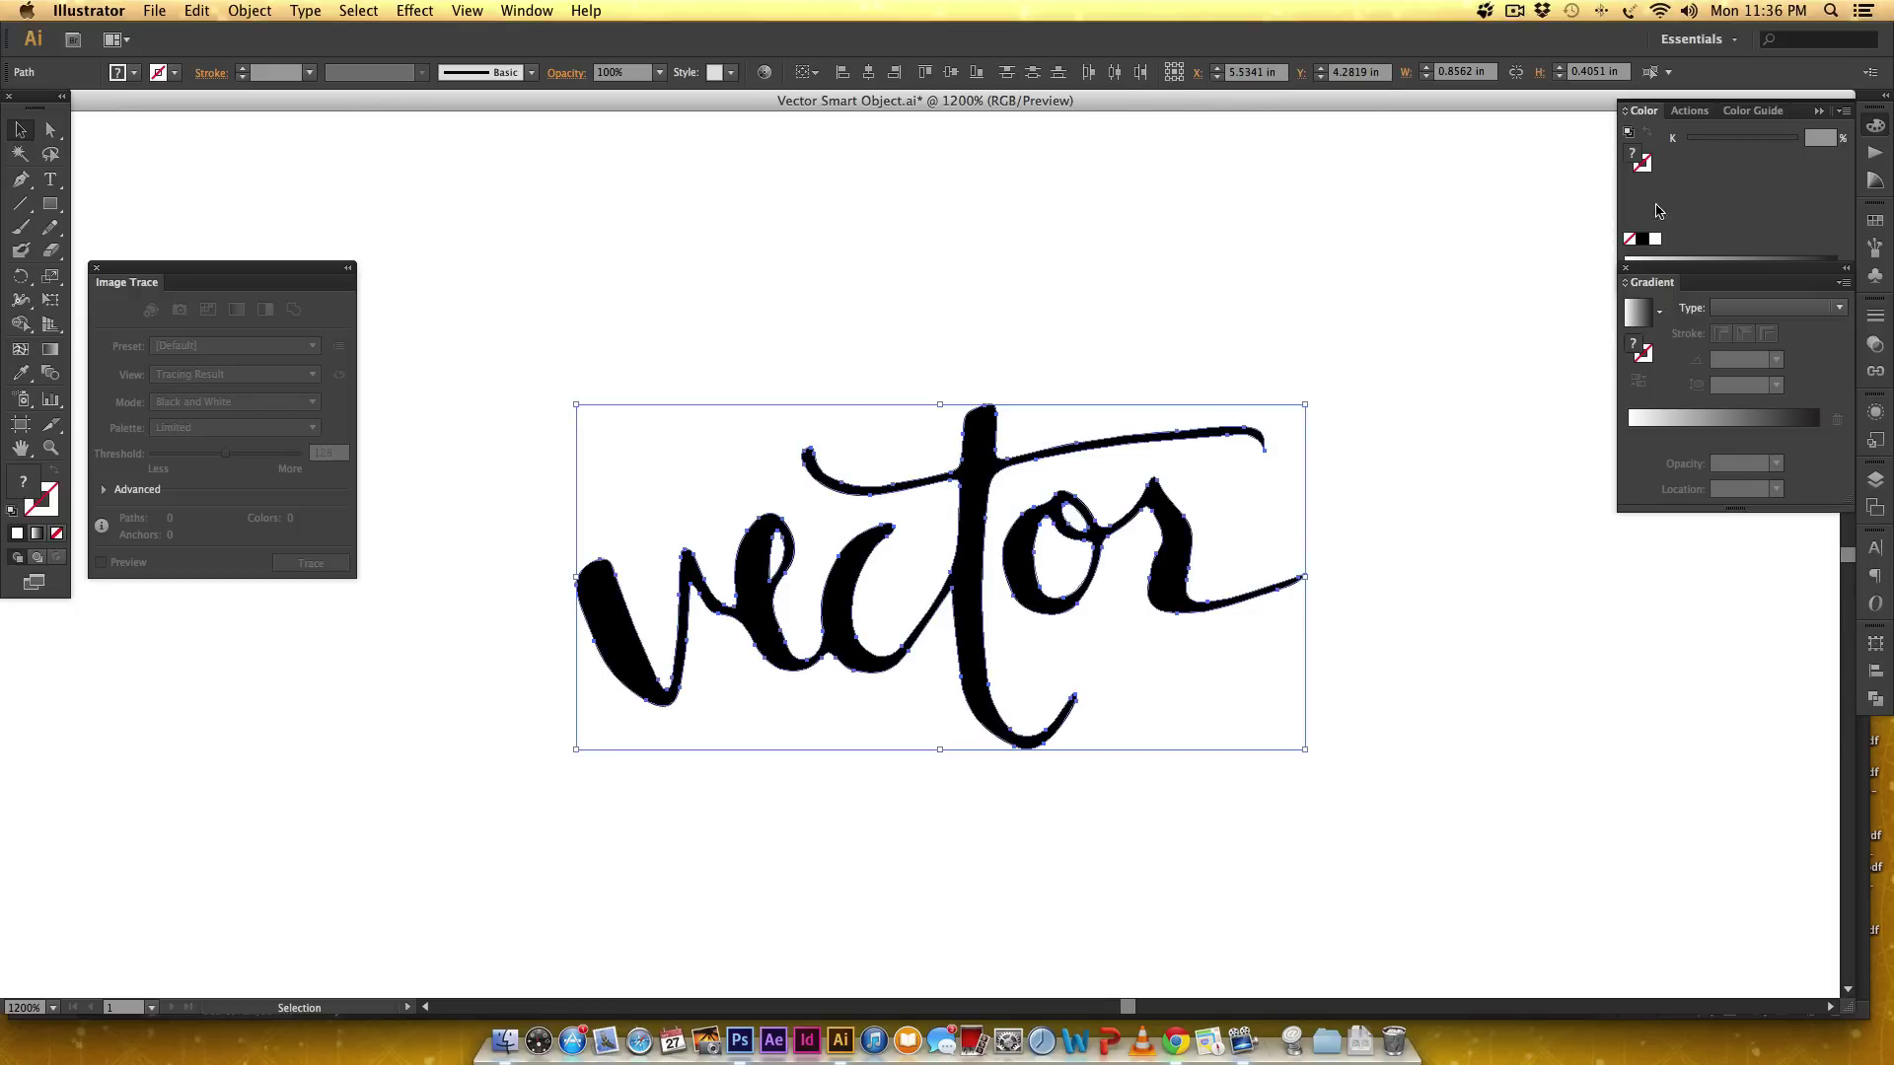
pyautogui.click(1875, 221)
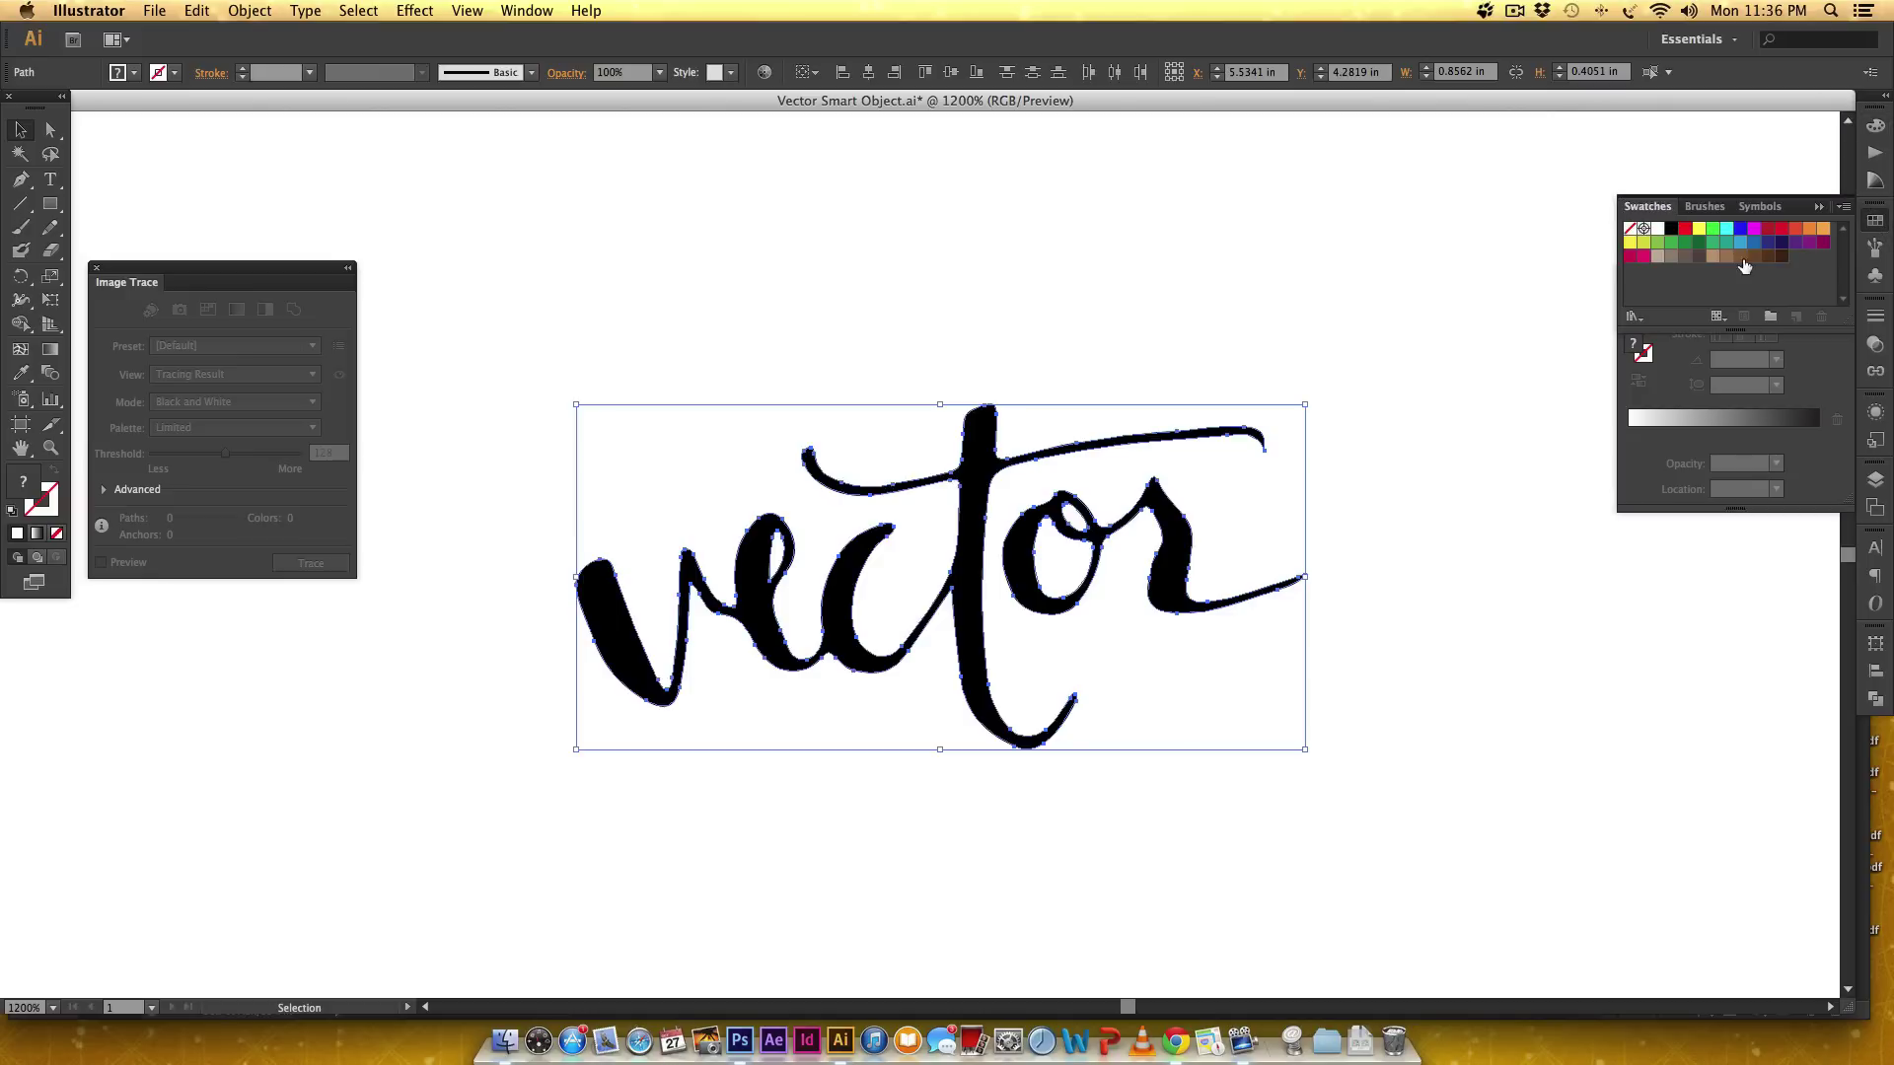
pyautogui.click(1754, 244)
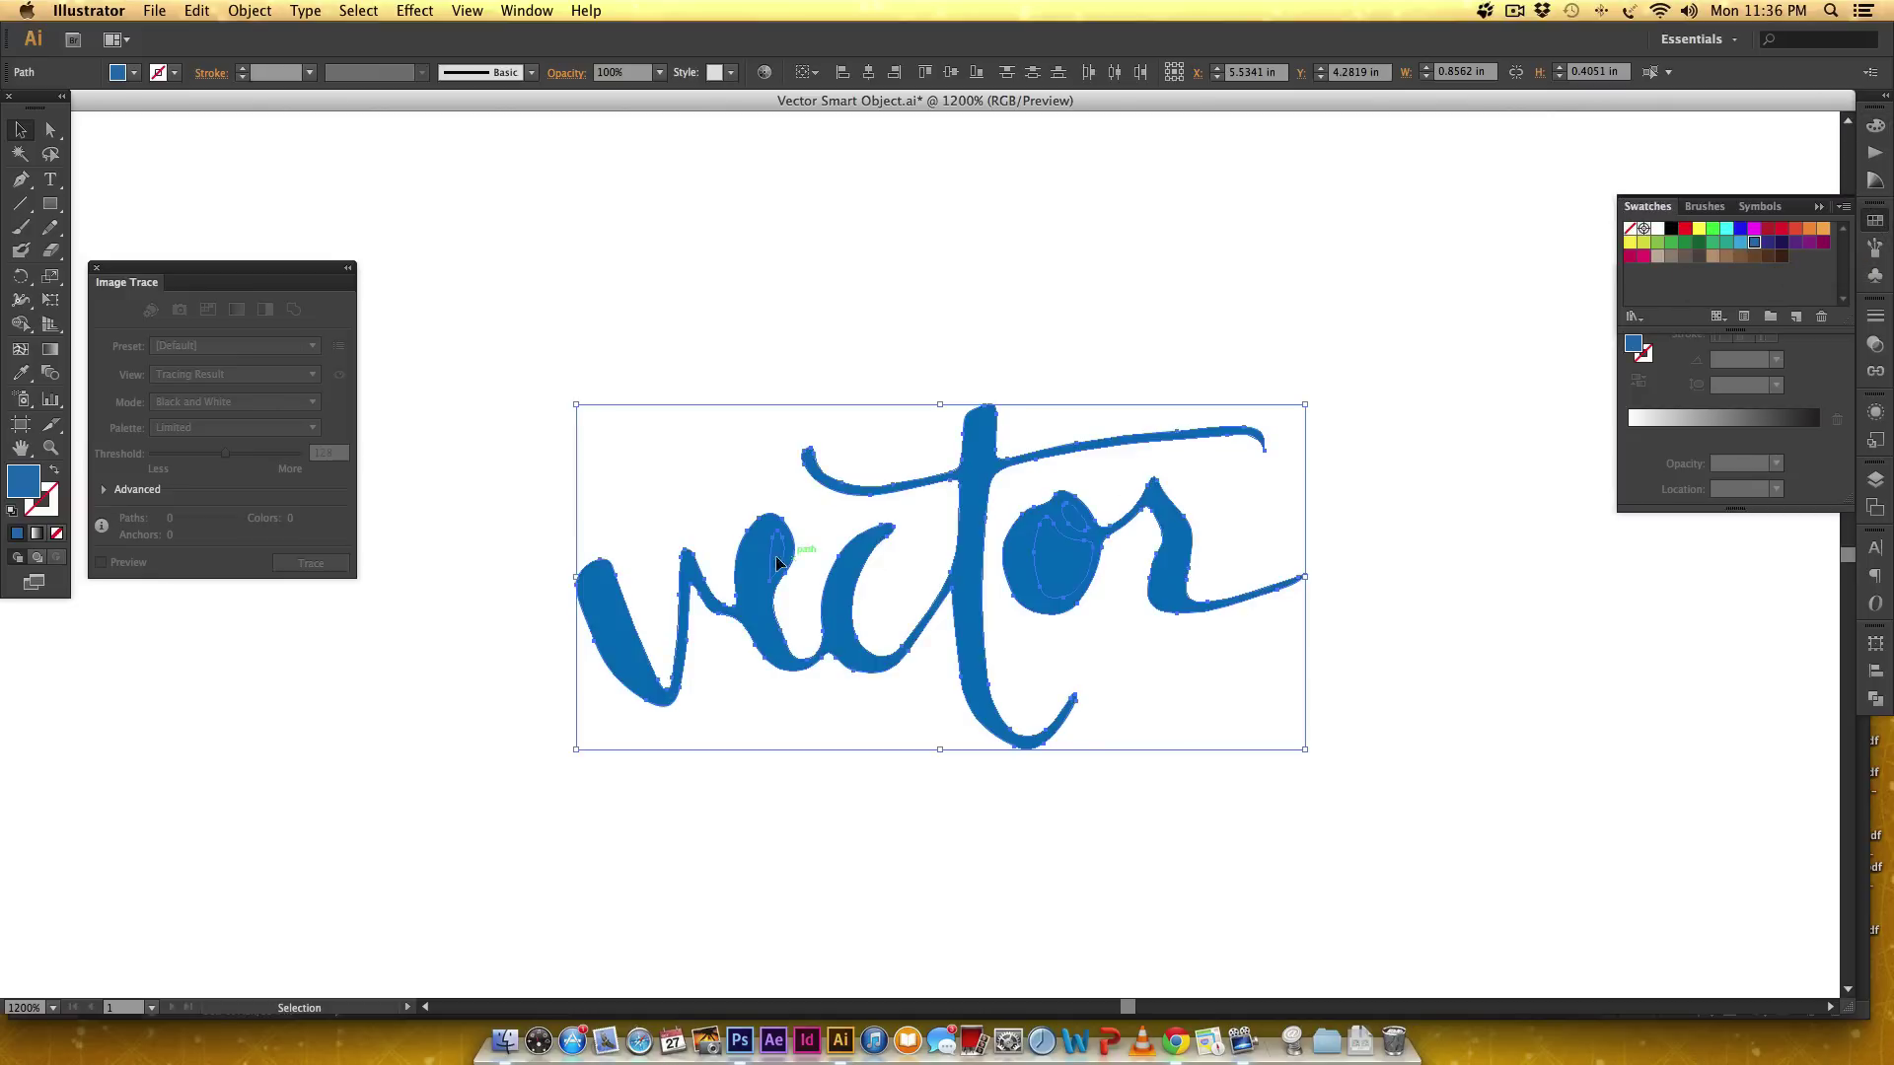
# - Split the overlapping lettering shapes with the Pathfinder Divide operation and ungroup the pieces
pyautogui.click(1875, 698)
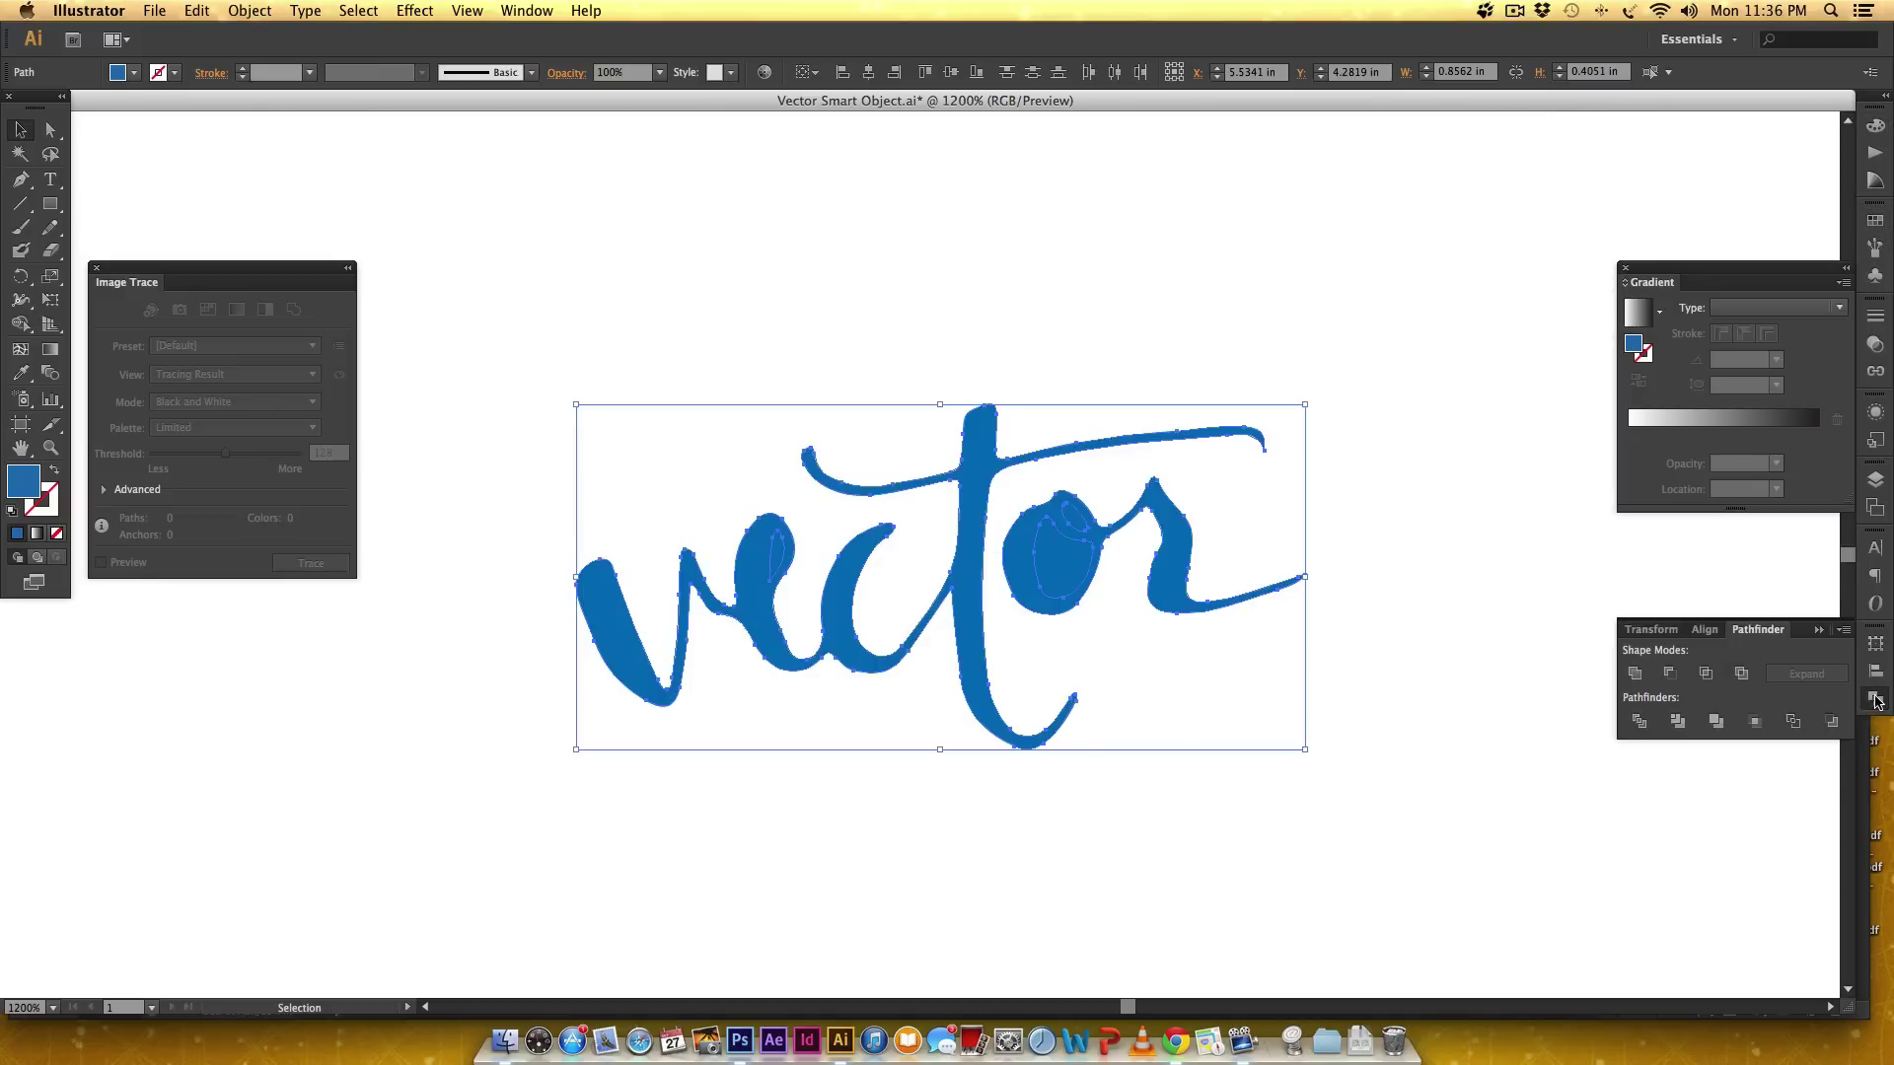
pyautogui.click(512, 13)
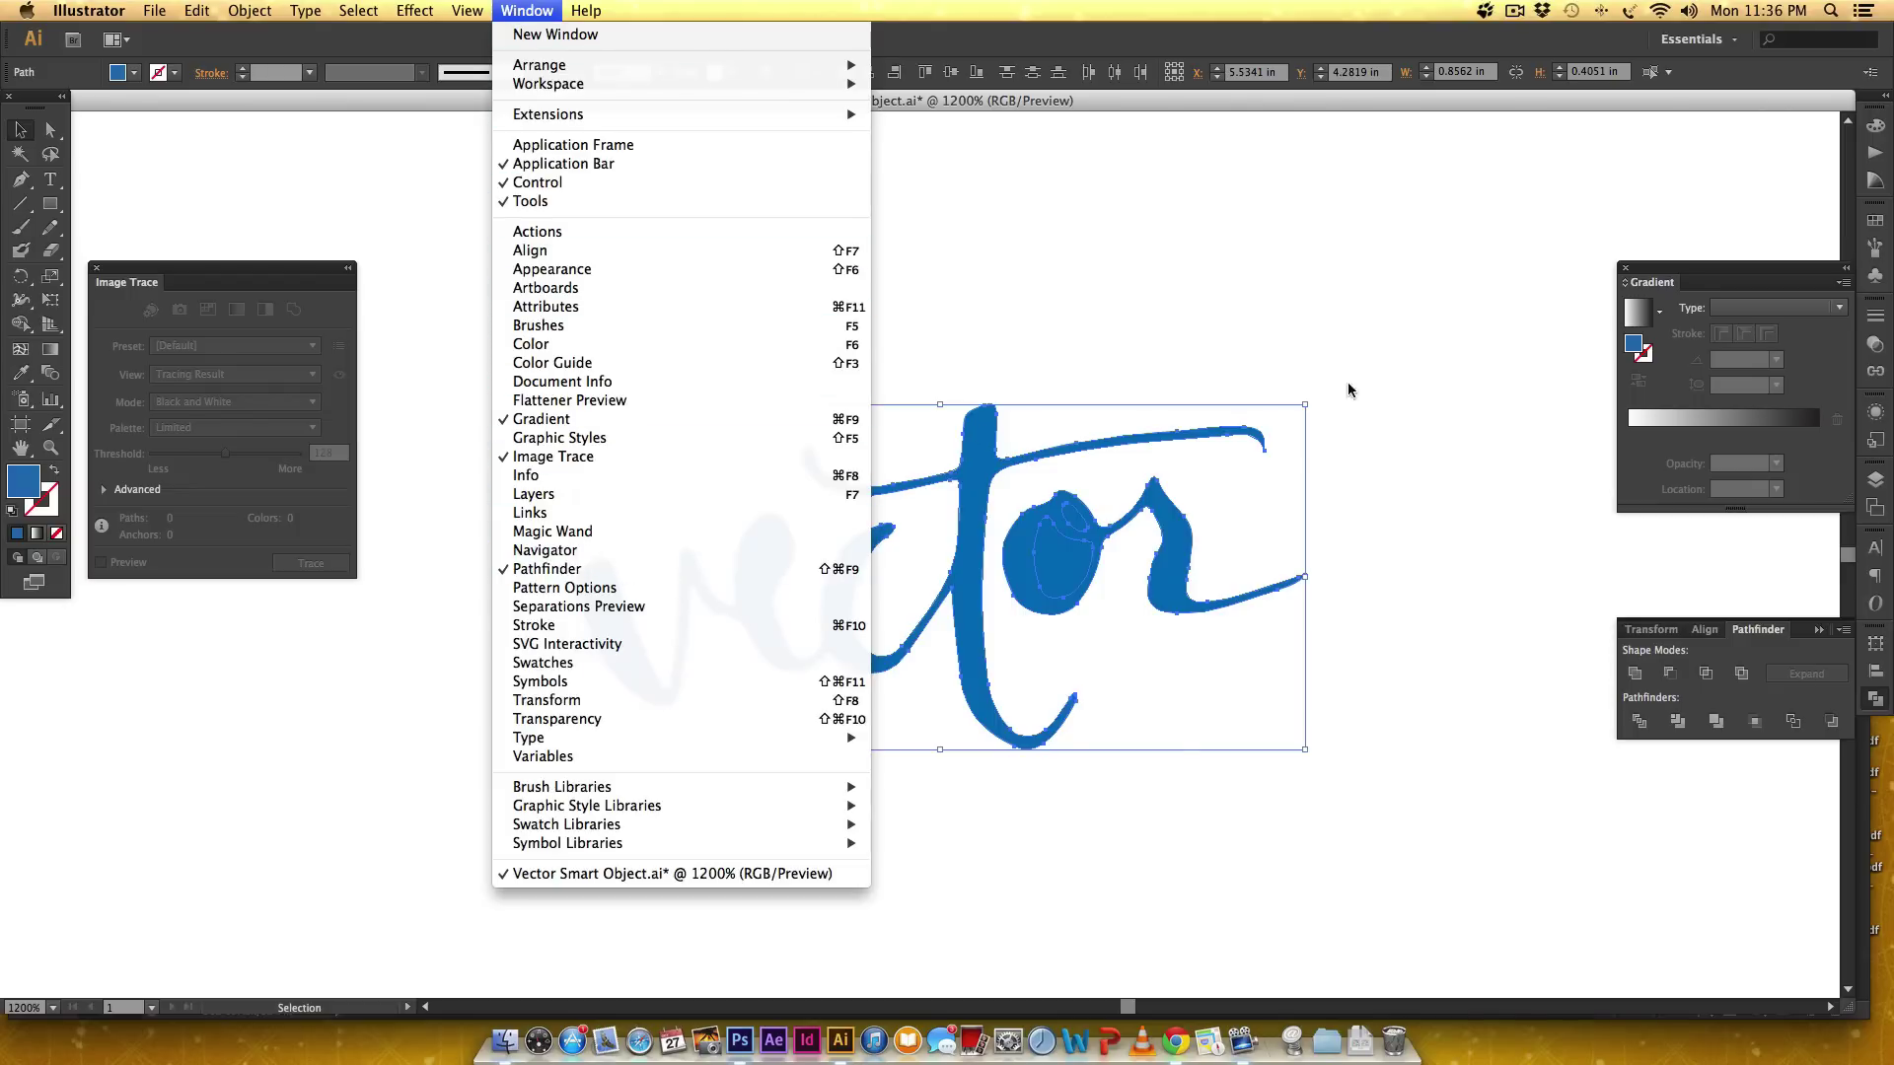
pyautogui.click(1576, 518)
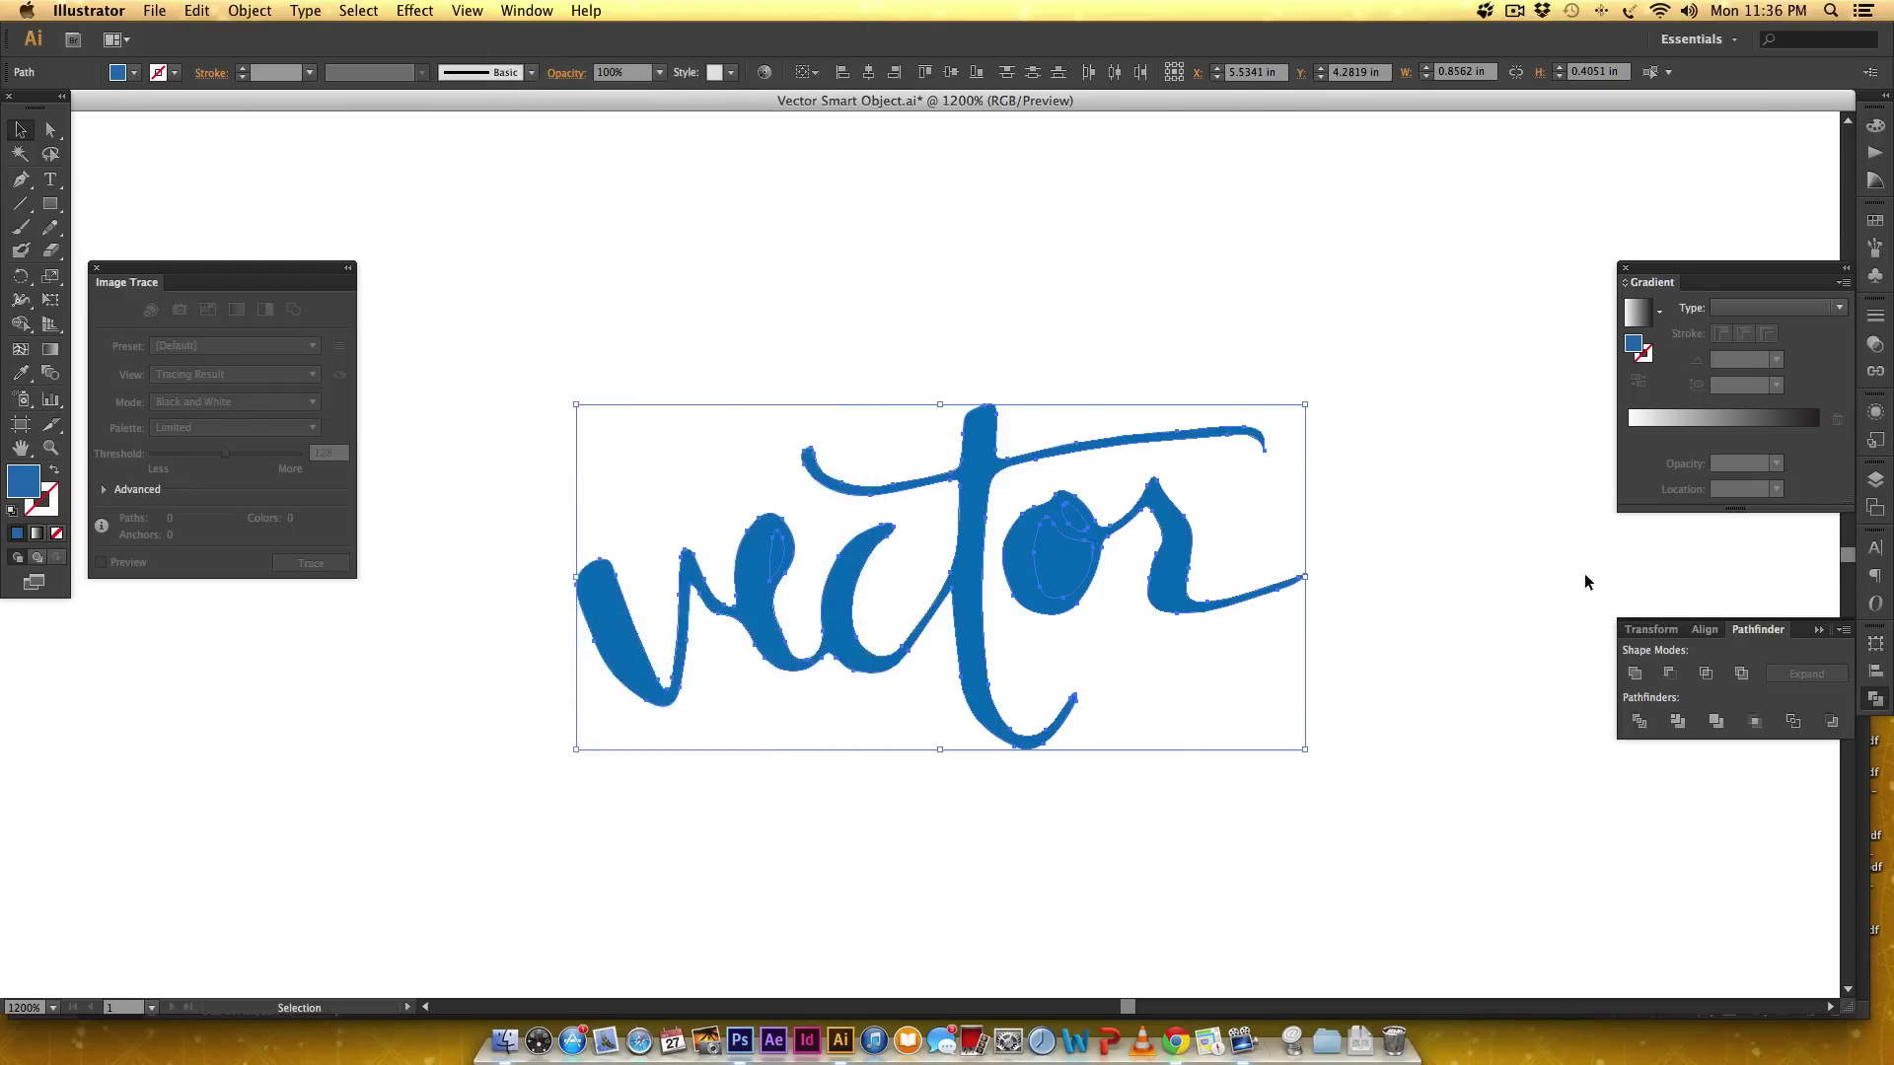
pyautogui.click(1639, 723)
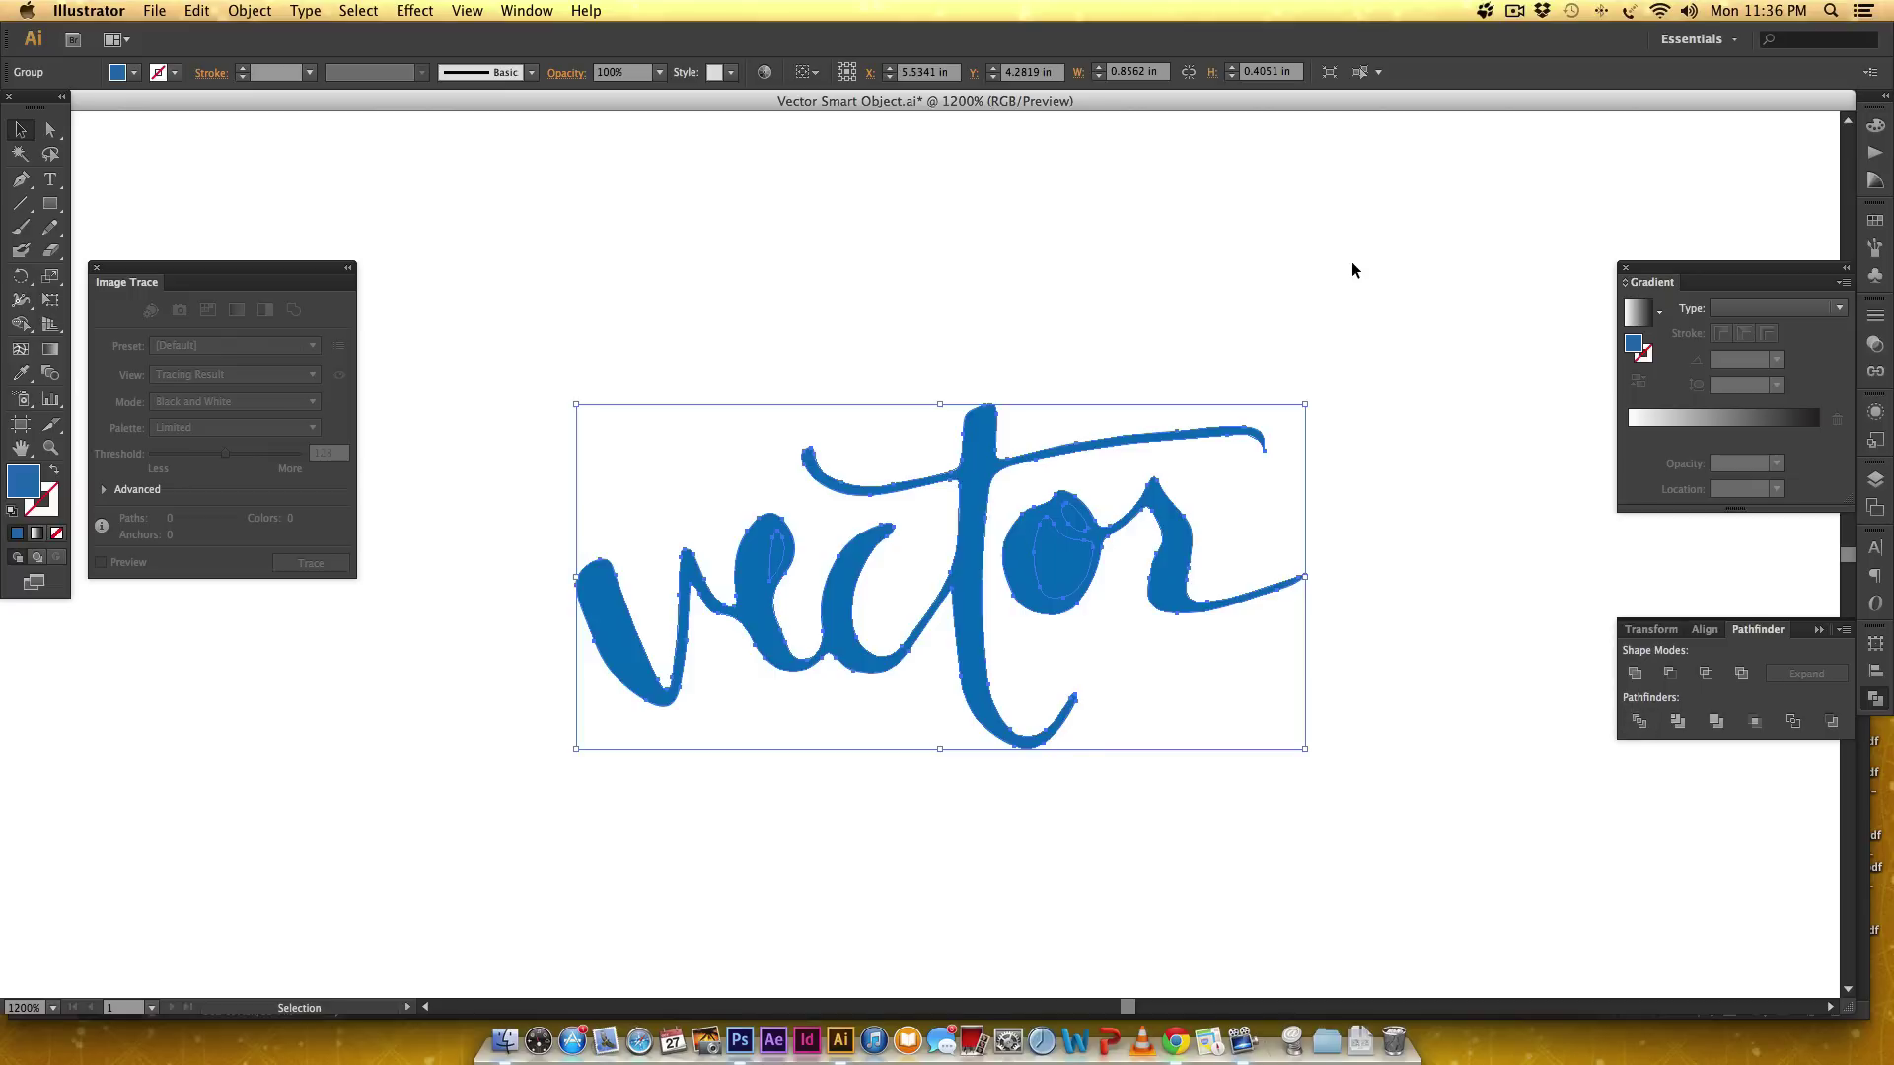
pyautogui.press('super+shift+g')
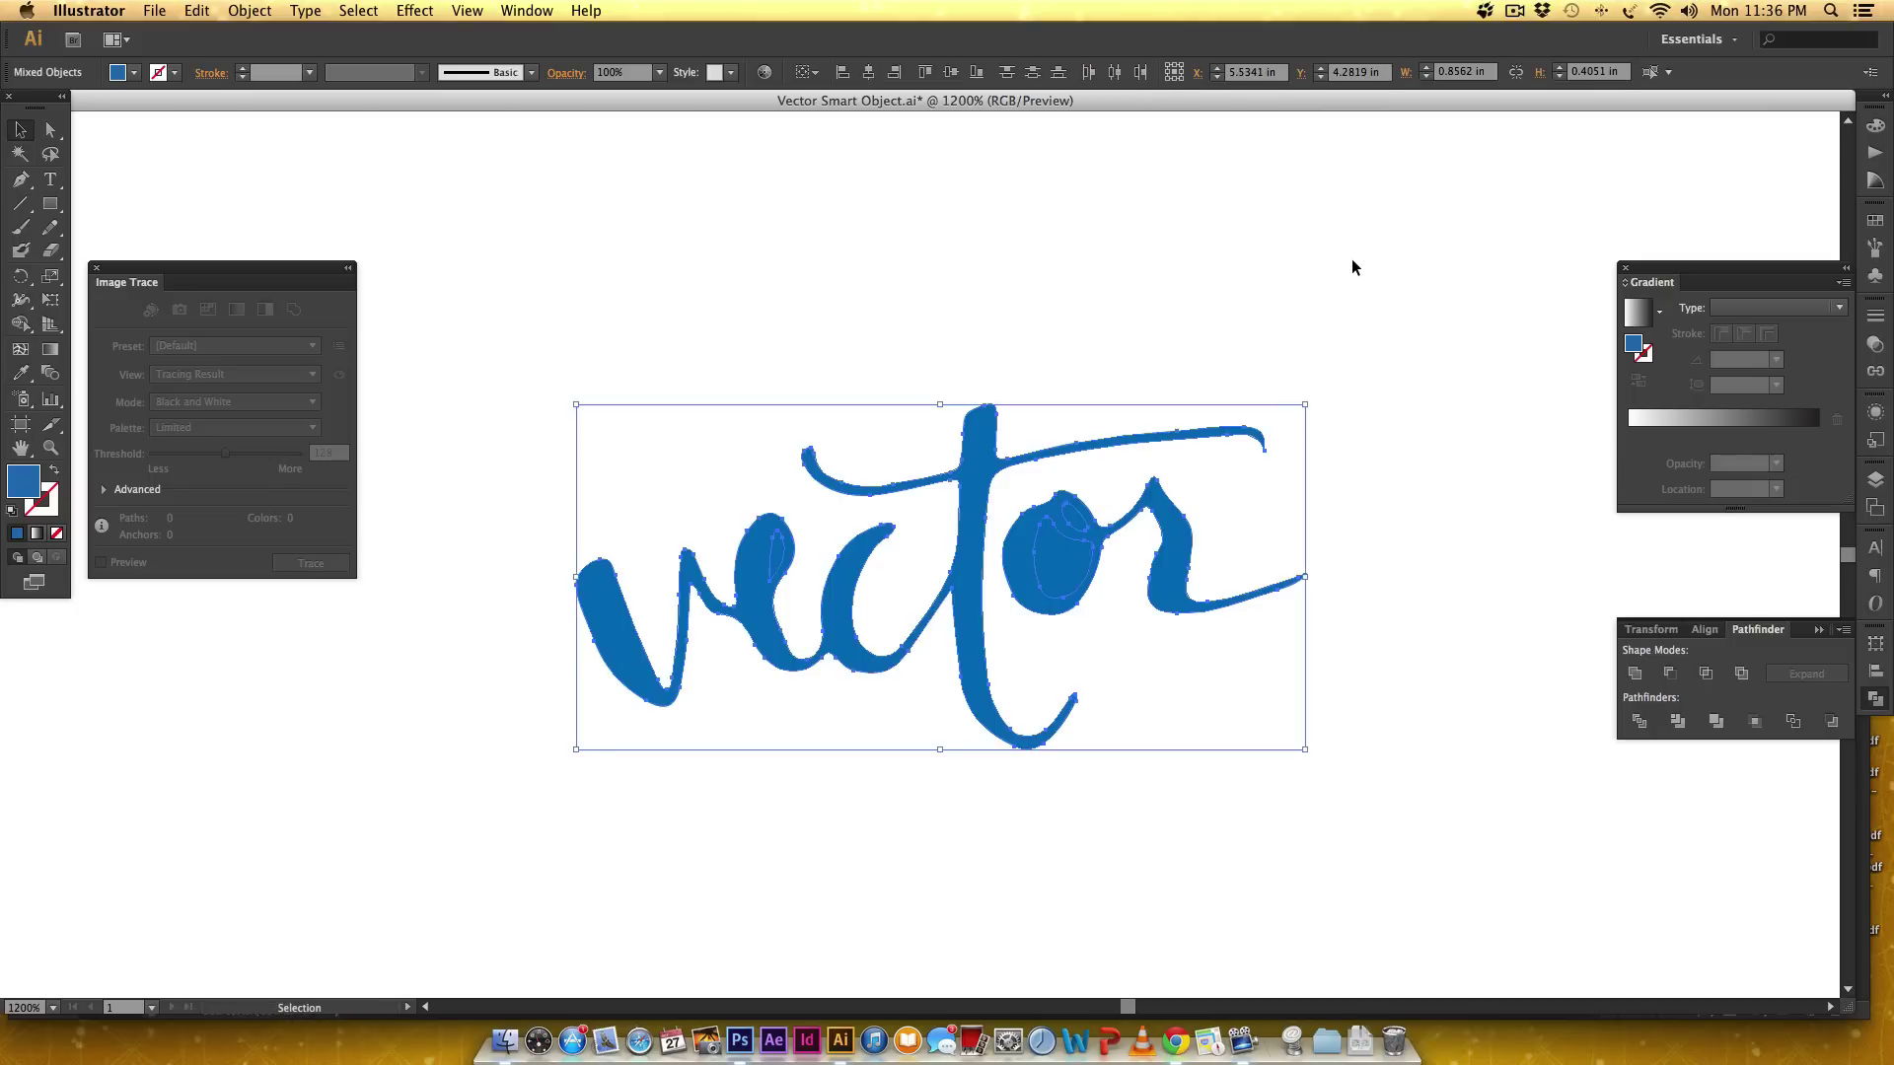
# - Delete the separated inner shapes of the o and the e so that their openings are cut out
pyautogui.click(1232, 450)
pyautogui.click(1069, 560)
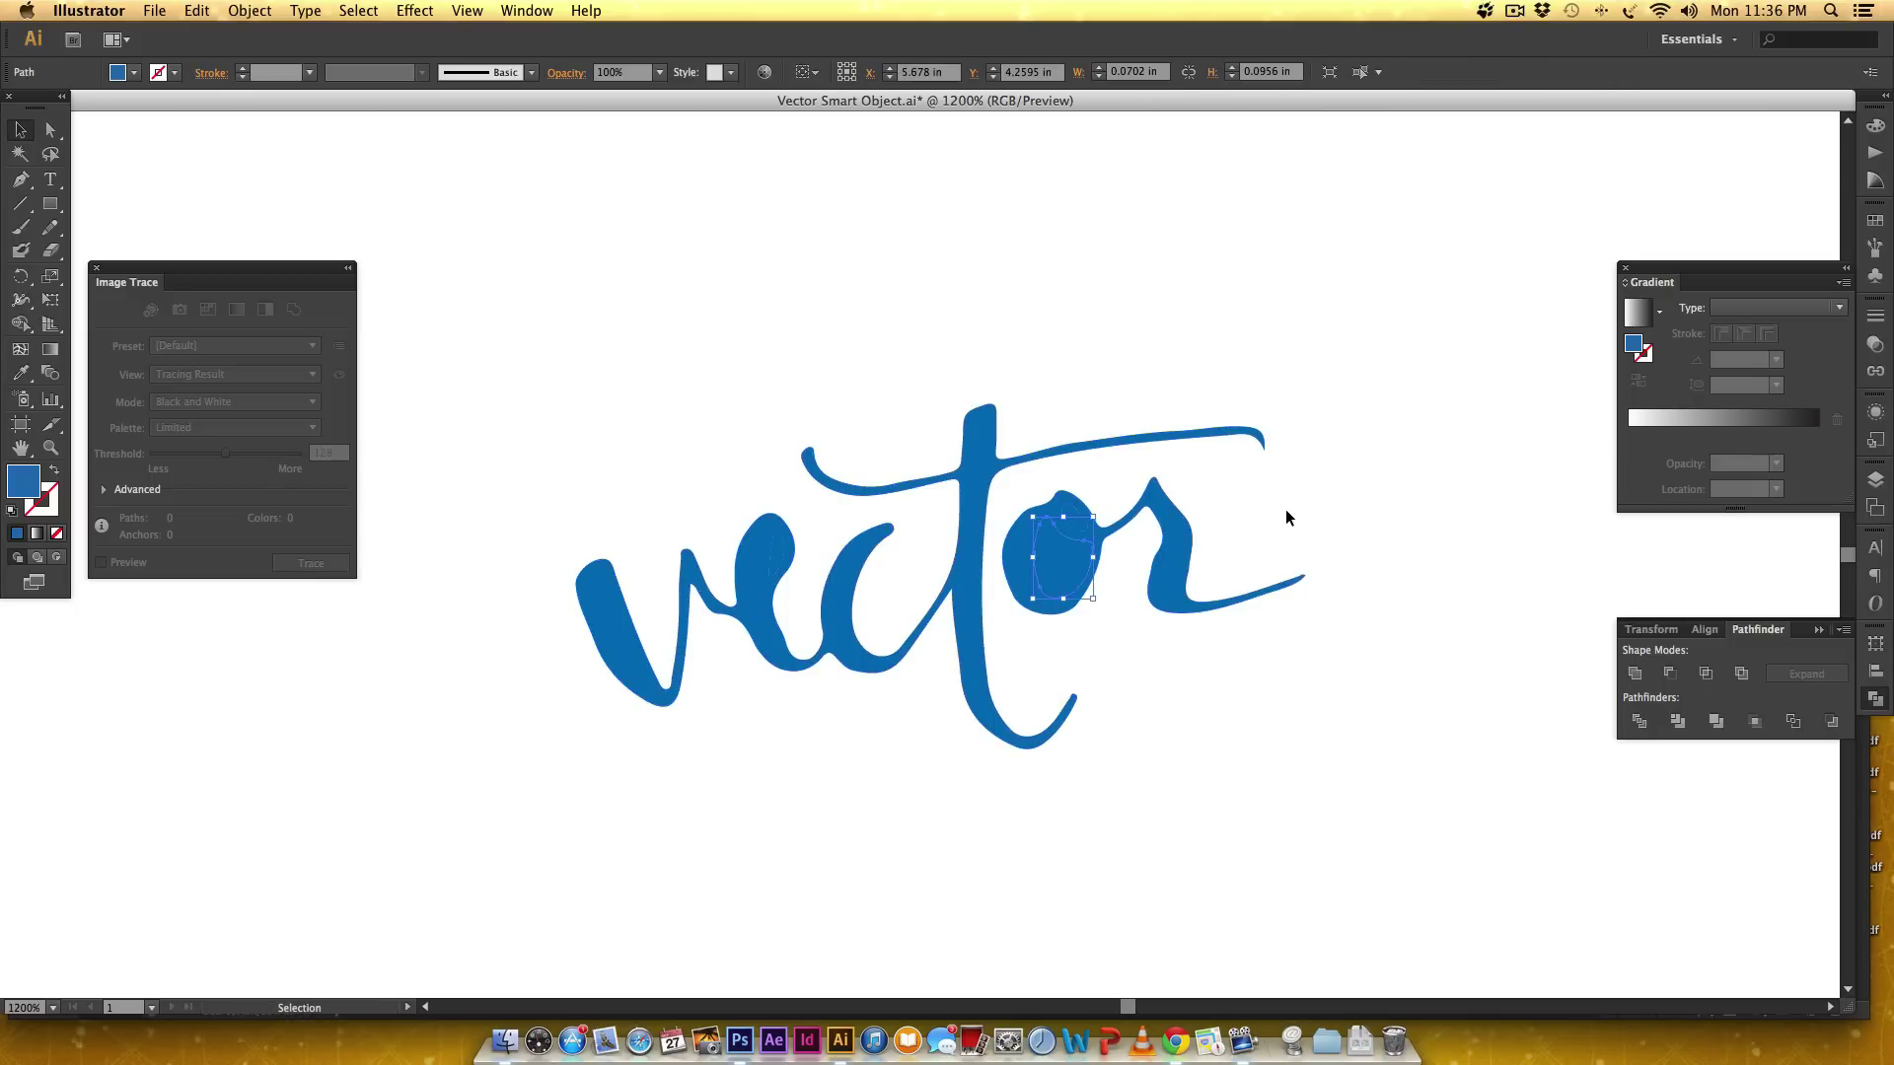
pyautogui.press('Delete')
pyautogui.click(782, 543)
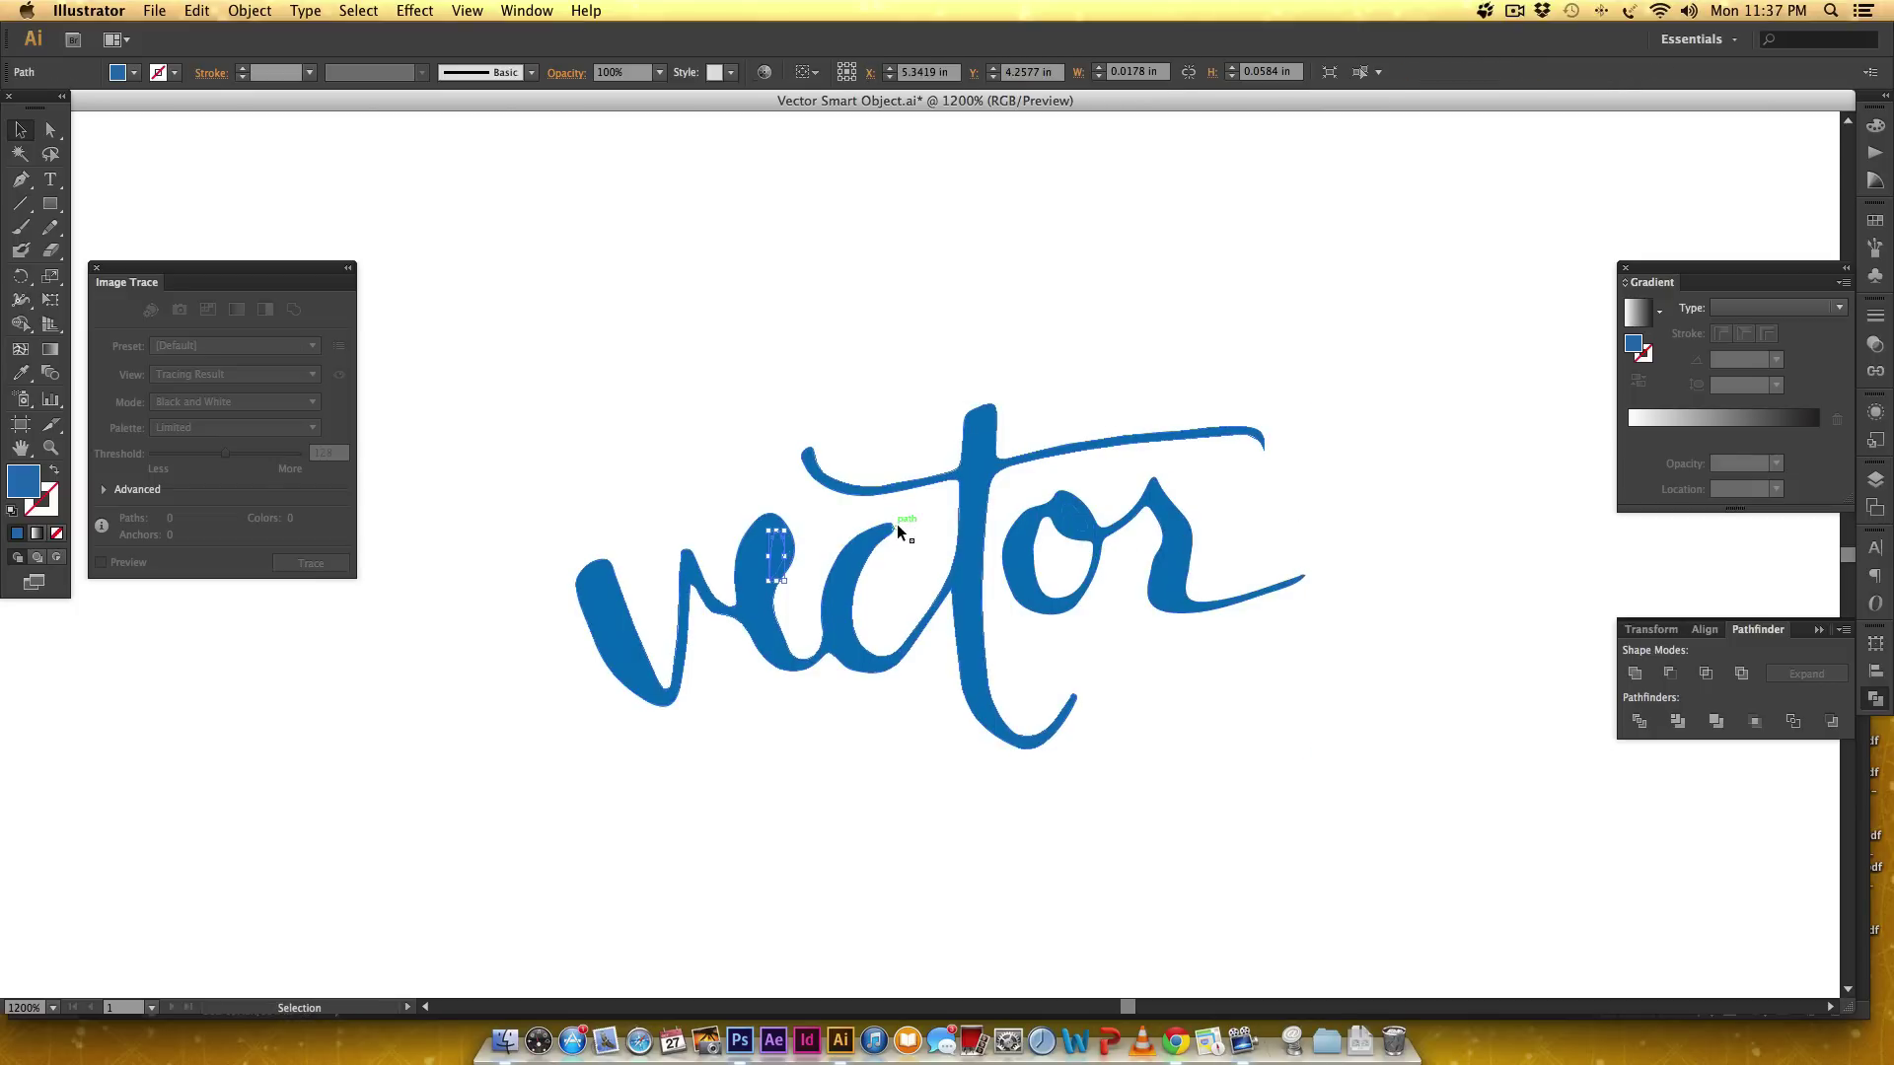
pyautogui.press('Delete')
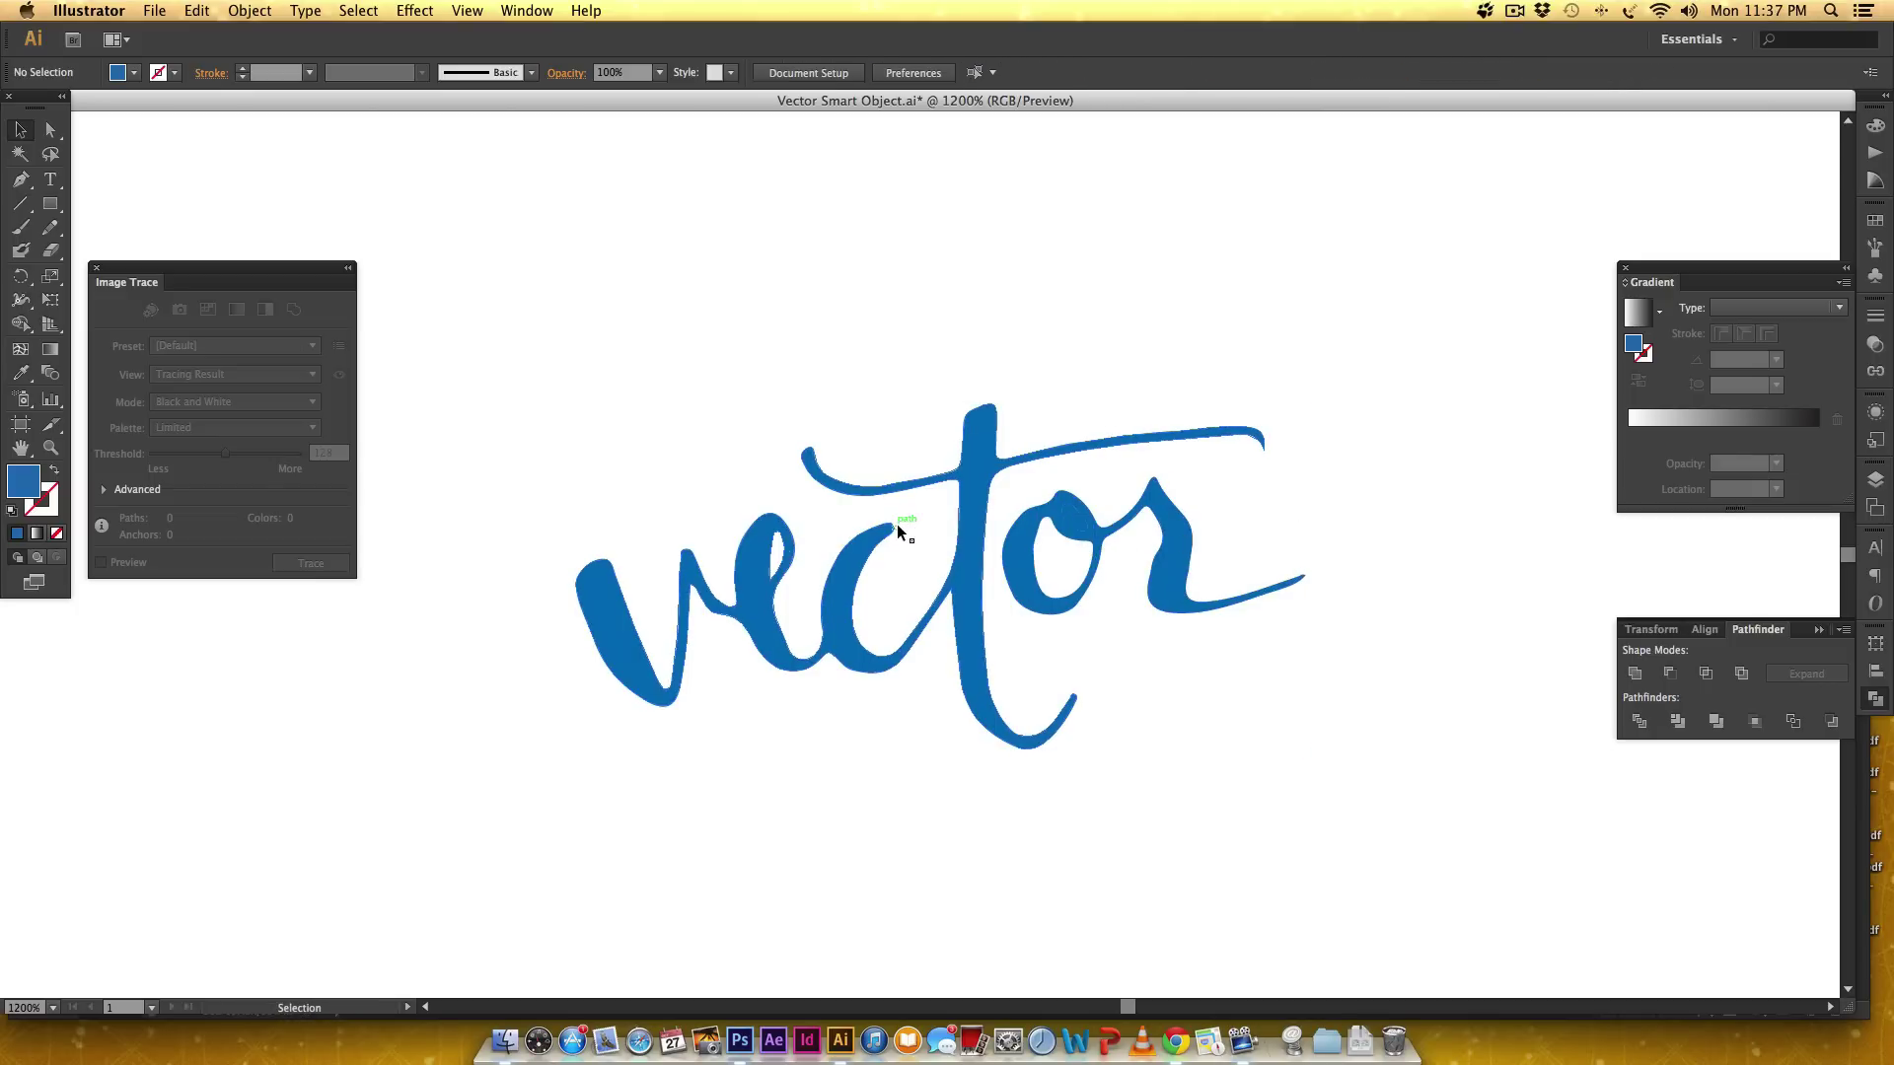
pyautogui.click(1076, 521)
pyautogui.press('Delete')
pyautogui.click(1036, 554)
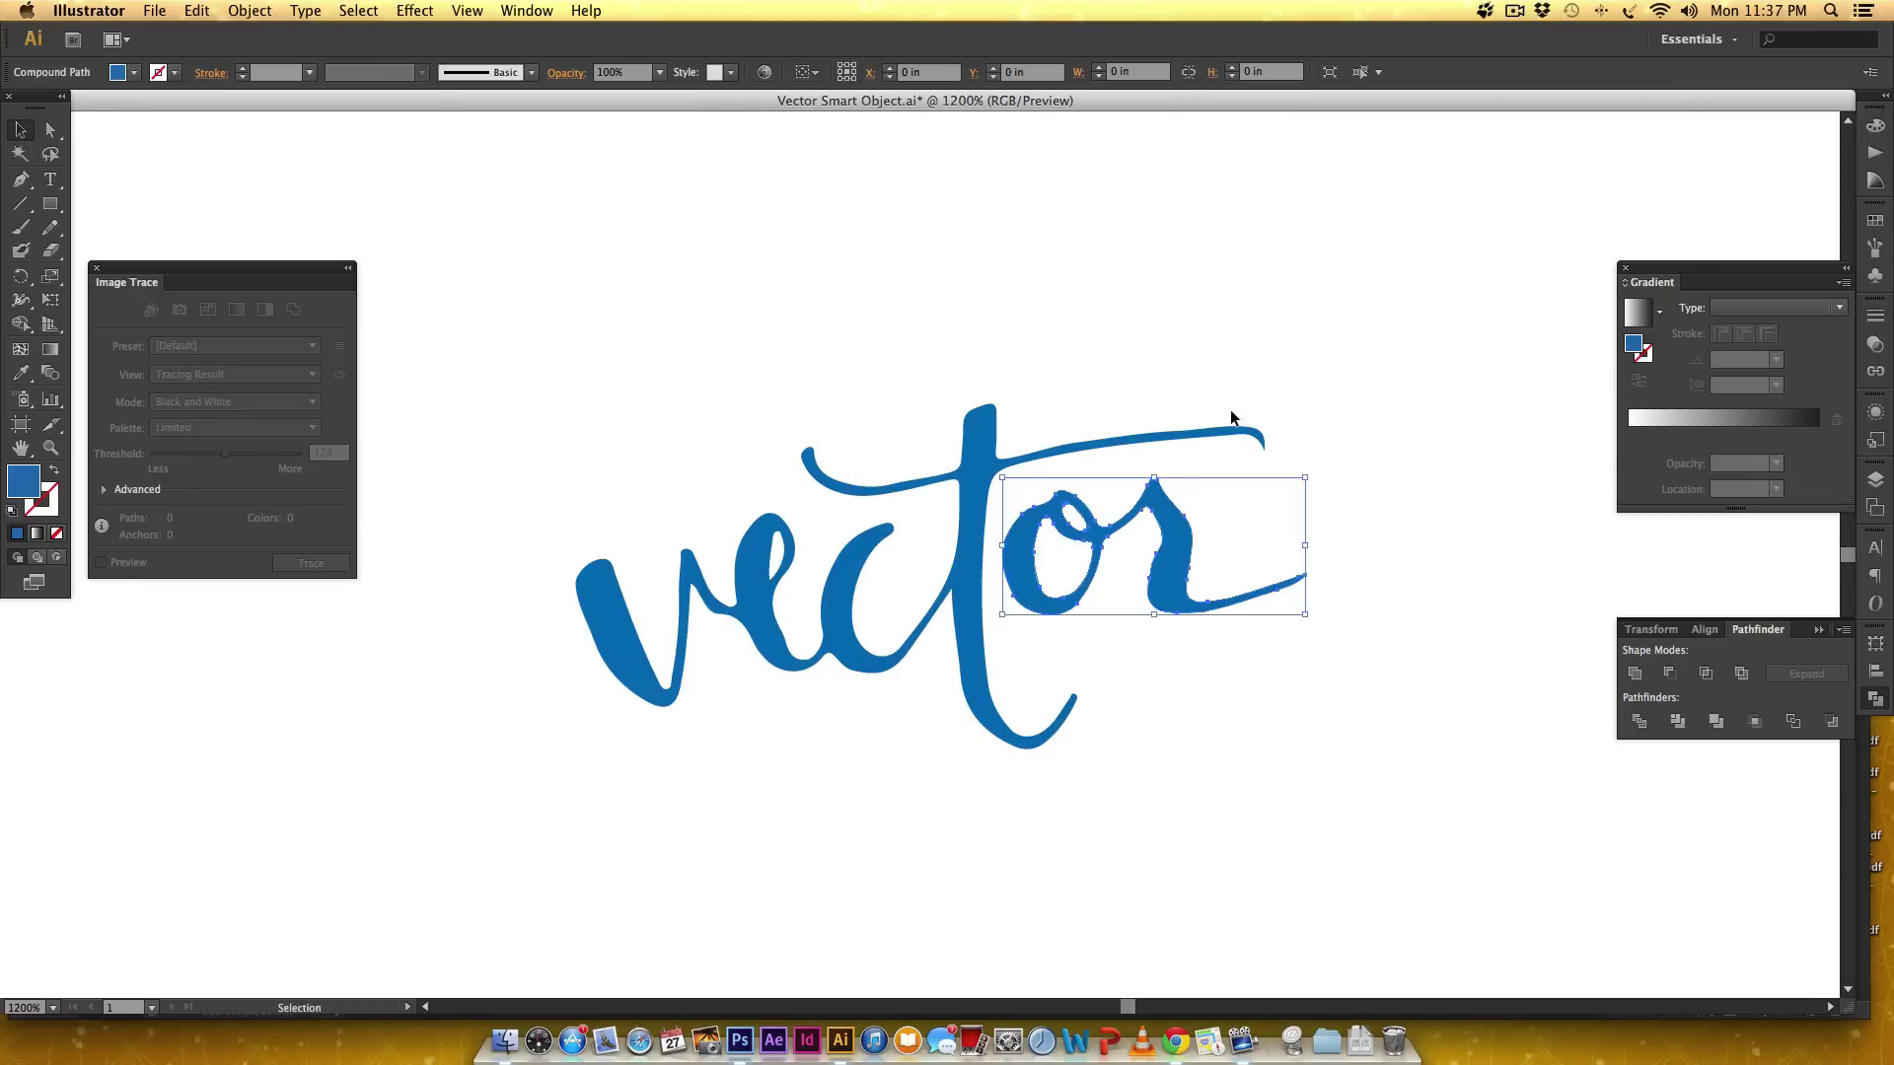
pyautogui.press('Delete')
# - Test the cut-out letter openings against a dark navy rectangle about 1.0 × 0.48 in behind the lettering, and delete the rectangle
pyautogui.press('m')
pyautogui.moveTo(1367, 353); pyautogui.dragTo(510, 763)
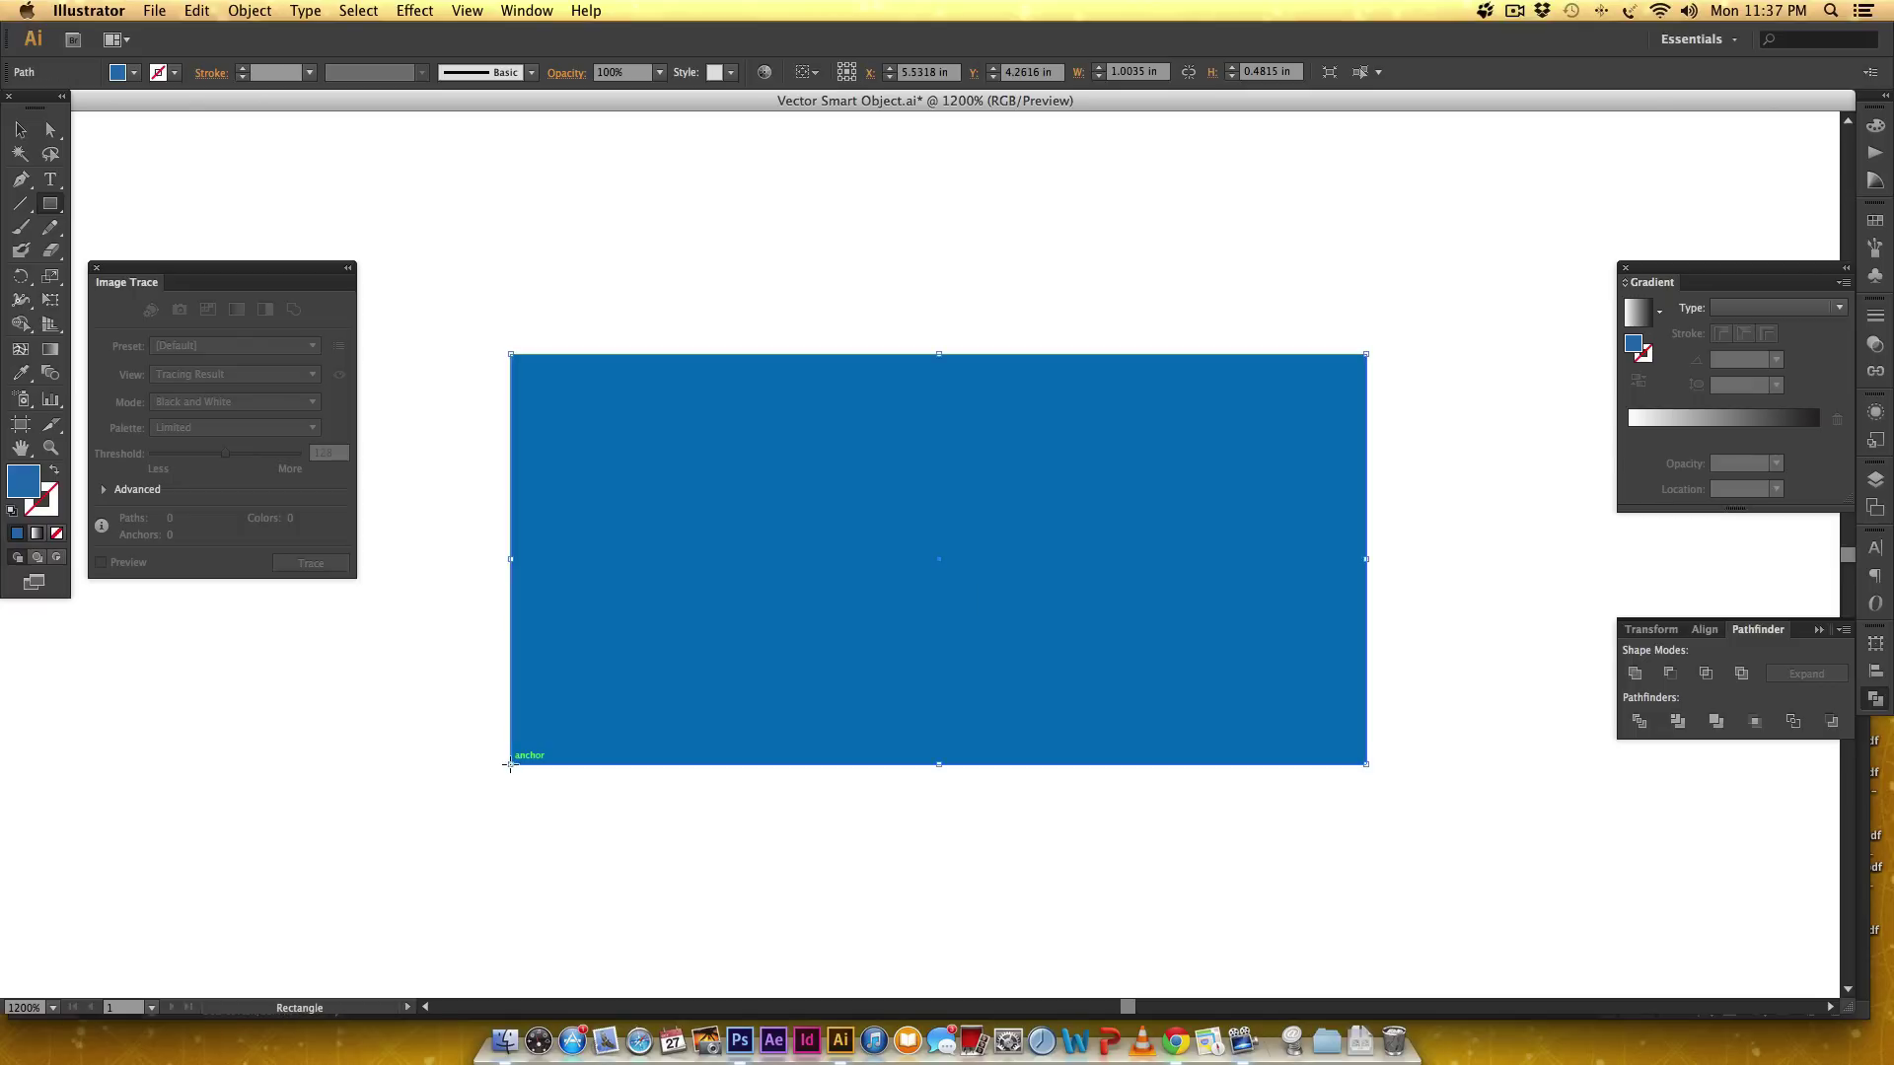
pyautogui.click(1875, 220)
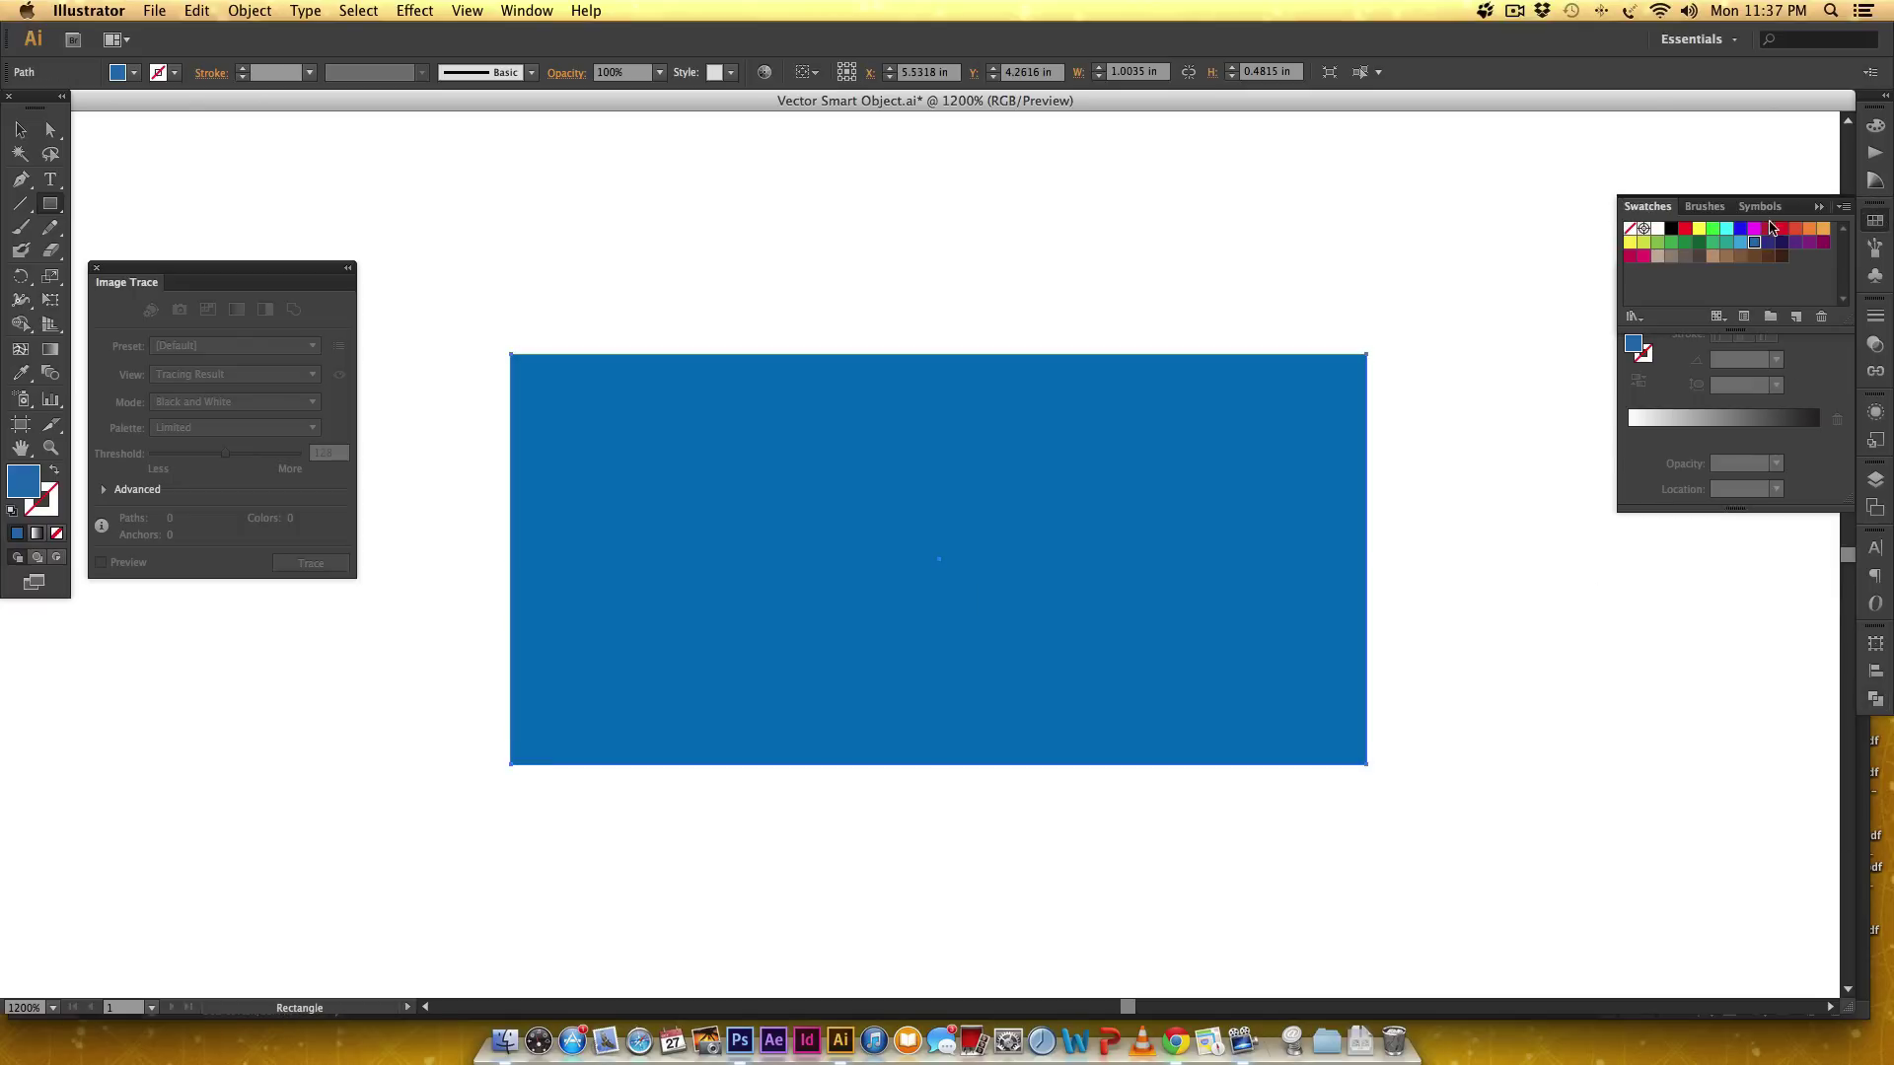
pyautogui.click(1781, 243)
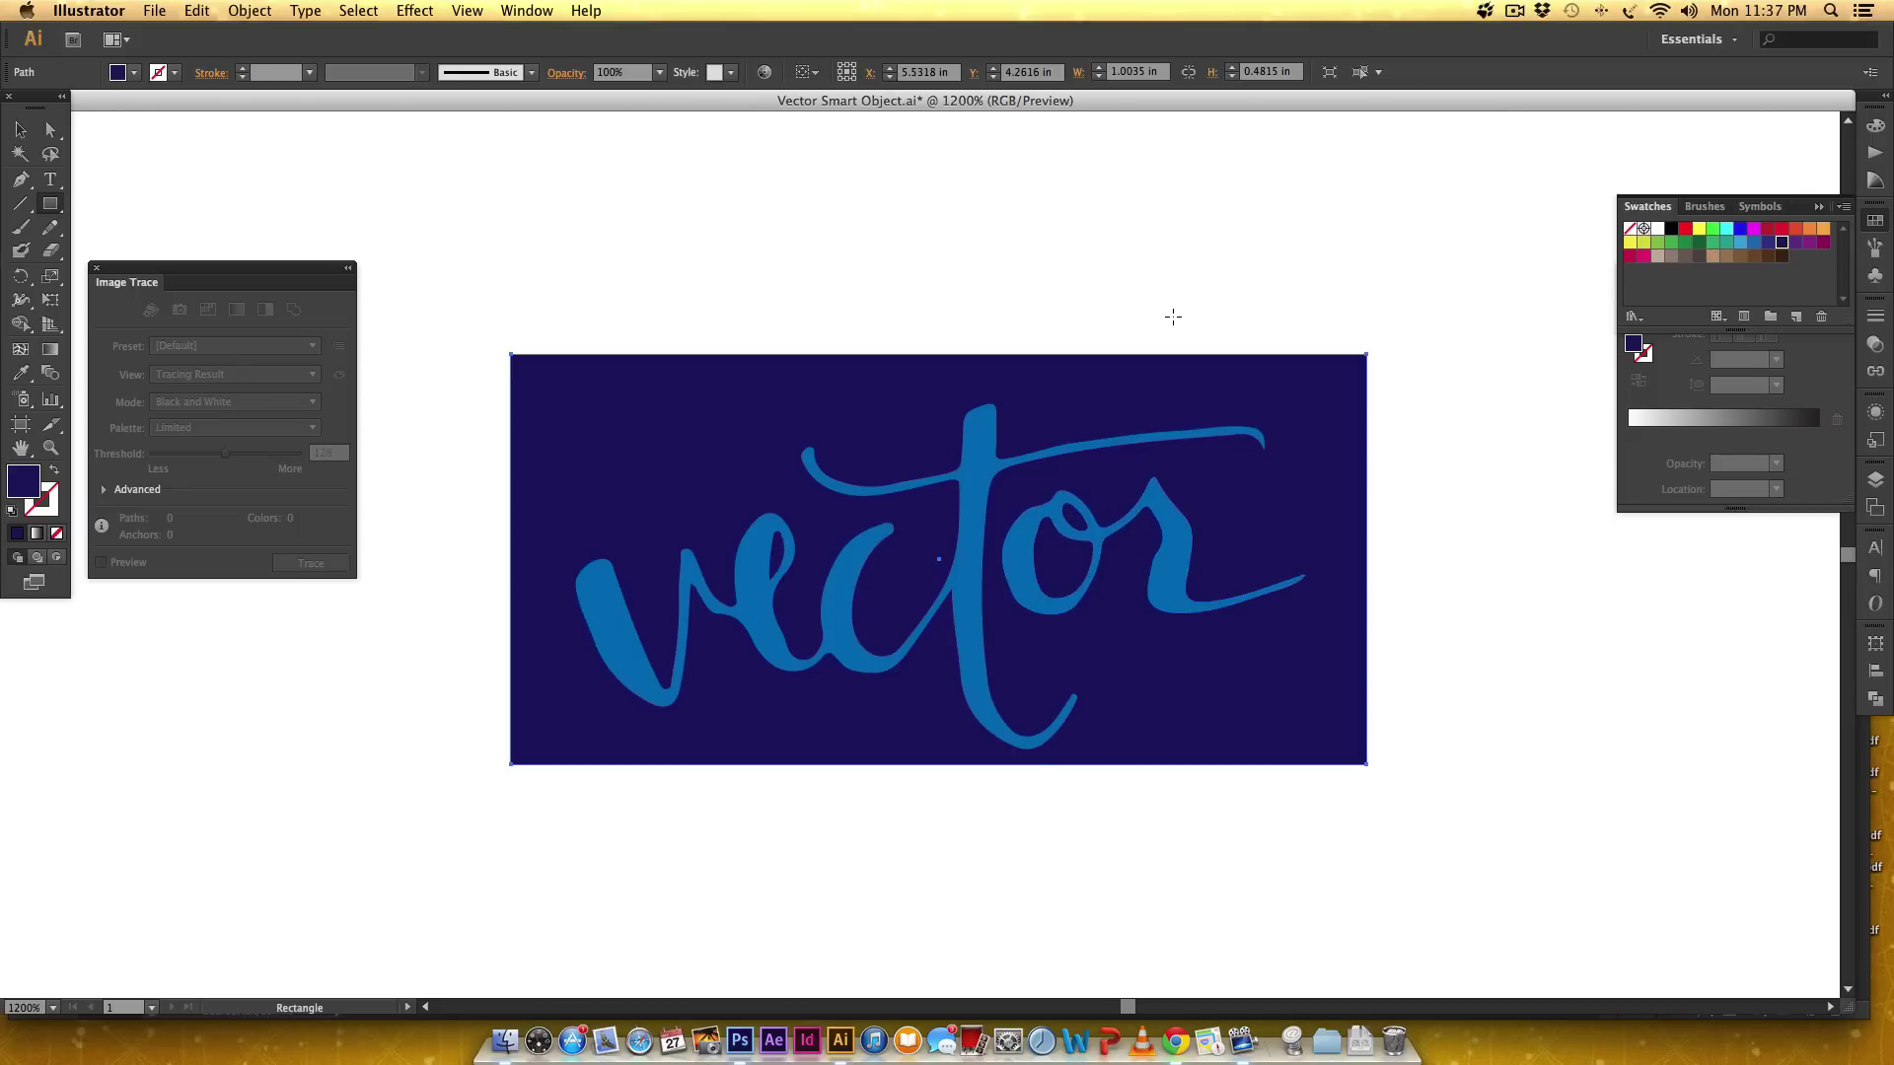
pyautogui.press('Delete')
pyautogui.press('v')
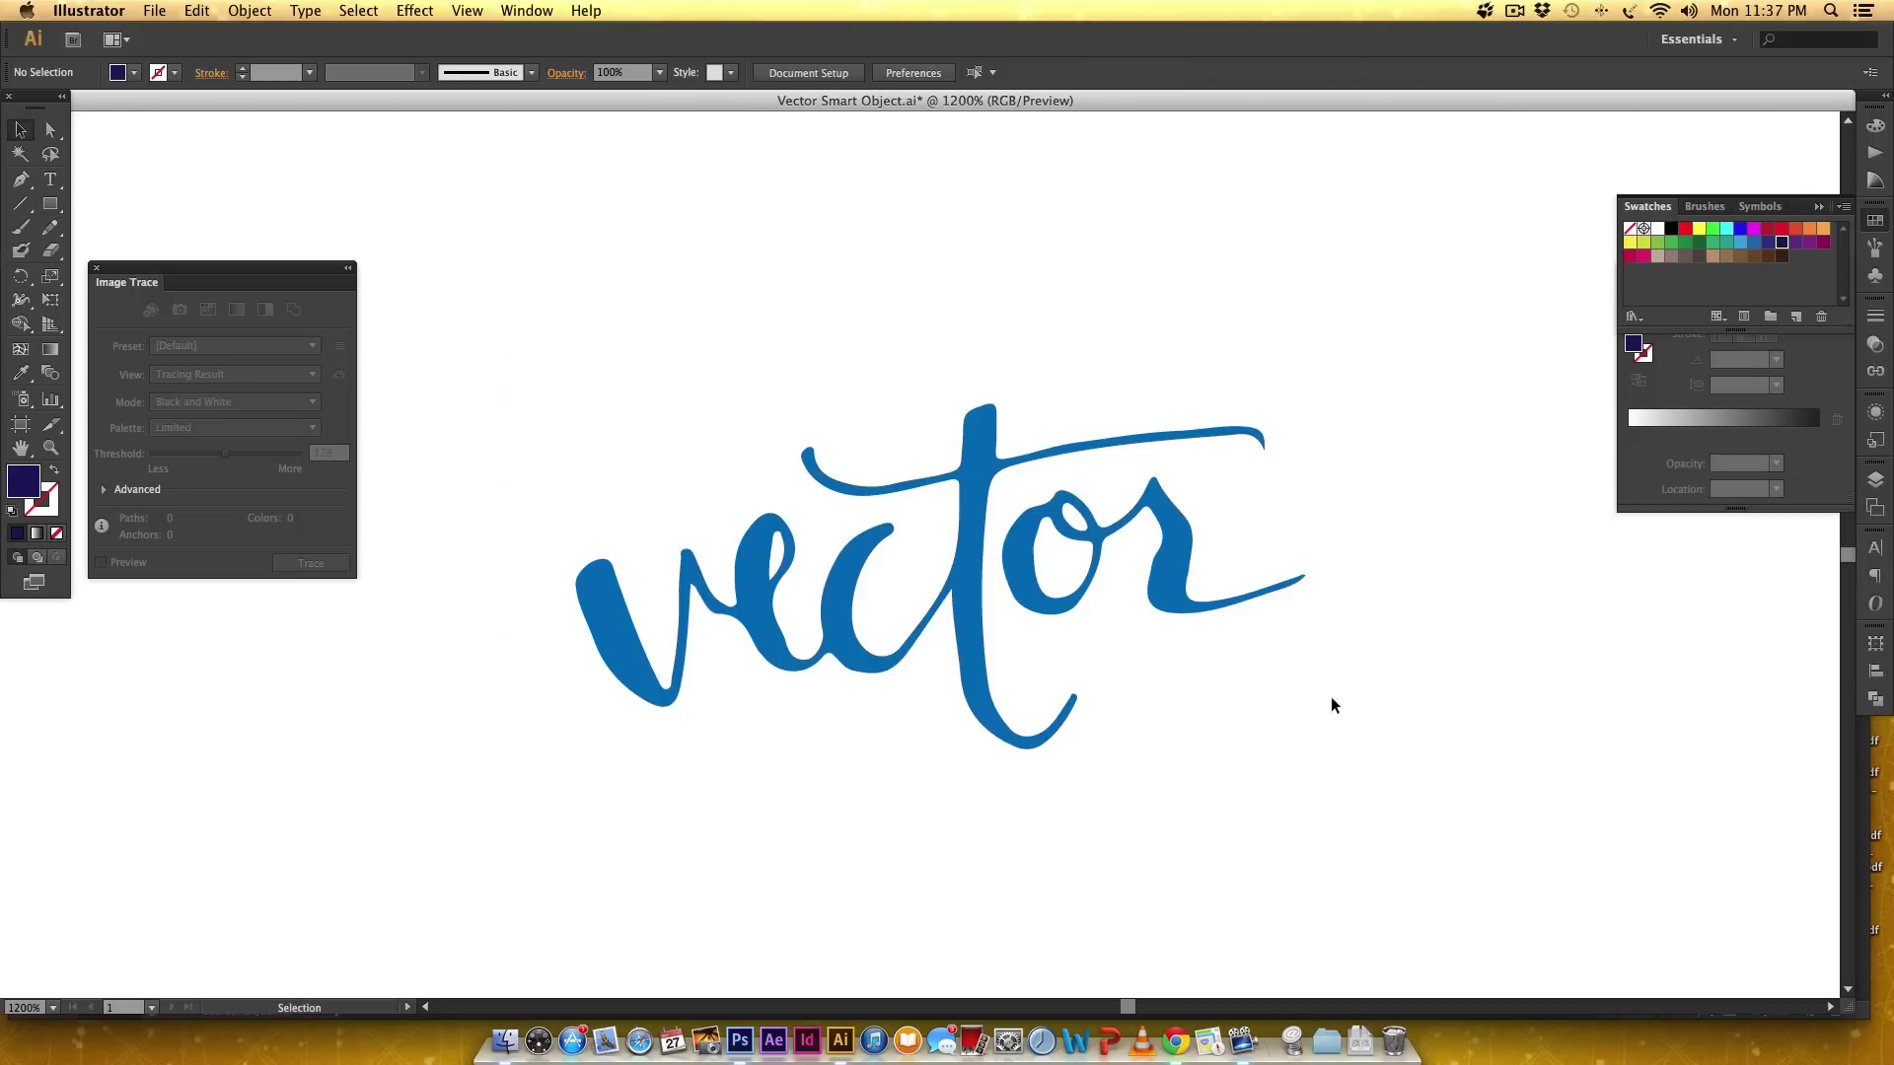
# - Select the whole lettering, show the rulers, and place a horizontal guide across the lower part of the letters
pyautogui.hscroll(-3, 1344, 728)
pyautogui.moveTo(612, 300); pyautogui.dragTo(1519, 907)
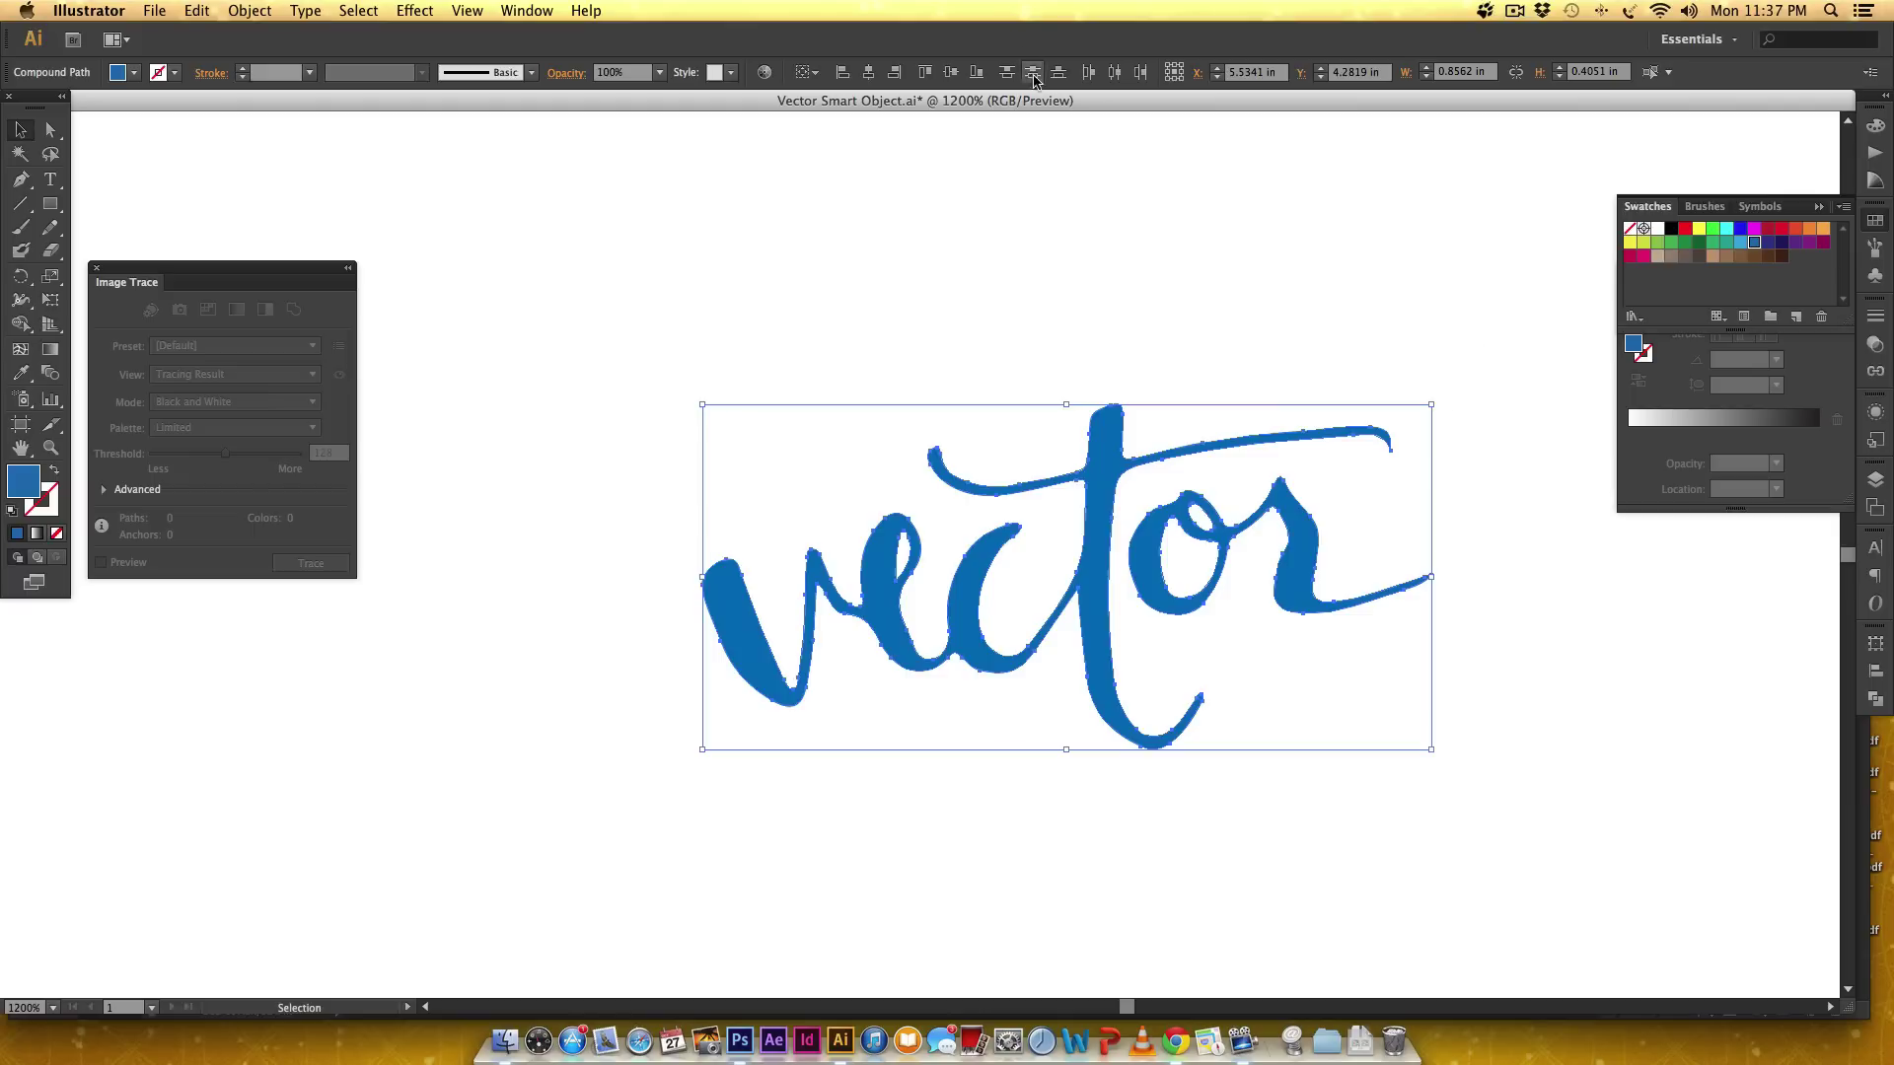
pyautogui.press('a')
pyautogui.press('v')
pyautogui.press('super+r')
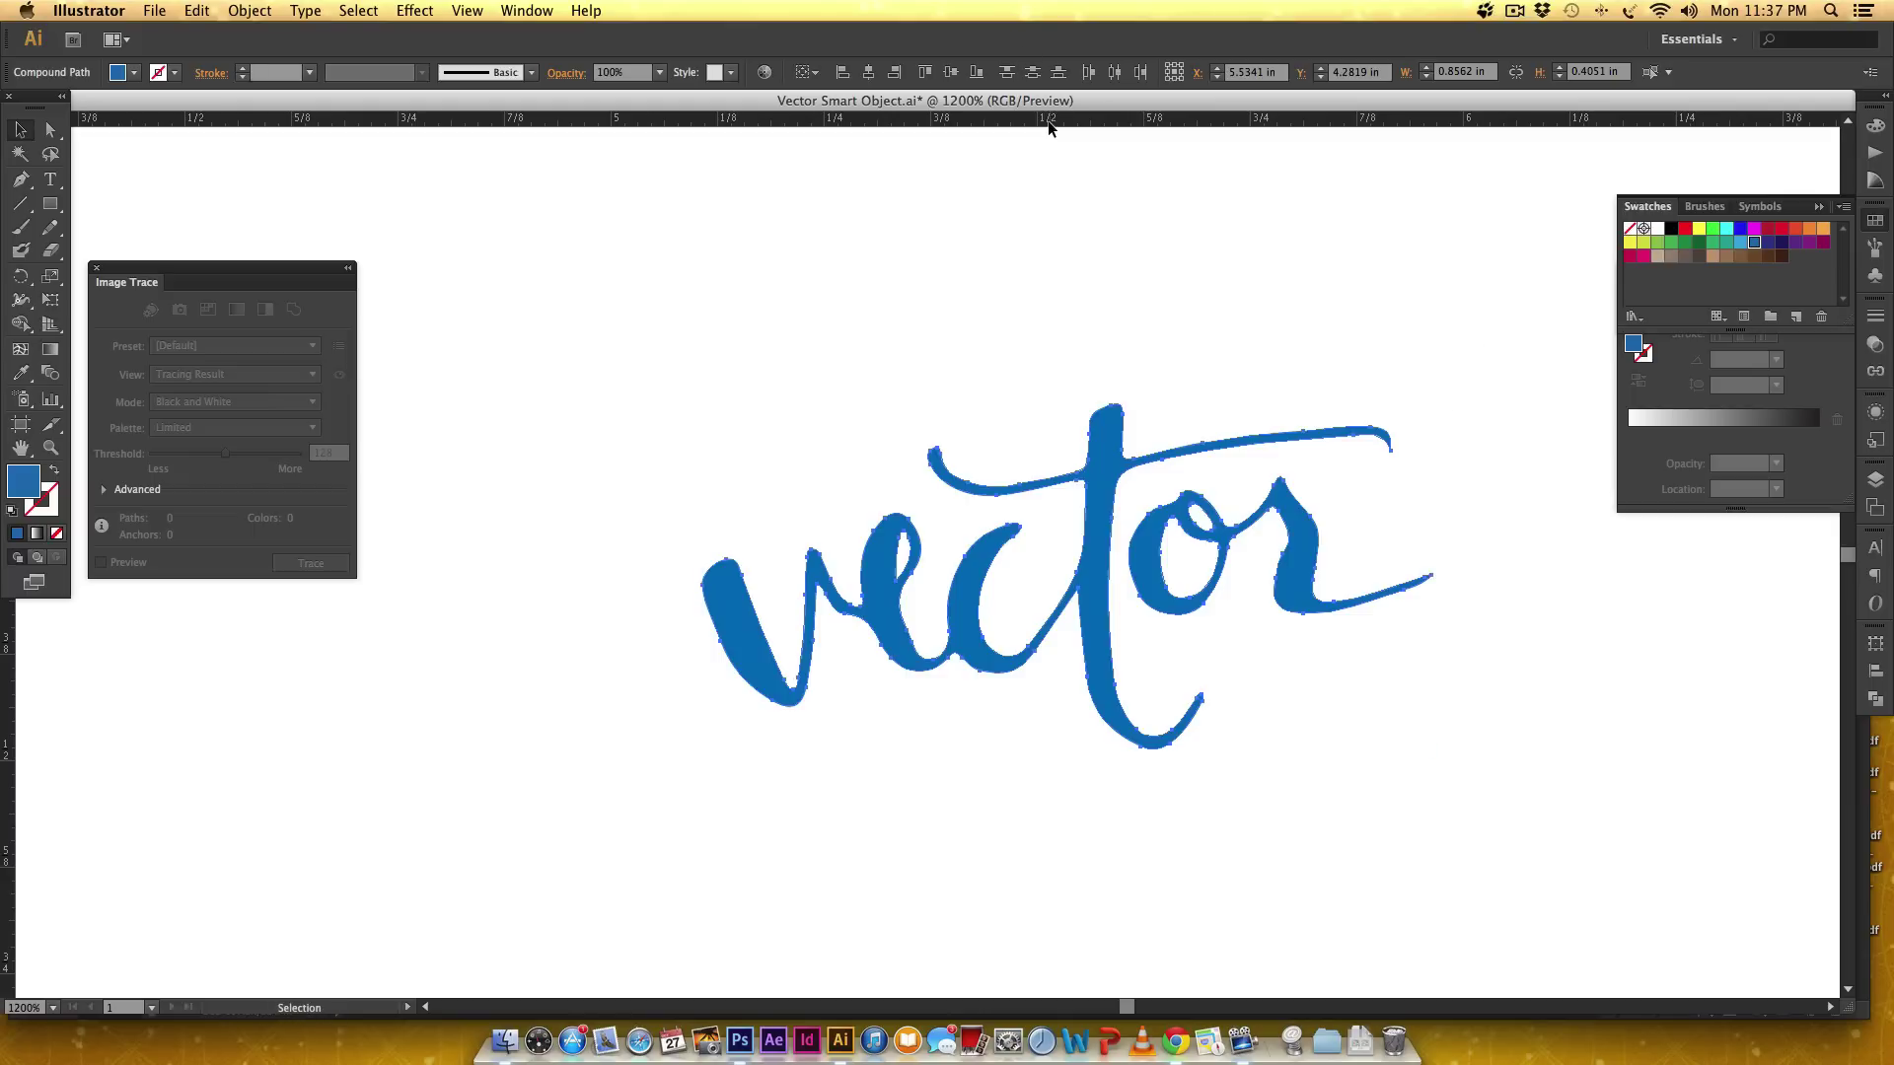
pyautogui.moveTo(1079, 122); pyautogui.dragTo(1016, 120)
pyautogui.scroll(-5, 1036, 258)
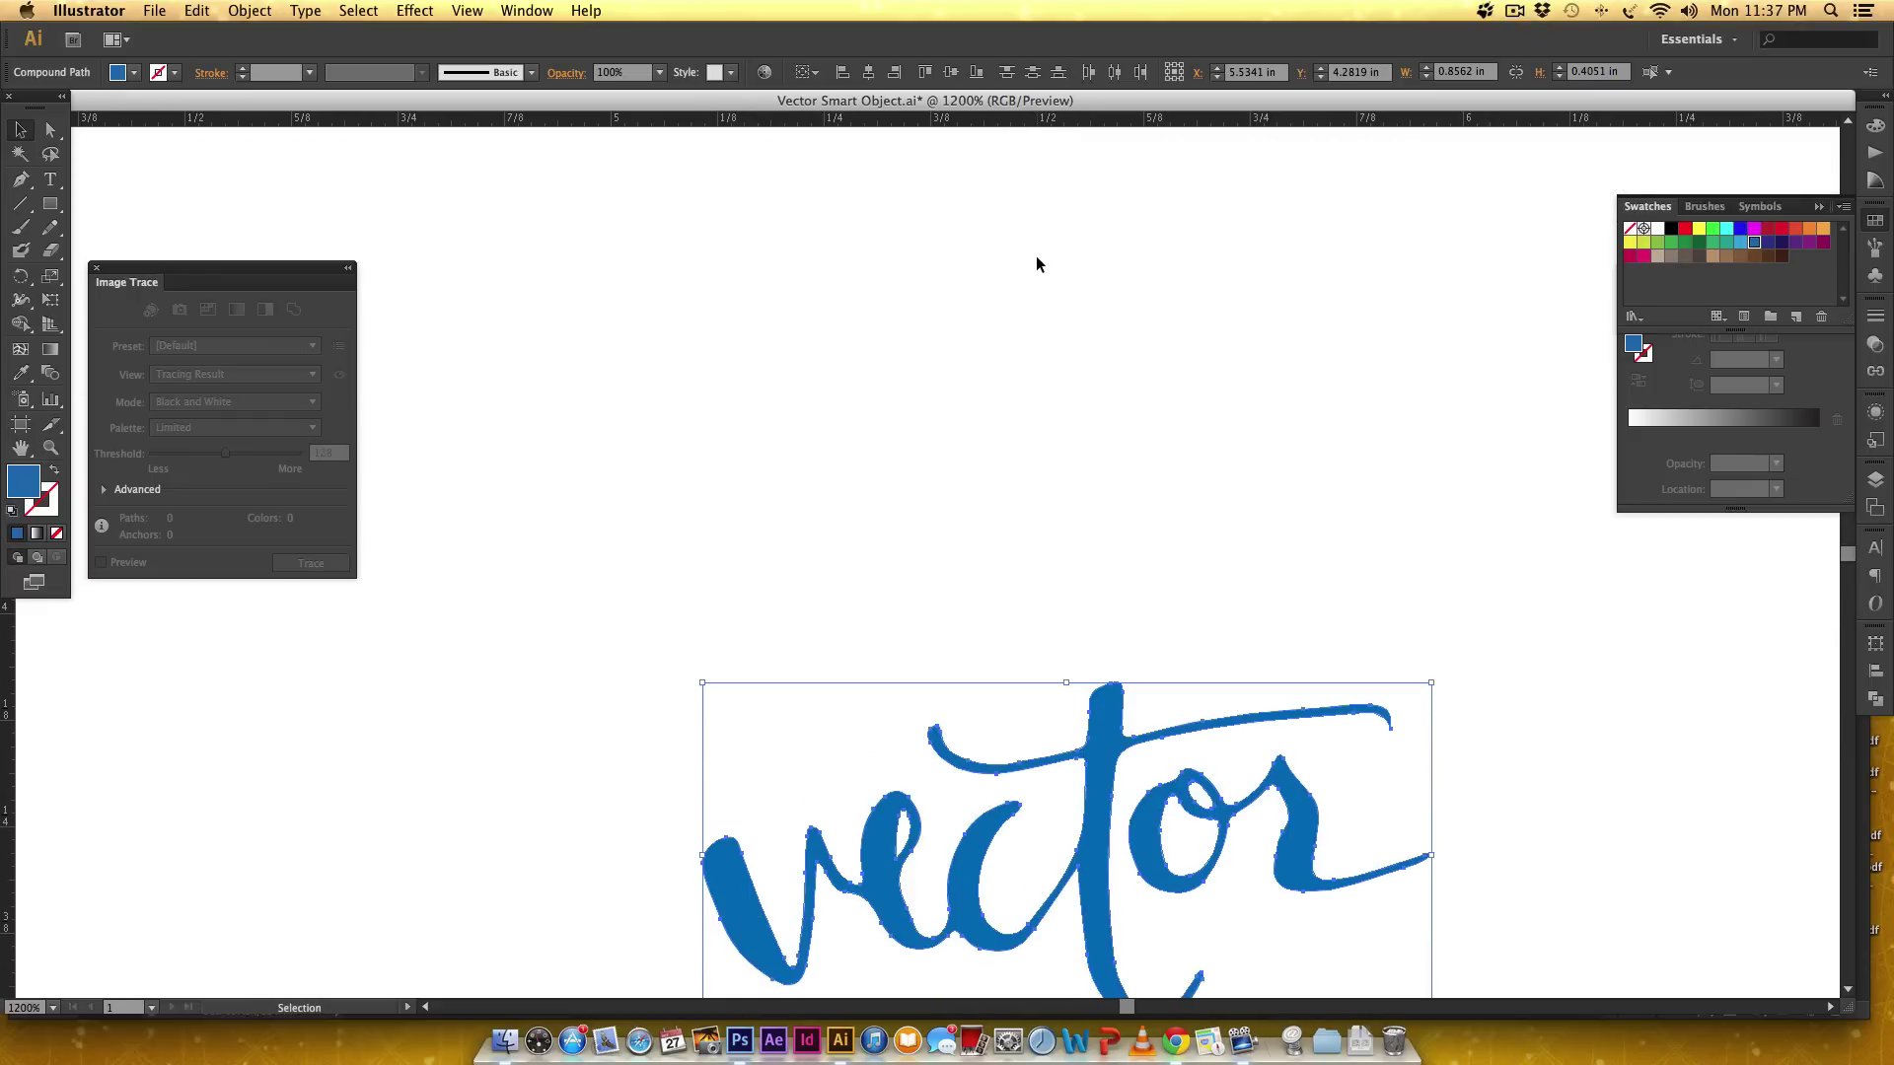
pyautogui.moveTo(999, 116); pyautogui.dragTo(1131, 706)
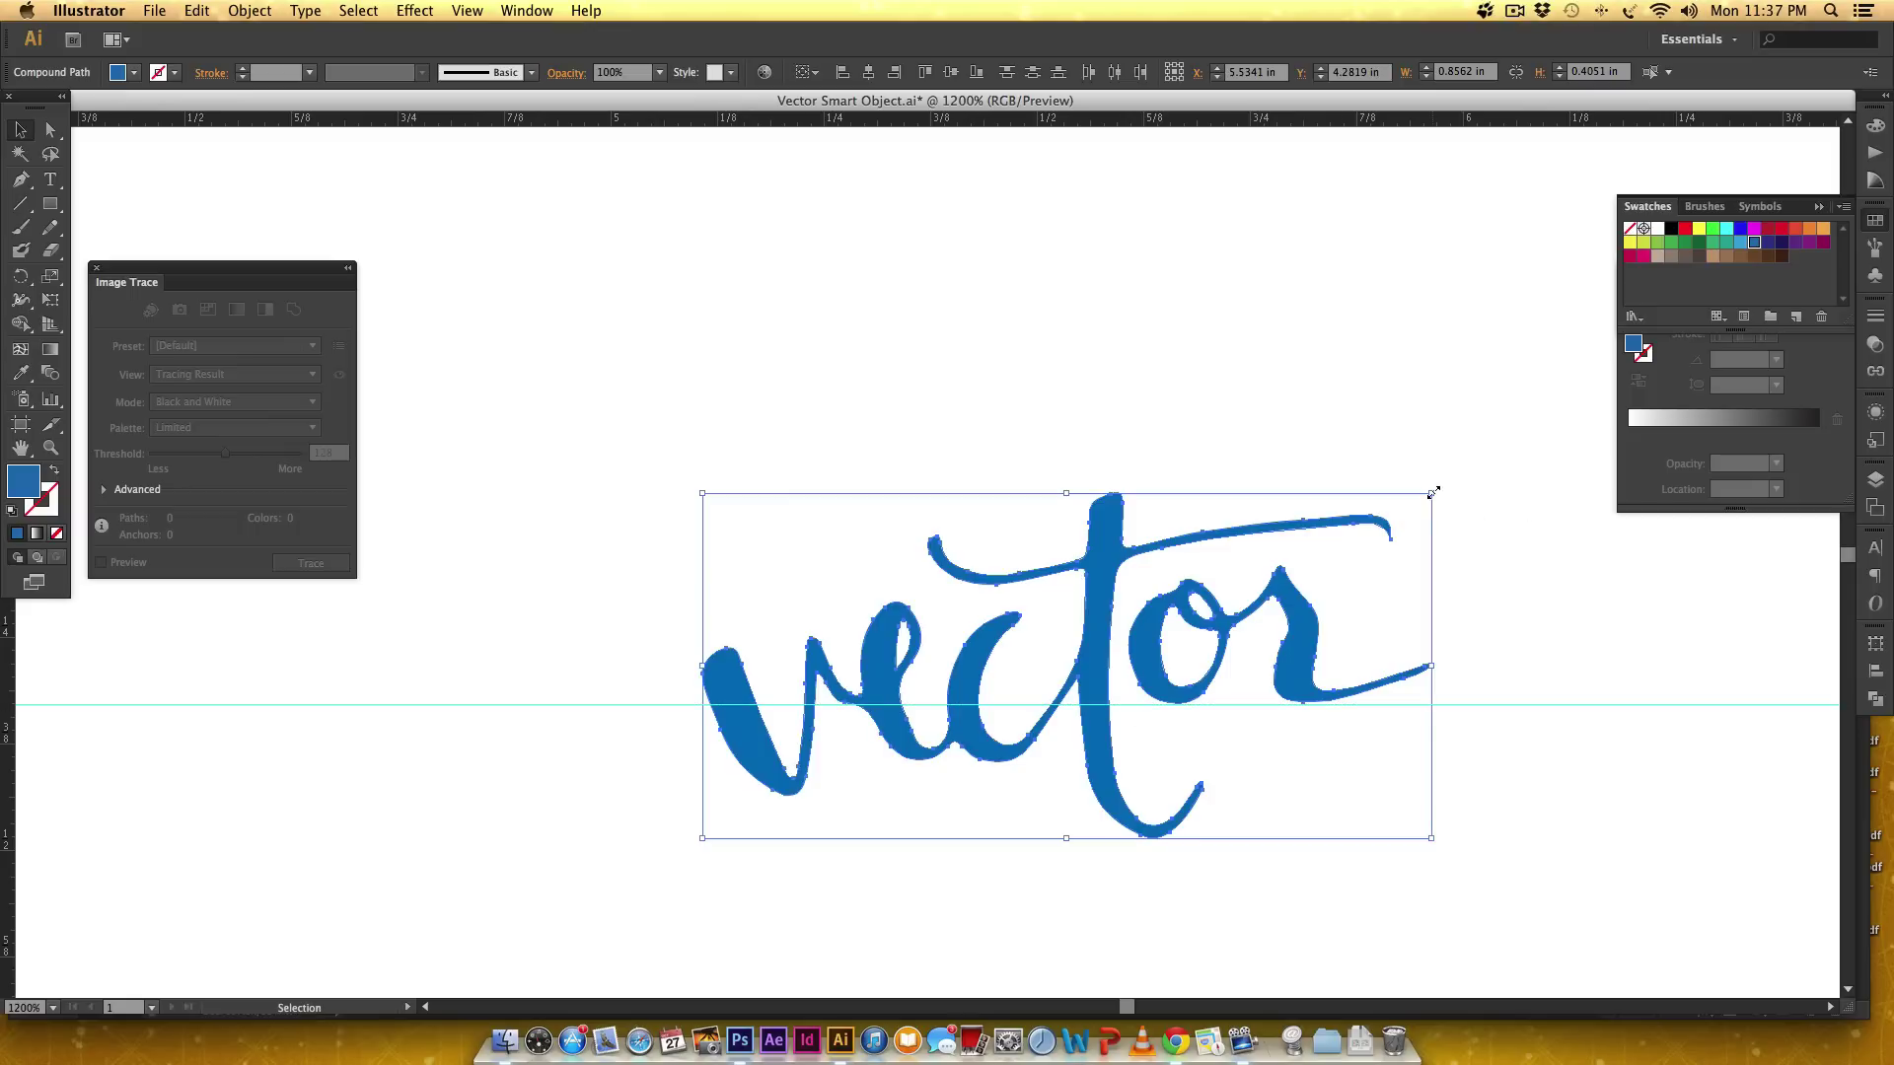
# - Rotate the lettering clockwise by about 4.7° and reposition it so the word sits level along the horizontal guide
pyautogui.moveTo(1438, 485); pyautogui.dragTo(1448, 535)
pyautogui.moveTo(1293, 624); pyautogui.dragTo(1305, 572)
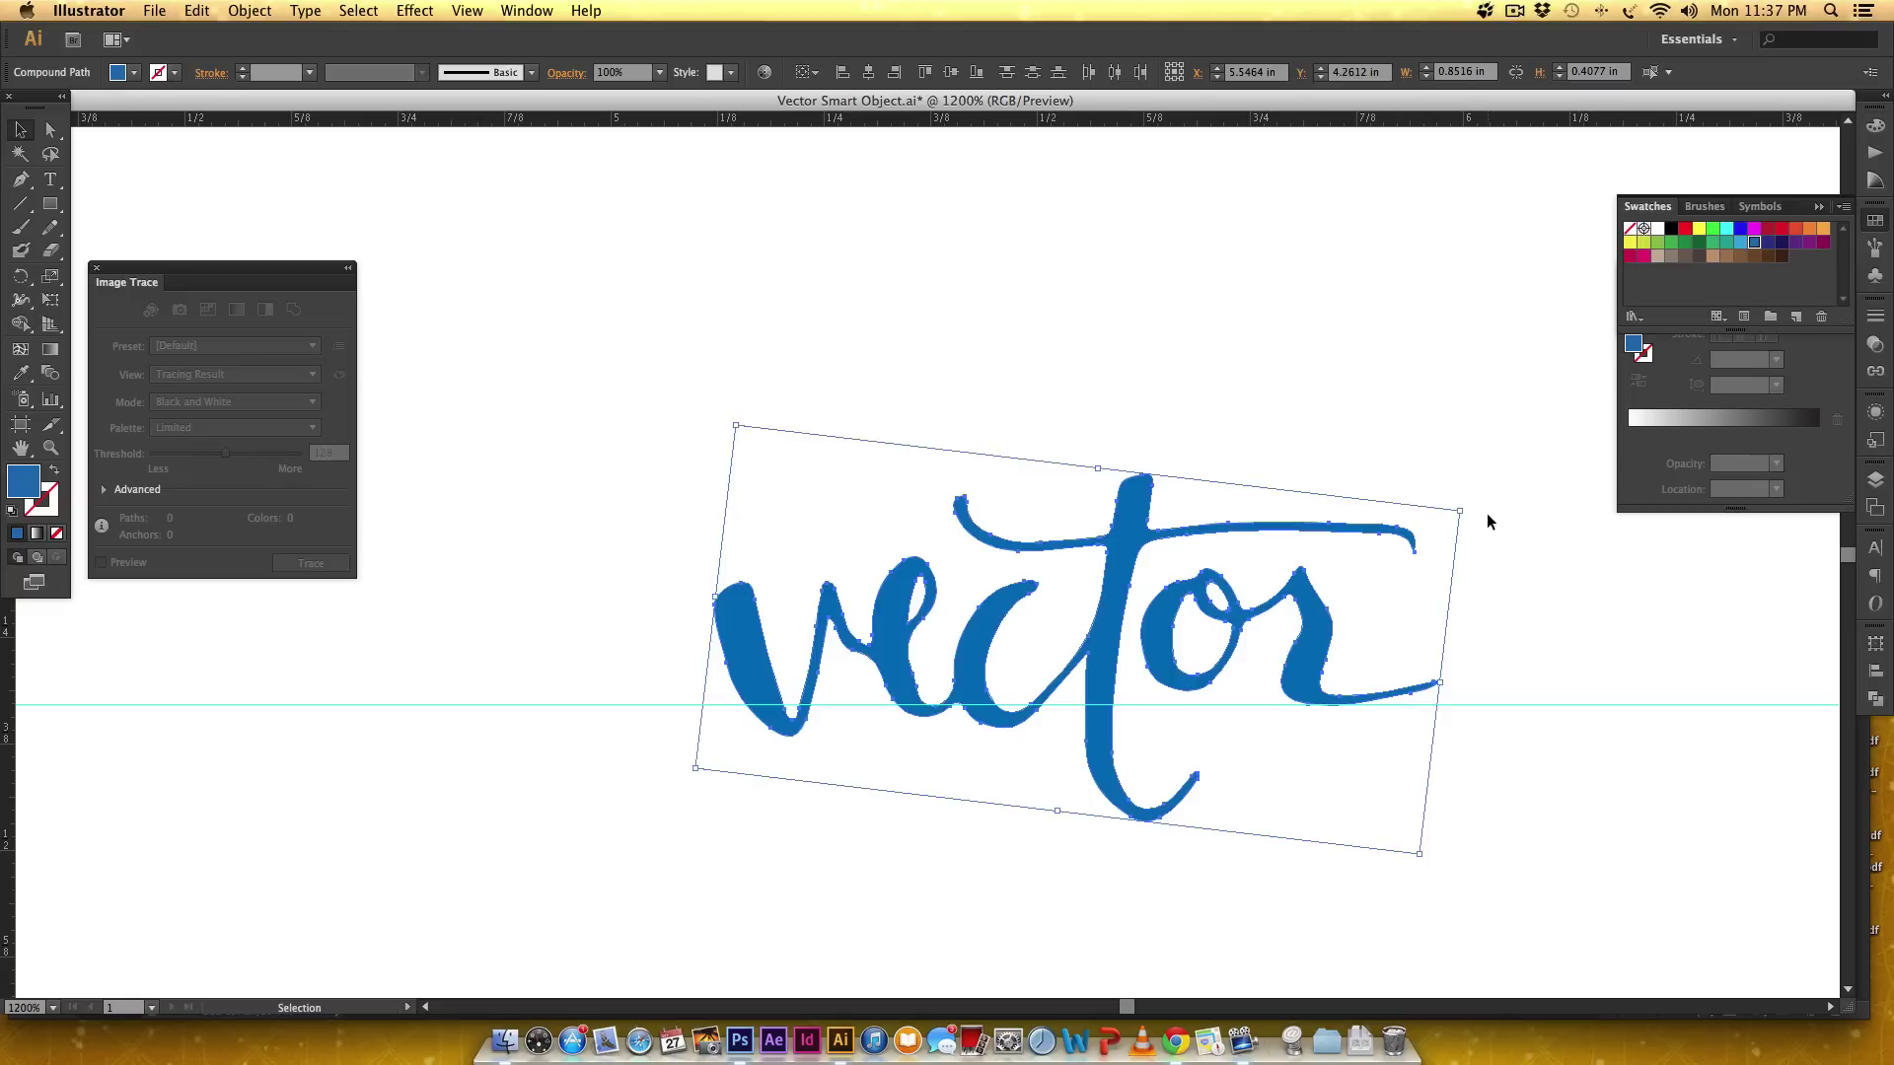
pyautogui.moveTo(1471, 507); pyautogui.dragTo(1466, 497)
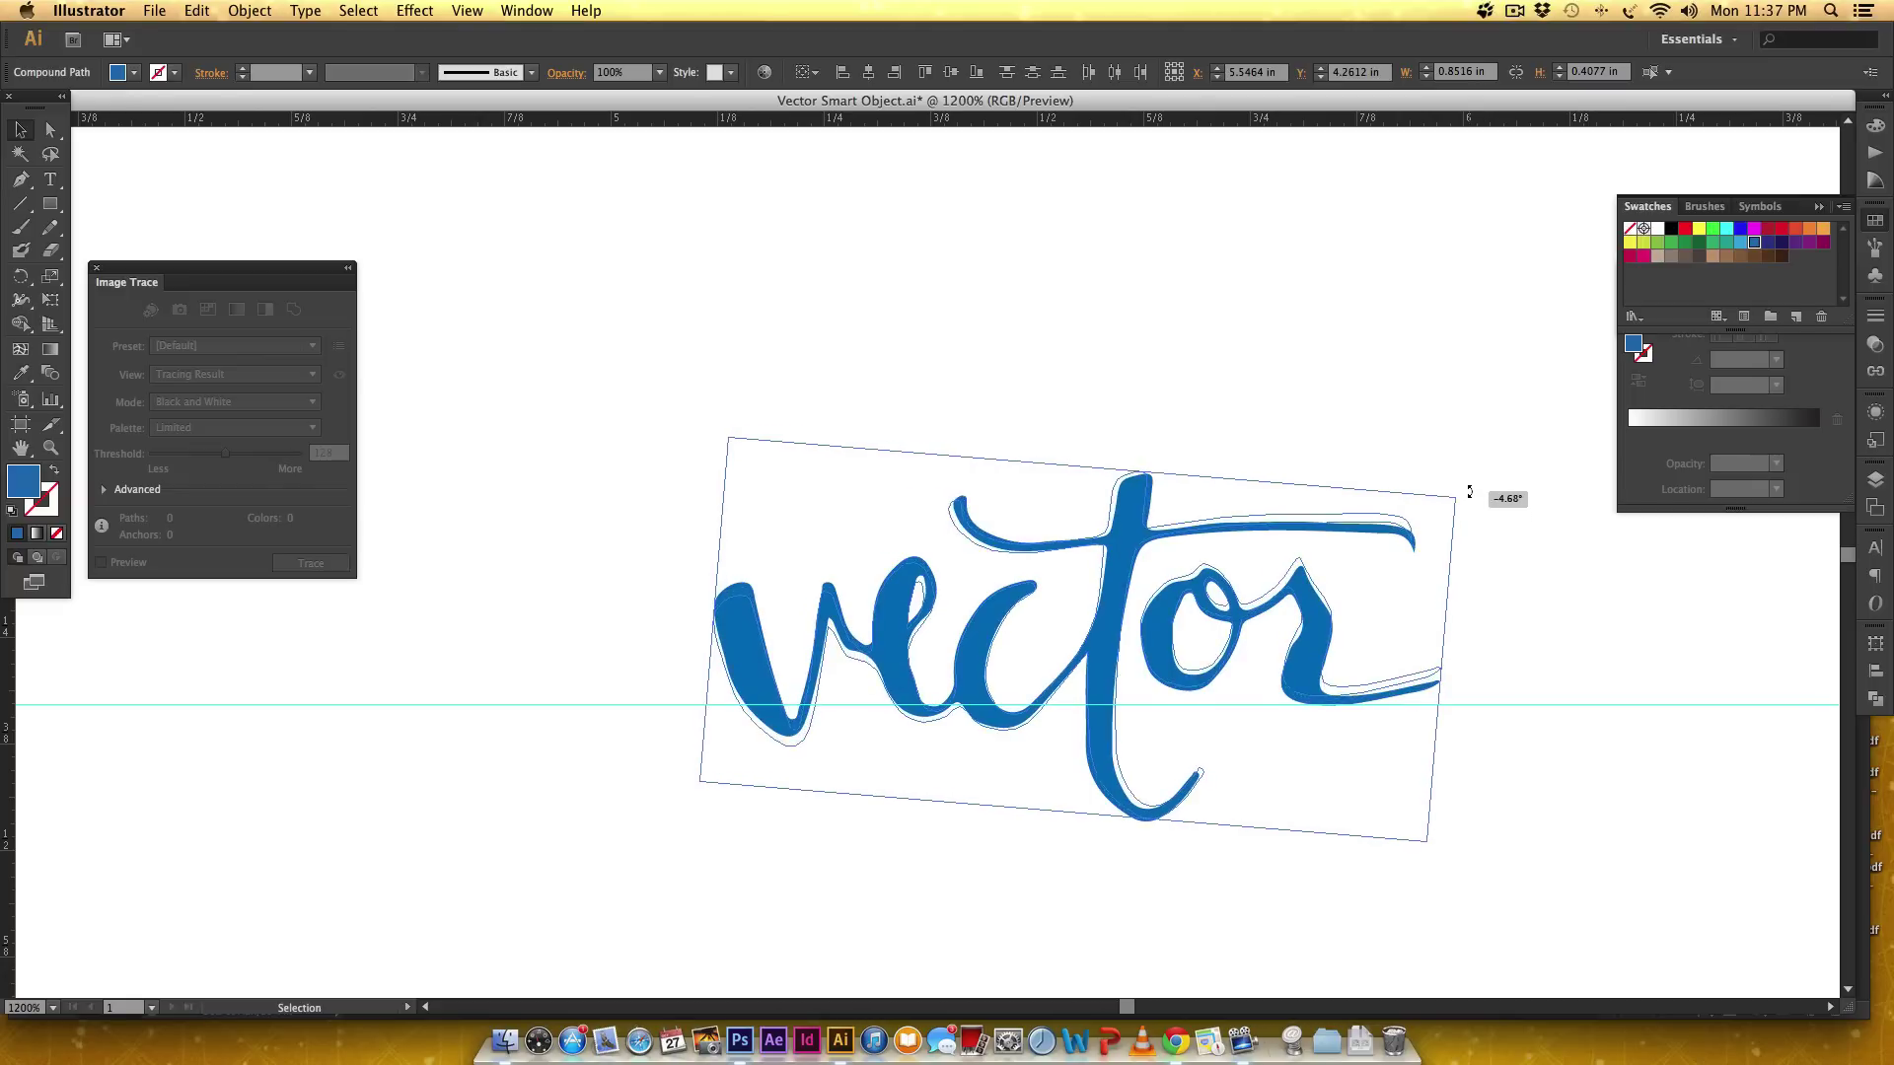
pyautogui.moveTo(1284, 607); pyautogui.dragTo(1324, 617)
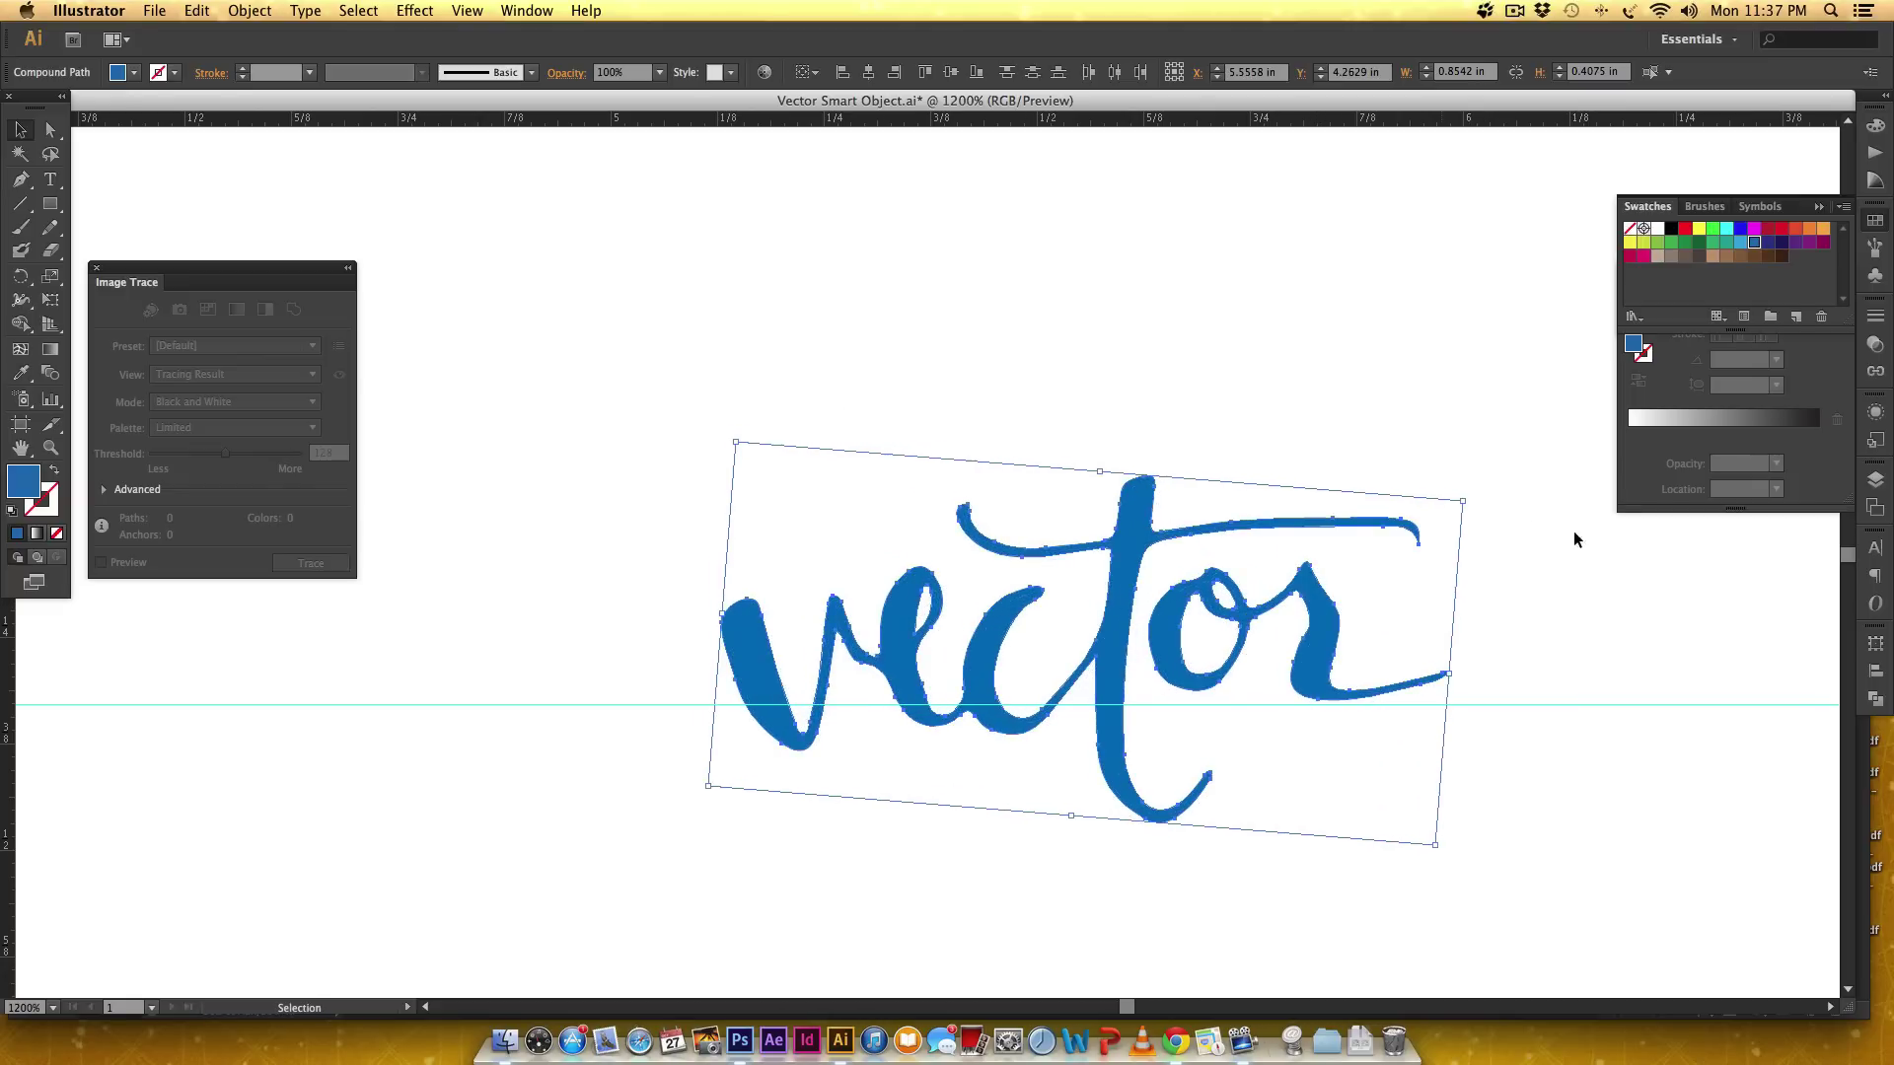
# - Reset the rotated lettering's bounding box and deselect the artwork
pyautogui.rightClick(1118, 521)
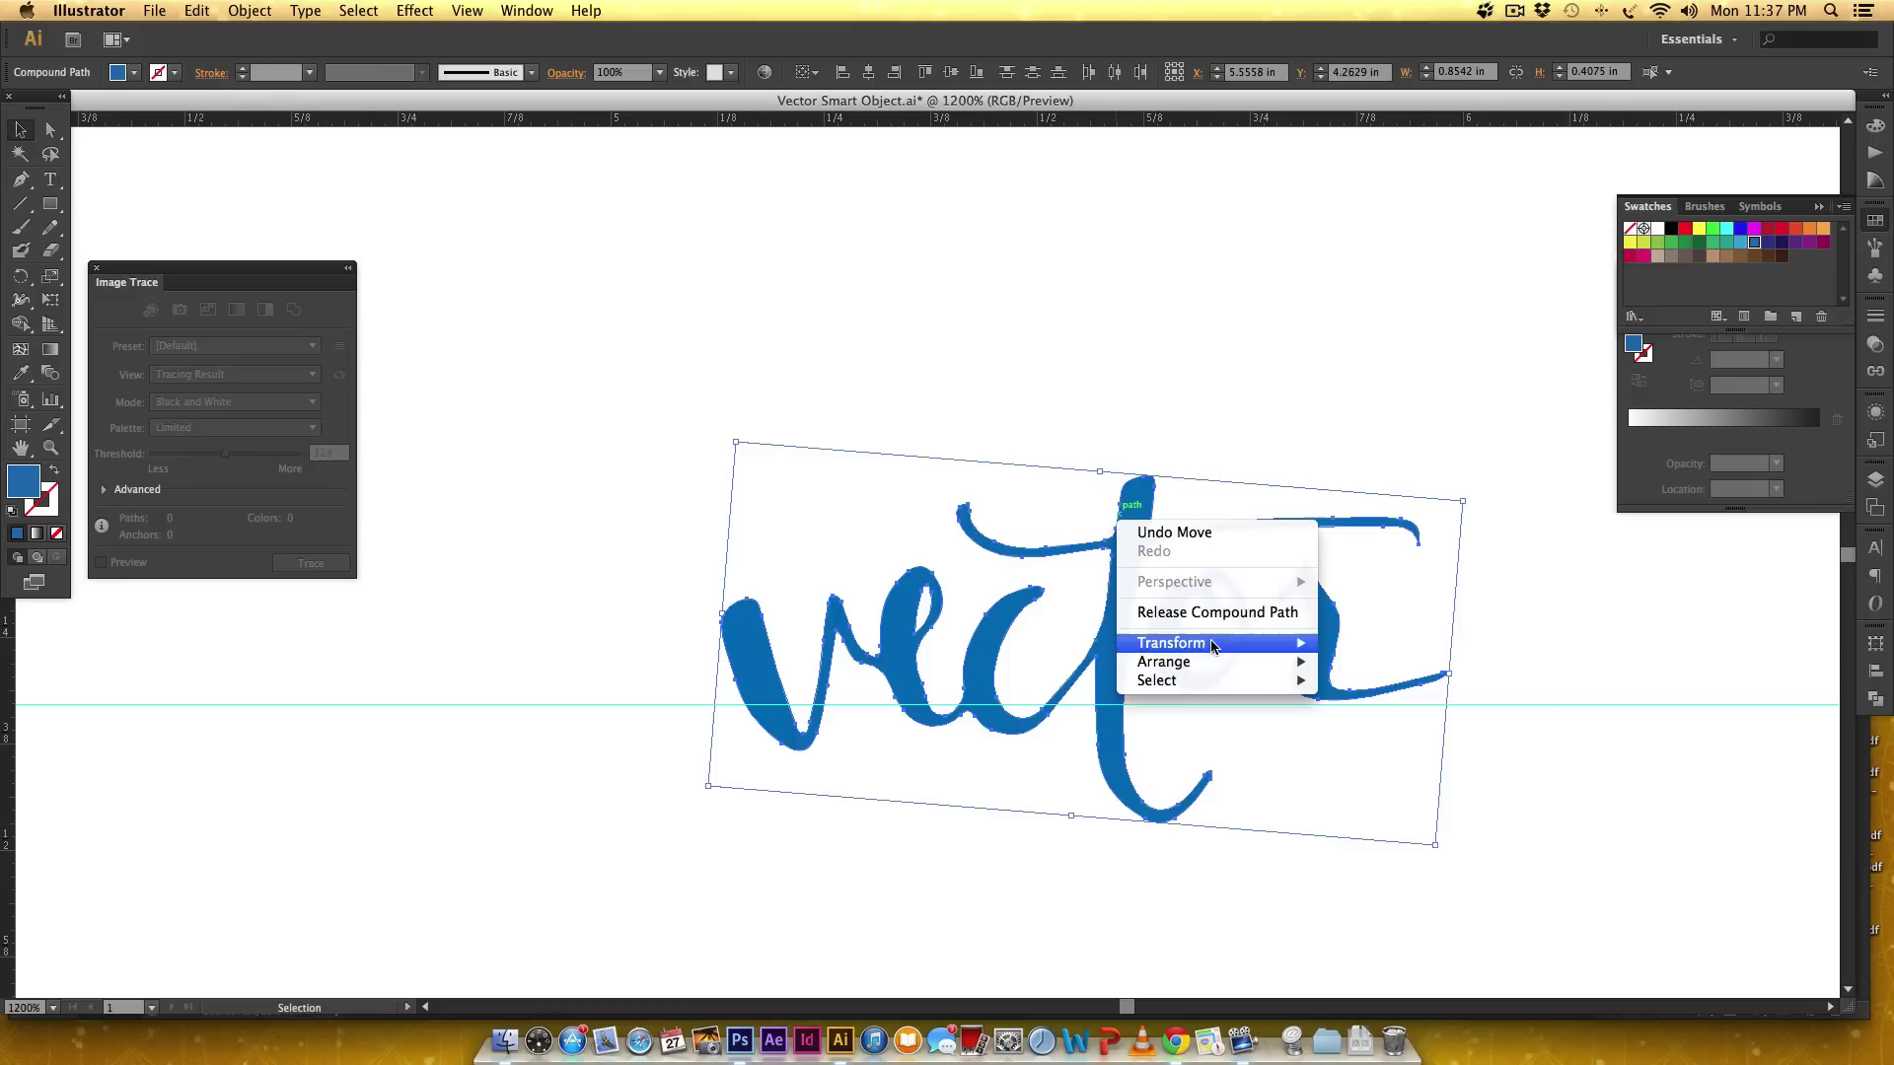
pyautogui.moveTo(1220, 654)
pyautogui.click(1424, 809)
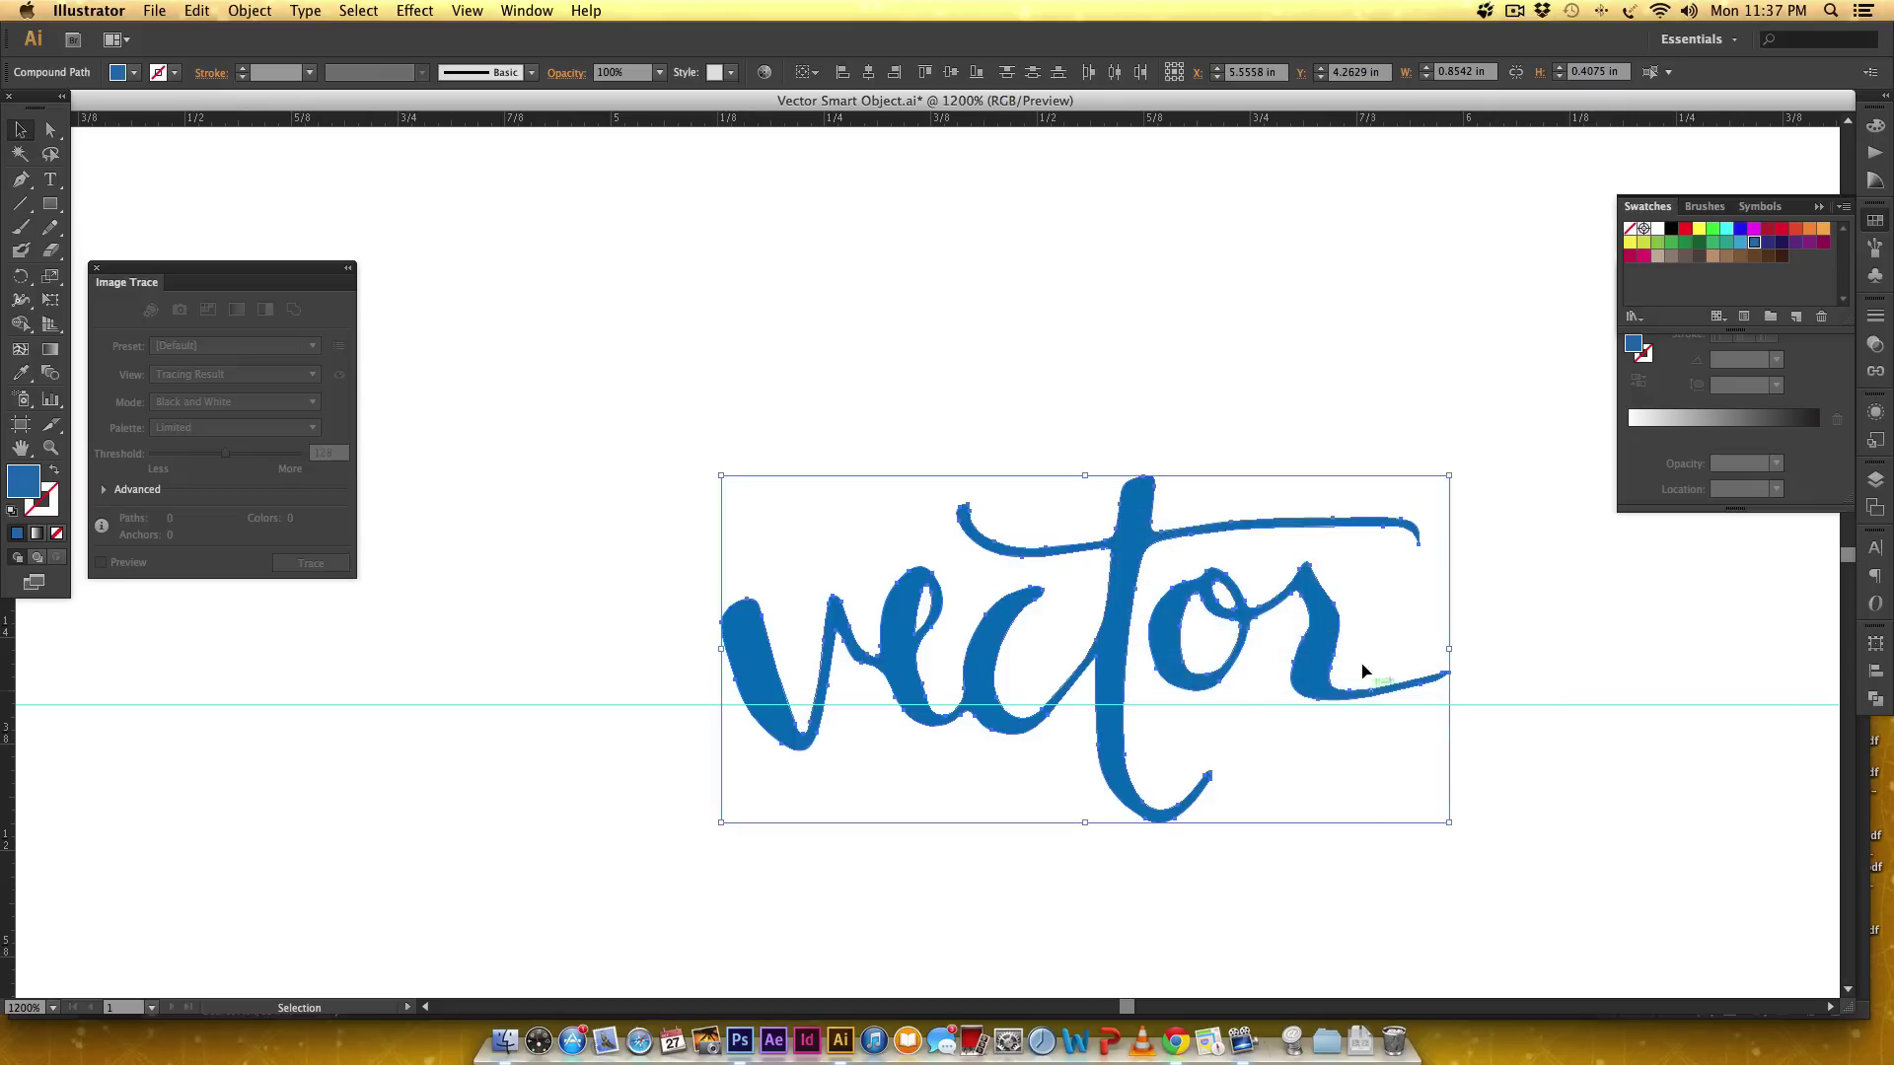
pyautogui.click(1328, 466)
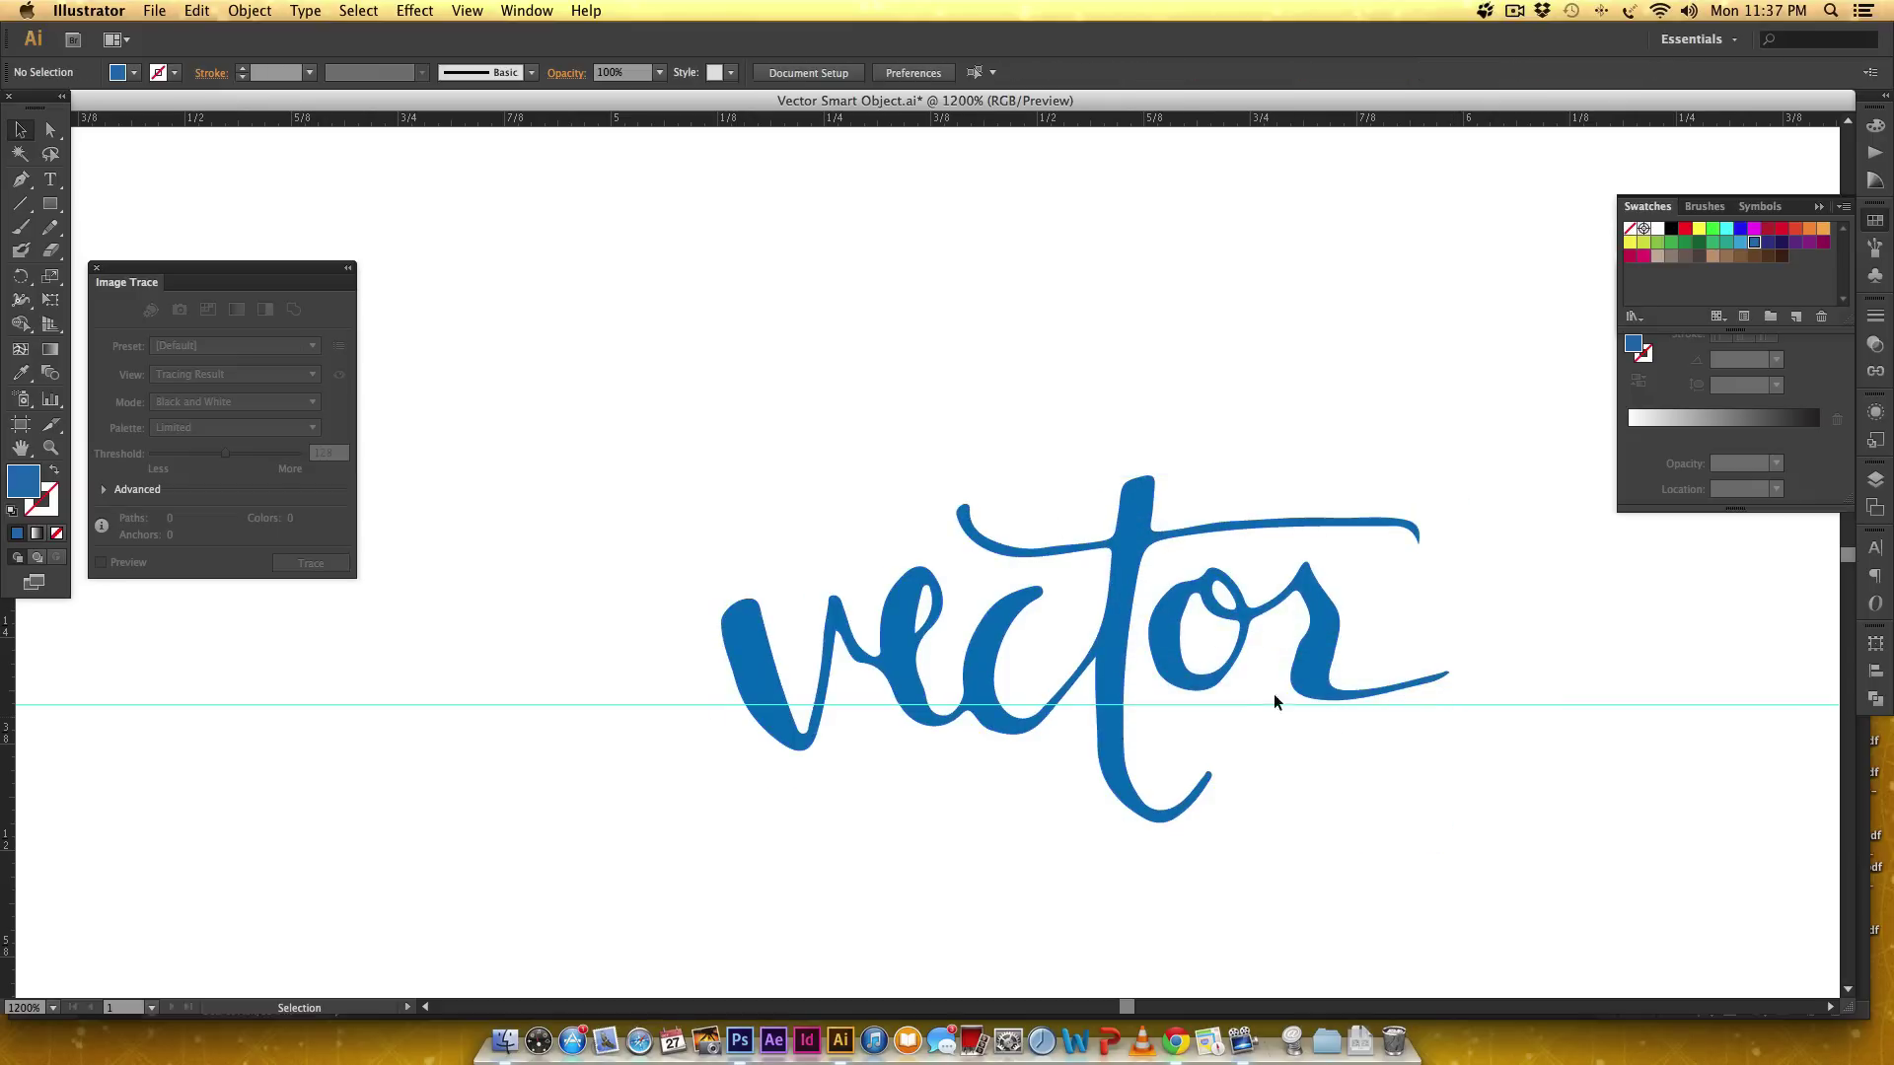
# - Redraw the upper edge of the stroke joining v and e and widen the e's loop with the Pencil tool
pyautogui.press('super+equal')
pyautogui.press('super+equal')
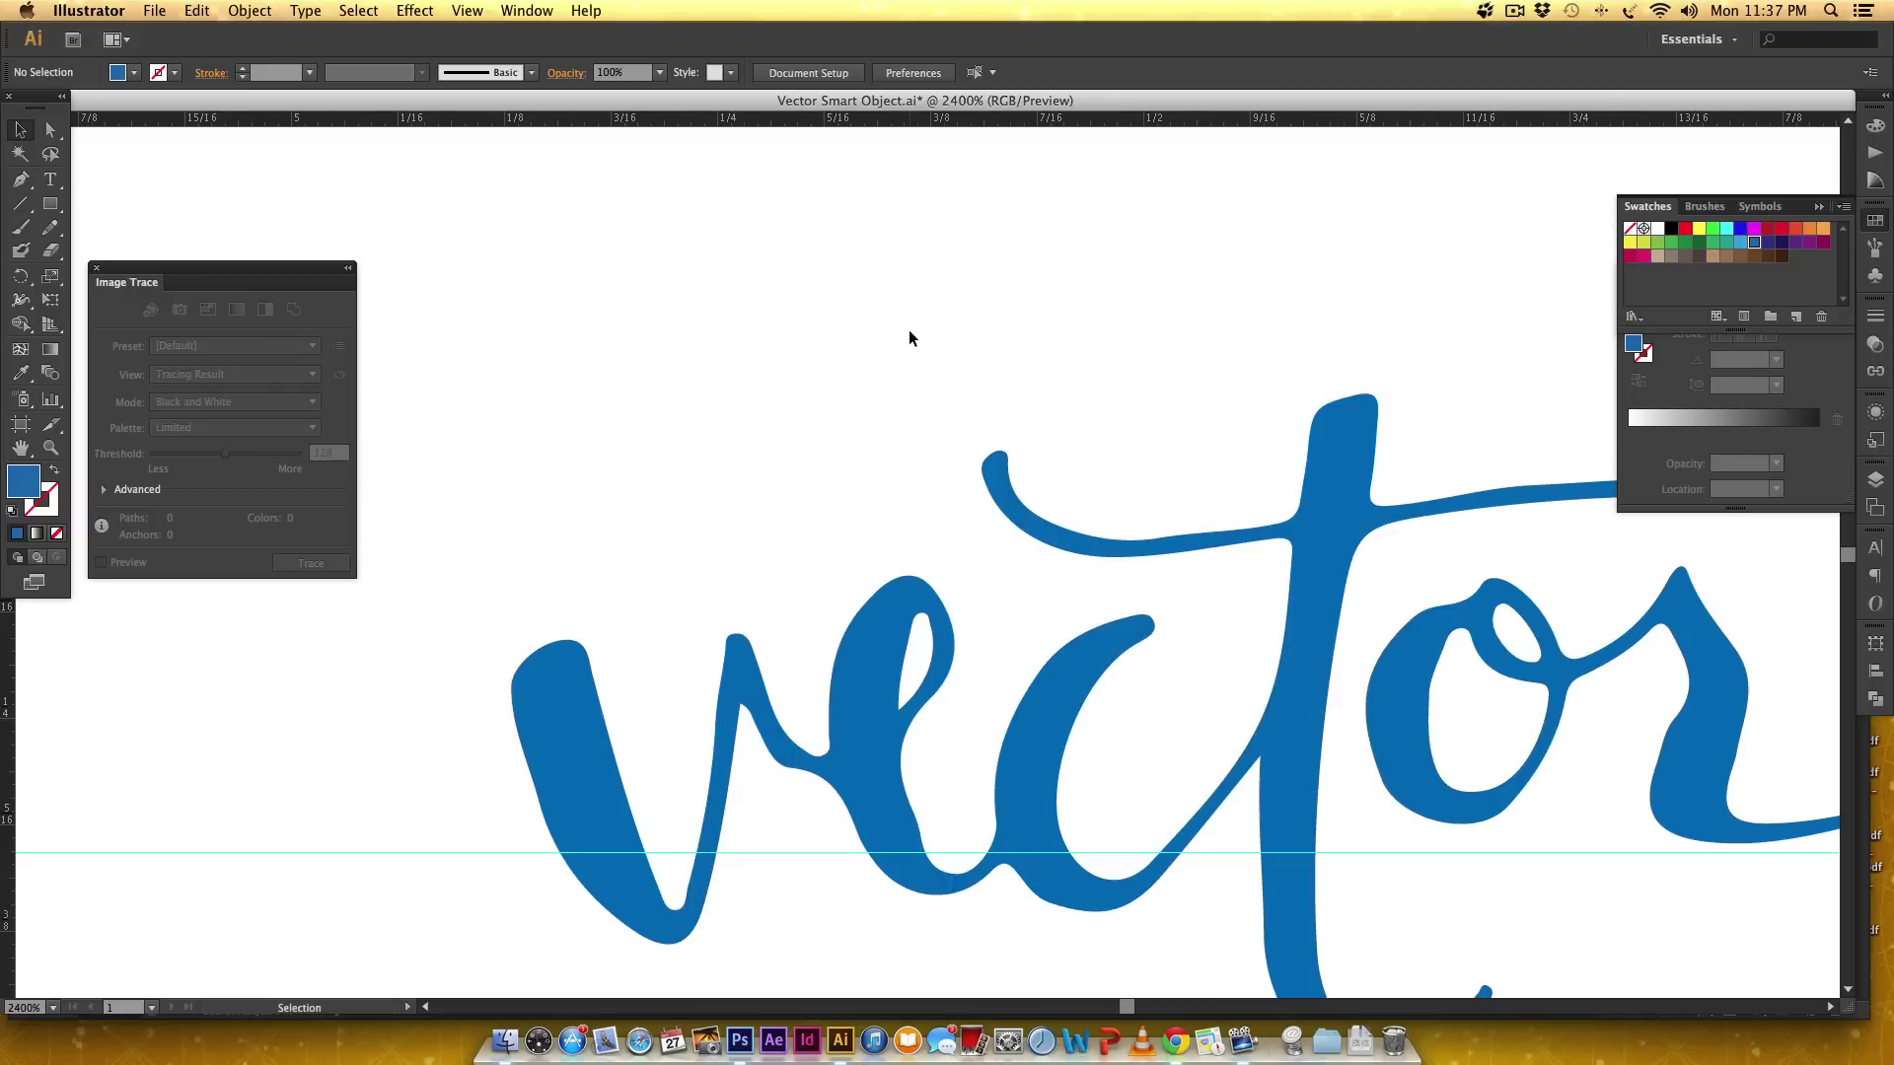
pyautogui.scroll(-5, 1110, 643)
pyautogui.hscroll(-2, 1028, 571)
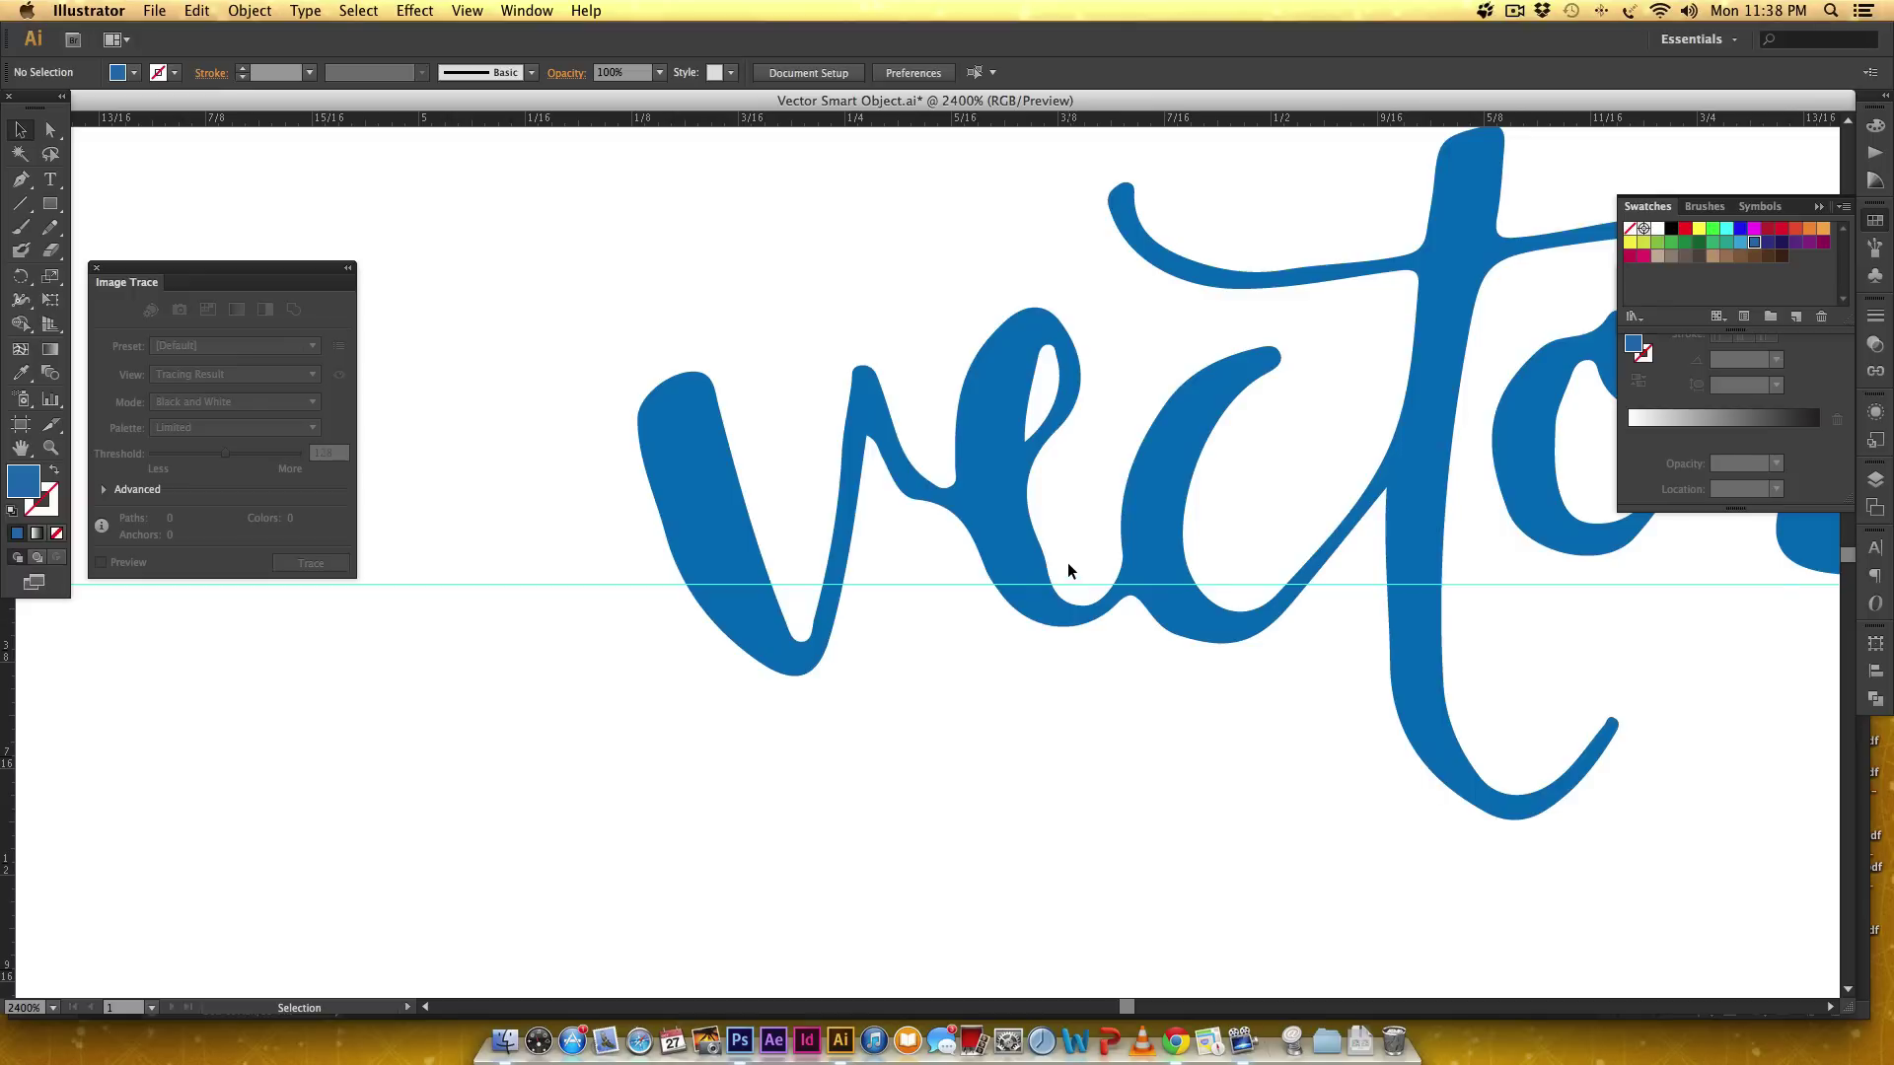
pyautogui.click(972, 495)
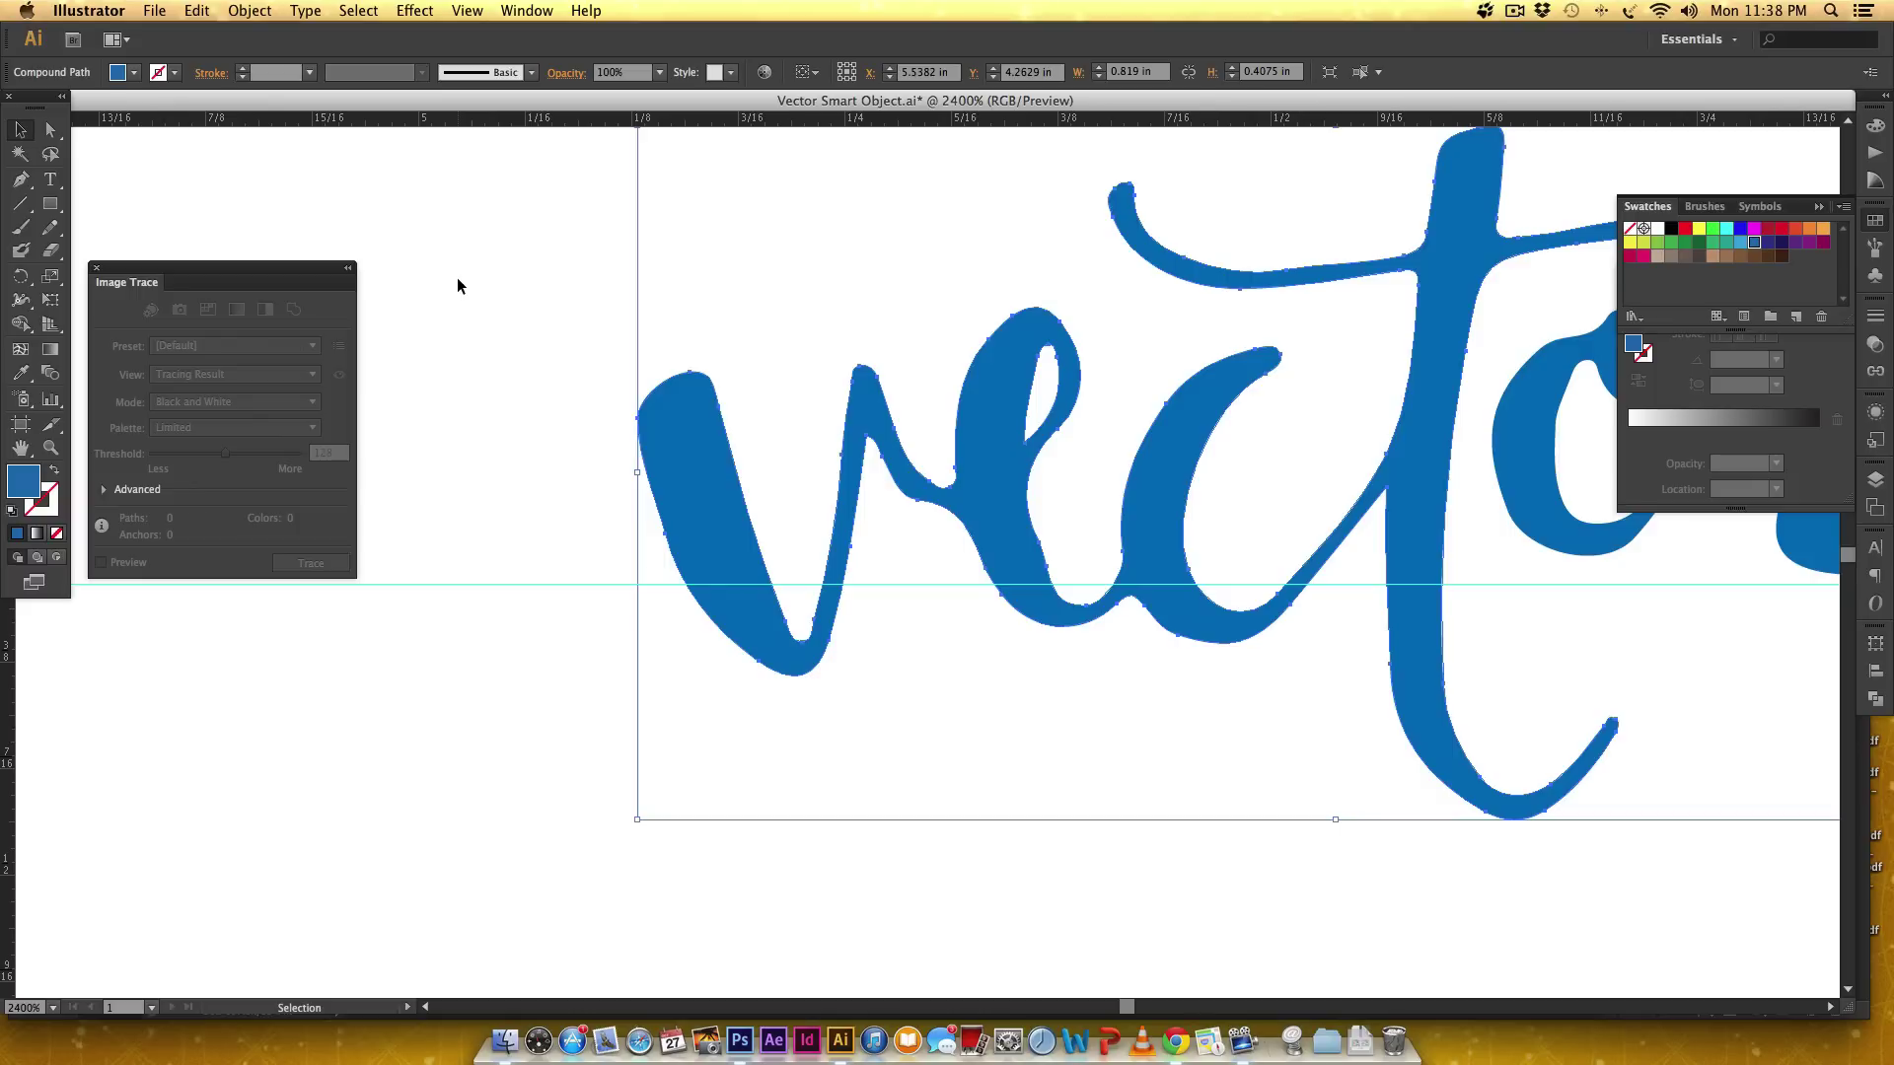
pyautogui.press('n')
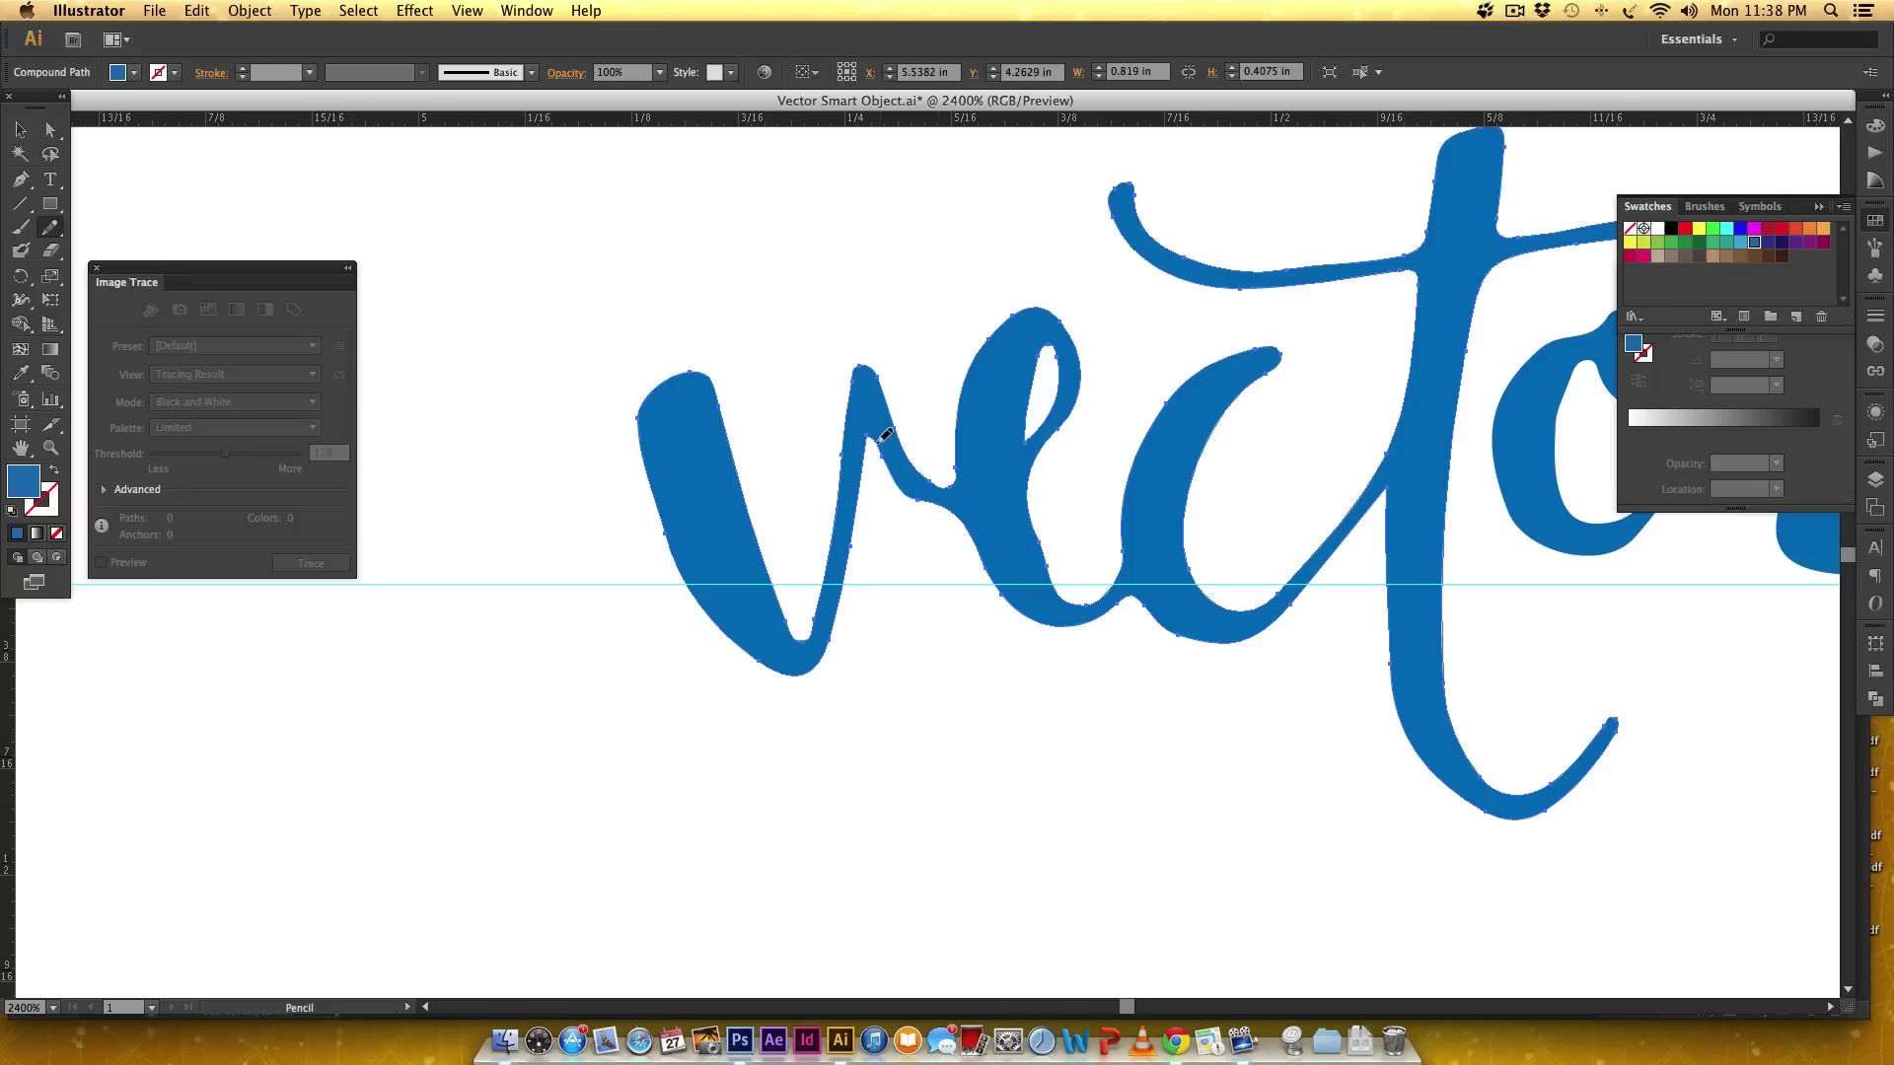
pyautogui.moveTo(885, 435)
pyautogui.mouseDown()
pyautogui.moveTo(928, 497)
pyautogui.moveTo(938, 484)
pyautogui.moveTo(891, 422)
pyautogui.moveTo(926, 472)
pyautogui.moveTo(955, 434)
pyautogui.mouseUp()
pyautogui.moveTo(896, 429)
pyautogui.mouseDown()
pyautogui.moveTo(954, 474)
pyautogui.moveTo(962, 442)
pyautogui.mouseUp()
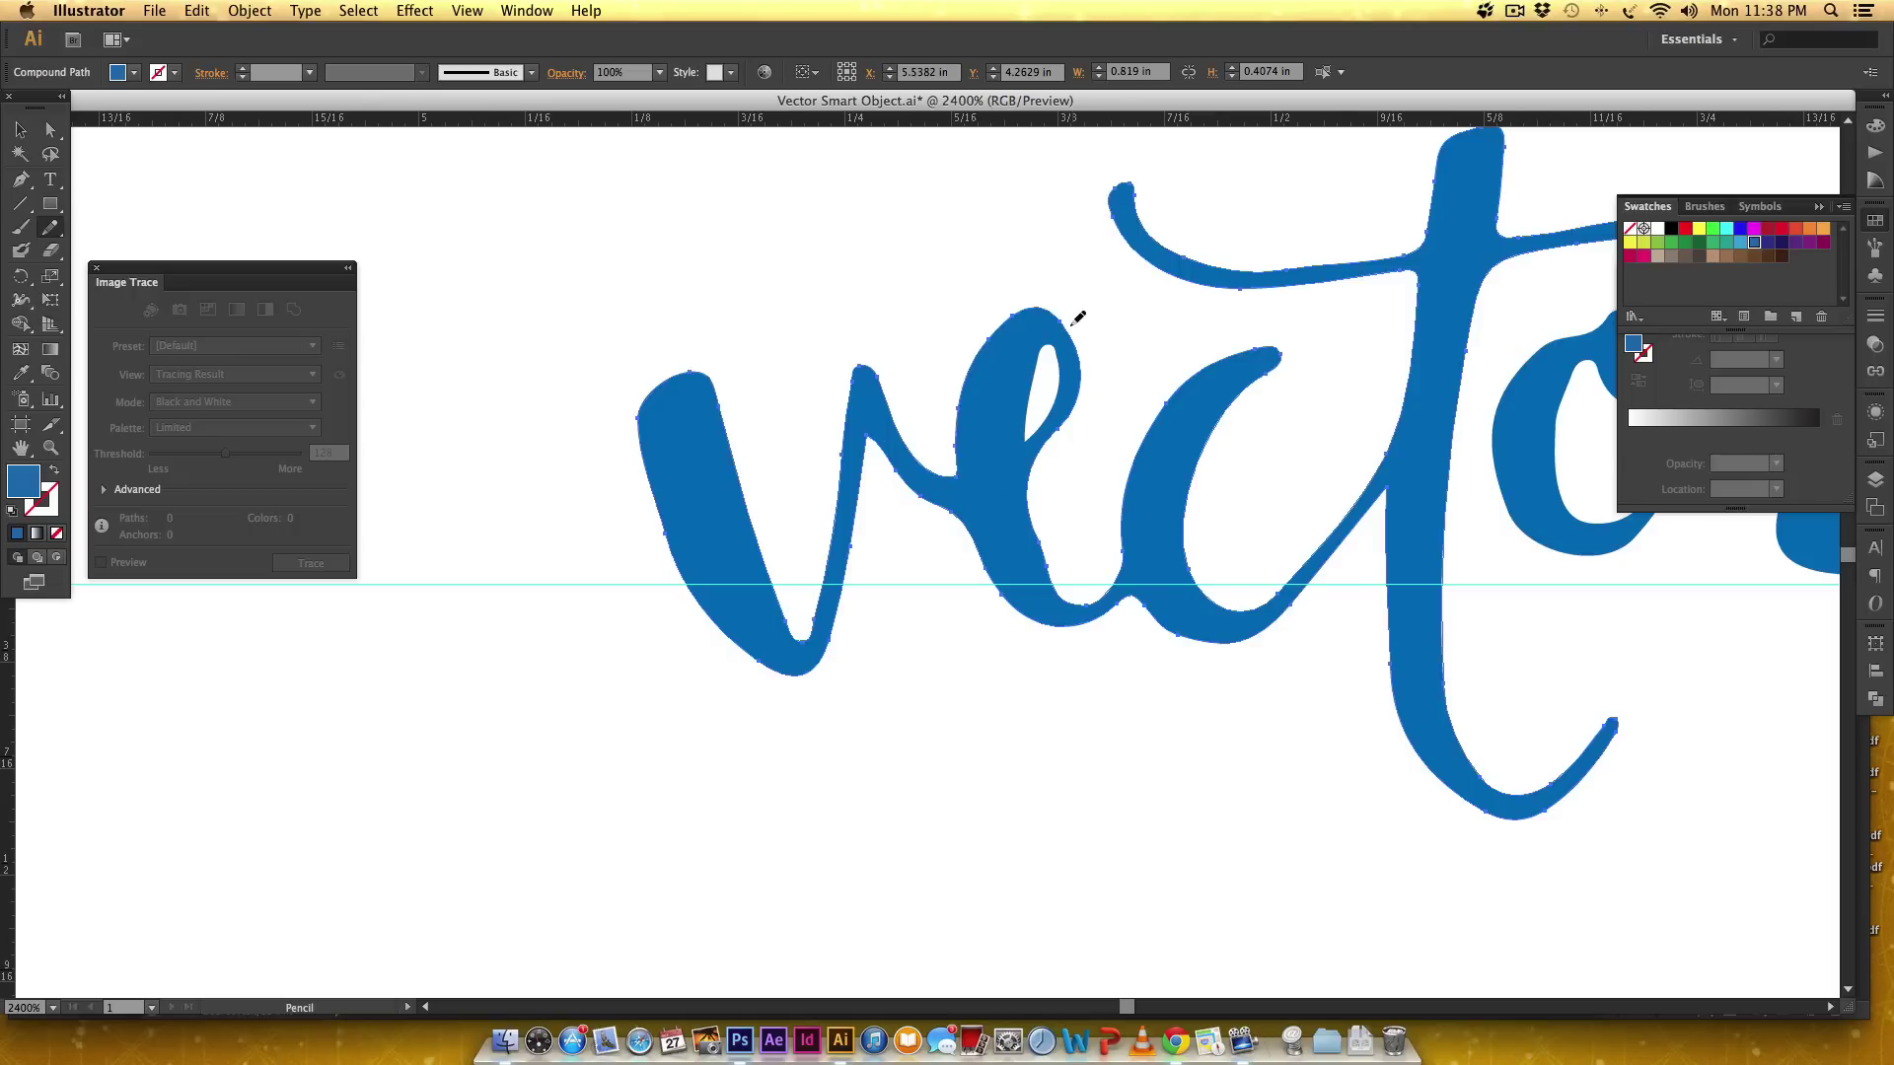
pyautogui.moveTo(1080, 396)
pyautogui.mouseDown()
pyautogui.moveTo(1024, 472)
pyautogui.moveTo(1058, 578)
pyautogui.mouseUp()
pyautogui.moveTo(1016, 313)
pyautogui.mouseDown()
pyautogui.moveTo(1073, 318)
pyautogui.moveTo(1079, 405)
pyautogui.moveTo(1089, 343)
pyautogui.moveTo(1090, 393)
pyautogui.moveTo(1022, 483)
pyautogui.mouseUp()
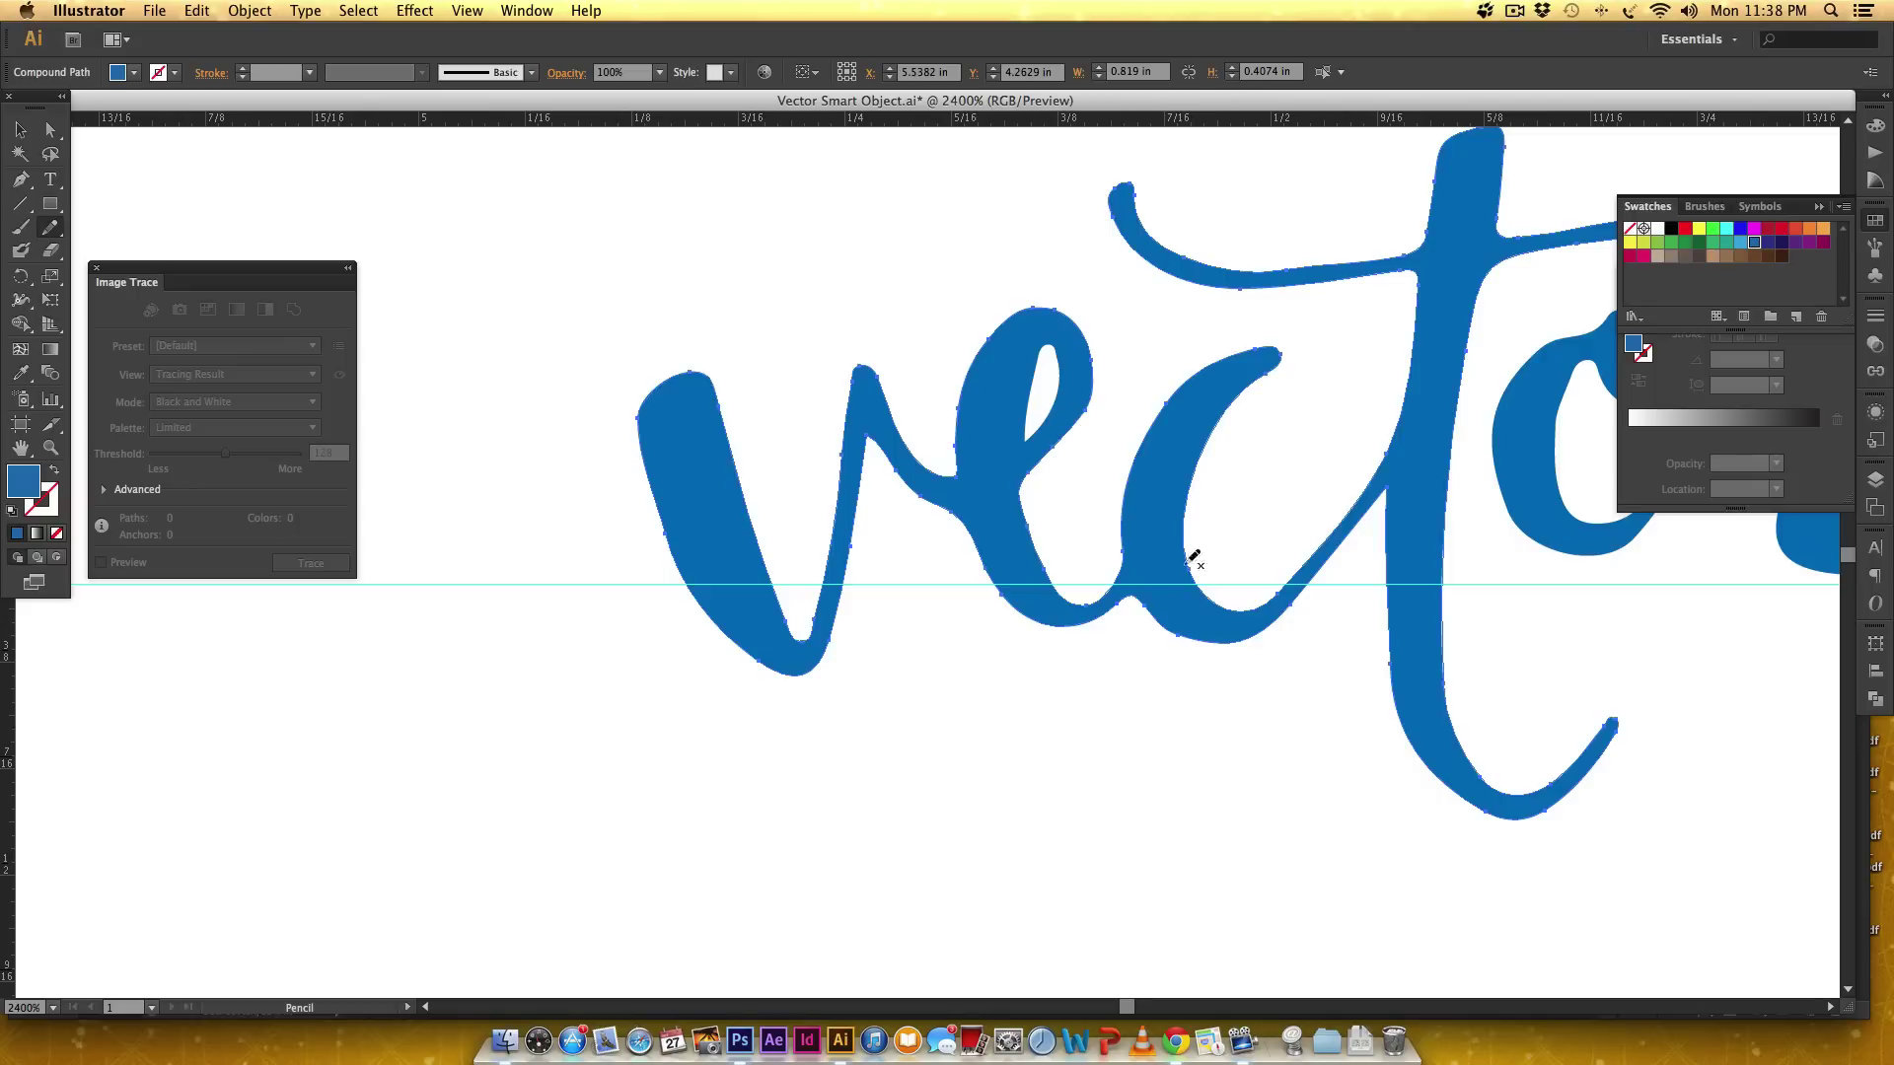
# - Smooth the lower edge of the stroke joining v and e with the Pencil tool
pyautogui.press('space')
pyautogui.moveTo(1281, 503); pyautogui.dragTo(971, 395)
pyautogui.moveTo(619, 308); pyautogui.dragTo(692, 376)
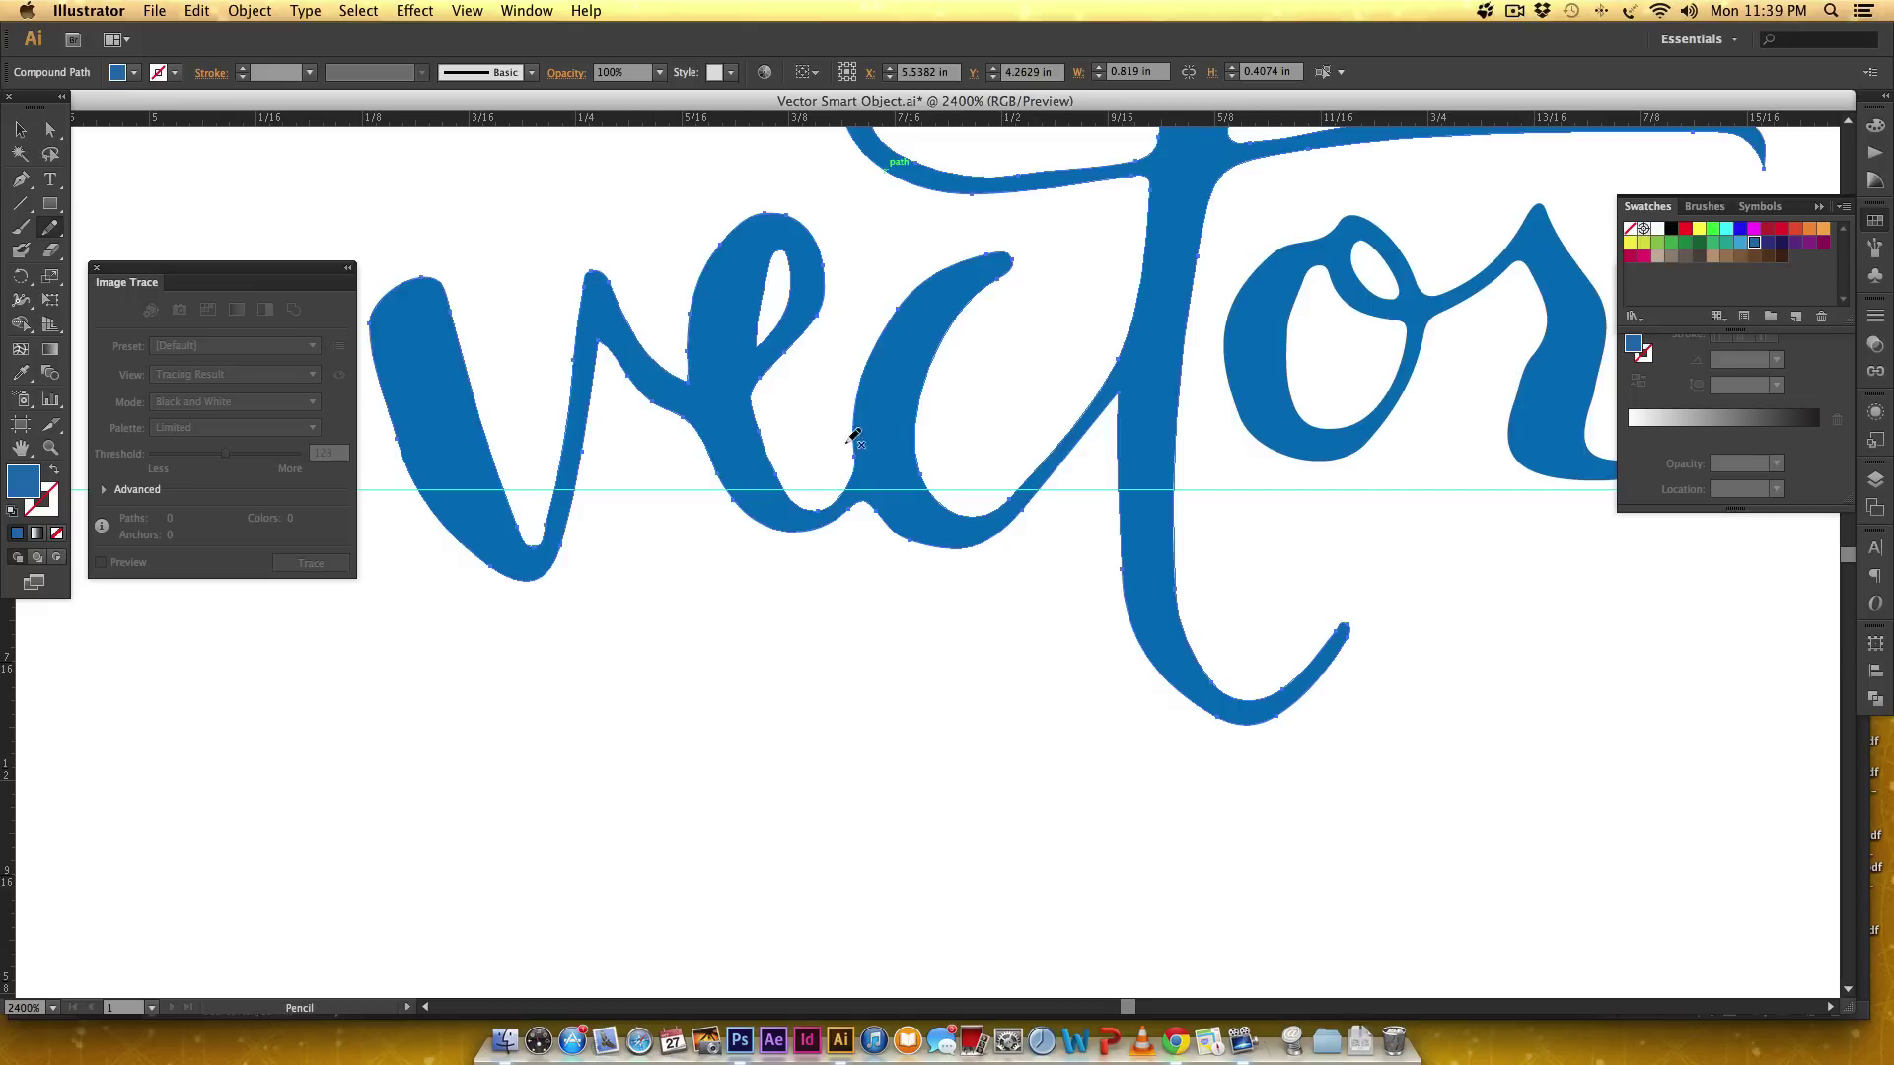
pyautogui.moveTo(600, 336); pyautogui.dragTo(679, 401)
pyautogui.moveTo(700, 404)
pyautogui.mouseDown()
pyautogui.moveTo(708, 429)
pyautogui.moveTo(716, 417)
pyautogui.mouseUp()
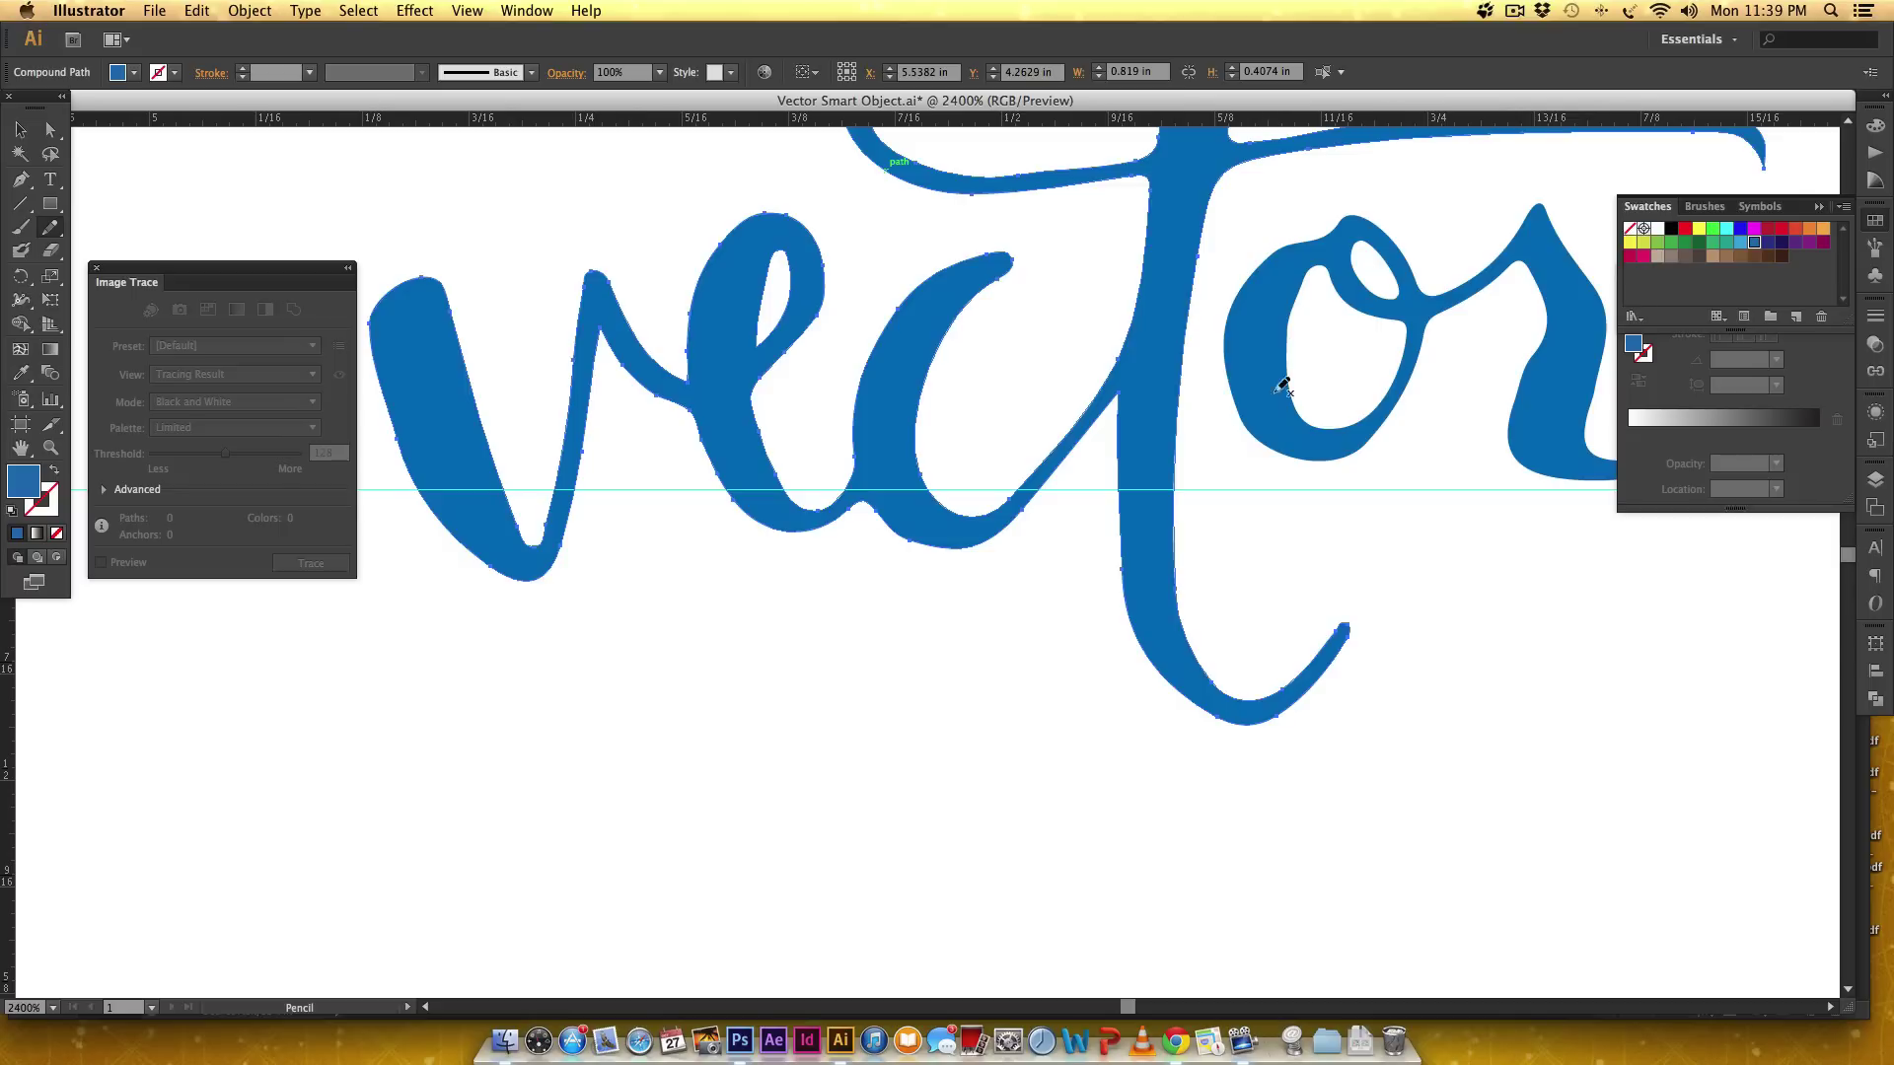
pyautogui.moveTo(1204, 368)
pyautogui.mouseDown()
pyautogui.moveTo(1108, 499)
pyautogui.moveTo(1023, 563)
pyautogui.moveTo(921, 524)
pyautogui.mouseUp()
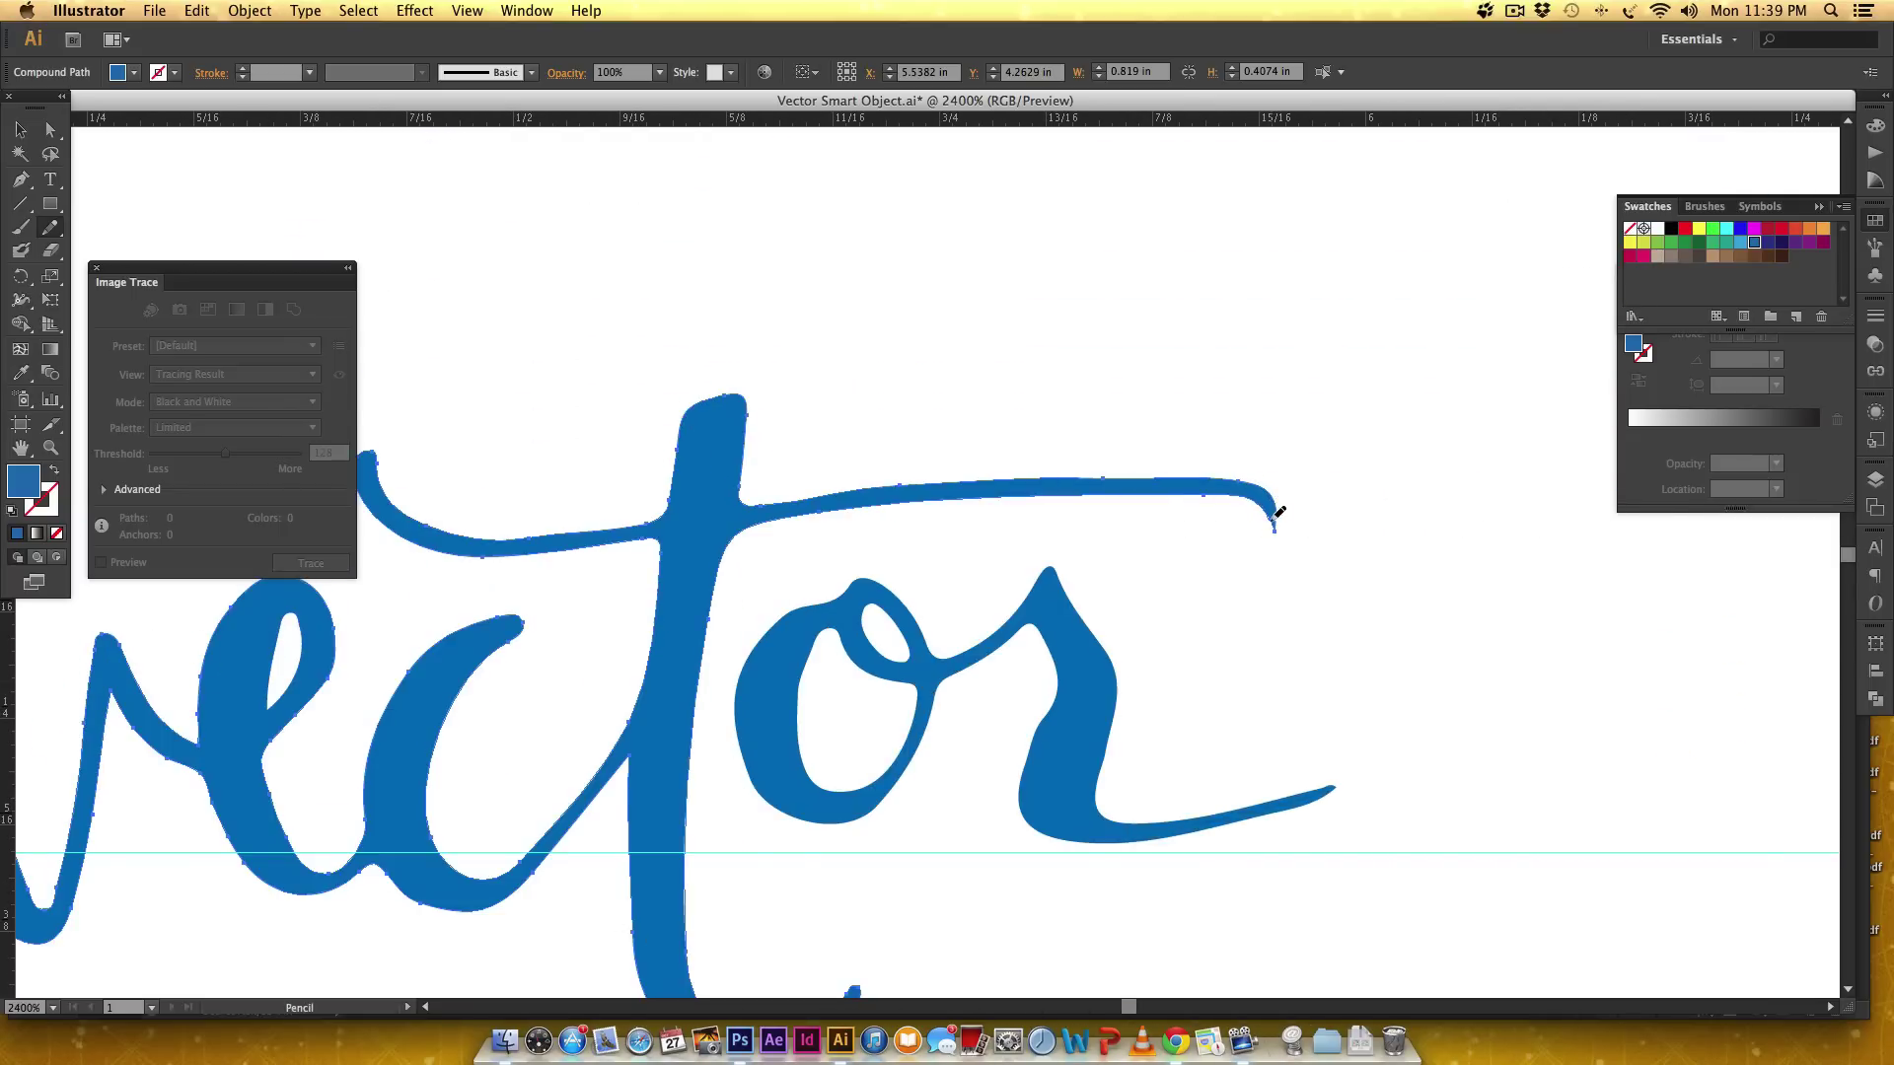
# - Round off the far tip of the t's crossbar and smooth the crossbar's left junction with the stem using the Pencil tool
pyautogui.moveTo(1280, 505); pyautogui.dragTo(1279, 478)
pyautogui.hscroll(-2, 608, 482)
pyautogui.scroll(-1, 609, 481)
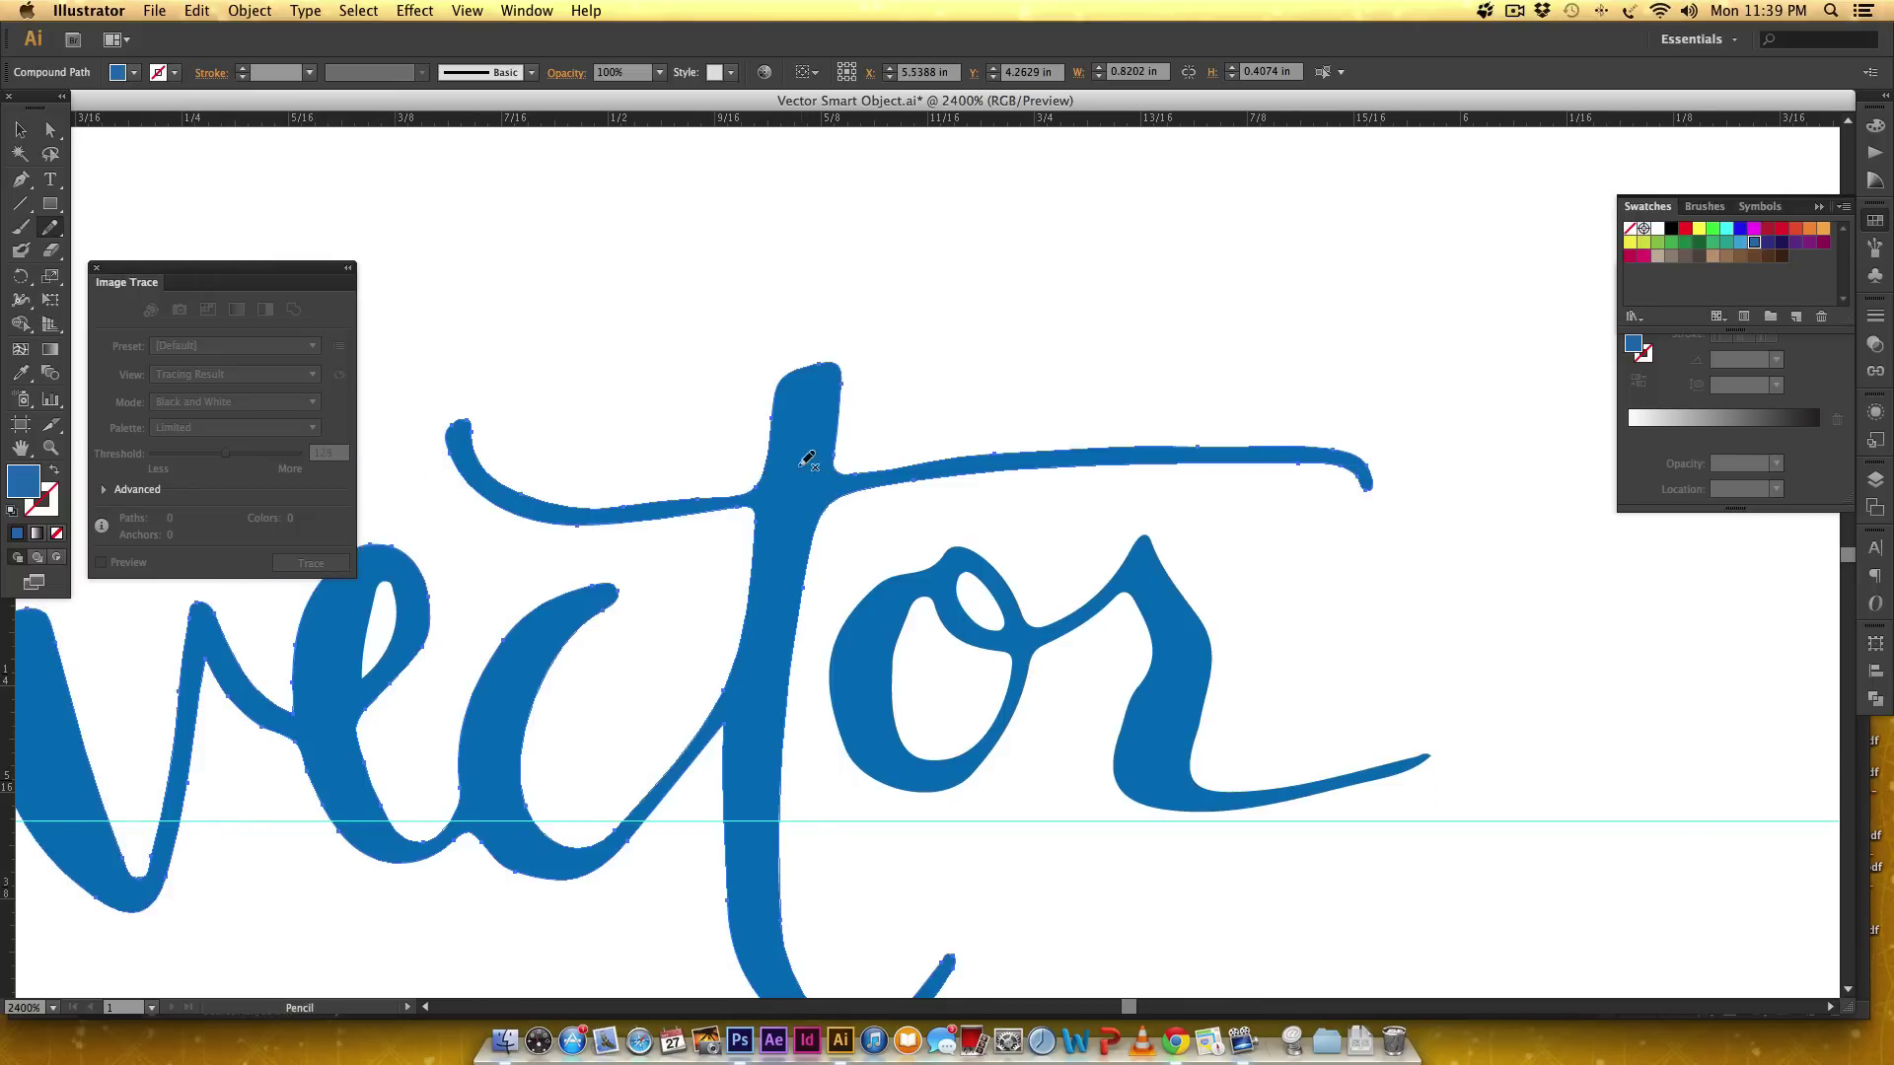
pyautogui.moveTo(709, 495); pyautogui.dragTo(804, 457)
# - Check which letters form separate shapes by selecting the "or" piece and the "vect" piece in turn
pyautogui.press('v')
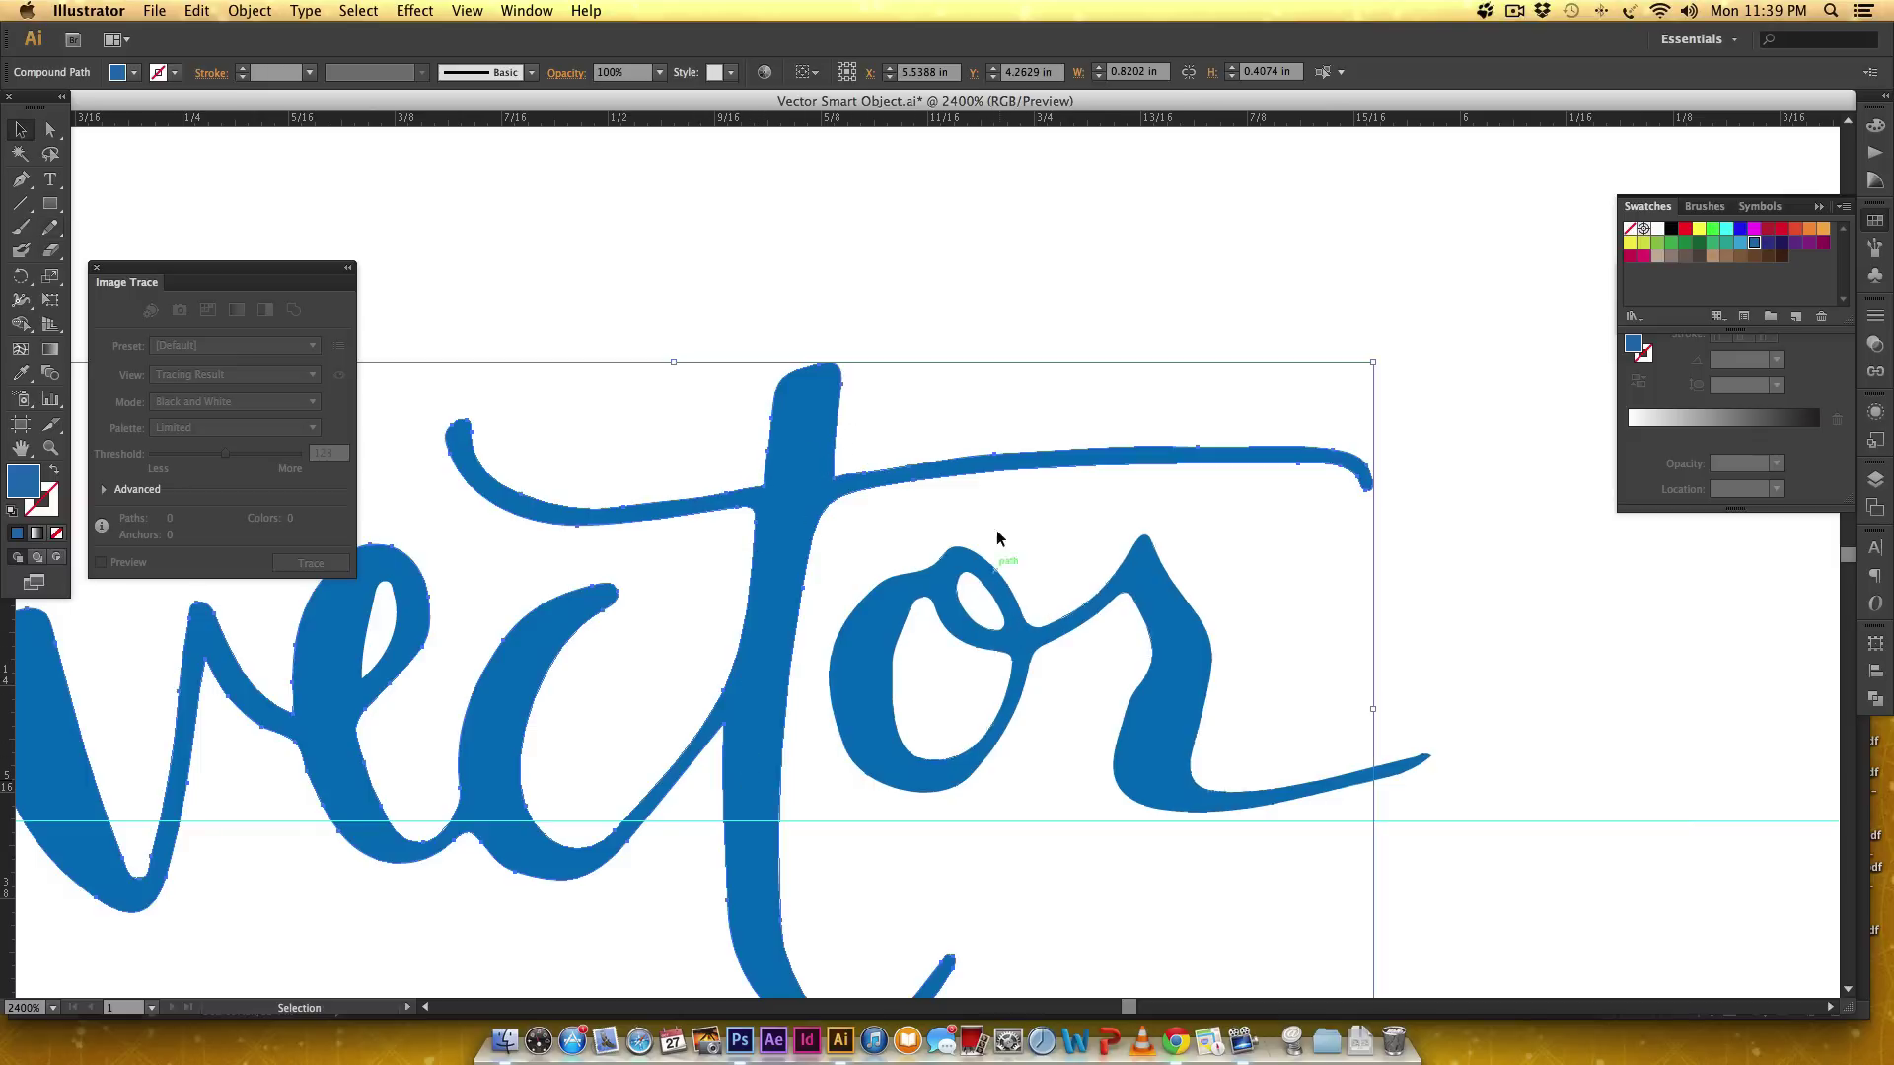
pyautogui.click(876, 673)
pyautogui.press('n')
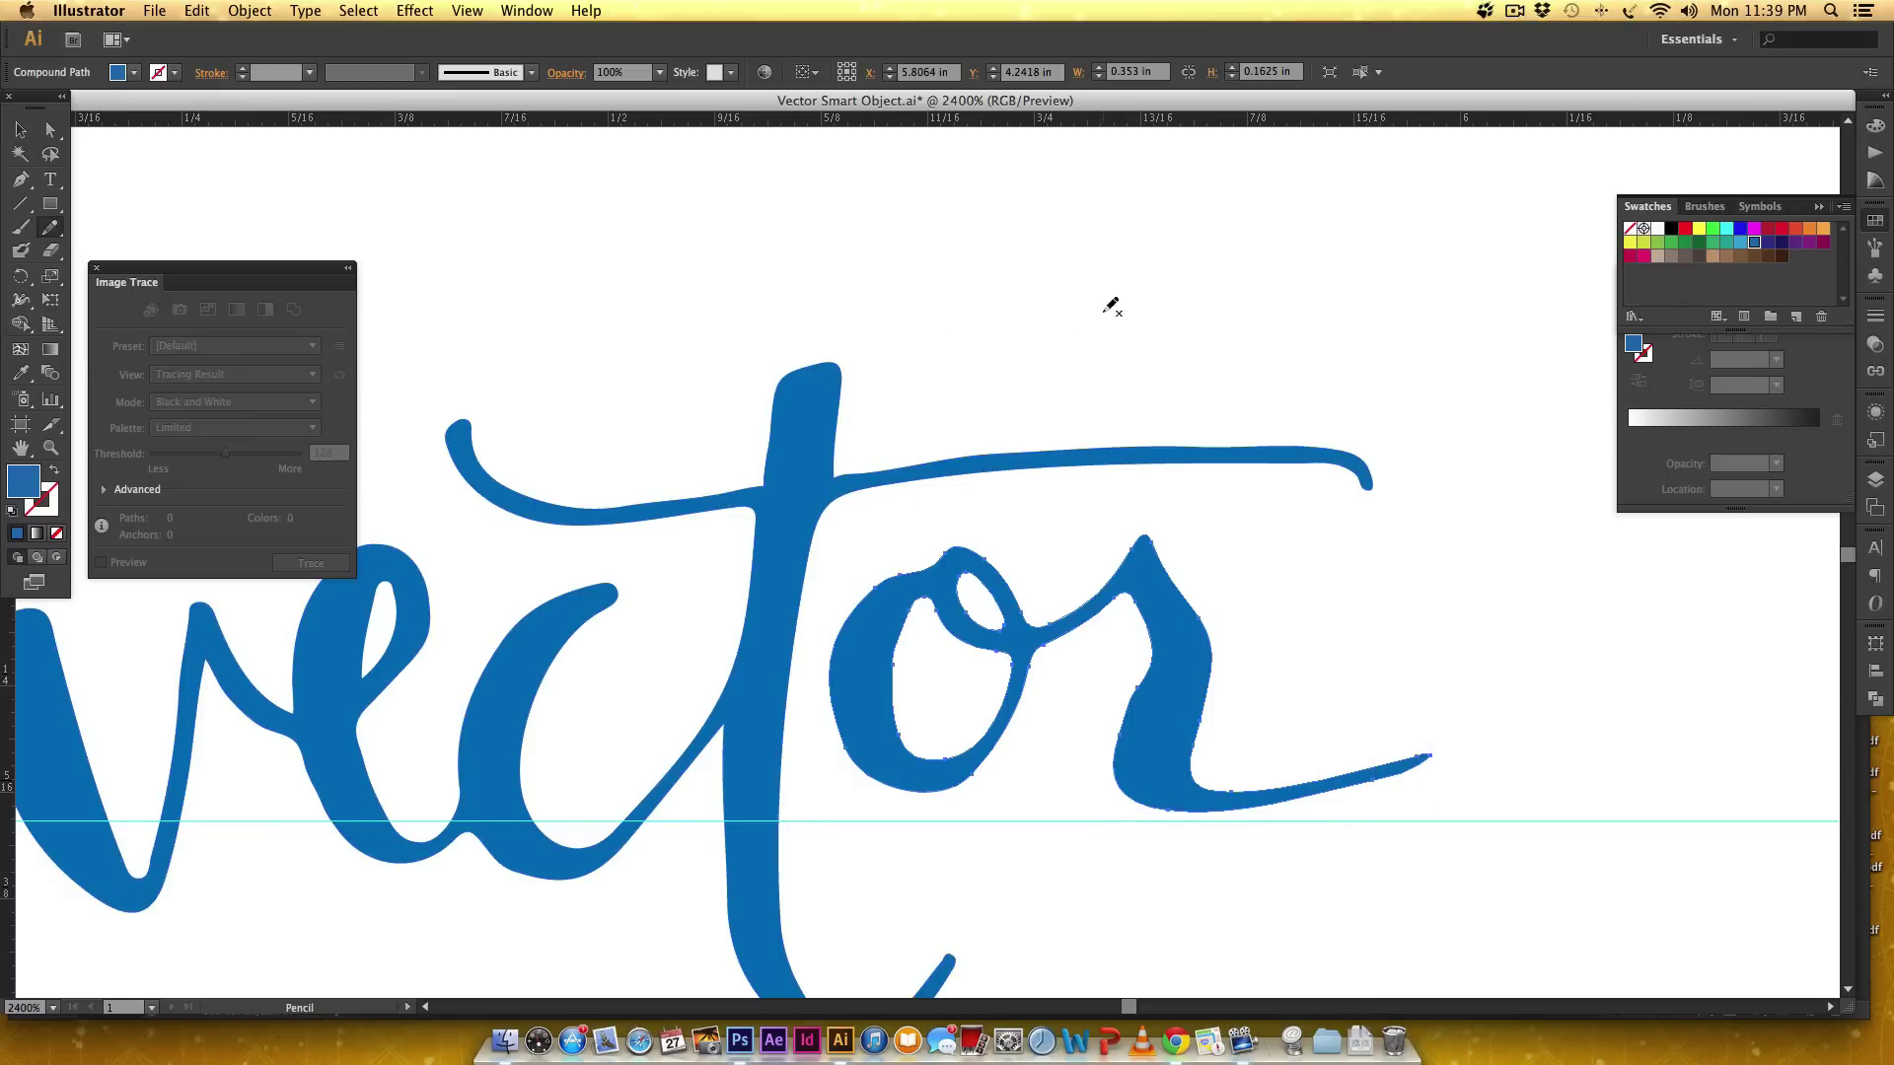
pyautogui.press('v')
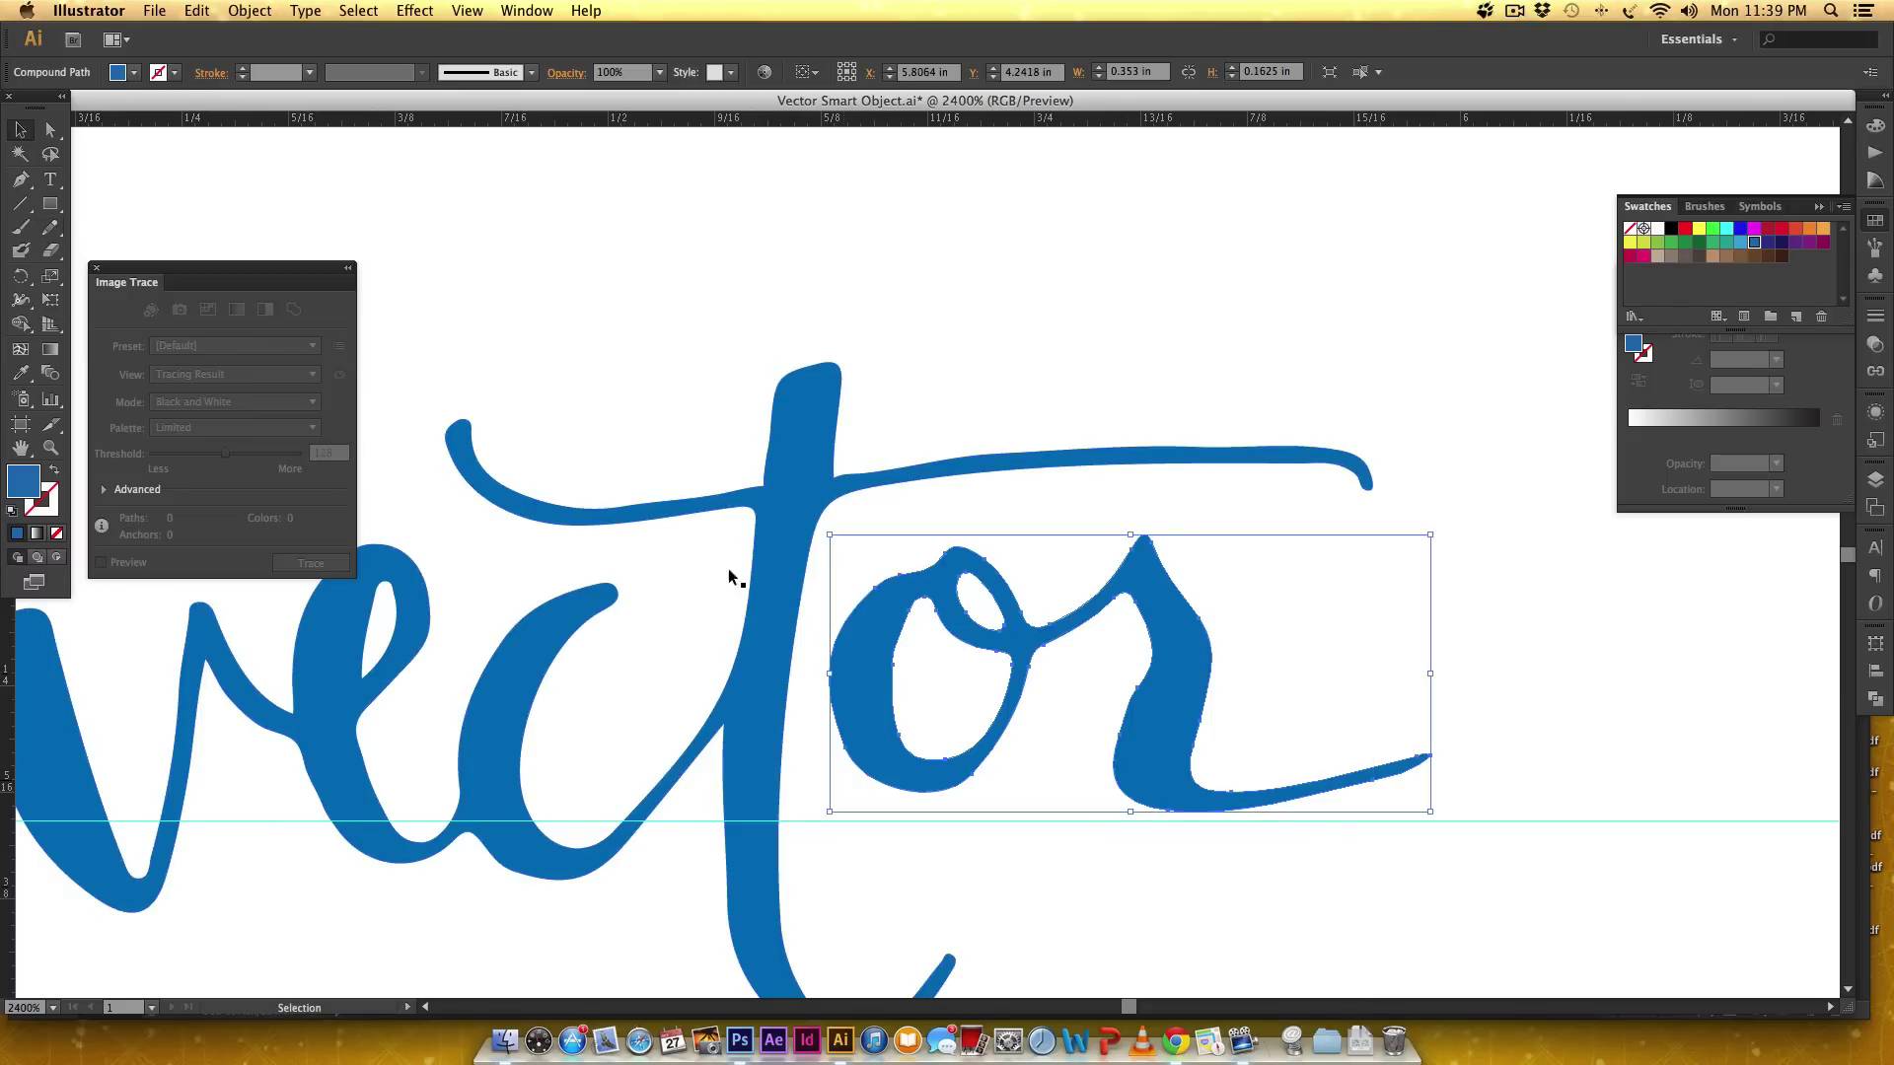
pyautogui.click(881, 533)
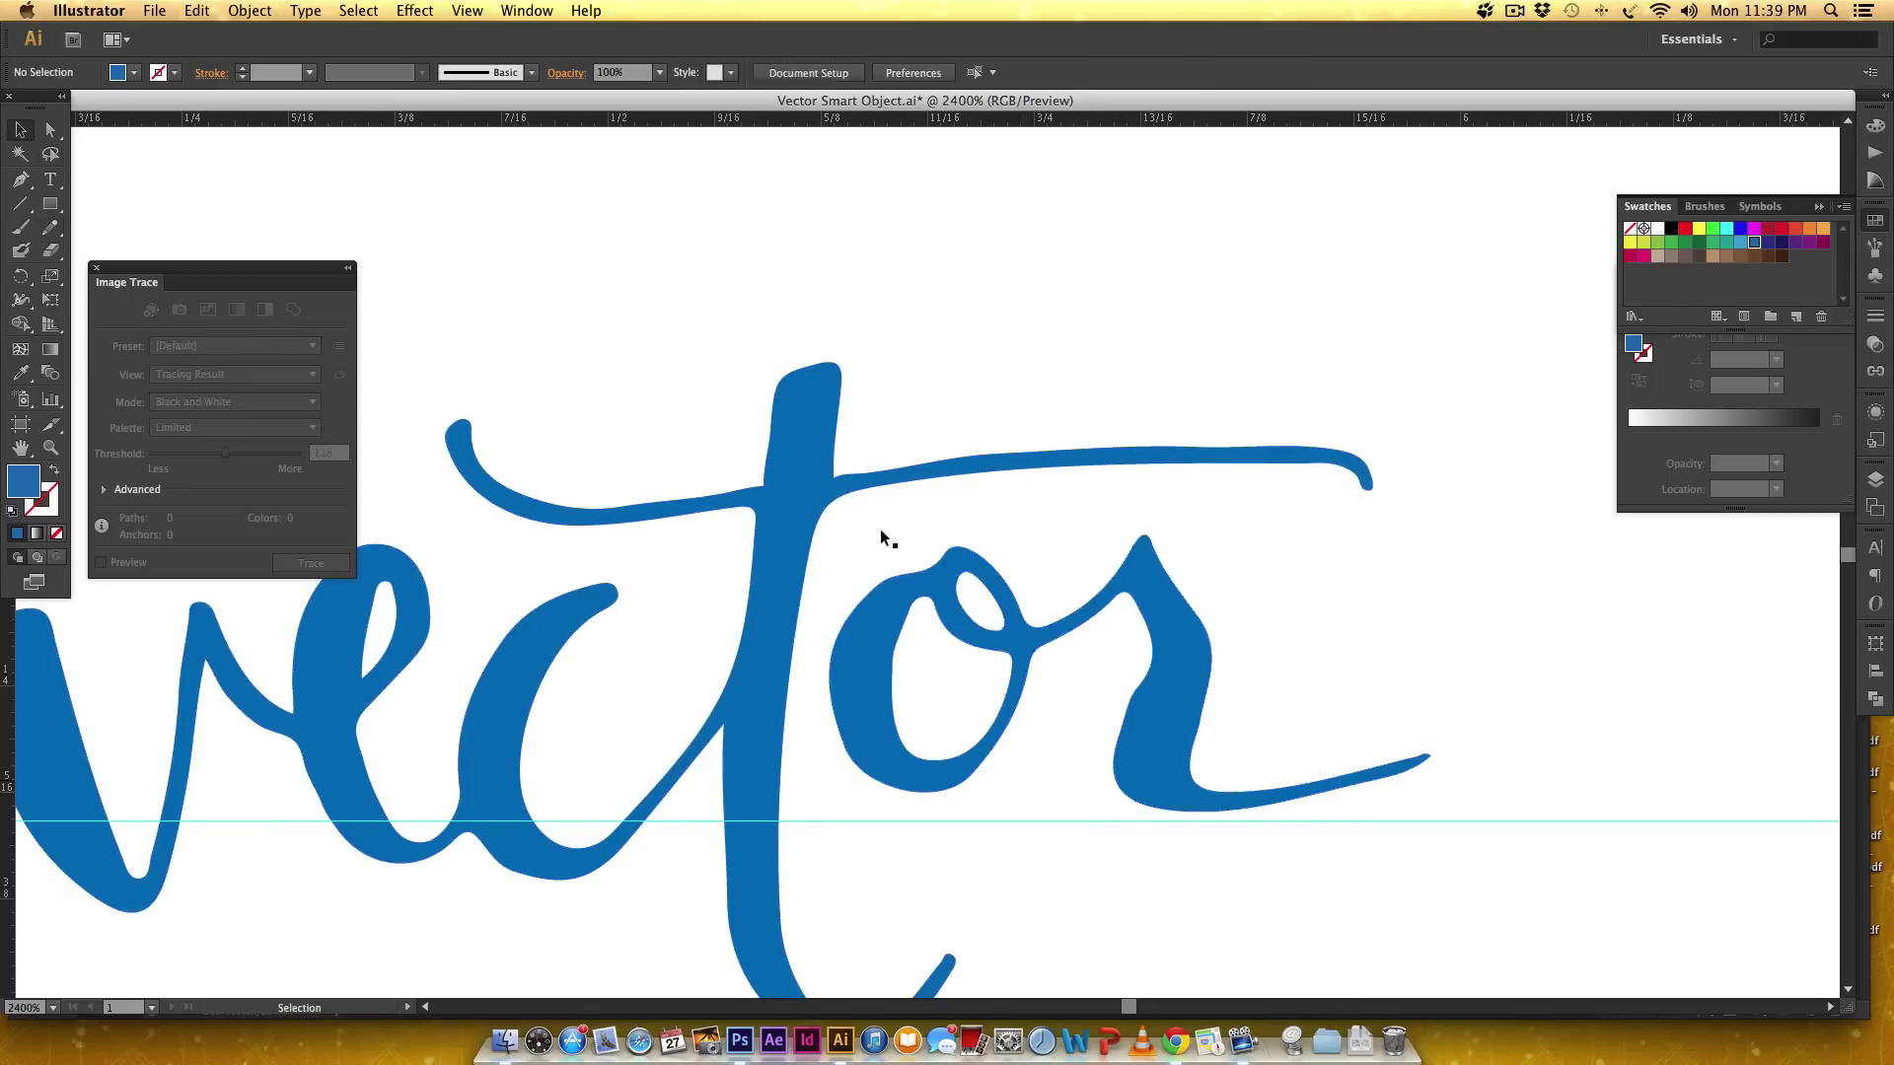
pyautogui.click(858, 643)
pyautogui.click(801, 462)
pyautogui.click(1071, 244)
# - Select the "or" shape and redraw the left side of the o's counter with the Pencil tool to widen the opening
pyautogui.click(856, 644)
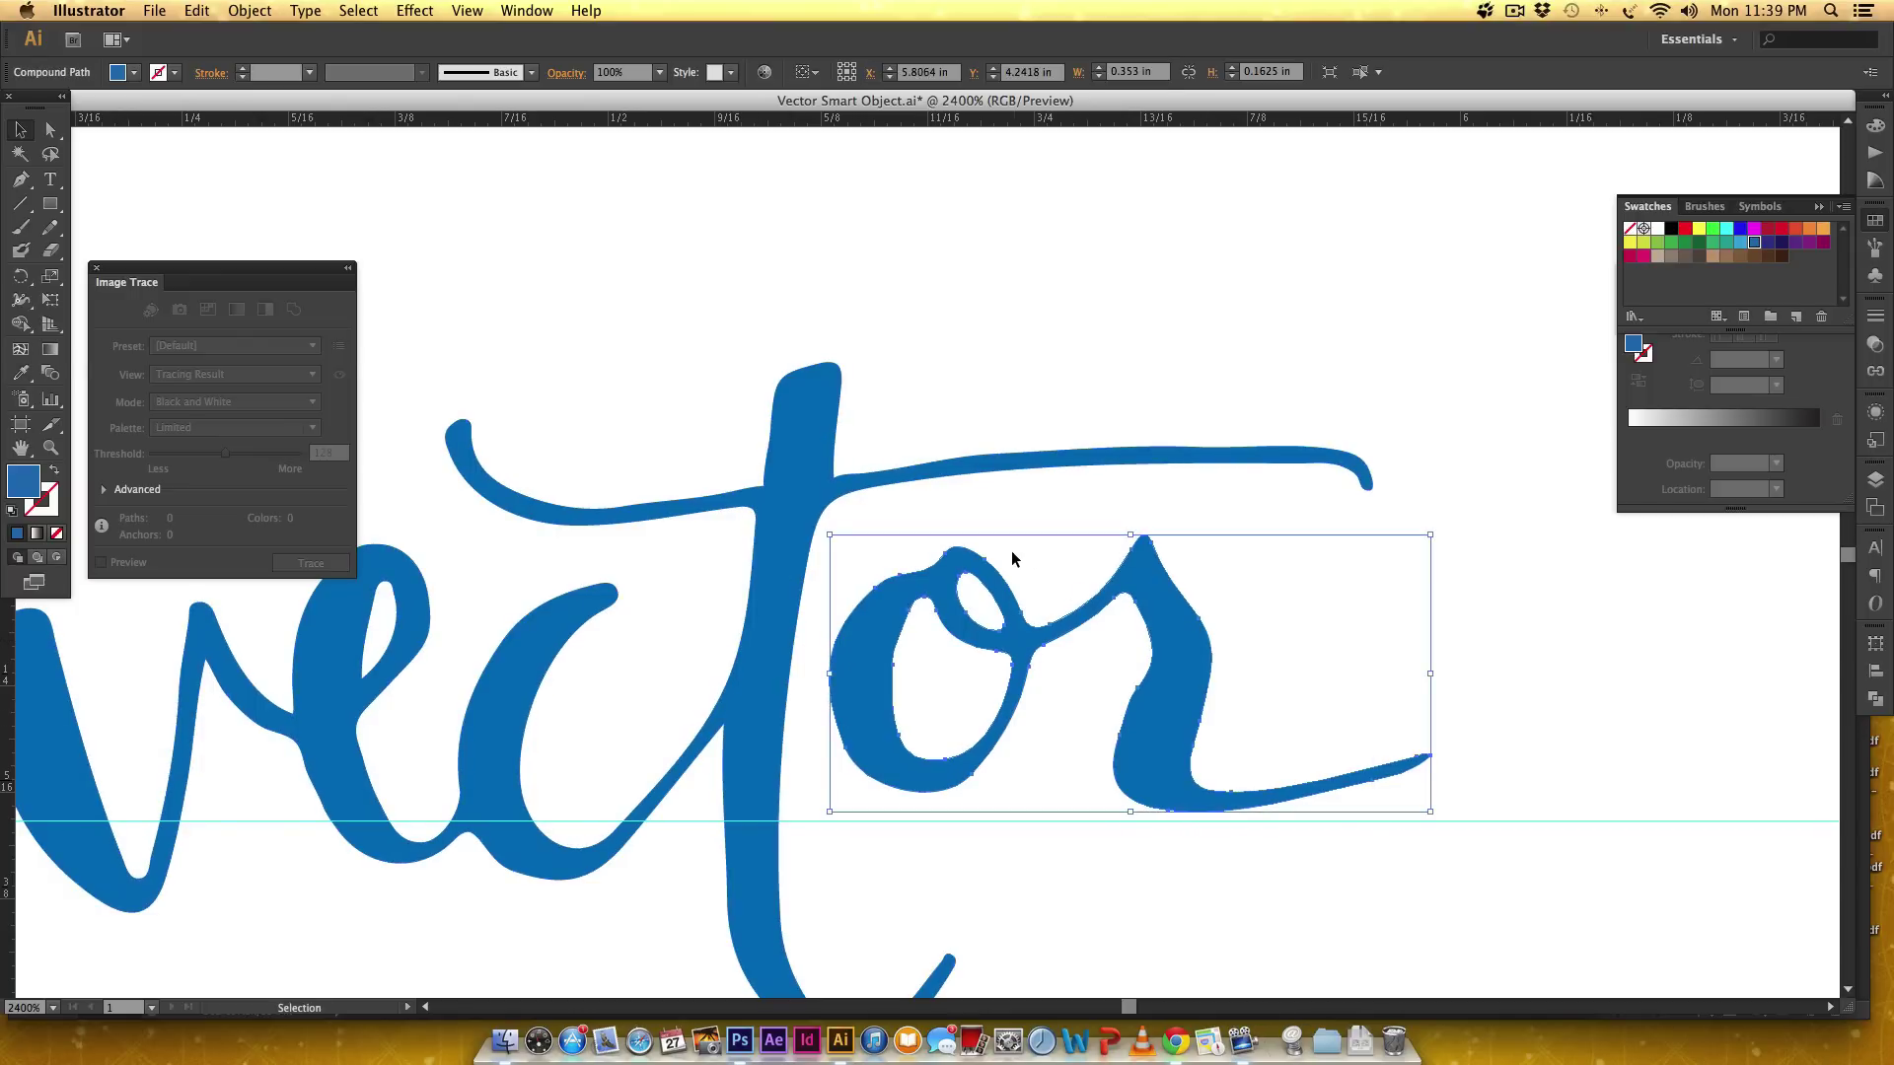
pyautogui.press('n')
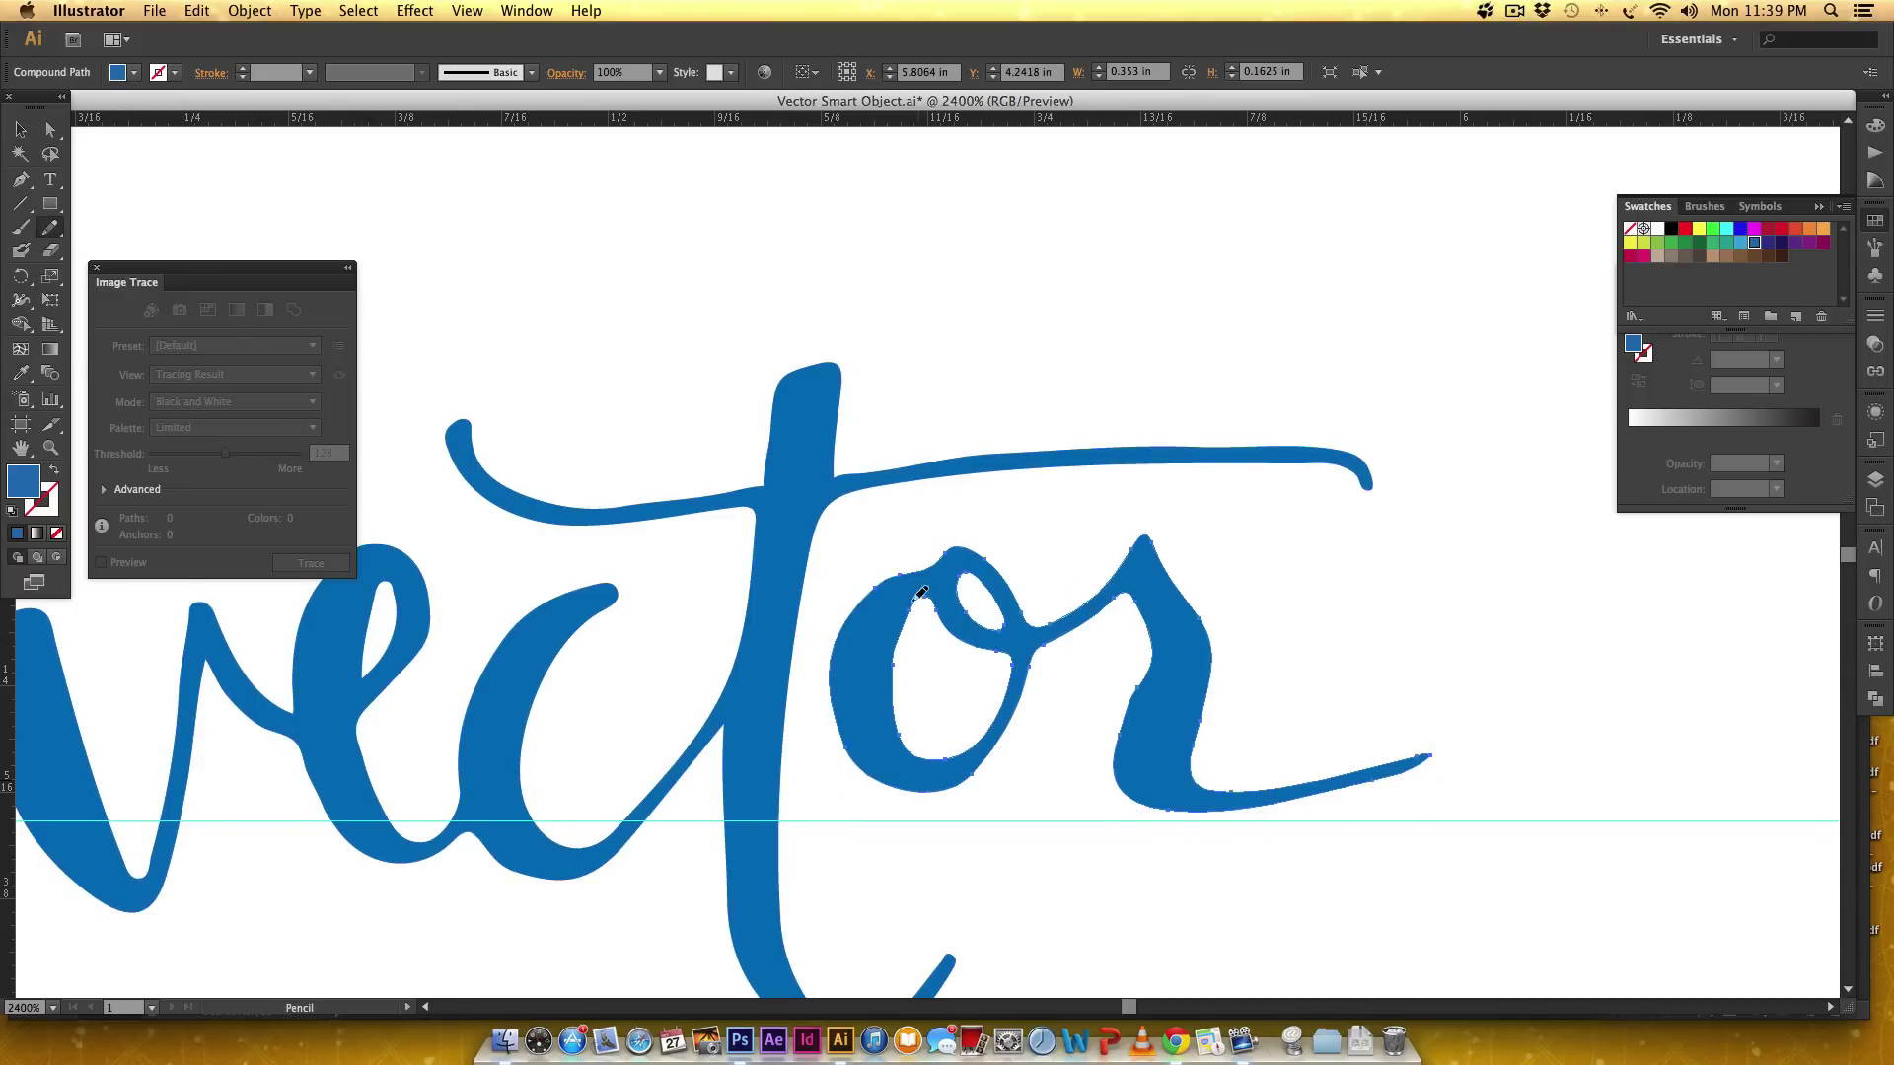
pyautogui.moveTo(914, 603)
pyautogui.mouseDown()
pyautogui.moveTo(884, 712)
pyautogui.moveTo(923, 758)
pyautogui.mouseUp()
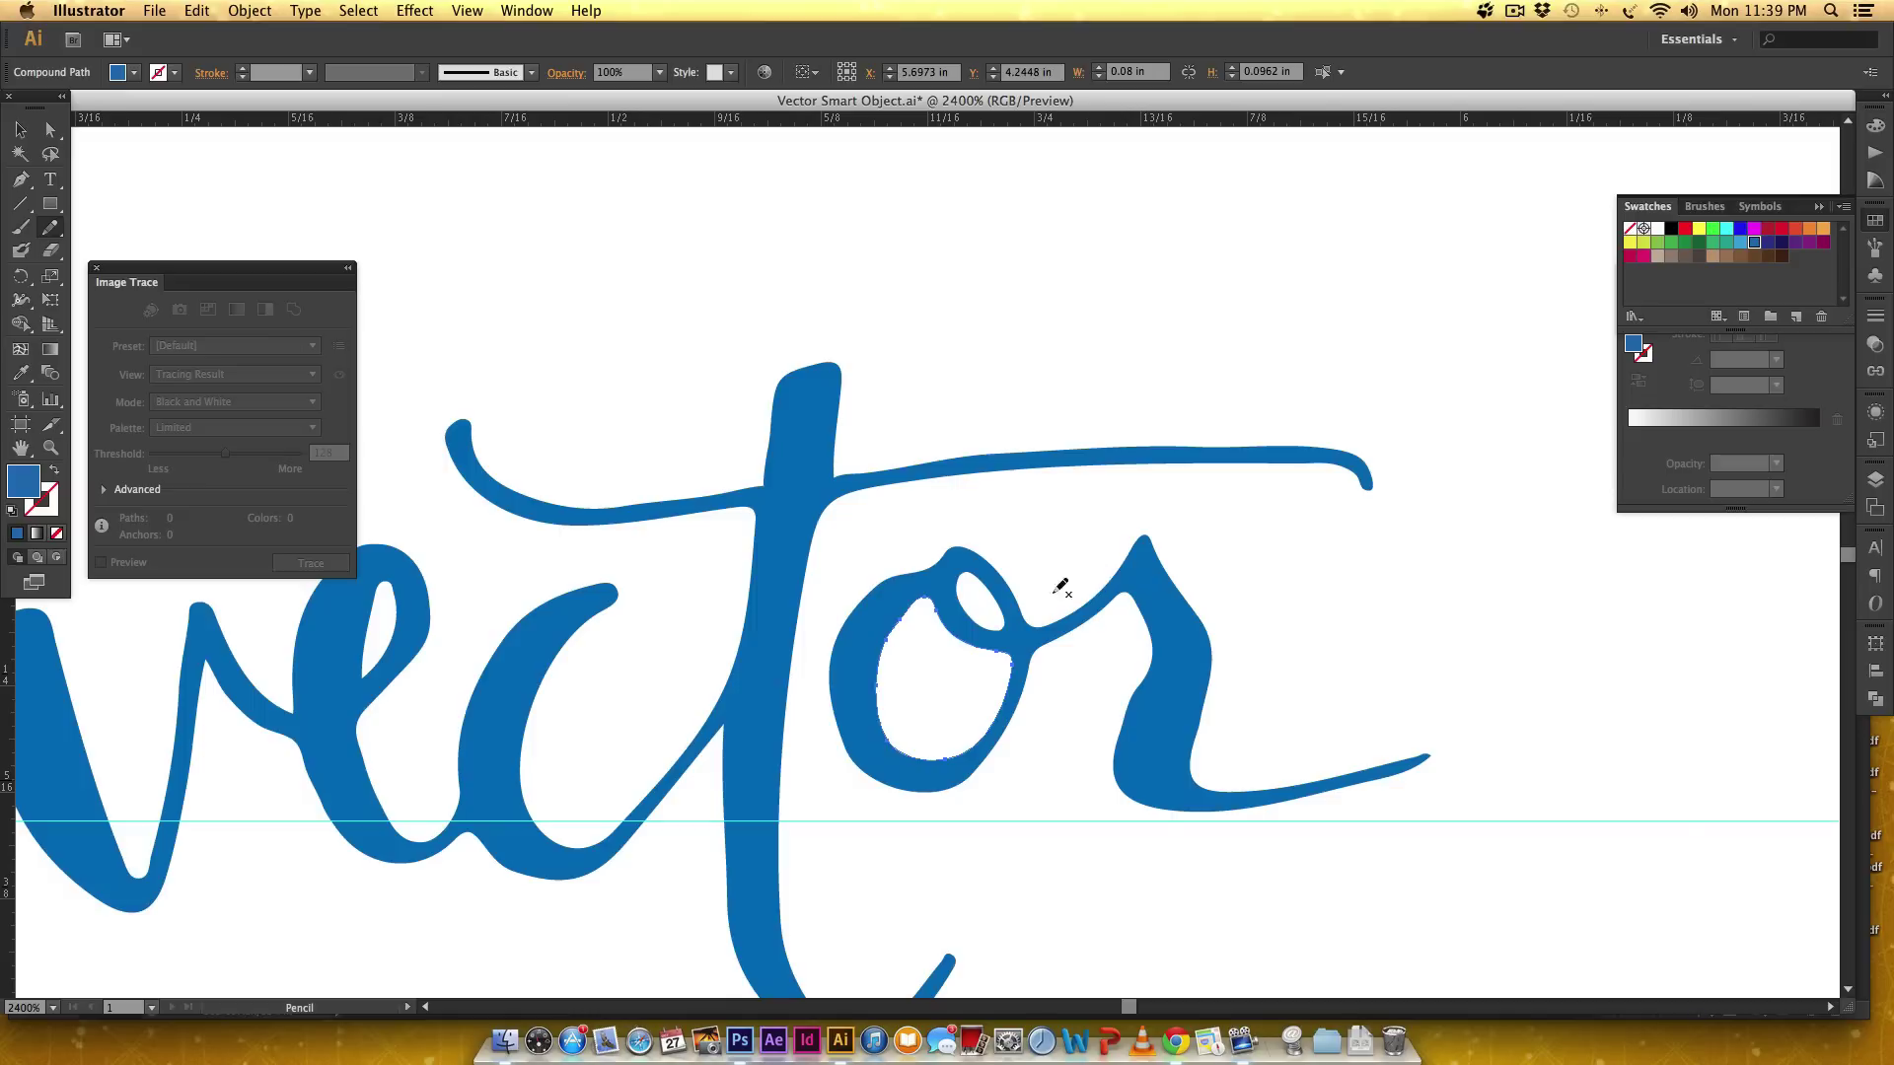
# - Reselect the "or" shape and smooth the o's outer edge up to its small loop with the Pencil tool
pyautogui.press('v')
pyautogui.click(850, 641)
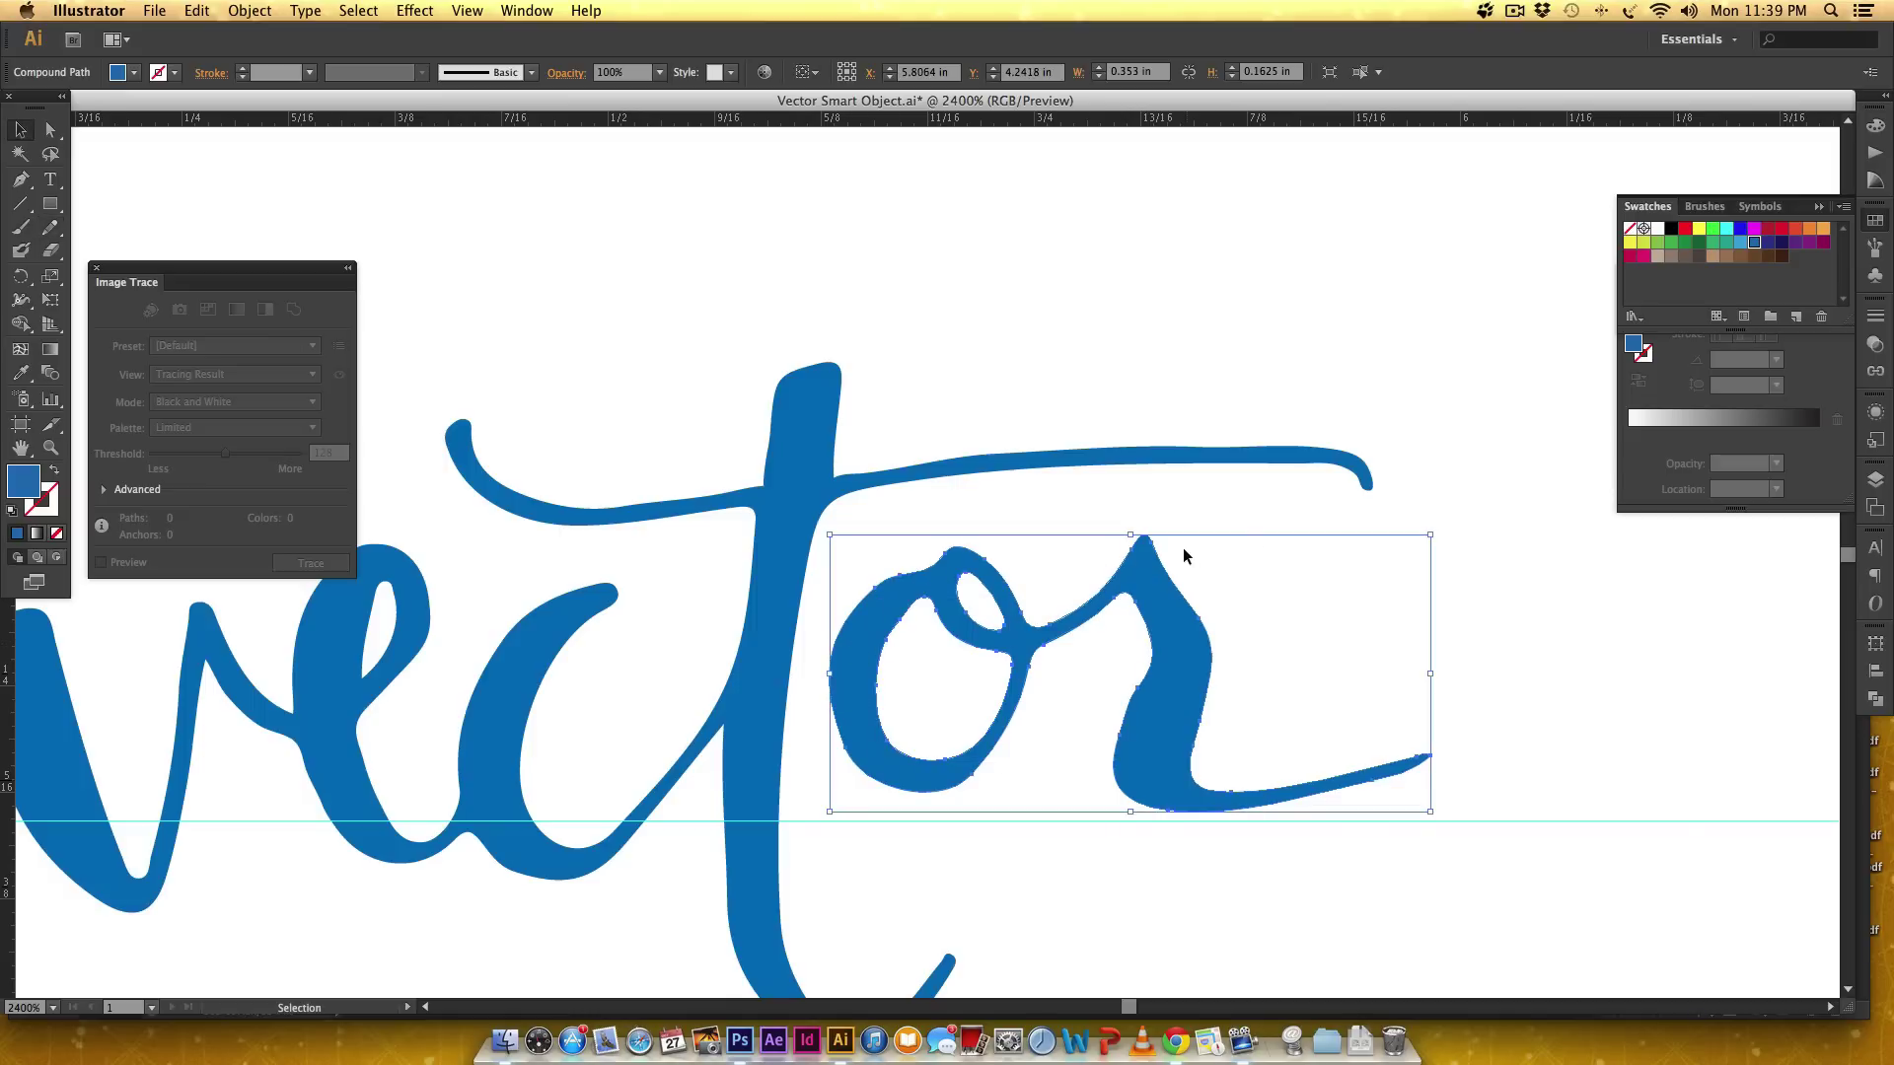
pyautogui.press('n')
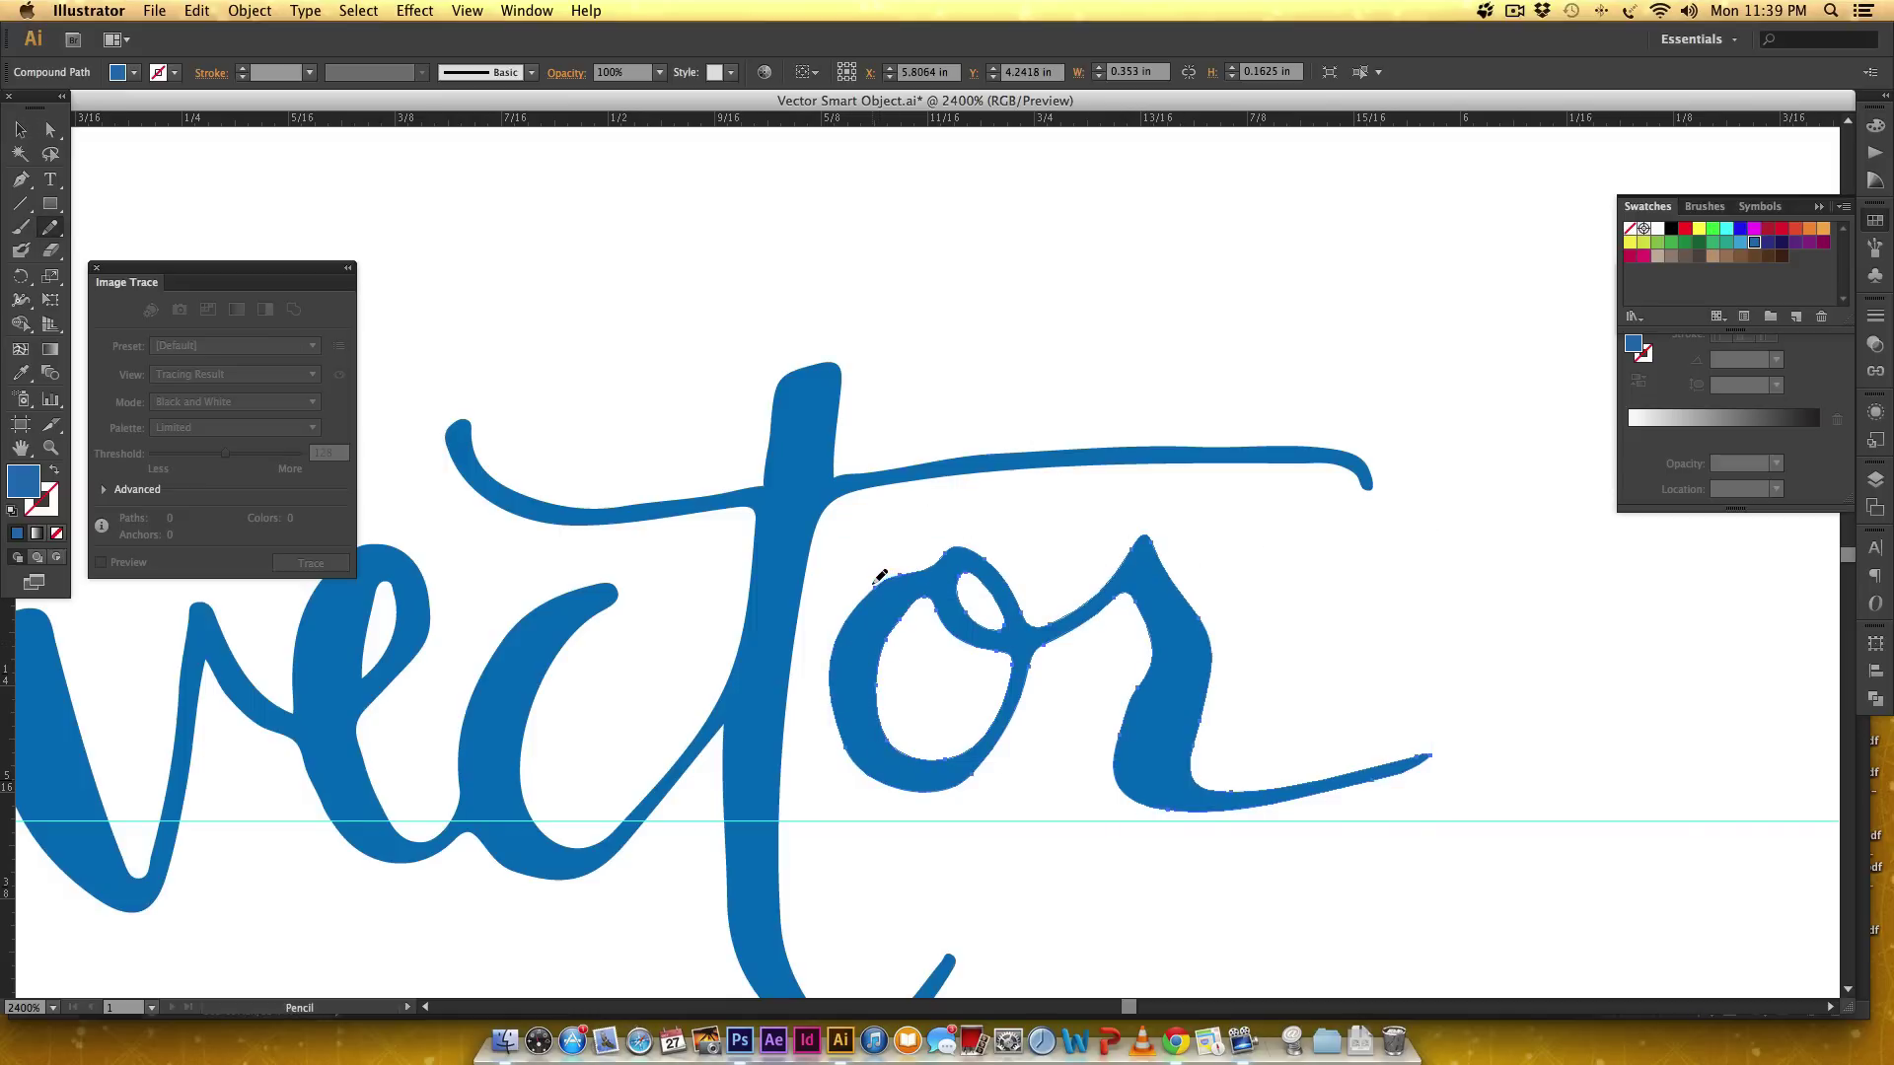
pyautogui.moveTo(935, 563); pyautogui.dragTo(953, 549)
# - Redraw the left edge of the r's stem to make it slimmer and round the tip of its tail
pyautogui.moveTo(1056, 637)
pyautogui.mouseDown()
pyautogui.moveTo(1139, 604)
pyautogui.moveTo(1115, 606)
pyautogui.moveTo(1129, 591)
pyautogui.moveTo(1175, 640)
pyautogui.moveTo(1147, 794)
pyautogui.mouseUp()
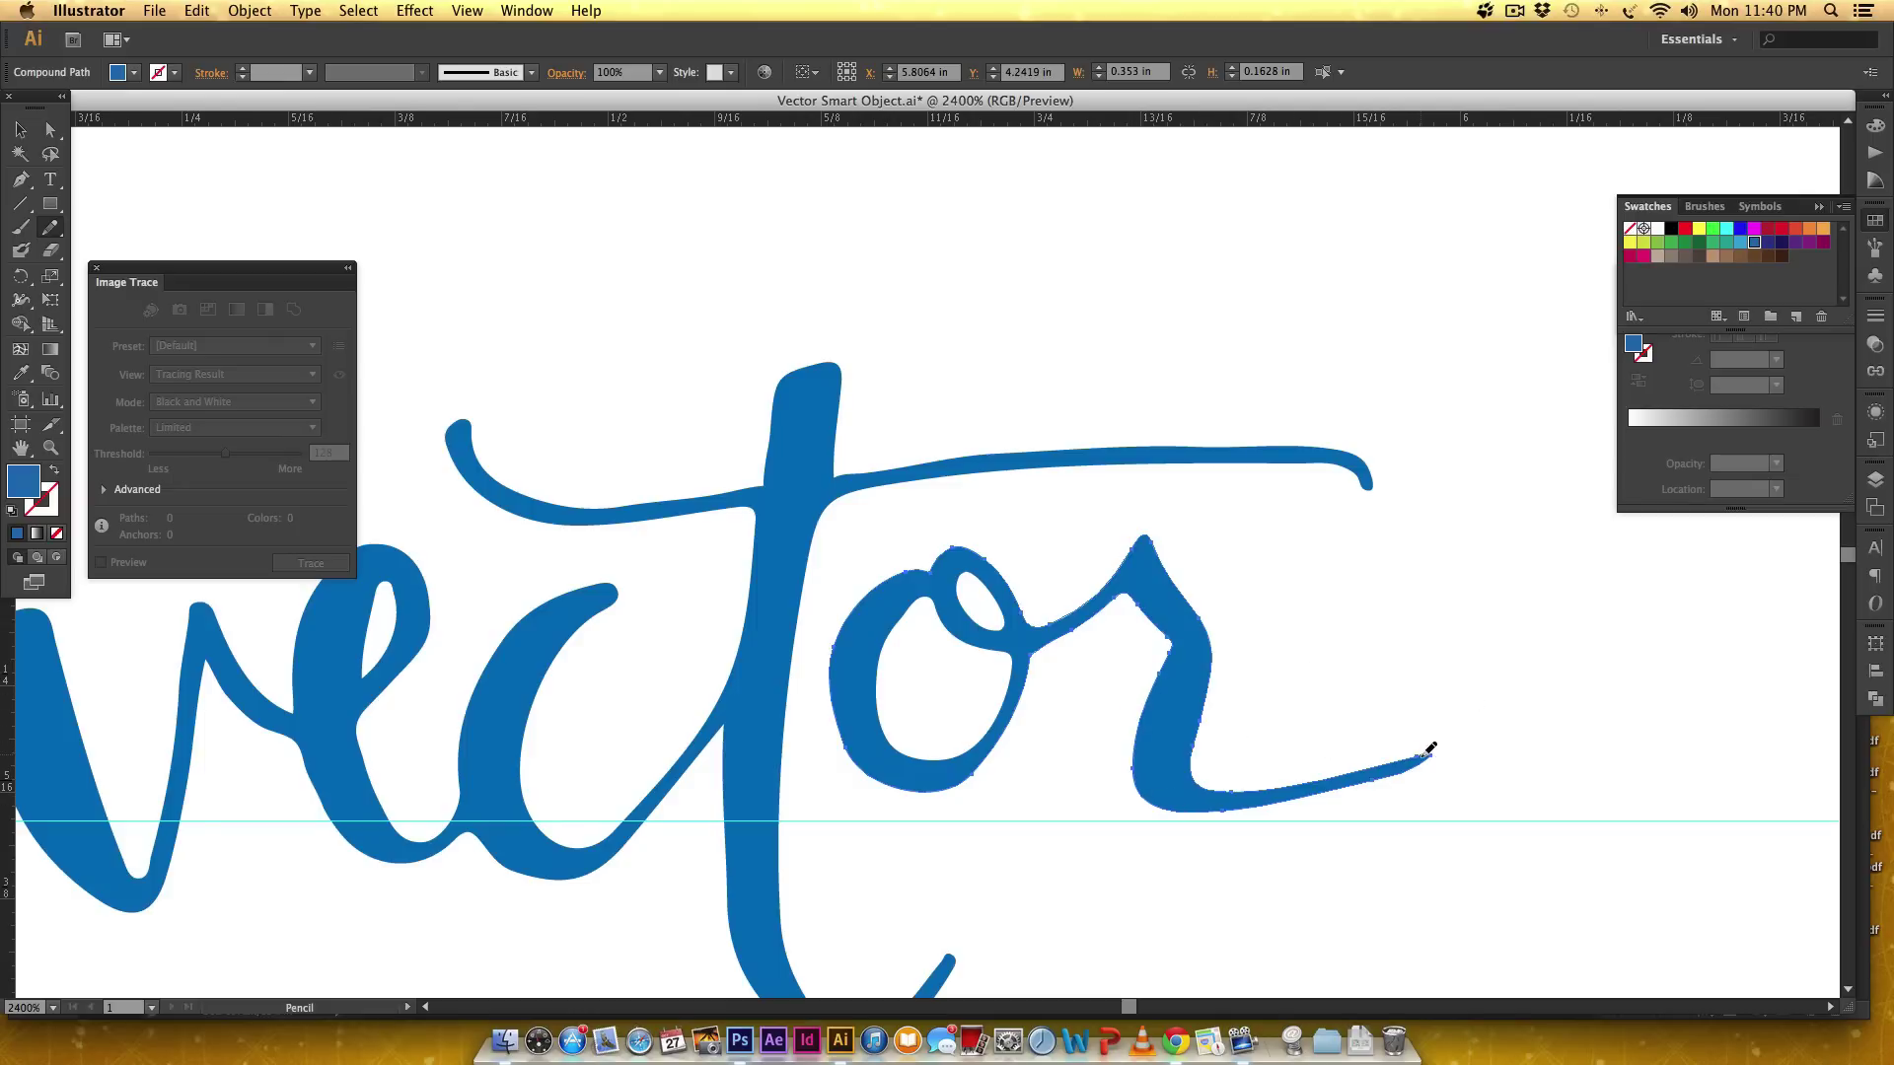
pyautogui.moveTo(1431, 760)
pyautogui.mouseDown()
pyautogui.moveTo(1386, 795)
pyautogui.moveTo(1432, 756)
pyautogui.mouseUp()
# - Select the "vect" shape and redraw the left edge of the t's lower stem with the Pencil tool to slim it
pyautogui.moveTo(816, 698); pyautogui.dragTo(1246, 549)
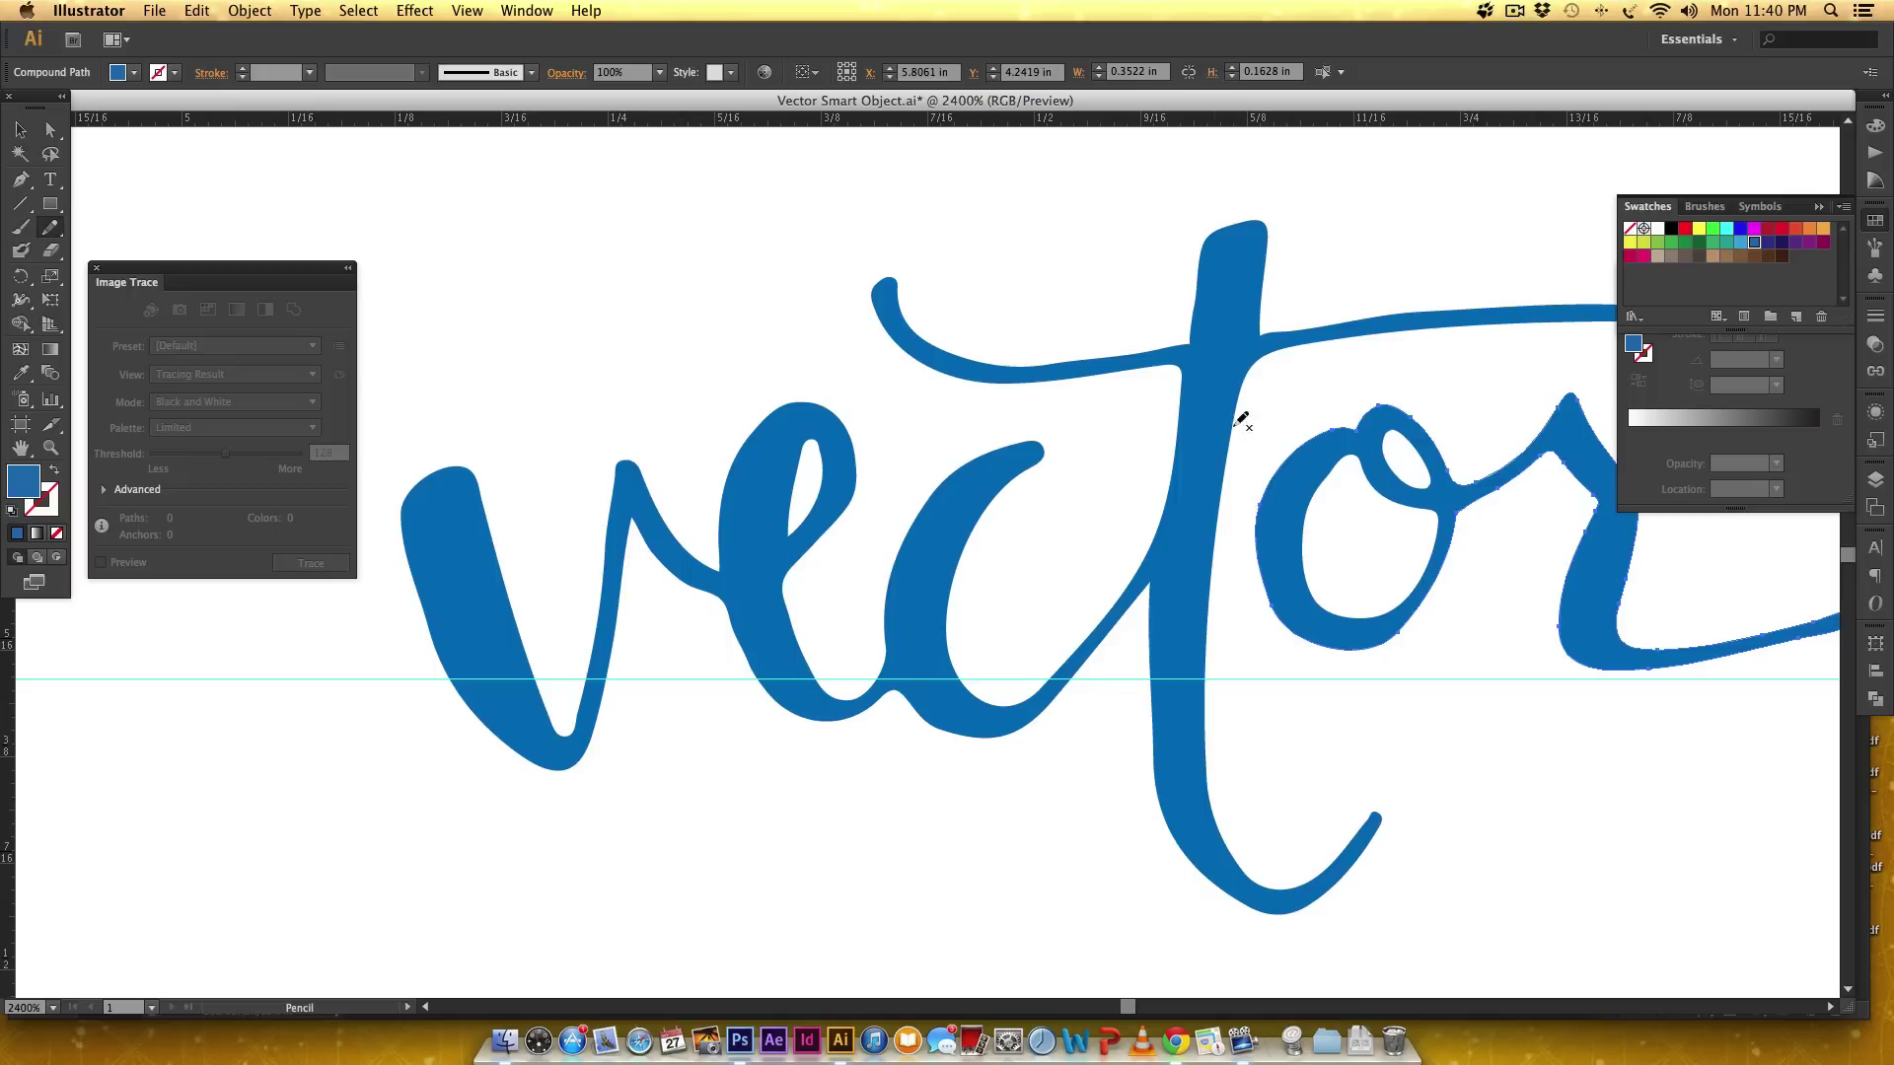
pyautogui.moveTo(1345, 529); pyautogui.dragTo(976, 523)
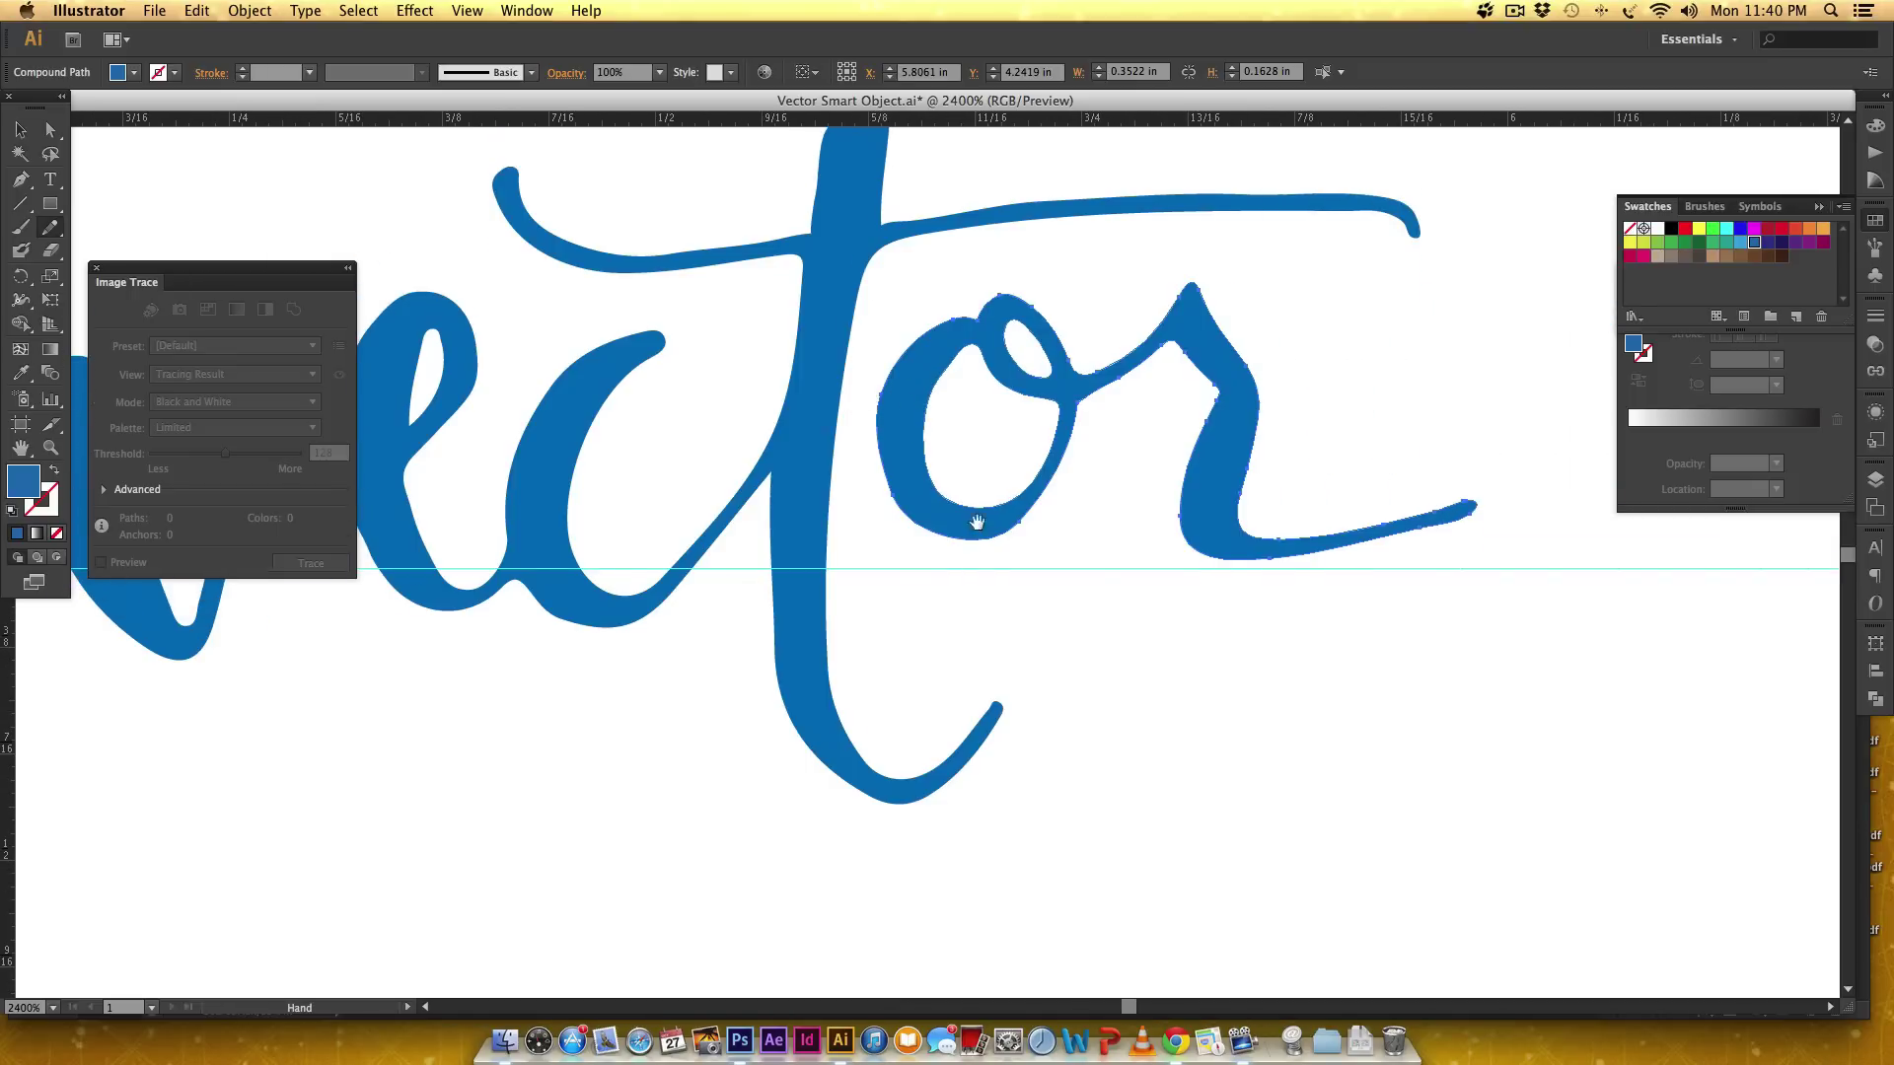
pyautogui.press('v')
pyautogui.click(799, 632)
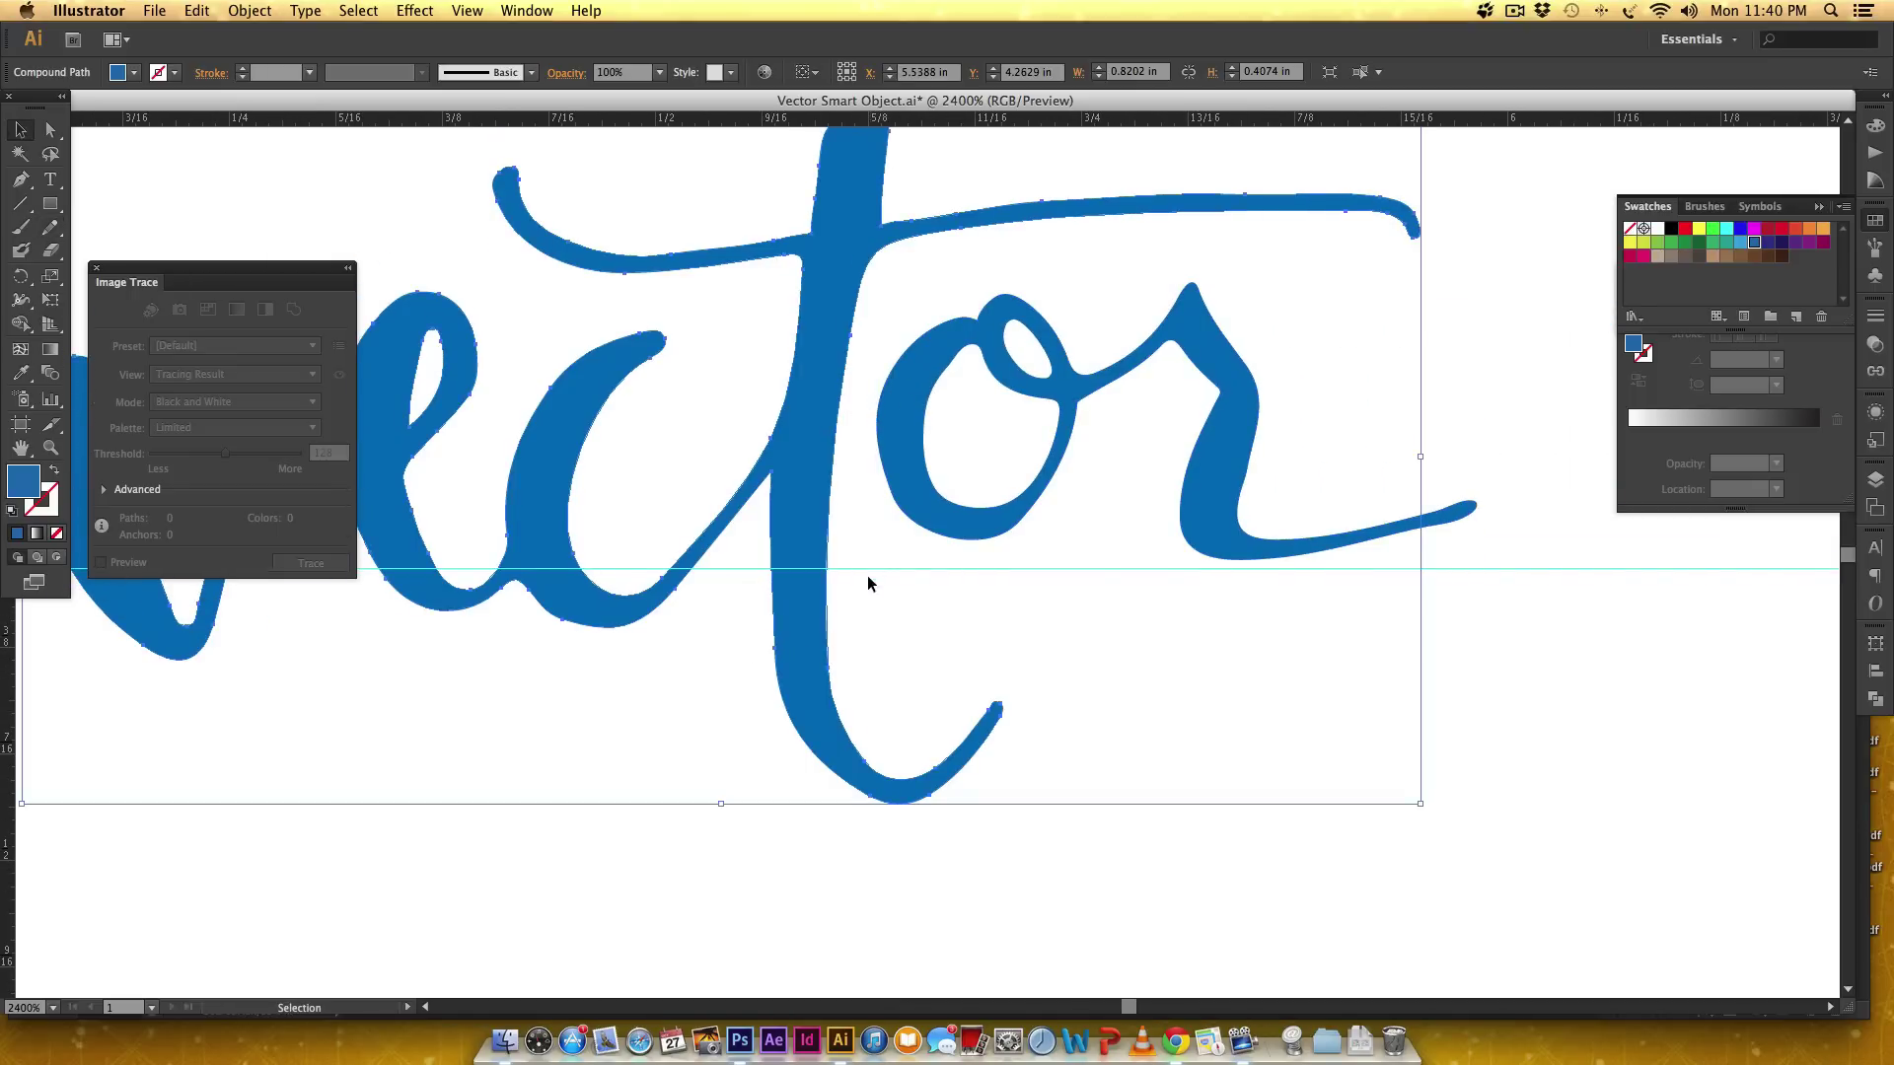
pyautogui.press('n')
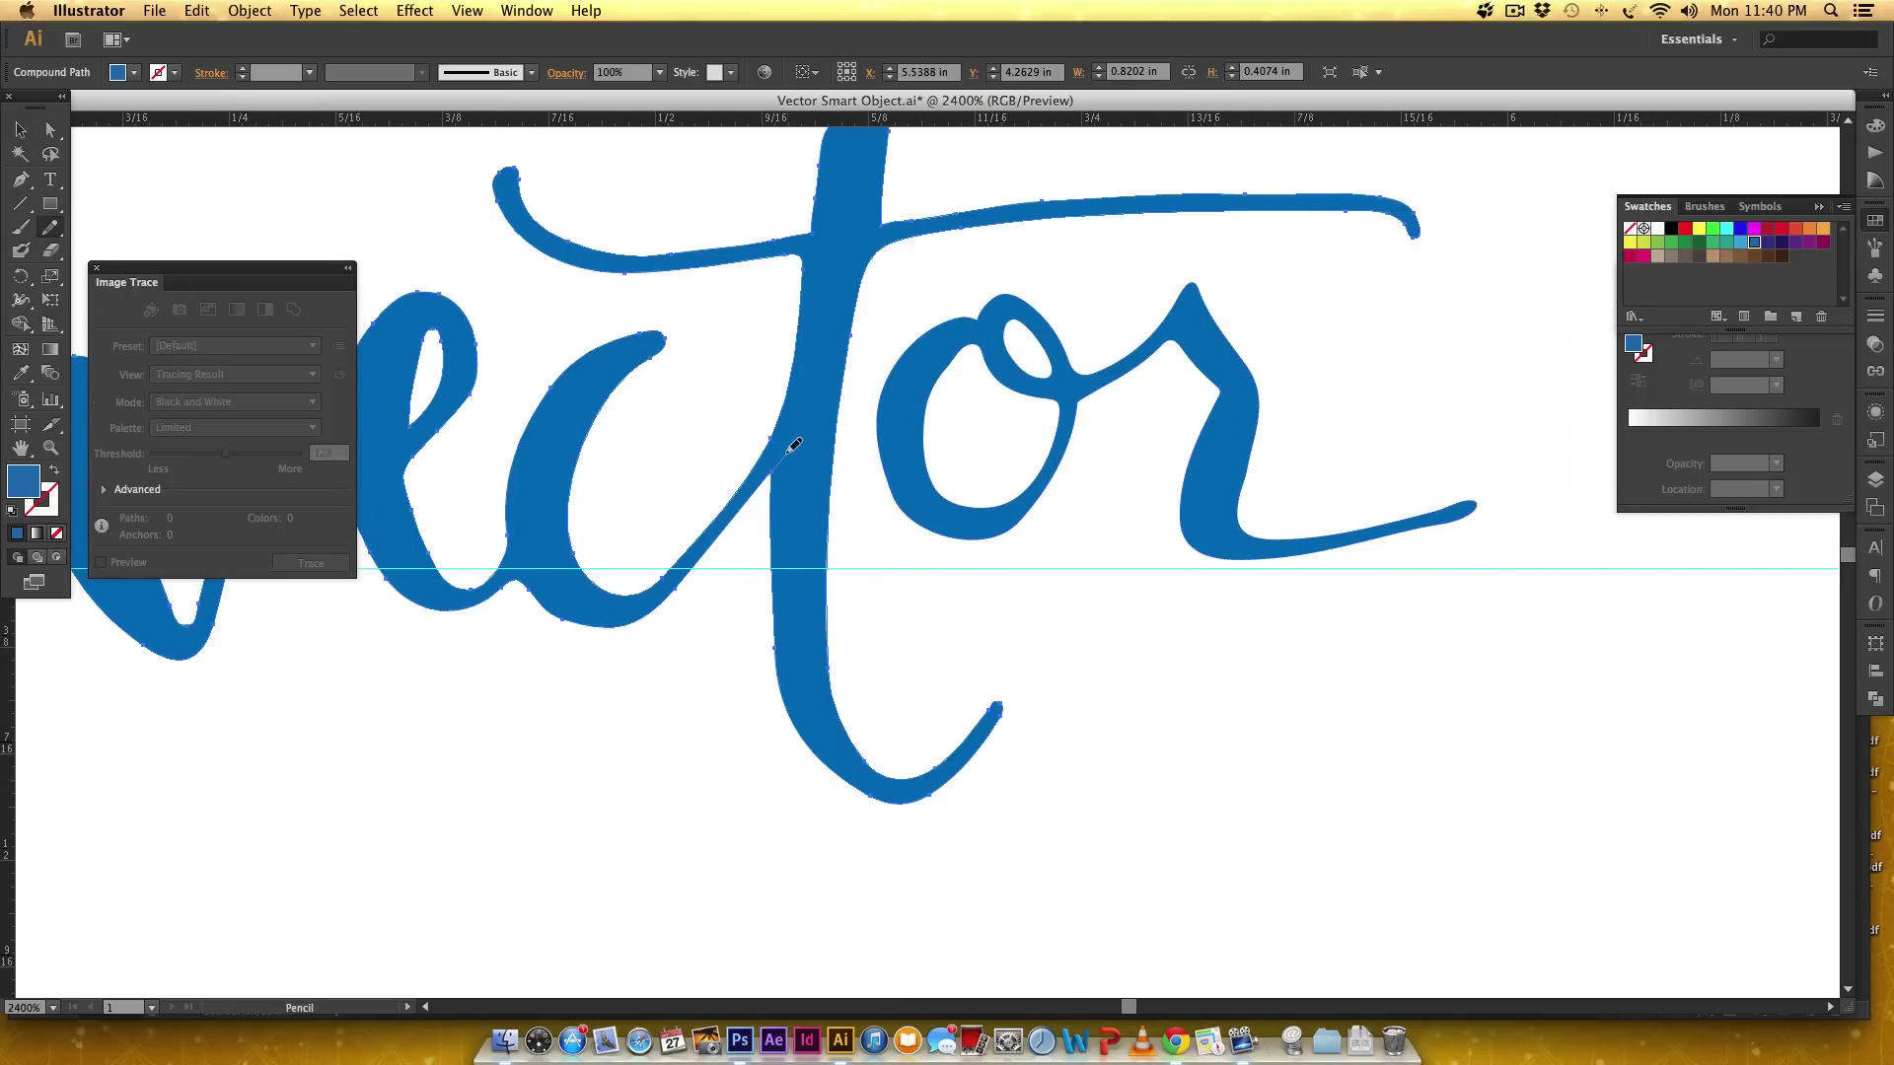
pyautogui.moveTo(793, 446)
pyautogui.mouseDown()
pyautogui.moveTo(786, 634)
pyautogui.moveTo(807, 728)
pyautogui.mouseUp()
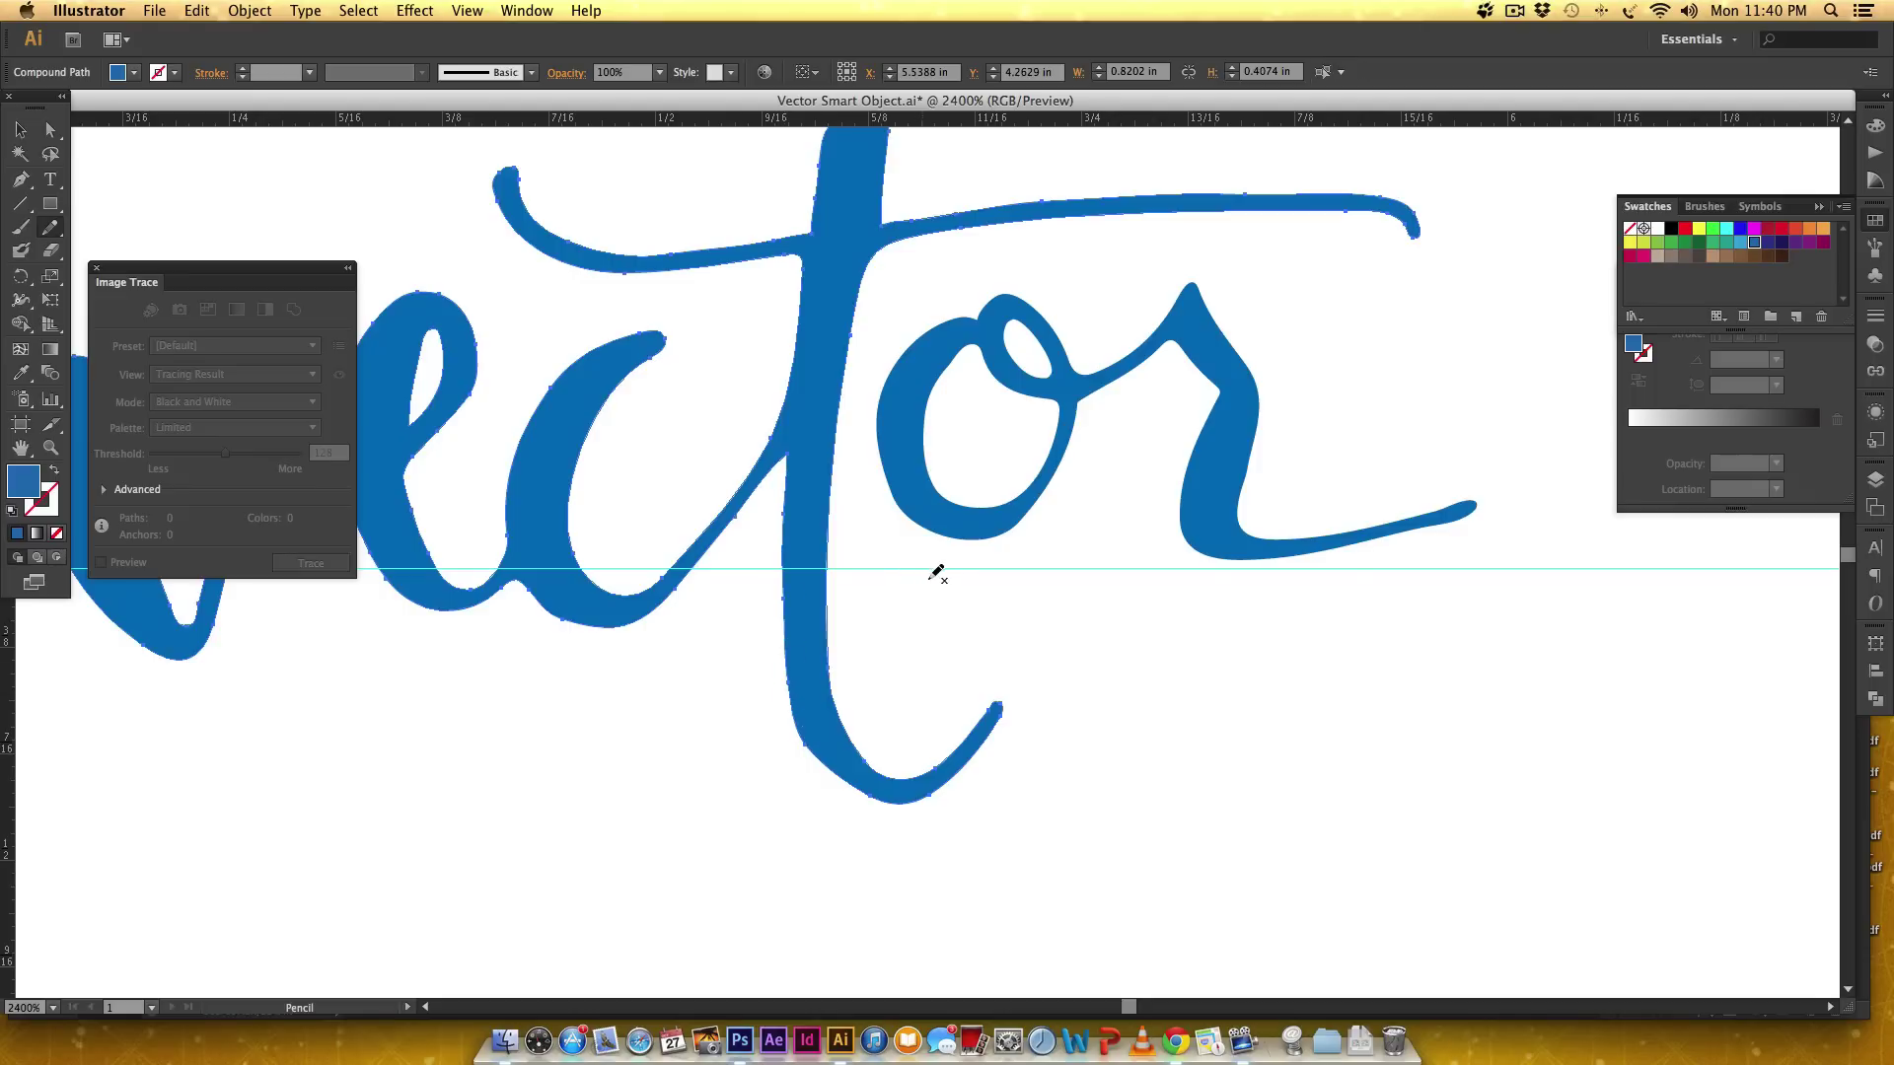
# - Select both pieces of the word "vector" and group them
pyautogui.scroll(5, 1125, 427)
pyautogui.hscroll(-4, 1124, 427)
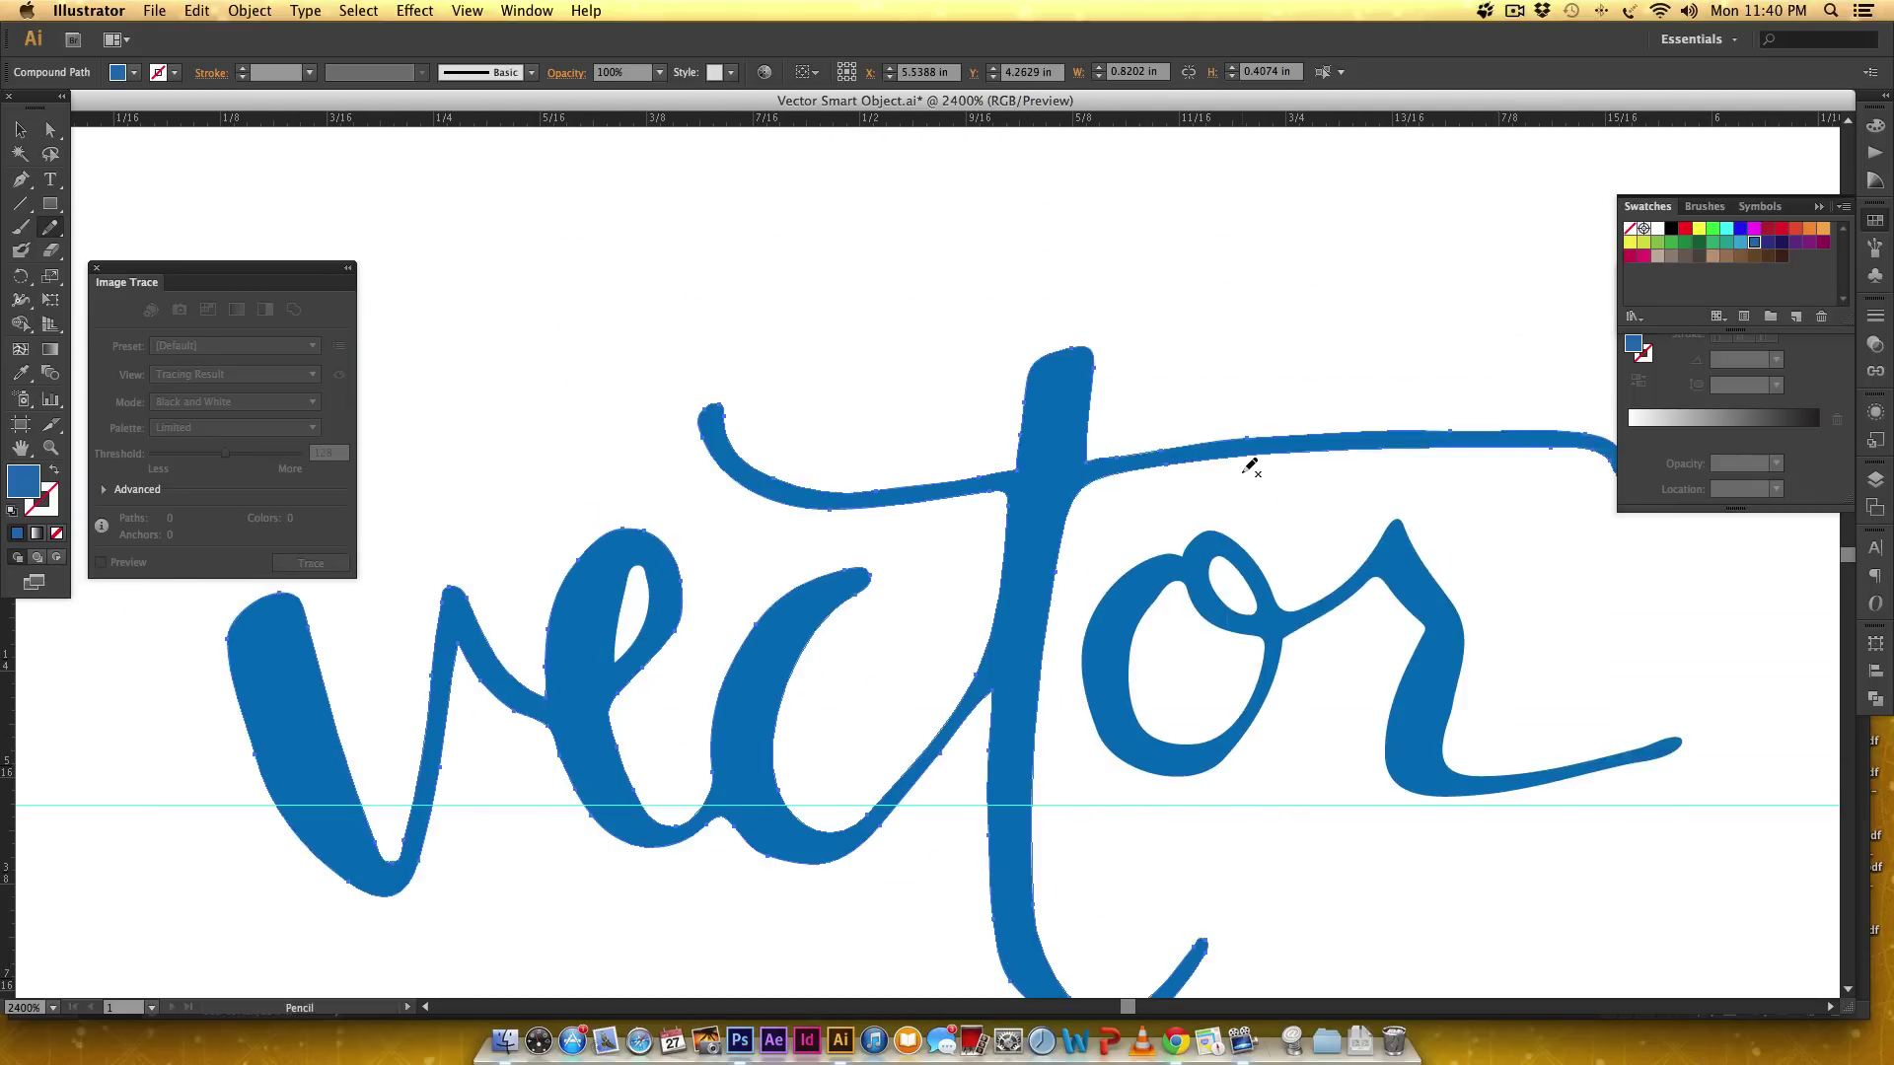
pyautogui.press('v')
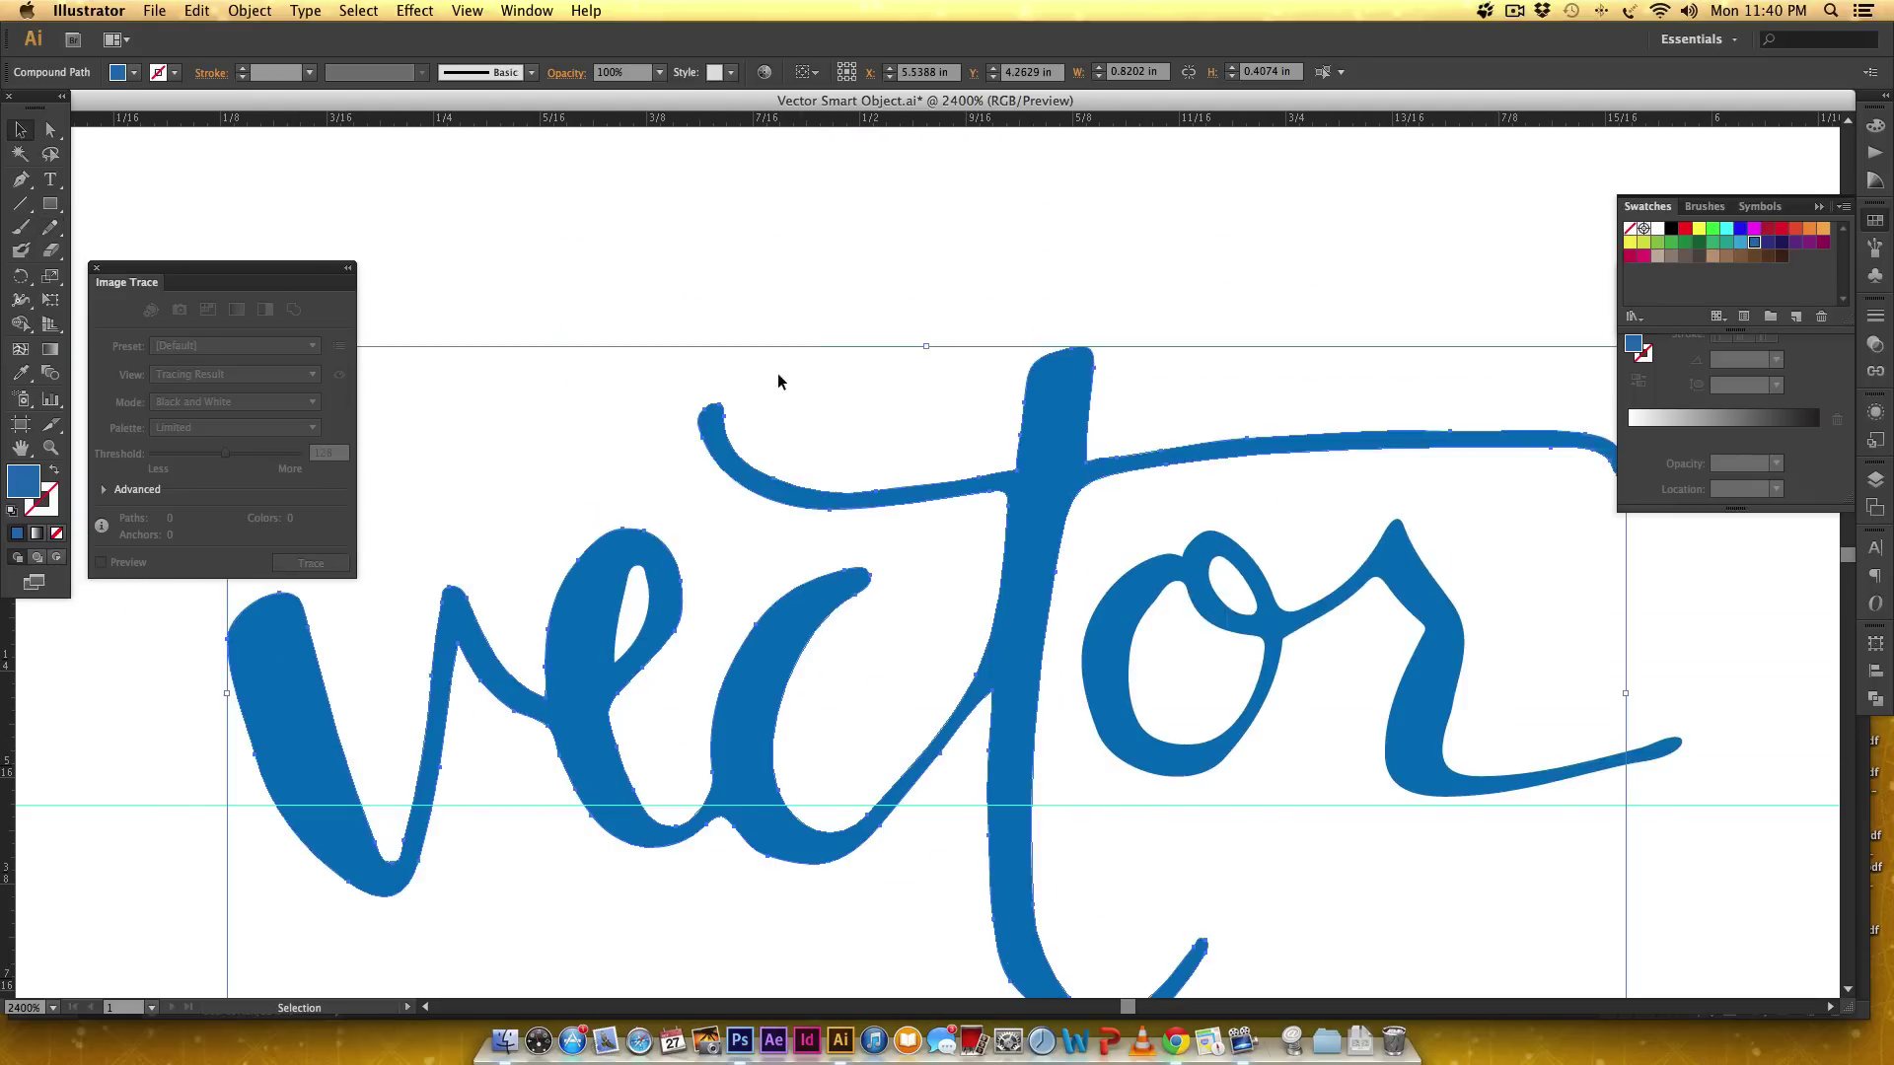
pyautogui.click(892, 233)
pyautogui.moveTo(730, 320); pyautogui.dragTo(868, 464)
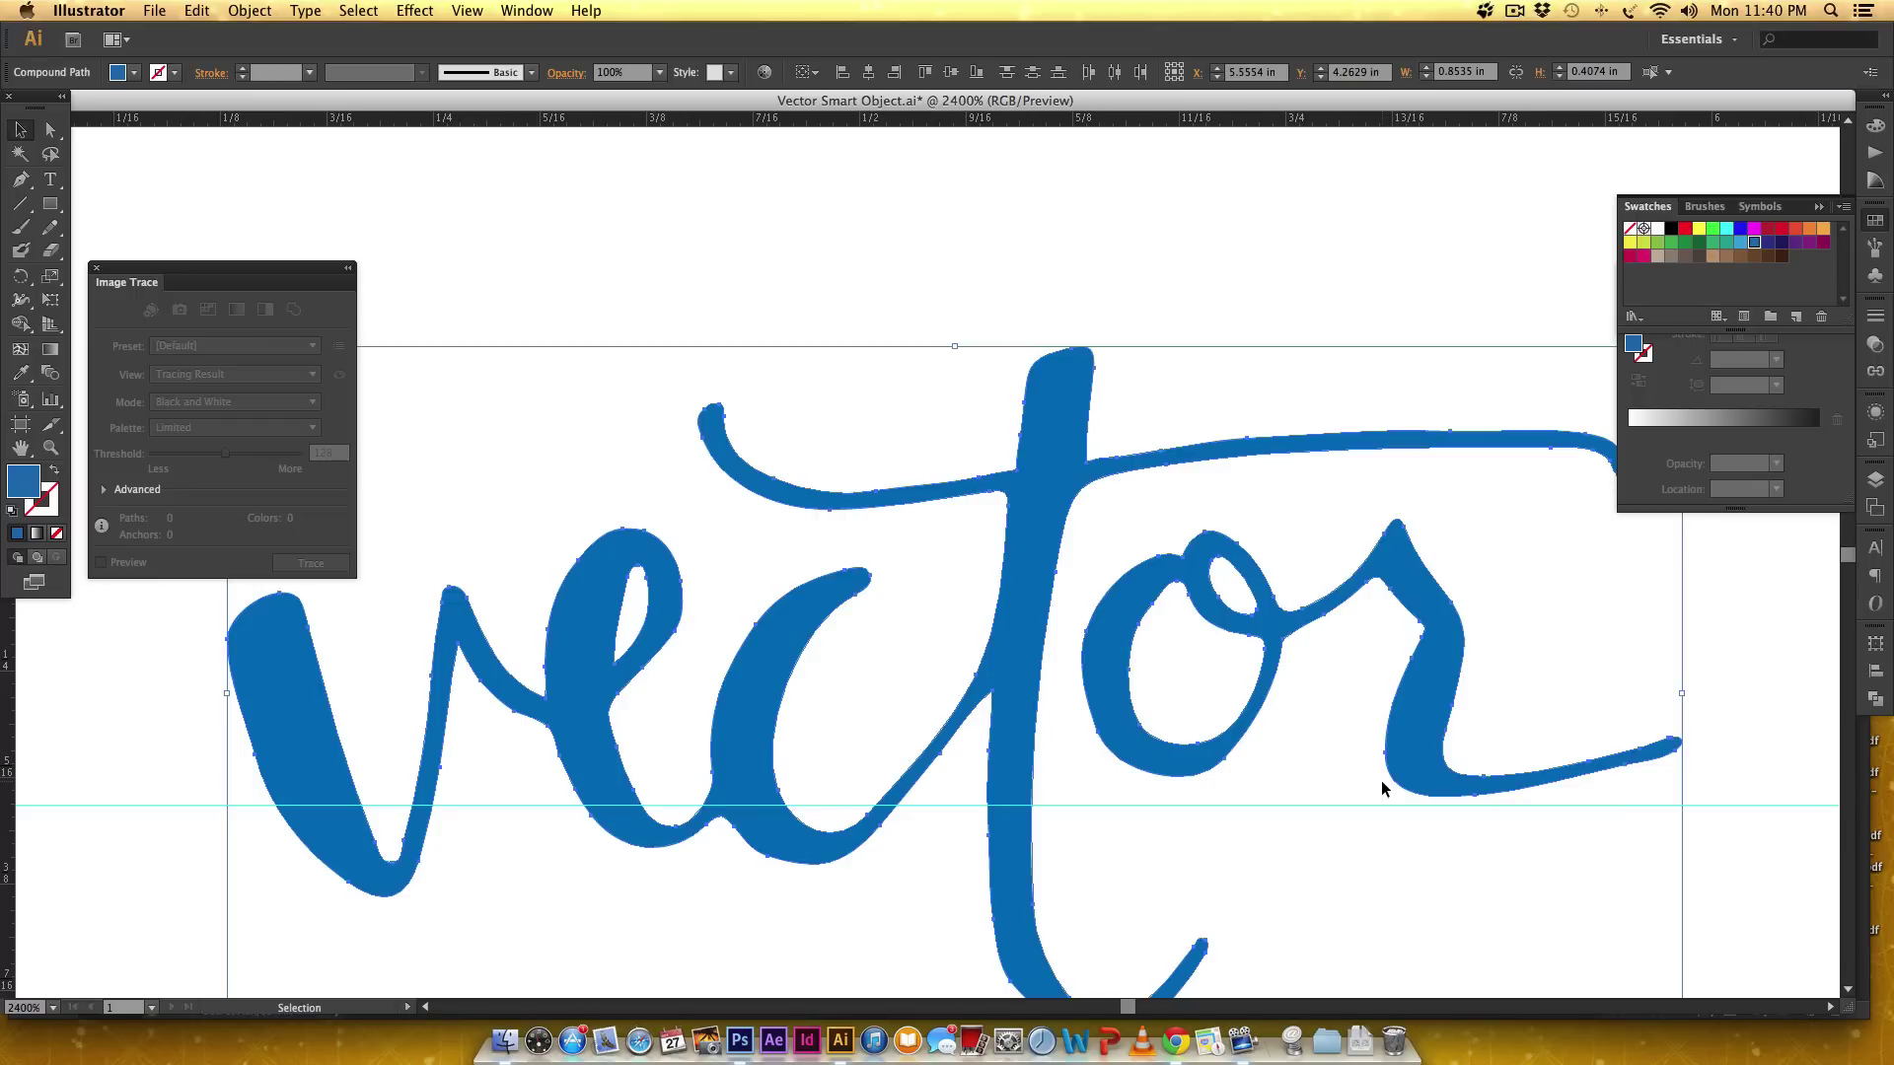
pyautogui.moveTo(1689, 801); pyautogui.dragTo(1078, 513)
pyautogui.moveTo(740, 302); pyautogui.dragTo(1076, 639)
pyautogui.press('super+g')
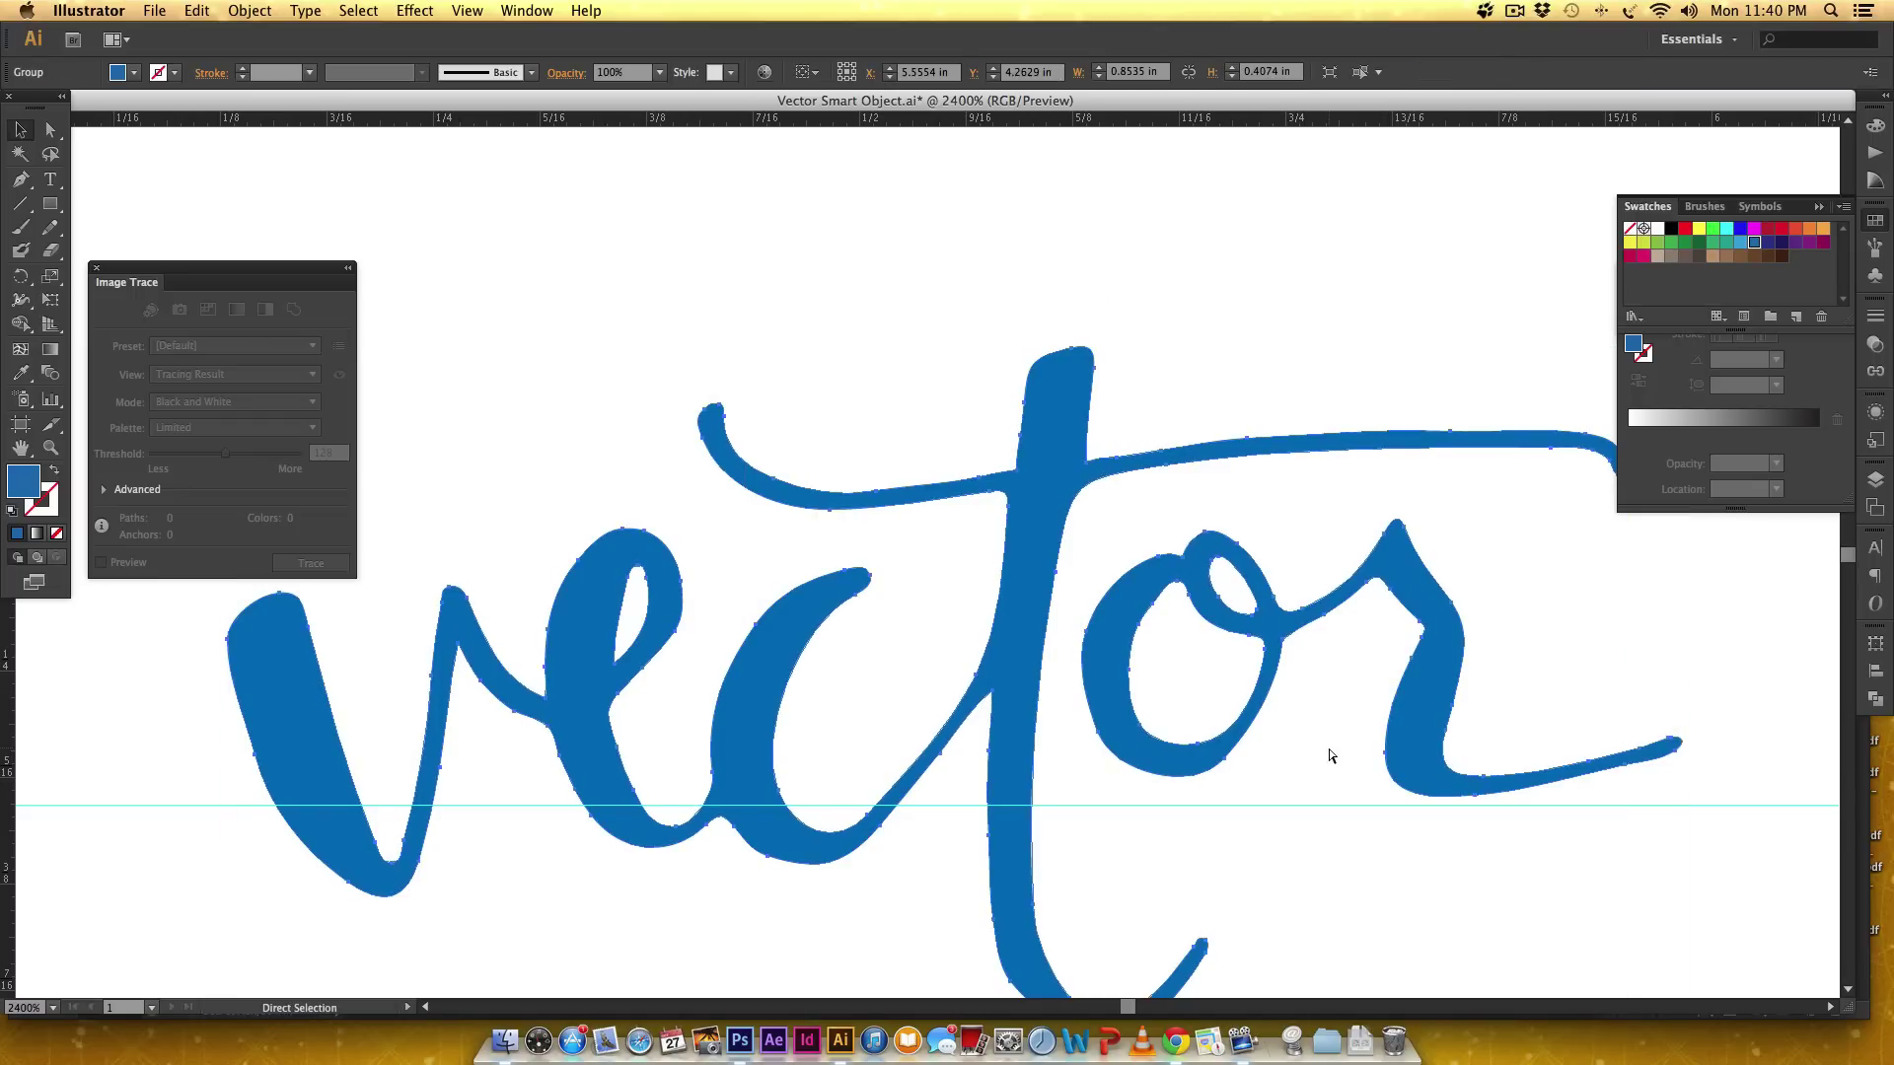
# - Move the grouped word up so it sits clear above the horizontal guide, and deselect it
pyautogui.press('super+minus')
pyautogui.press('super+minus')
pyautogui.press('super+minus')
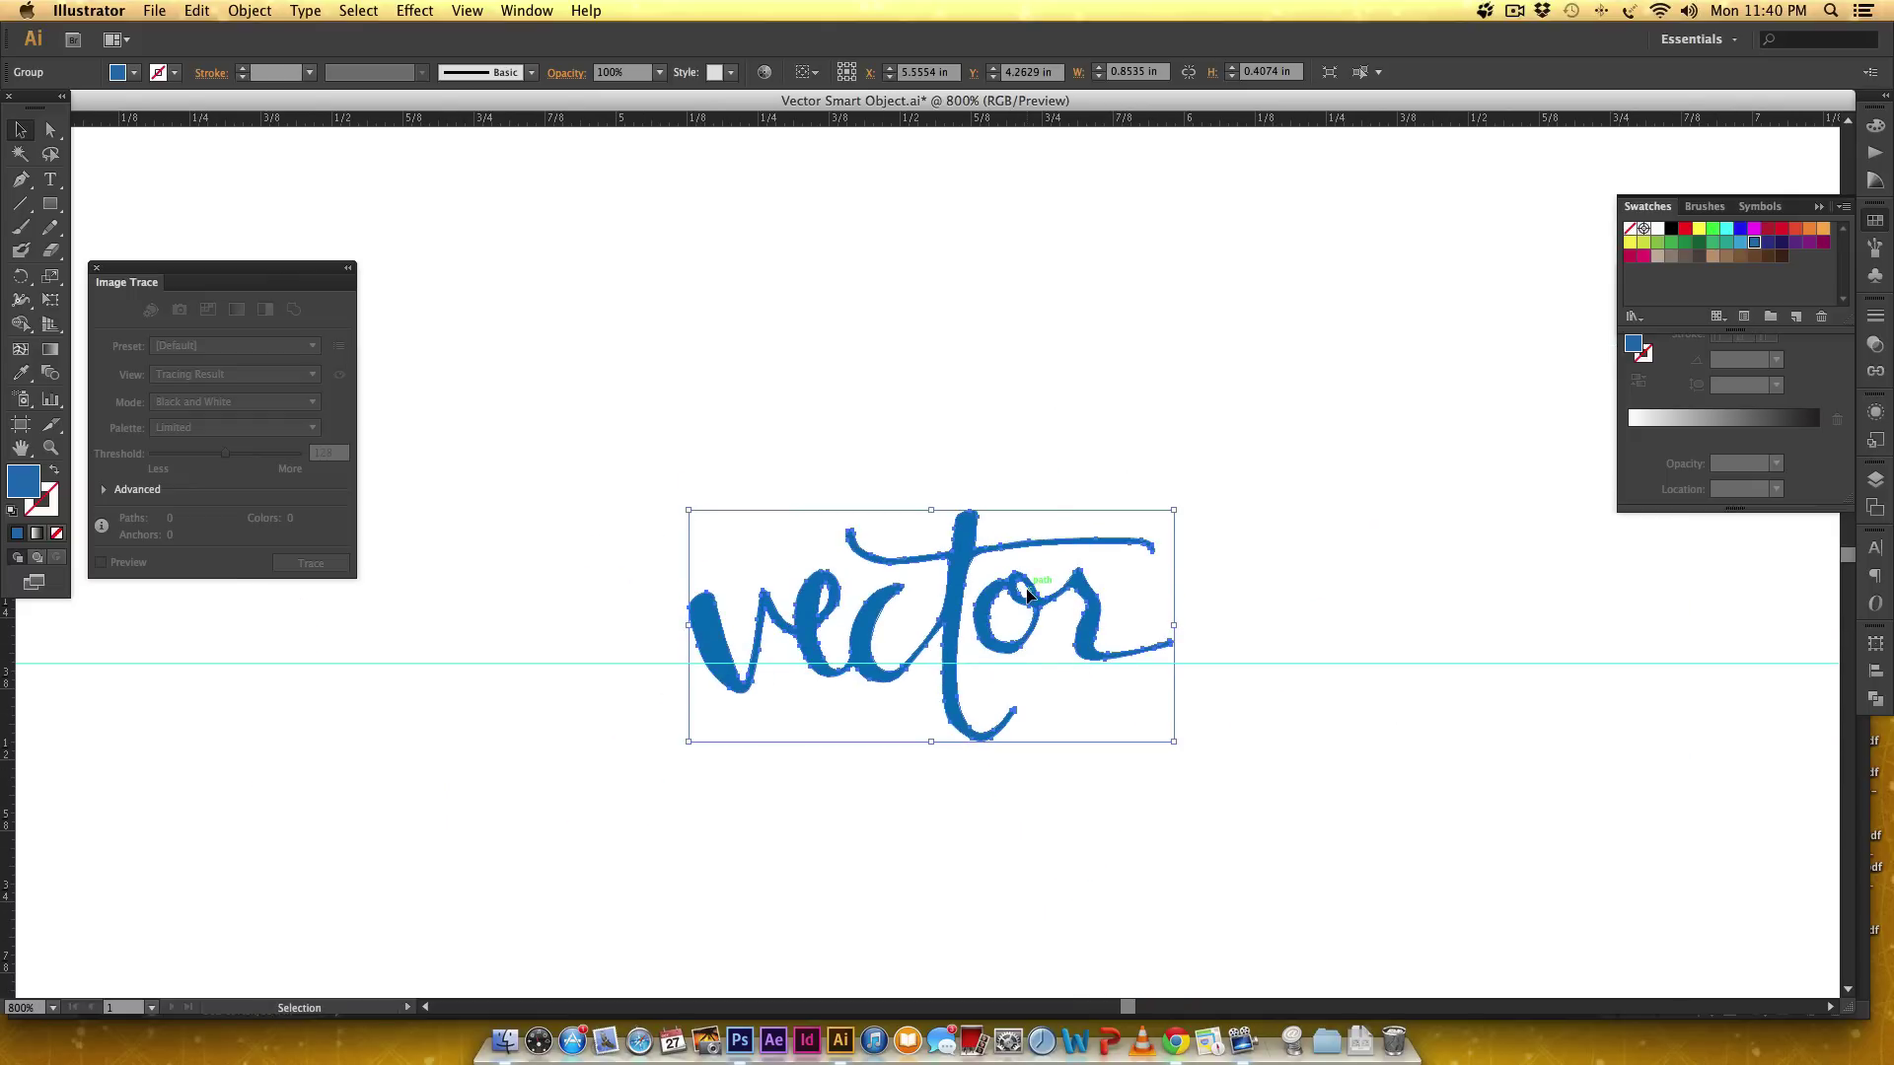
pyautogui.moveTo(1024, 582); pyautogui.dragTo(1045, 419)
pyautogui.click(1357, 489)
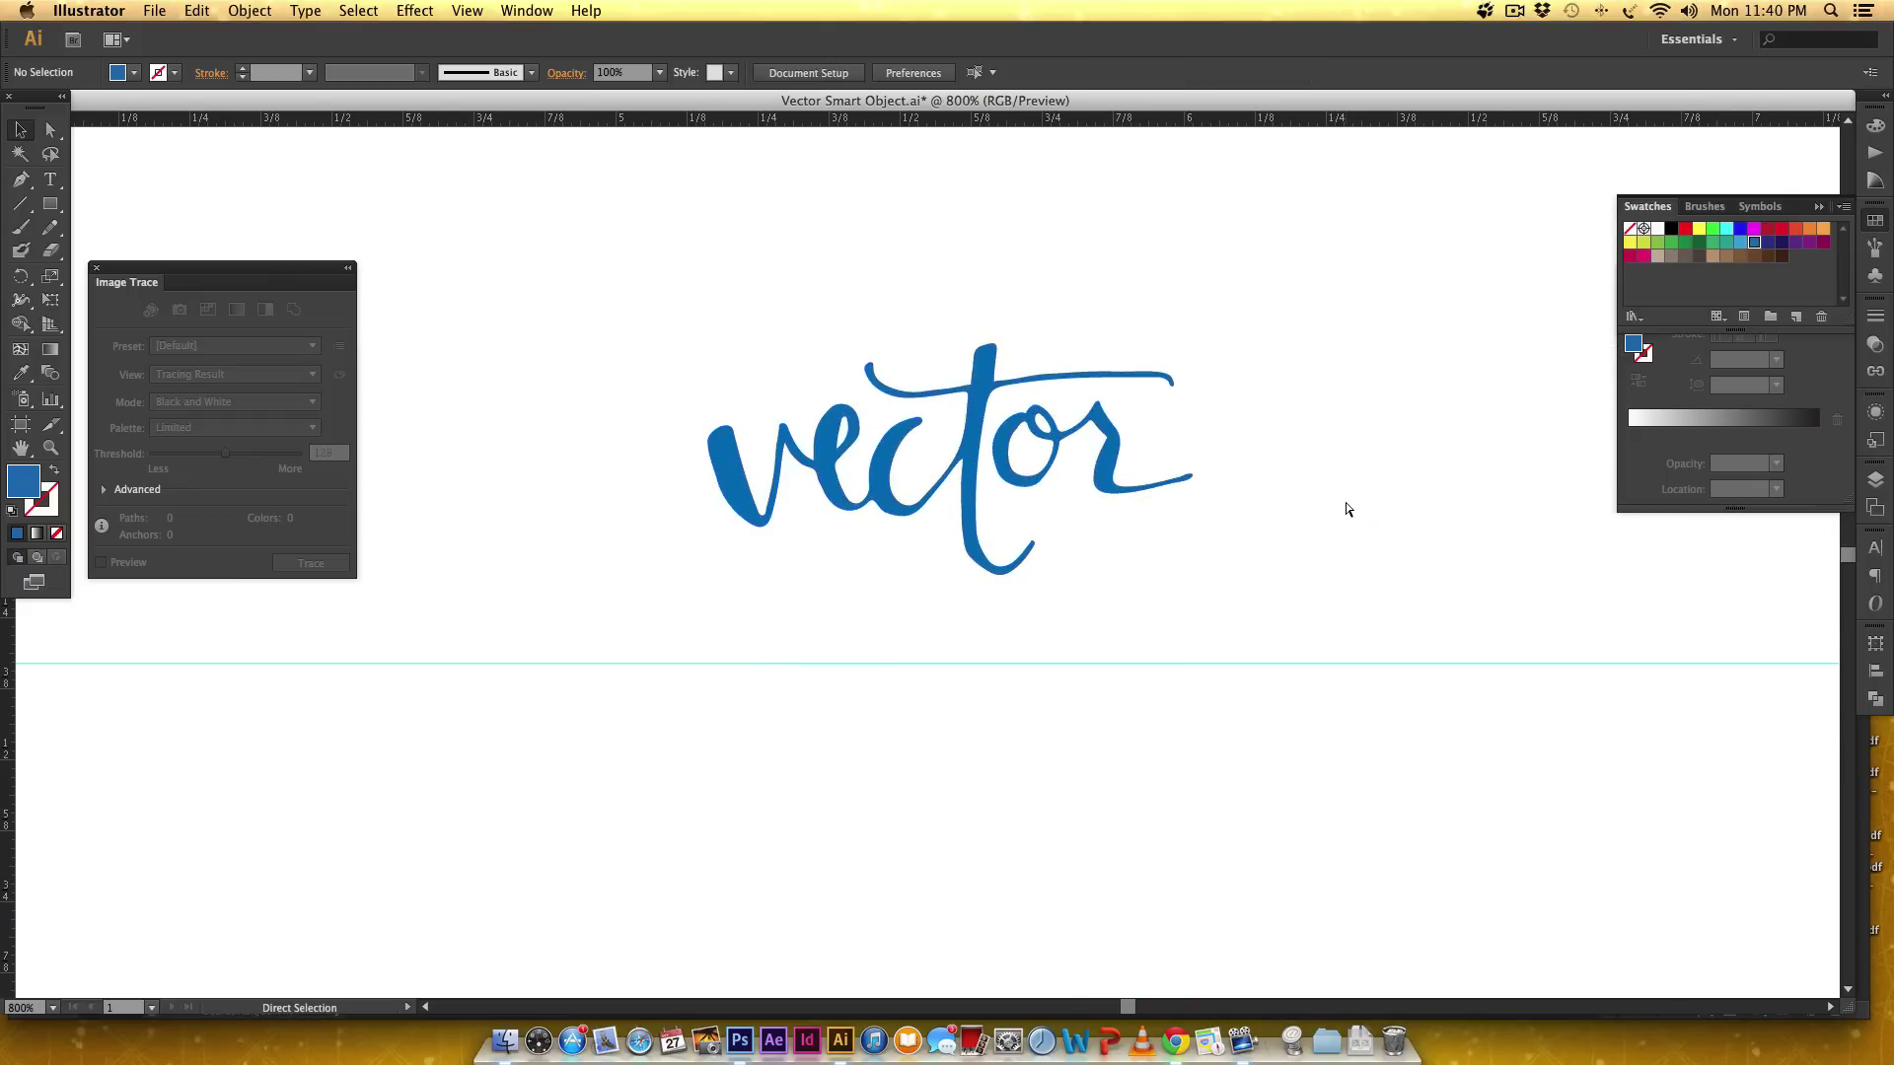
pyautogui.press('super+minus')
pyautogui.press('super+minus')
pyautogui.press('super+minus')
pyautogui.scroll(5, 1346, 501)
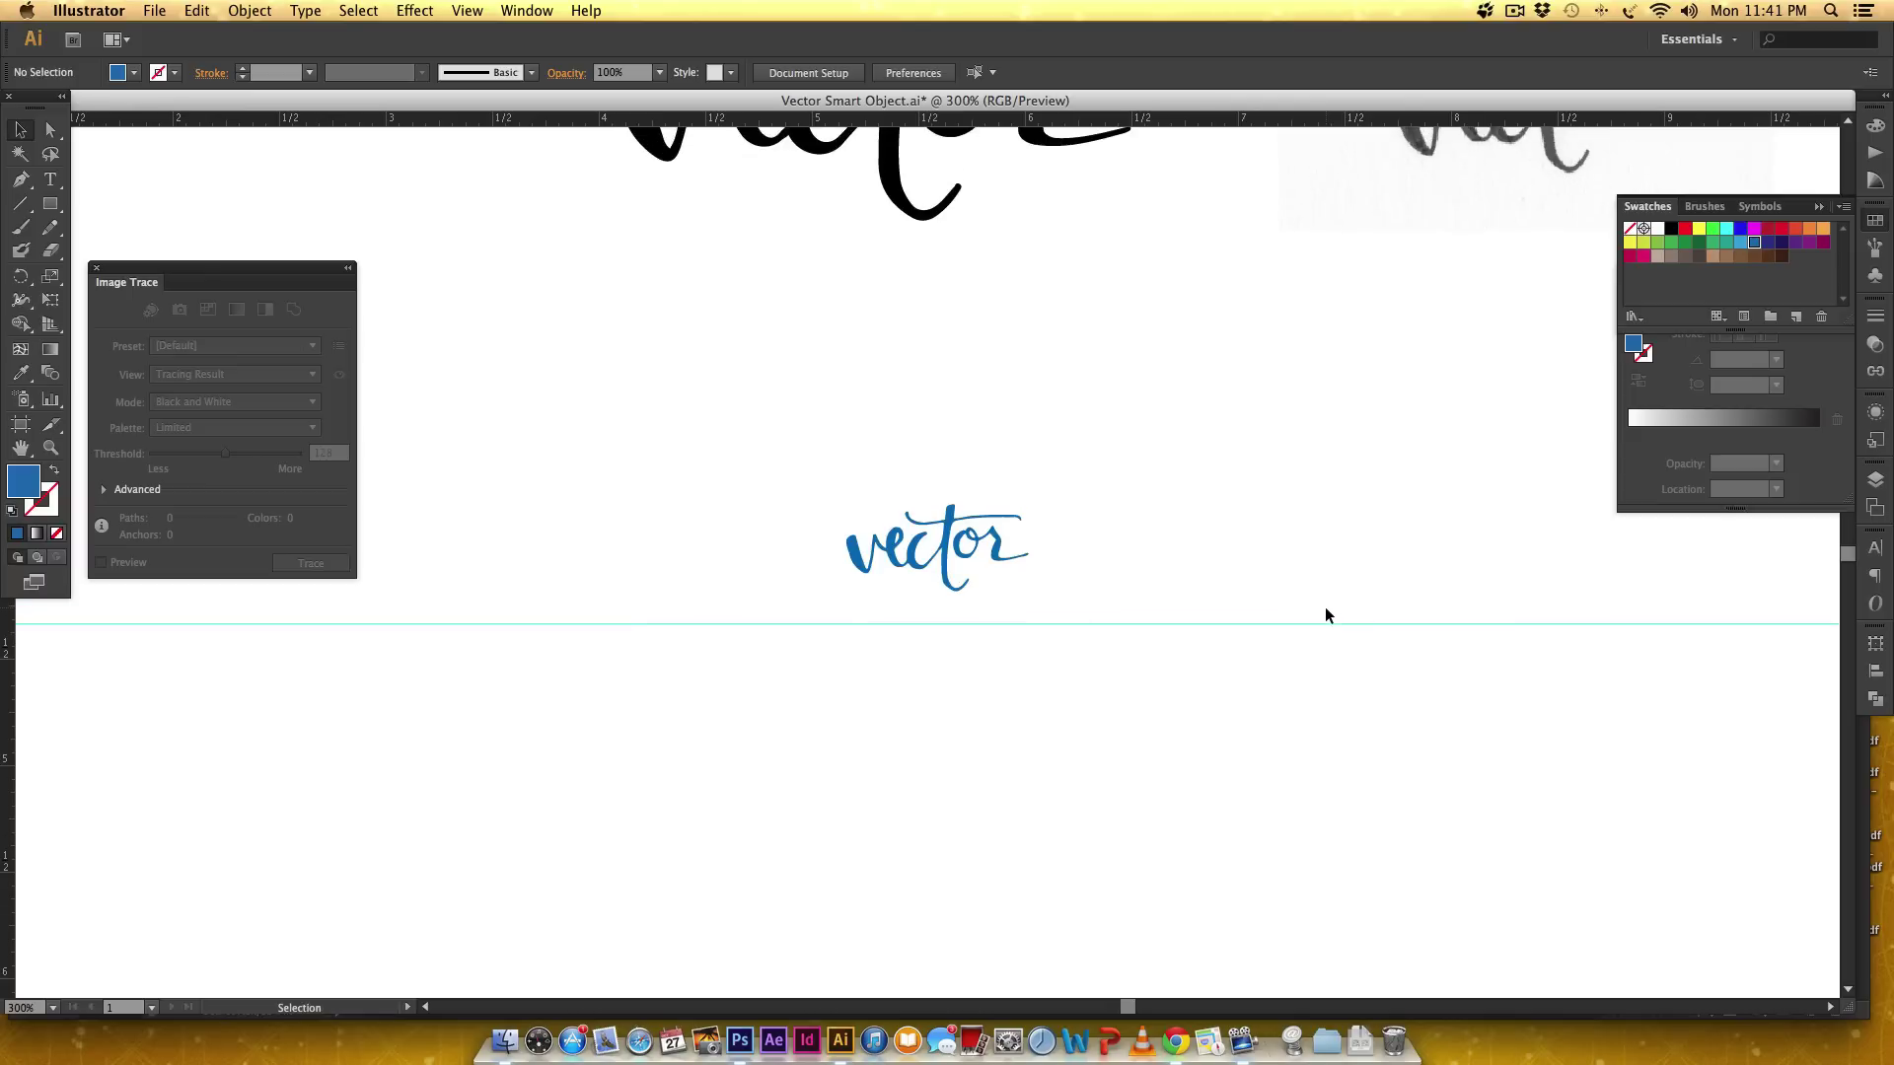